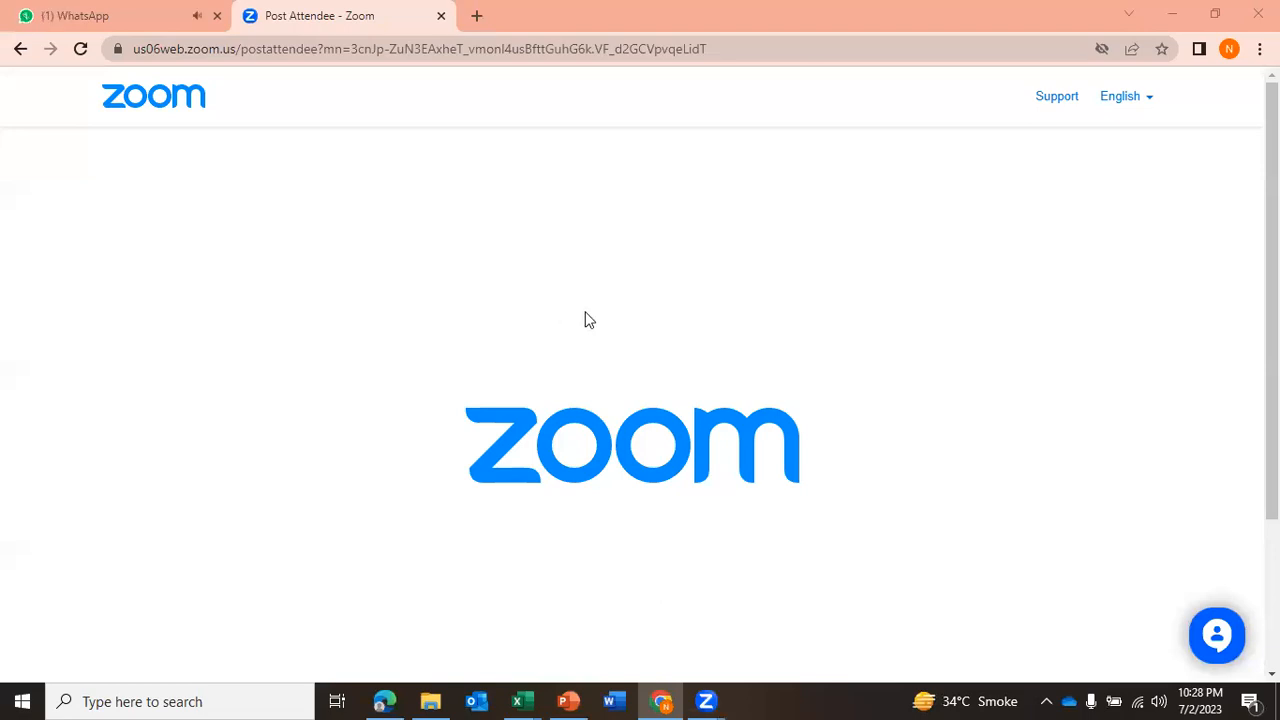
Close the WhatsApp page, search Google for ilovepdf on a new page and open the iLovePDF website.
left_click(217, 16)
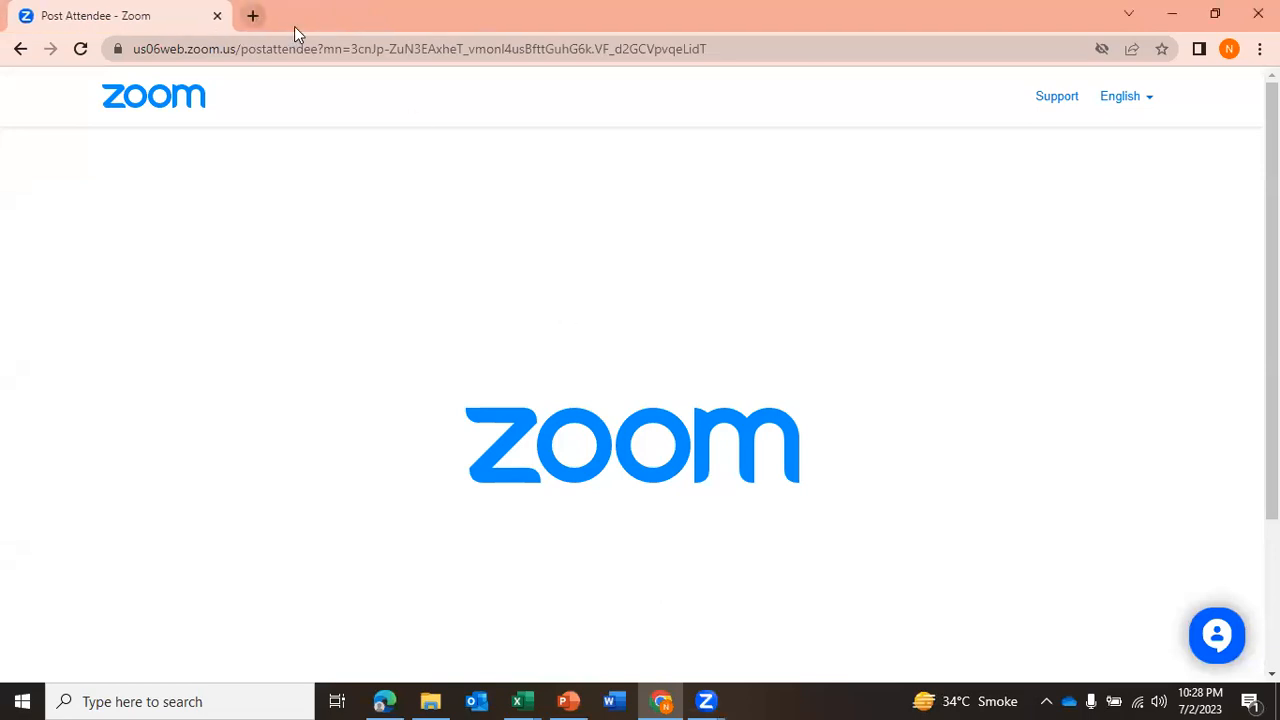
left_click(253, 17)
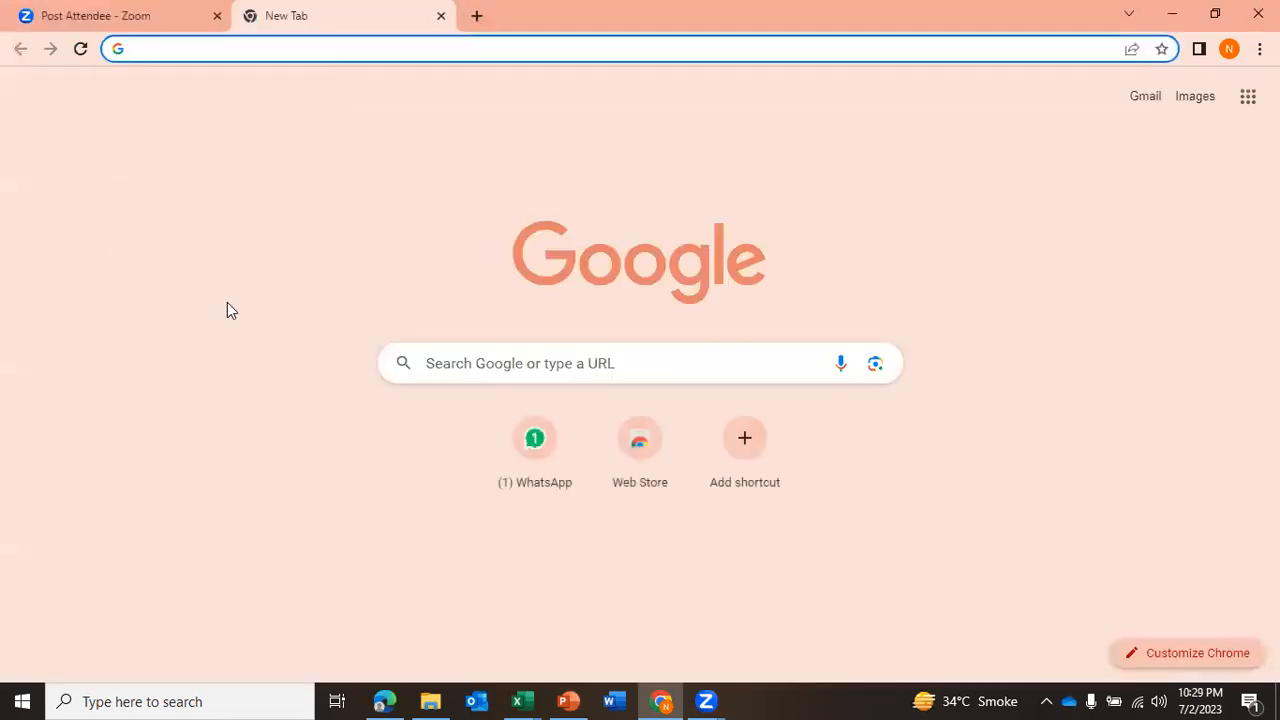
type("ilove")
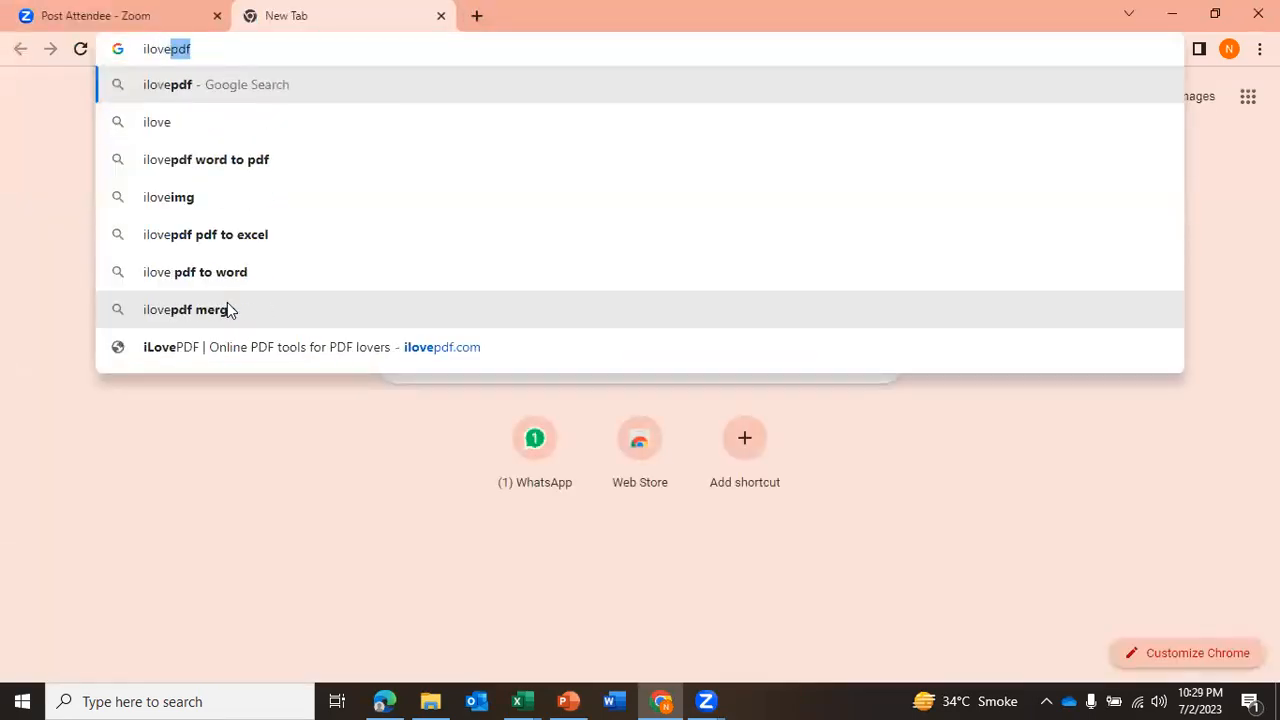
key("Return")
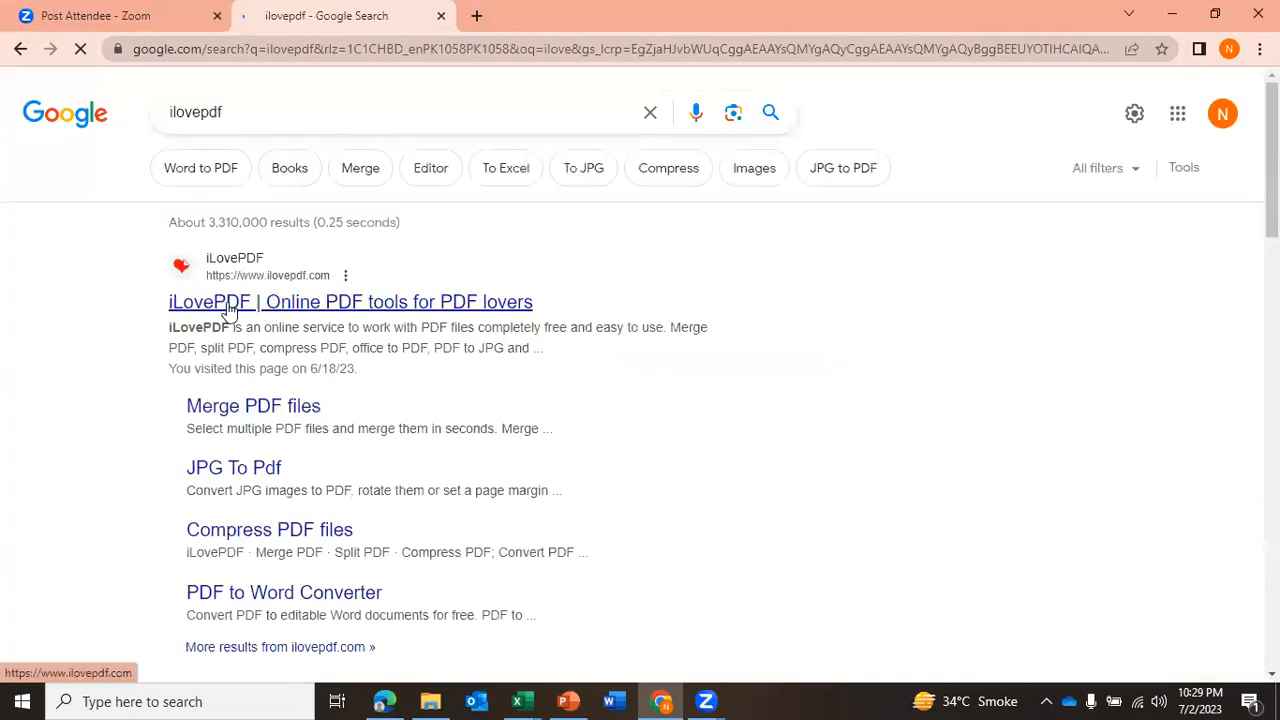
left_click(217, 307)
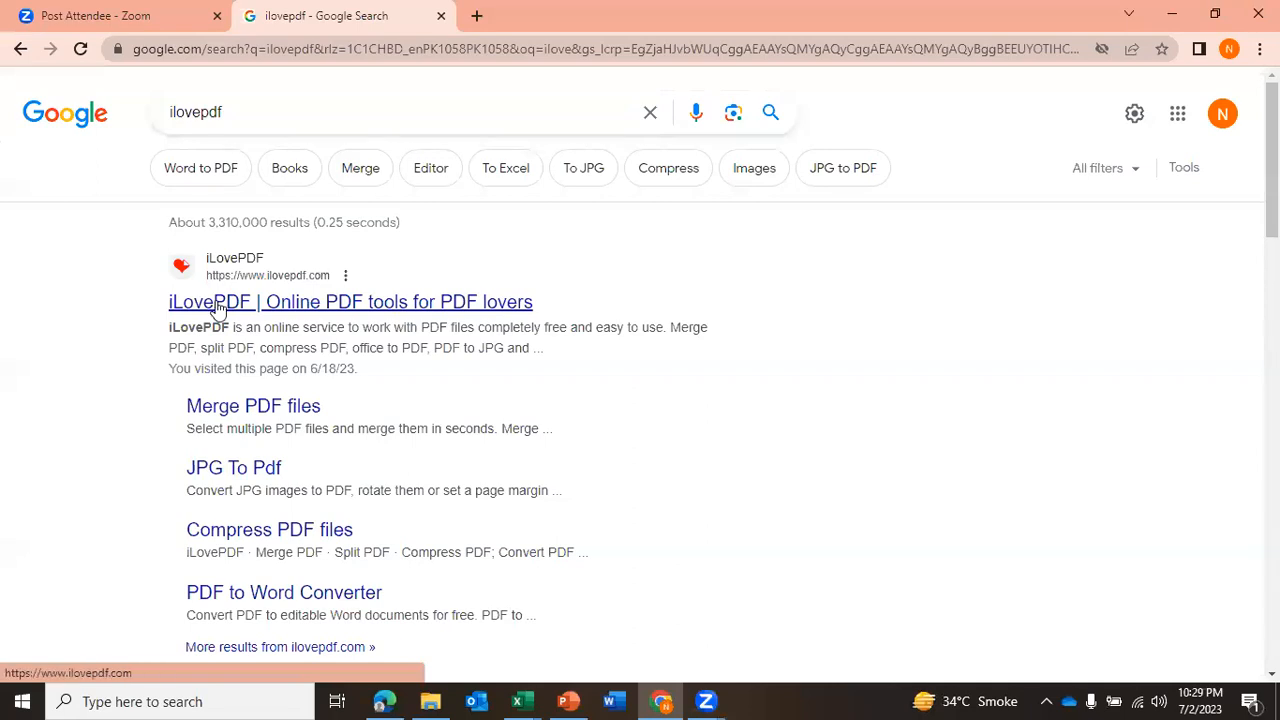
left_click(304, 302)
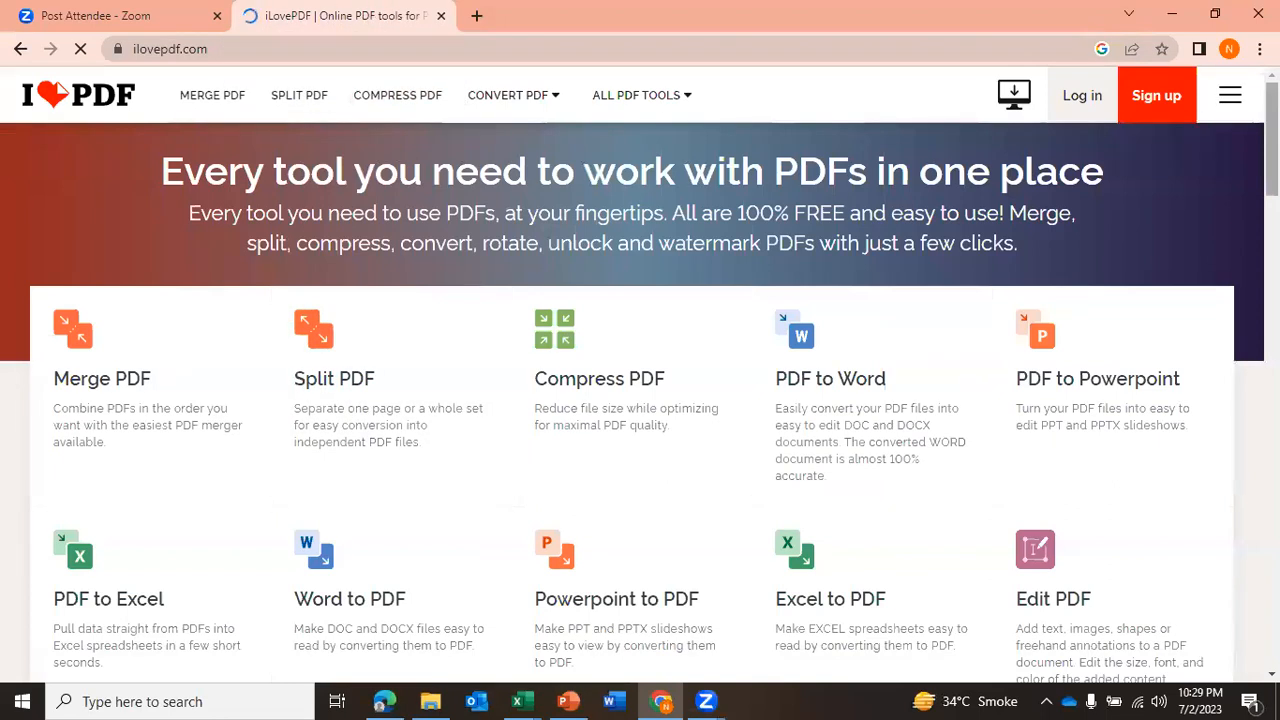
Find the PDF to Excel converter among the iLovePDF tools and open it.
scroll(640, 400, "down", 2)
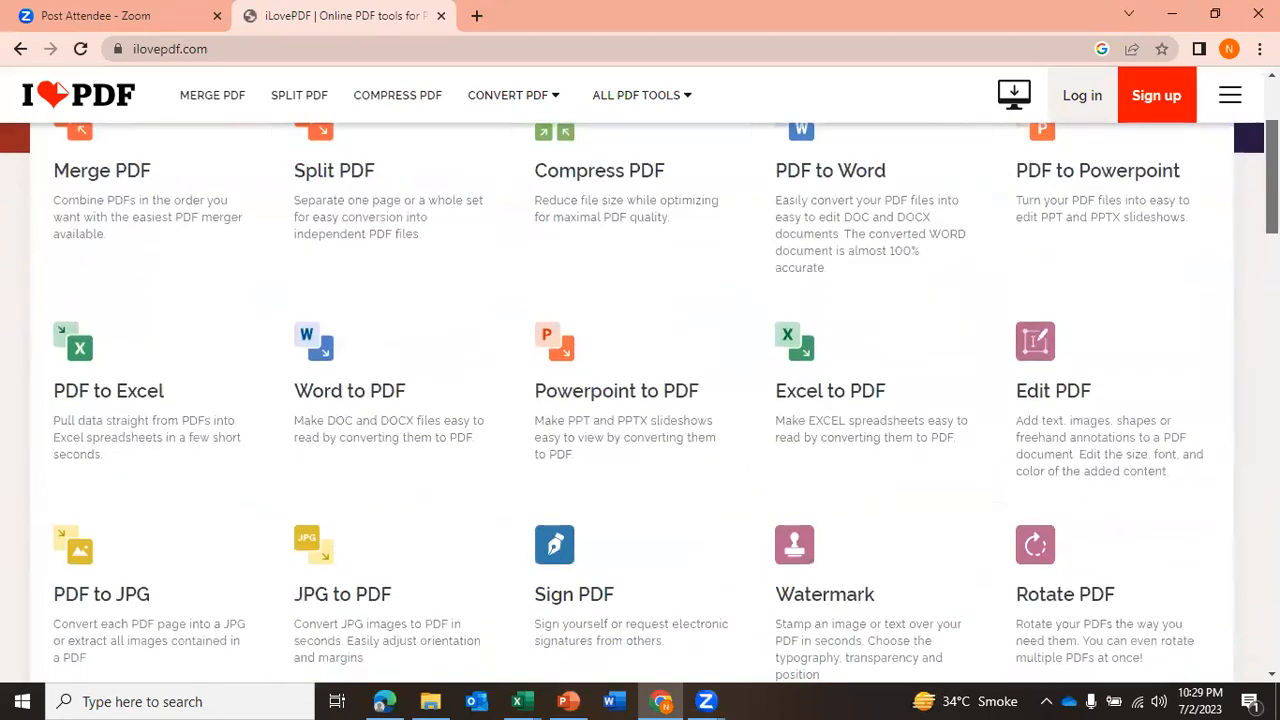
scroll(640, 400, "down", 3)
scroll(640, 400, "up", 5)
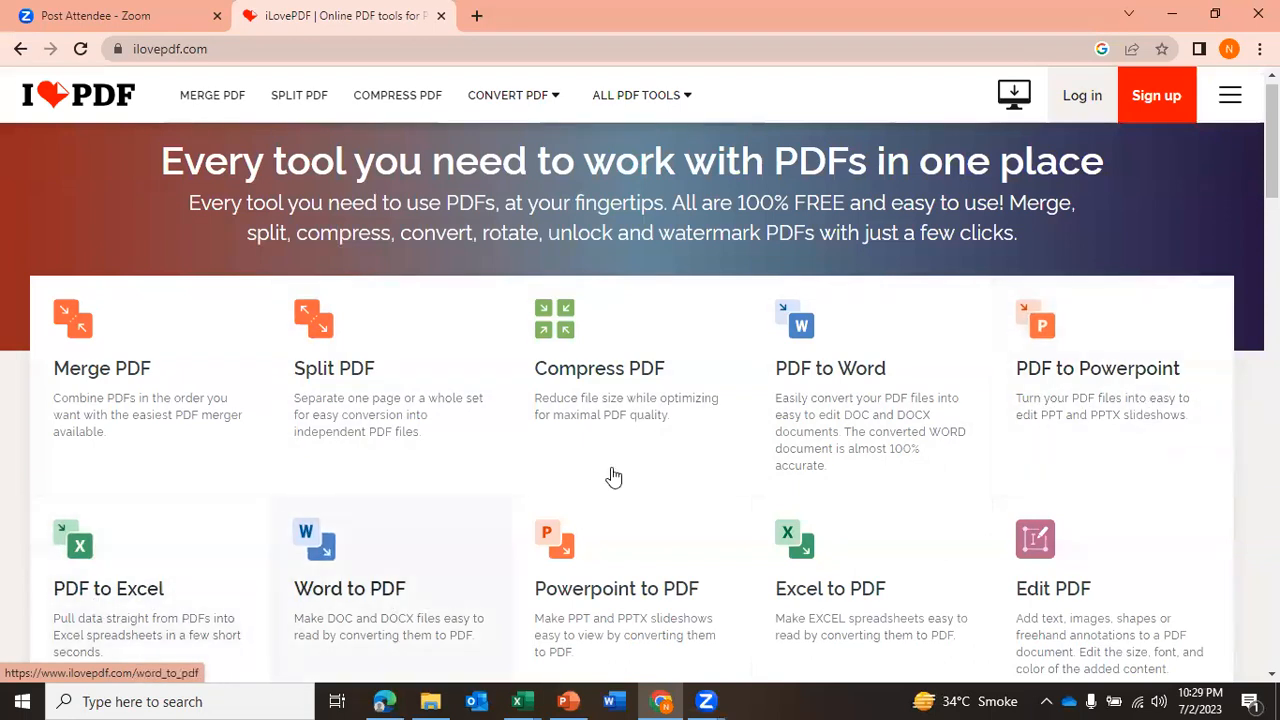
scroll(614, 477, "down", 4)
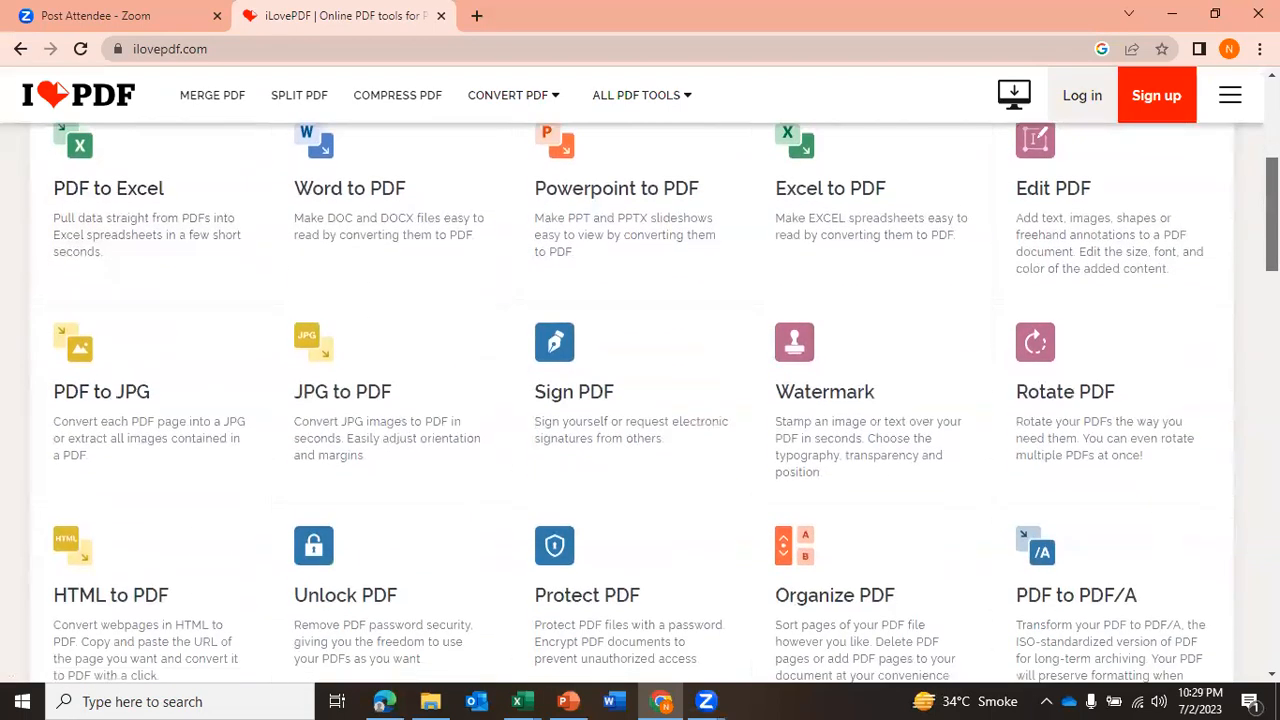
scroll(614, 477, "down", 5)
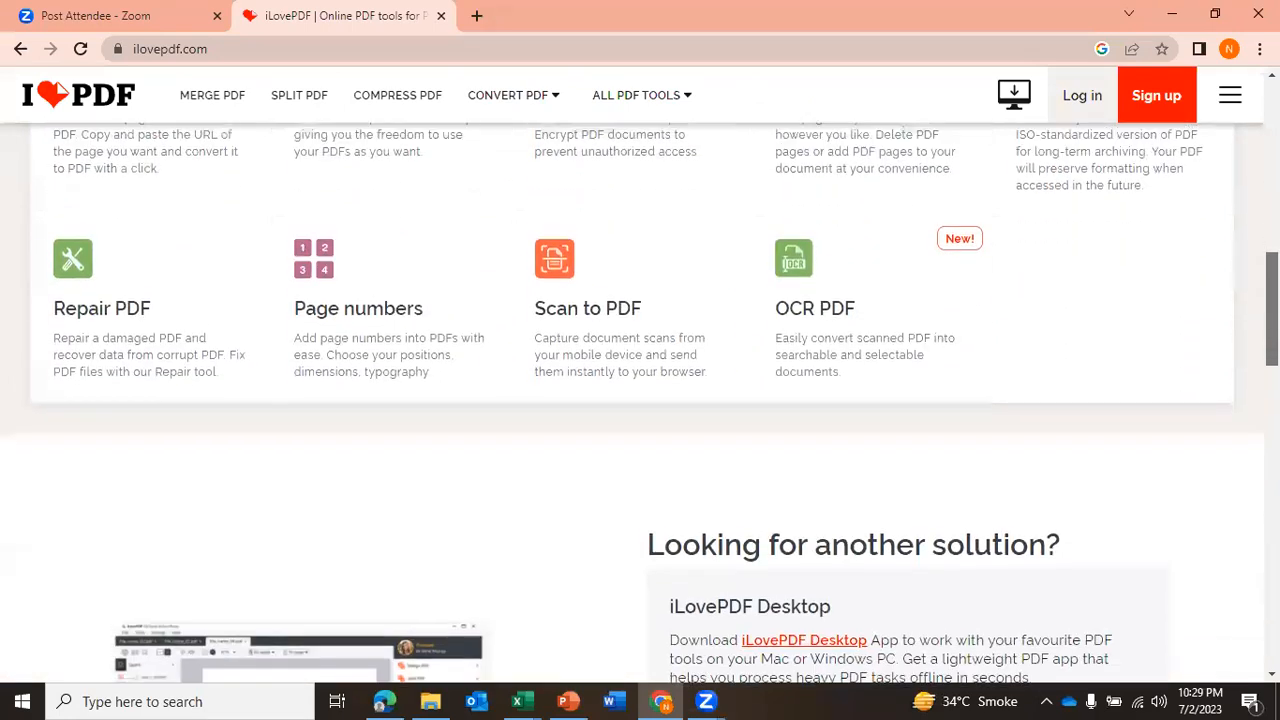
scroll(915, 375, "up", 7)
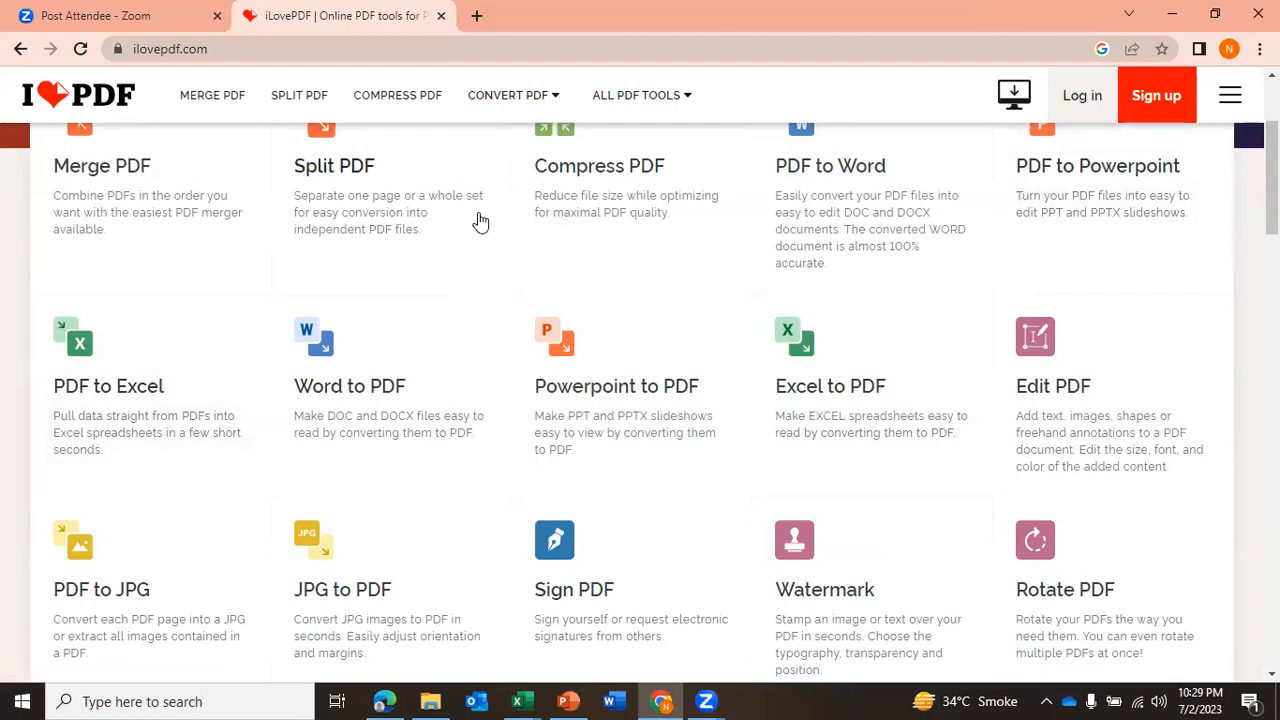
left_click(173, 400)
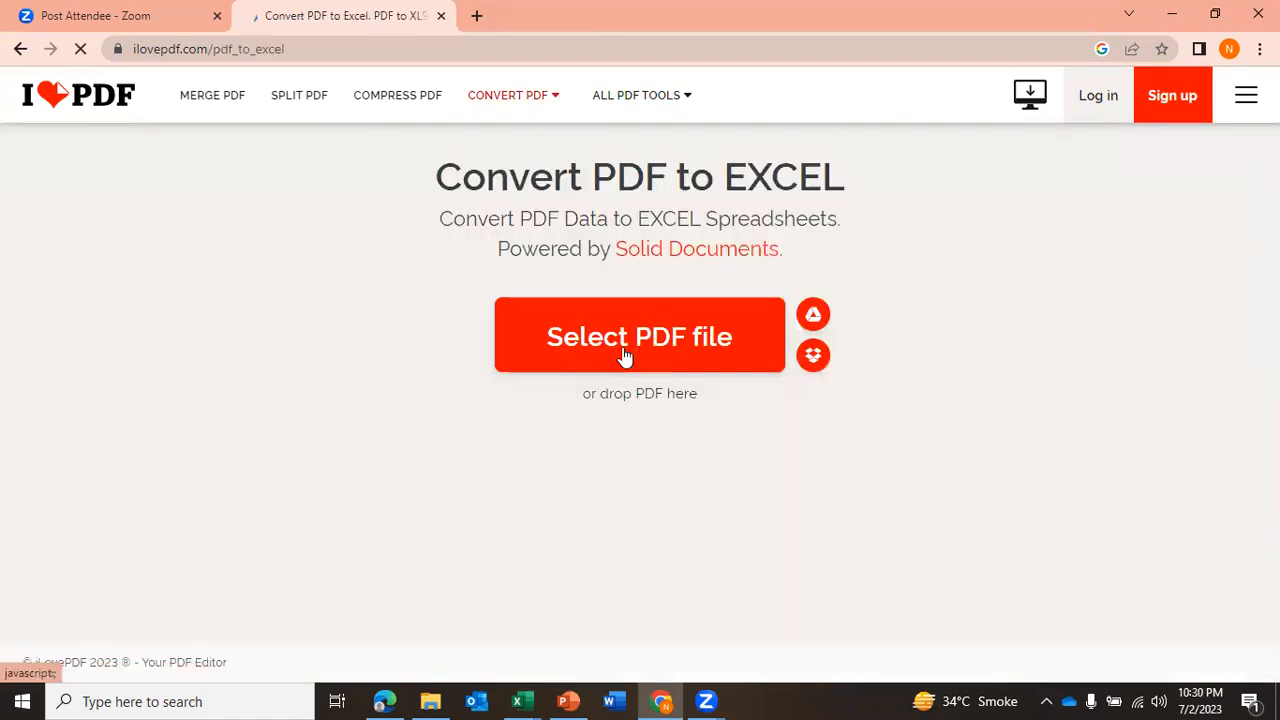
Upload the PDF Advanced MS Excel Course Outline from the Downloads folder to the converter.
left_click(601, 352)
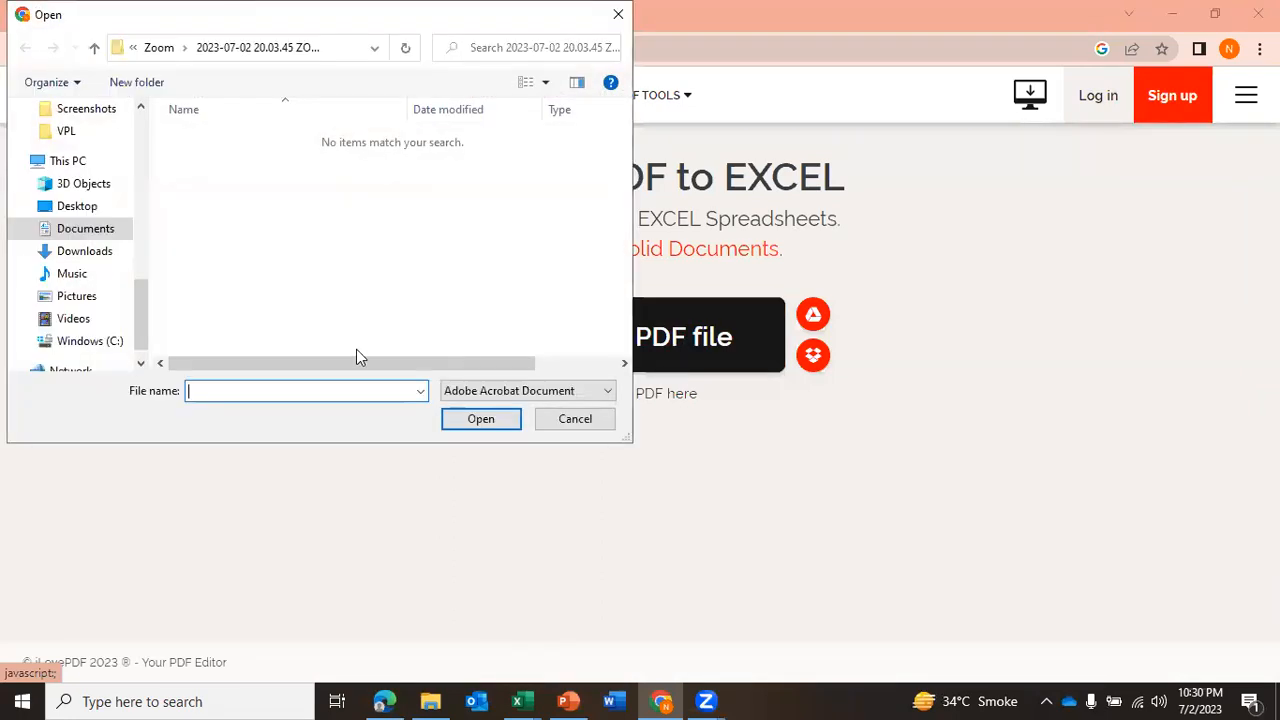
left_click_drag(134, 297, 138, 113)
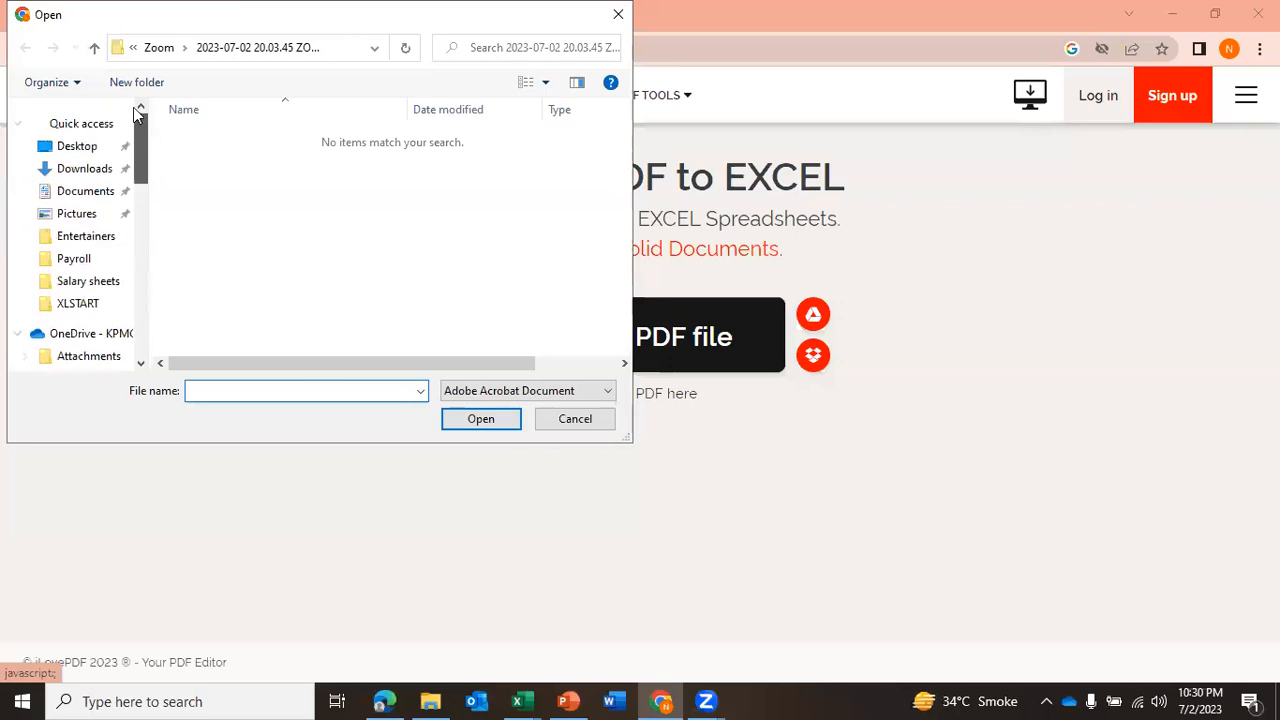
left_click(88, 168)
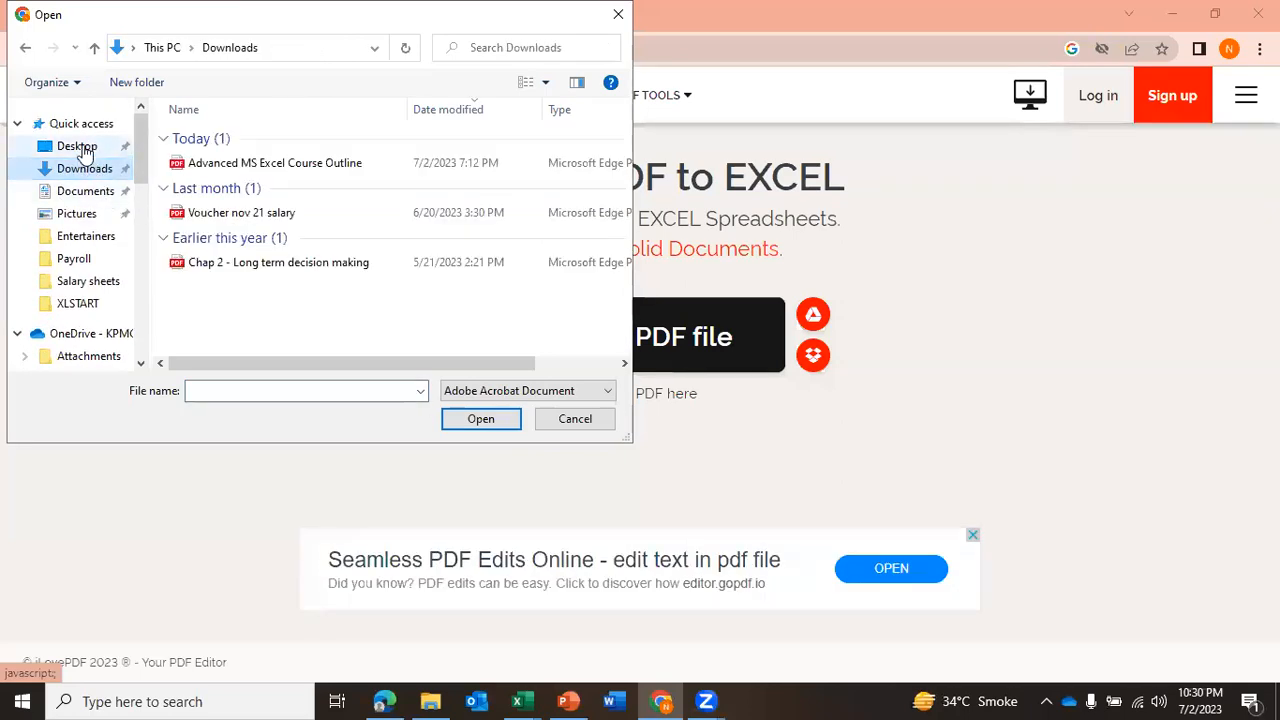
left_click(80, 147)
left_click(91, 196)
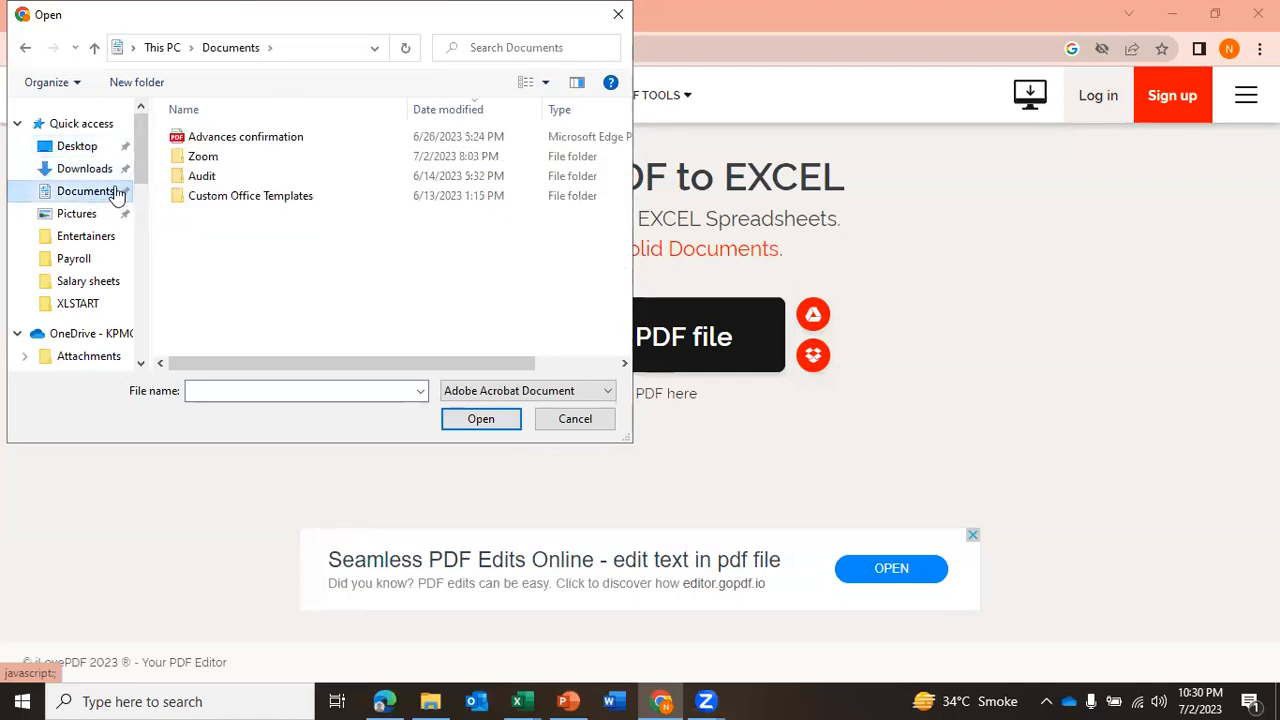
left_click(91, 127)
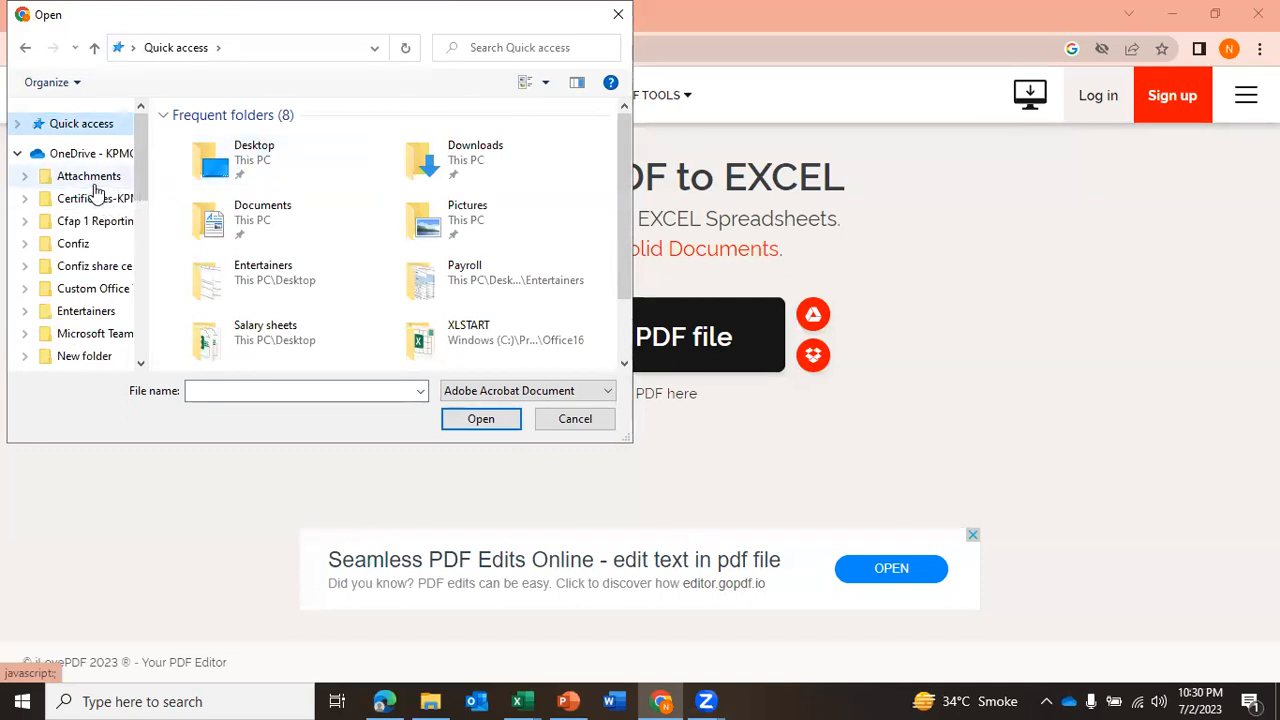
left_click(17, 124)
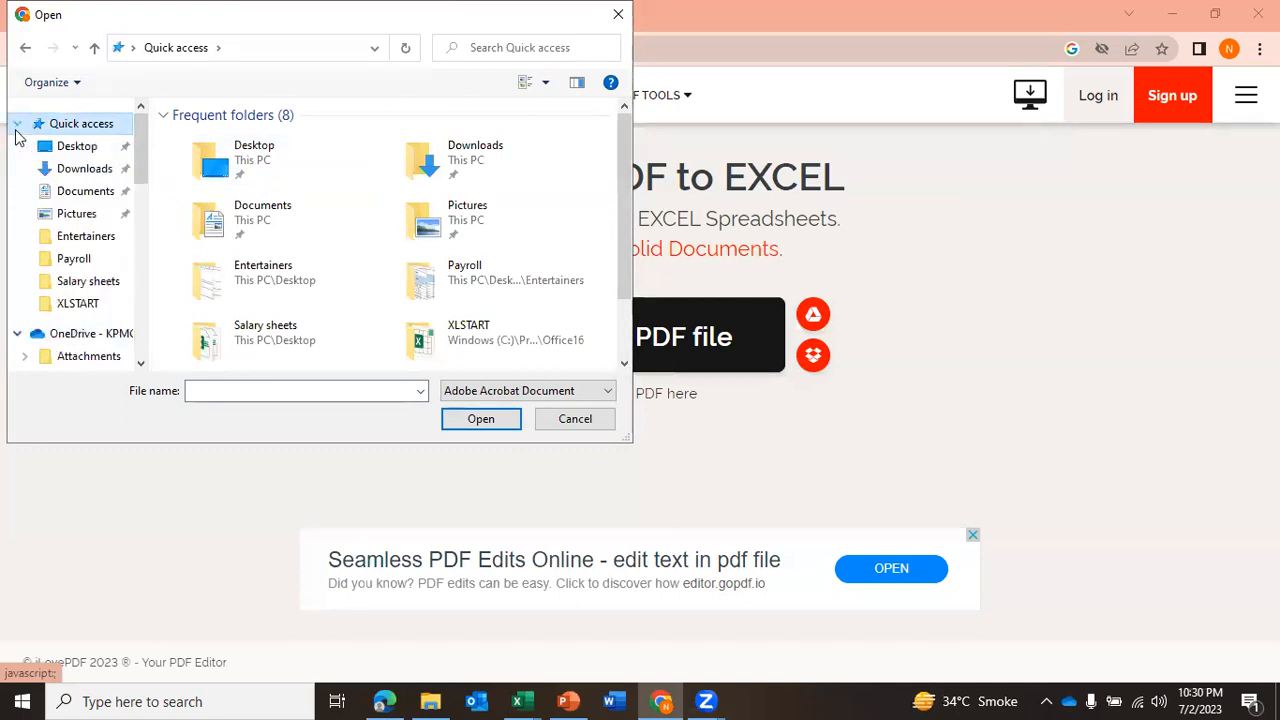
left_click(68, 170)
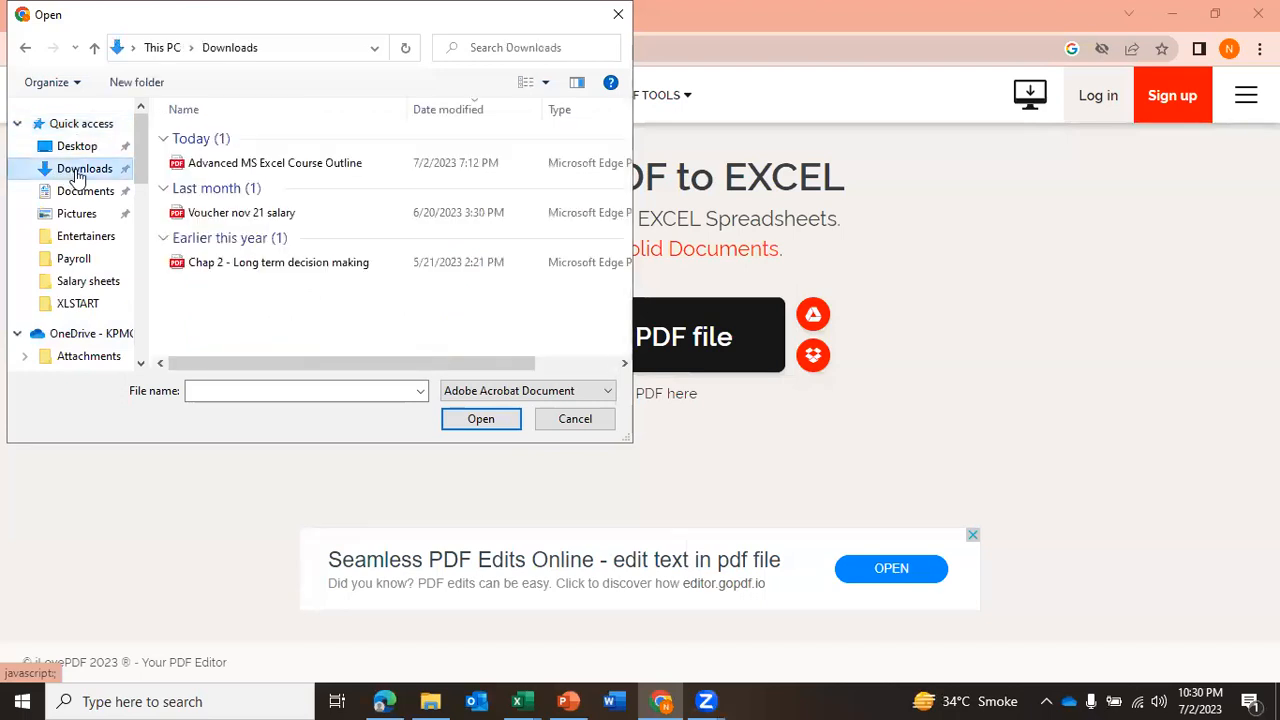
left_click(212, 168)
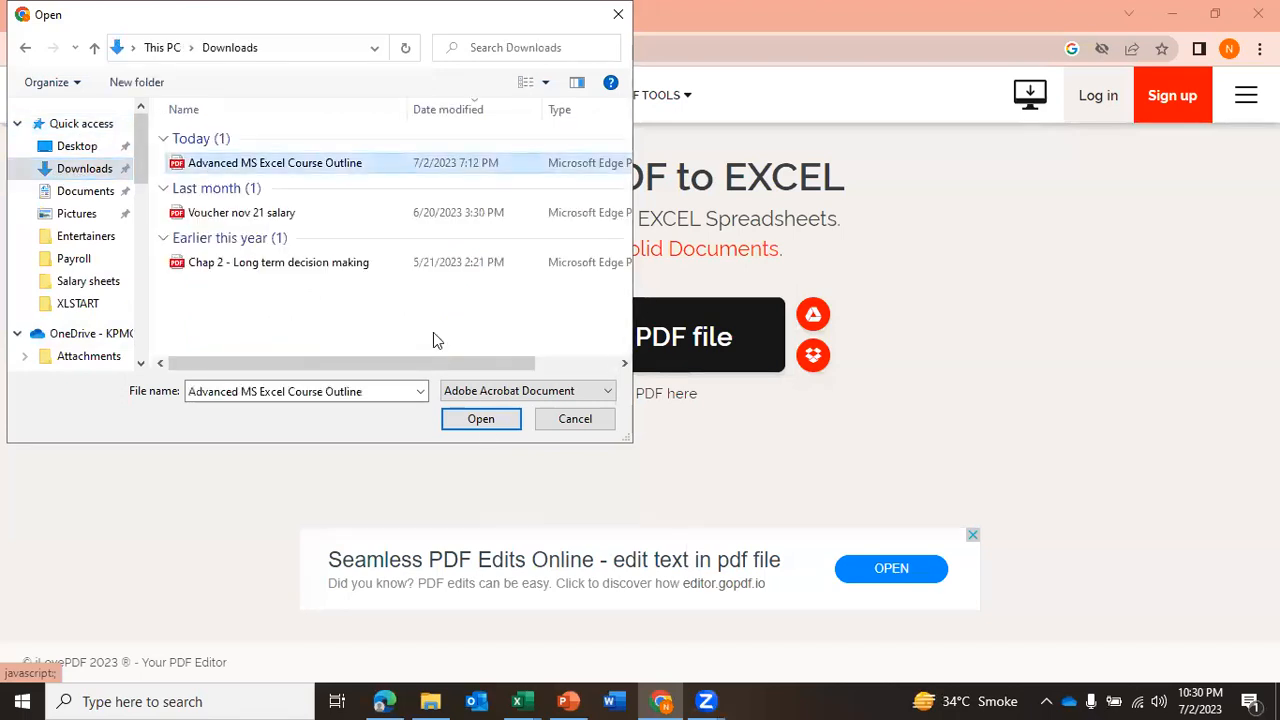
left_click(486, 426)
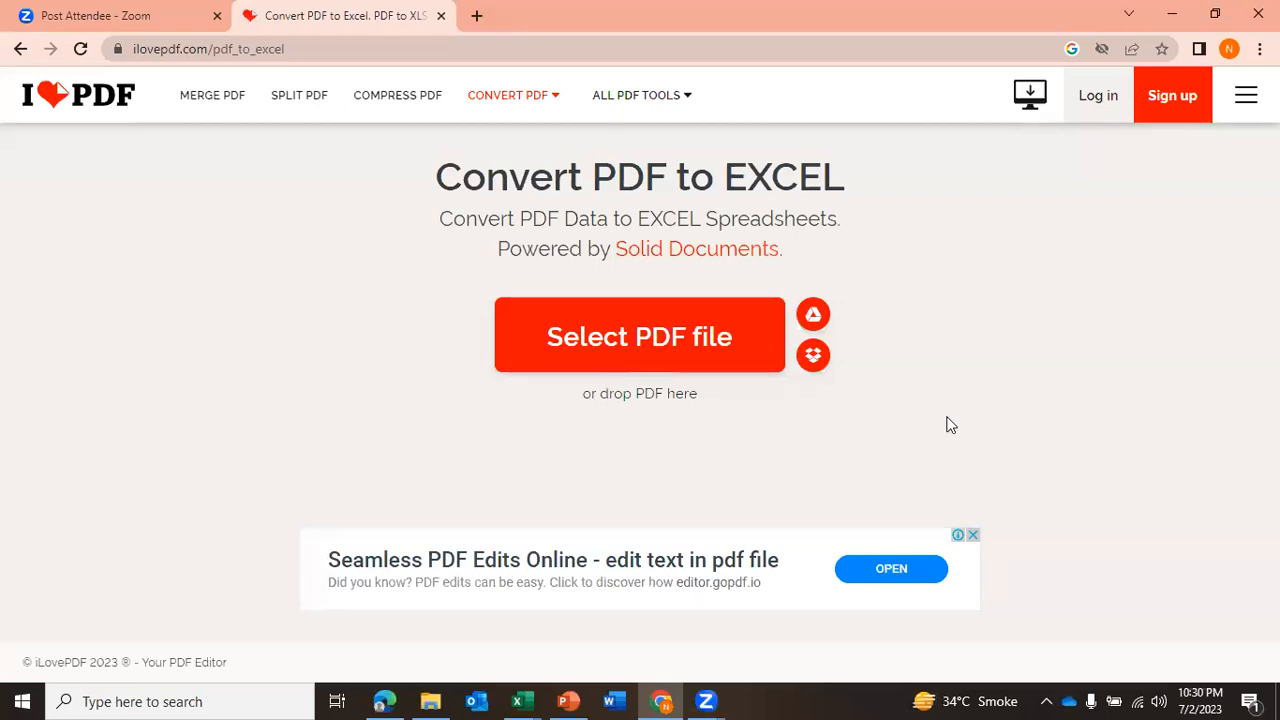
left_click(683, 366)
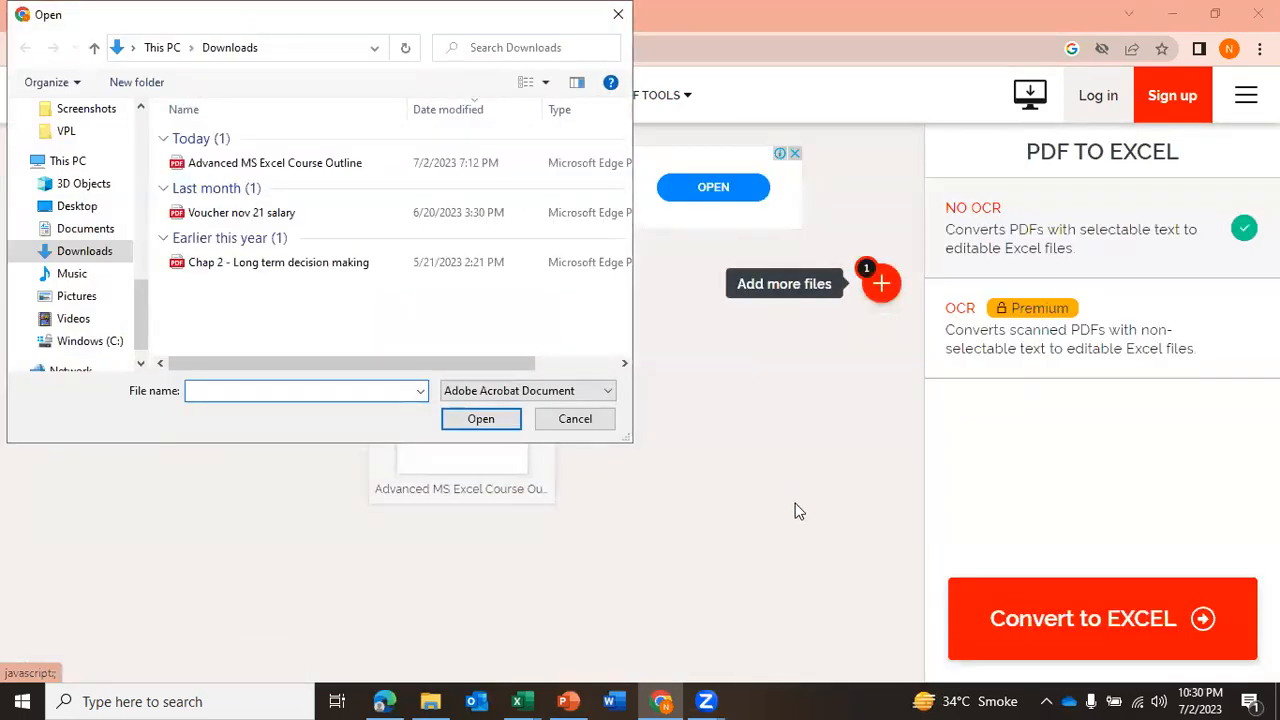
left_click(577, 421)
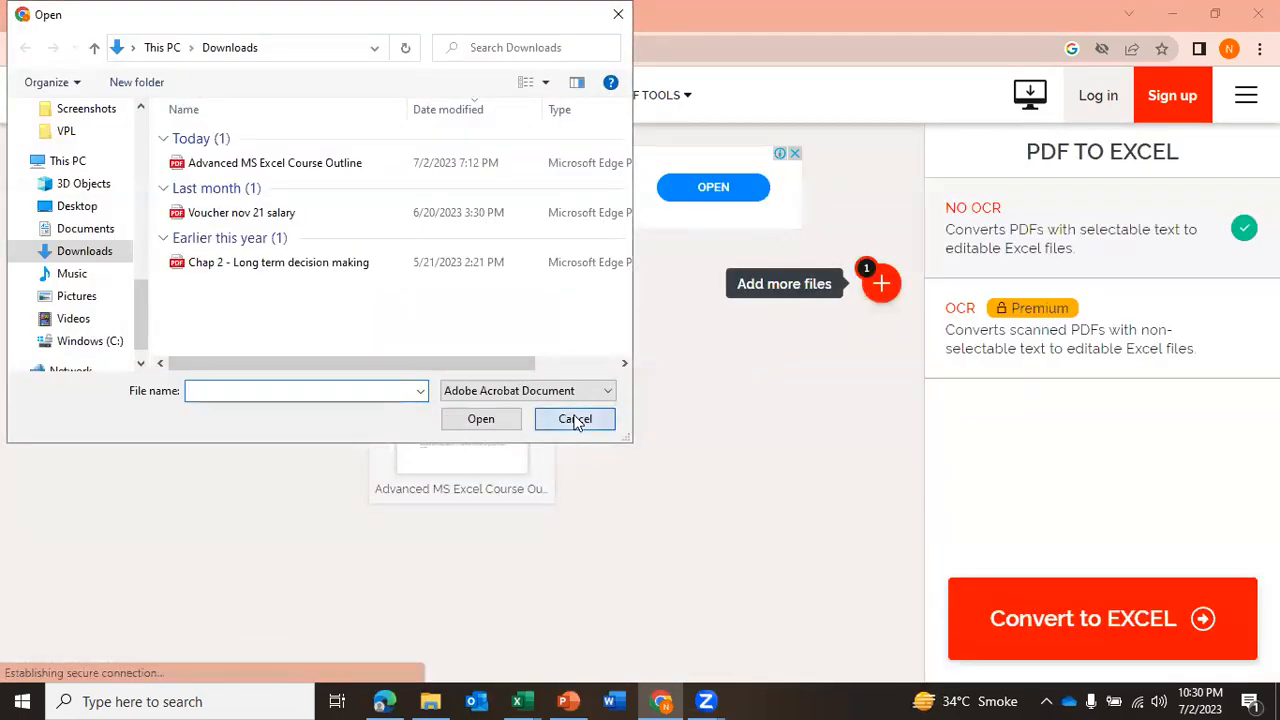
Convert the PDF to Excel and save one copy as Advanced MS Excel Course Outline in Downloads, cancelling the duplicate download.
left_click(1203, 621)
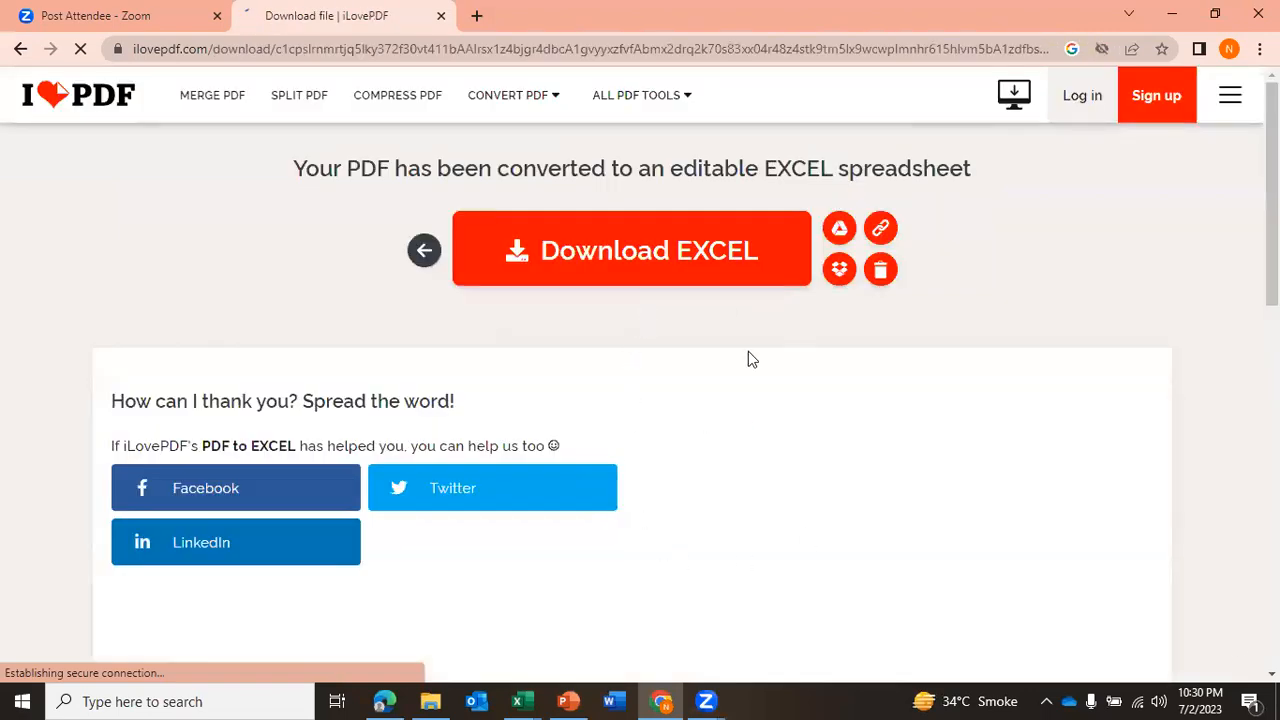
left_click(636, 252)
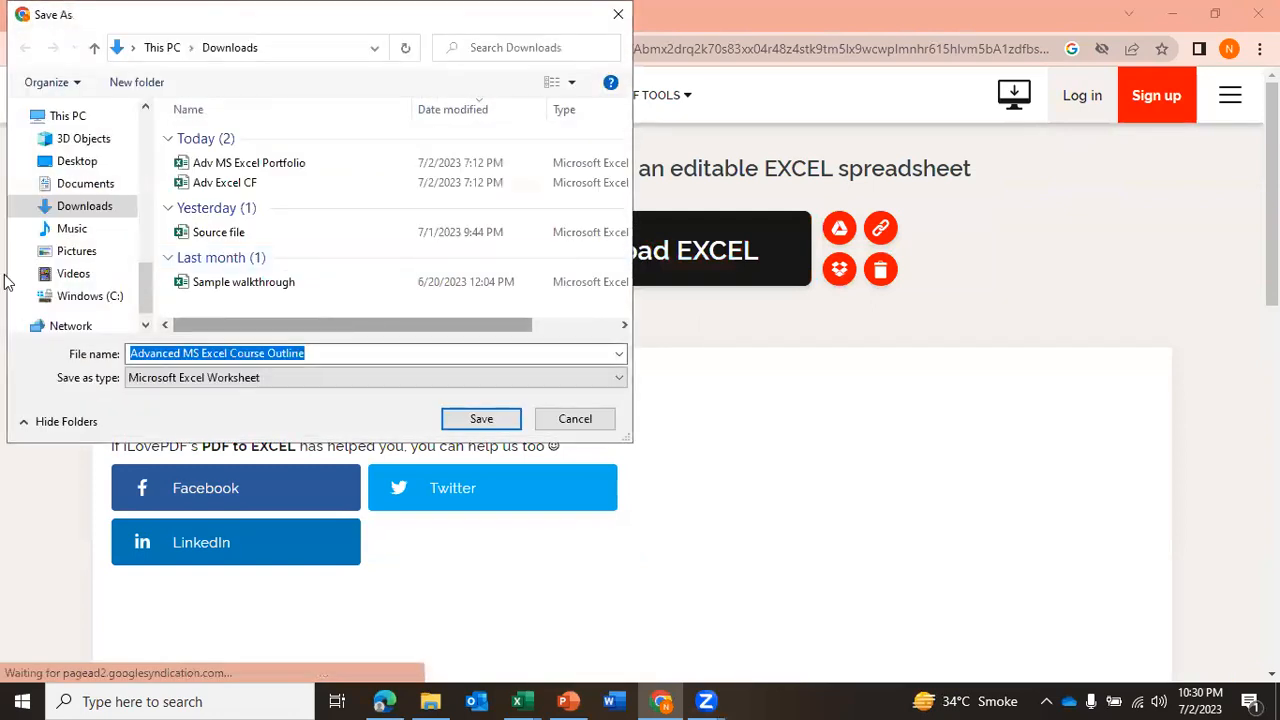
left_click(474, 426)
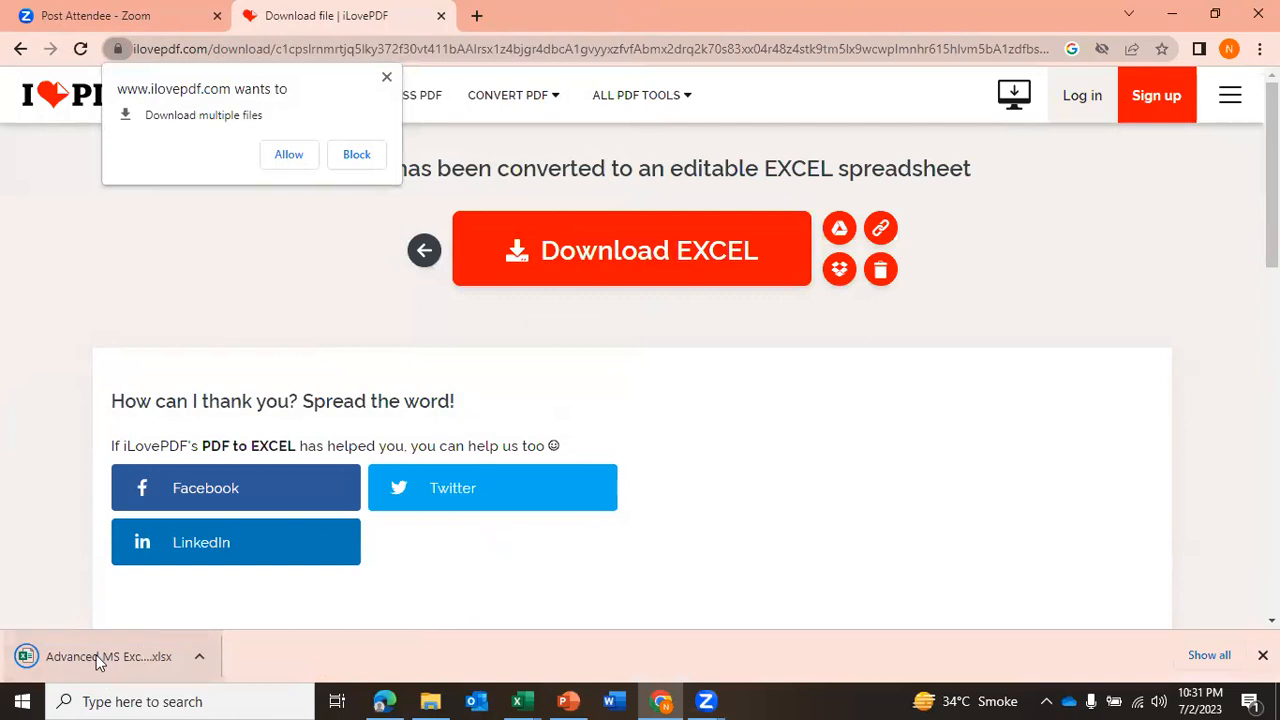
left_click(274, 158)
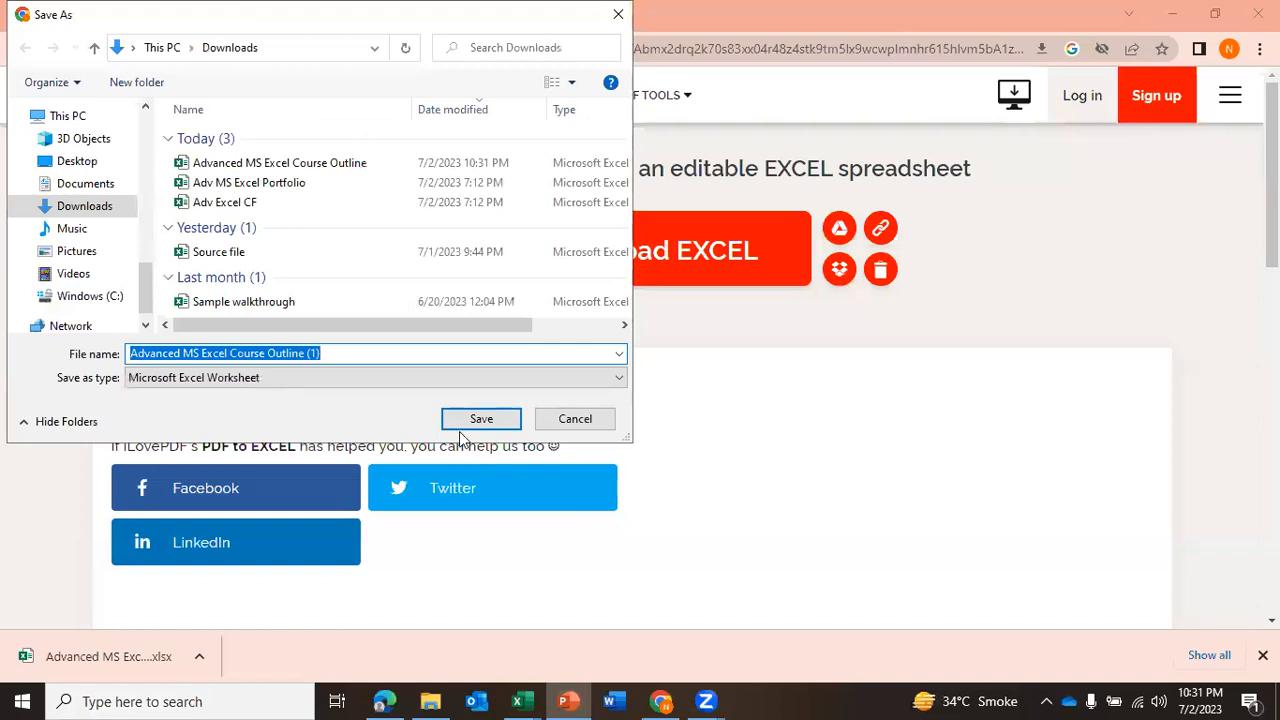
left_click(566, 421)
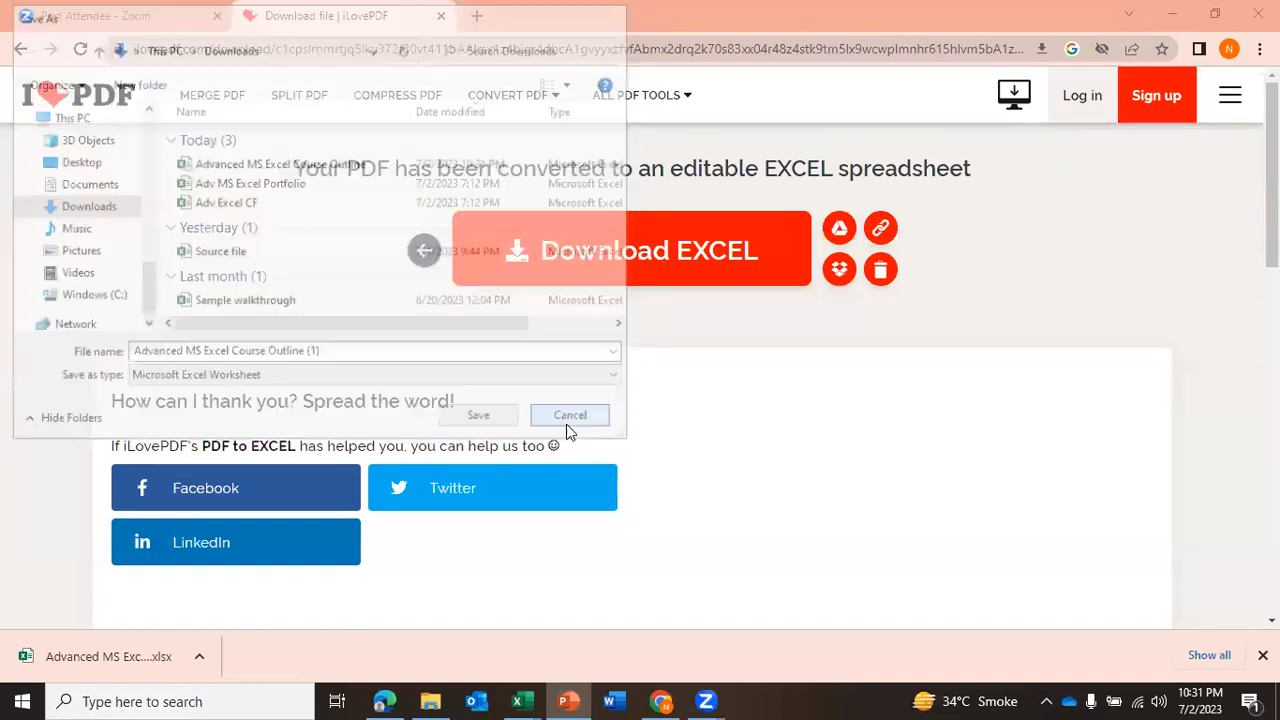
Open the downloaded Advanced MS Excel Course Outline workbook in Excel.
left_click(107, 651)
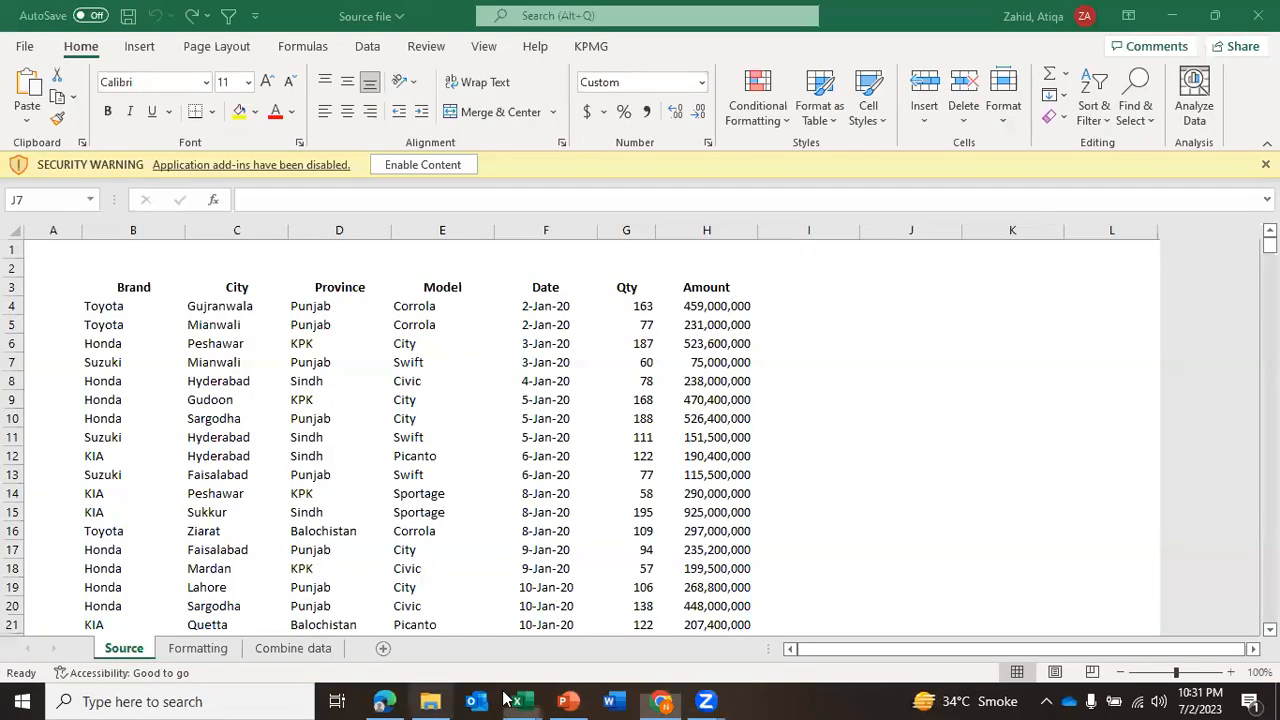
mouse_move(527, 700)
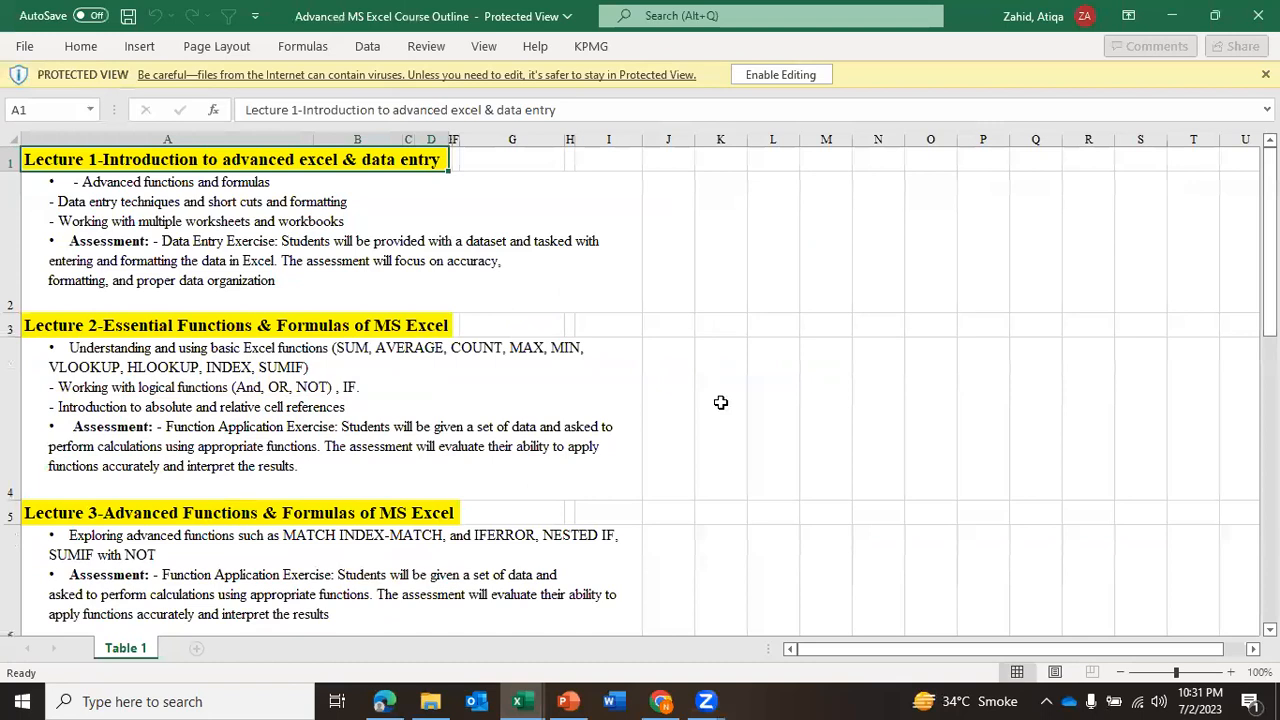
left_click(726, 402)
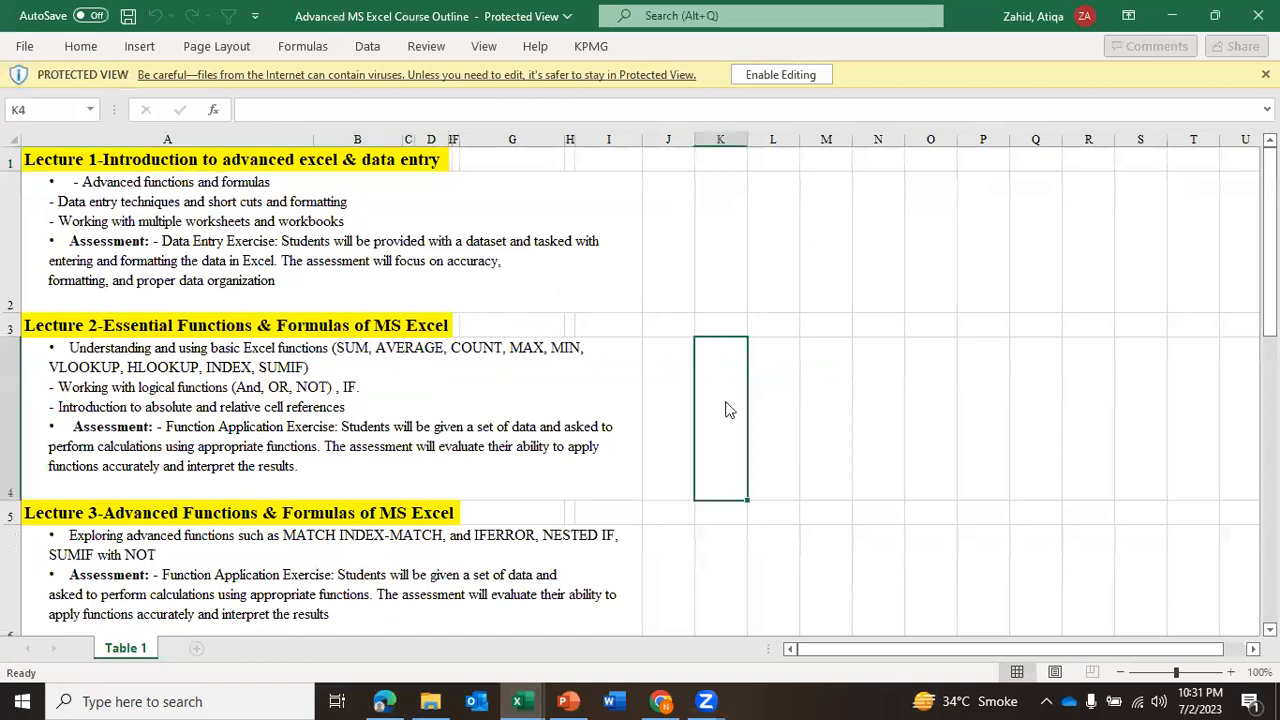
Compare the converted workbook's lecture text and layout with the original course outline PDF in Edge.
key("alt+Tab")
key("alt+Tab")
key("alt+Tab")
key("alt+Tab")
key("alt+Tab")
key("alt+Tab")
key("alt+Tab")
key("alt+Tab")
key("alt+Tab")
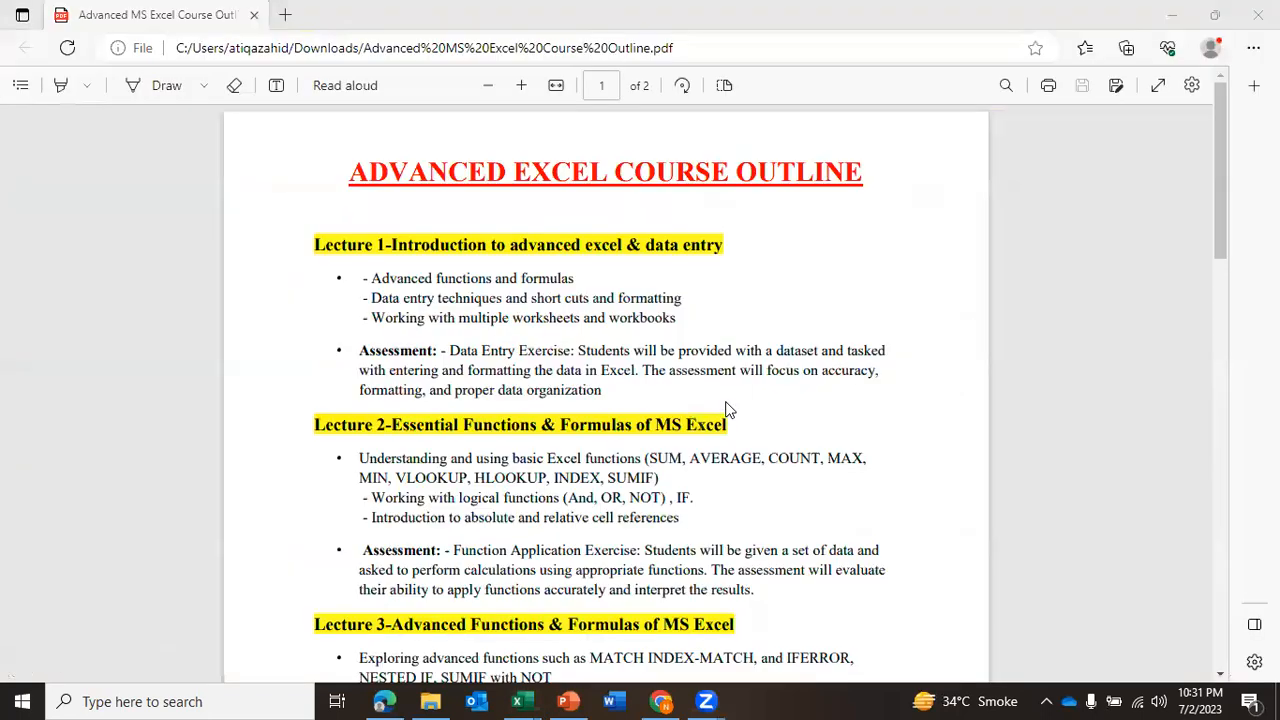
left_click_drag(1216, 183, 1230, 135)
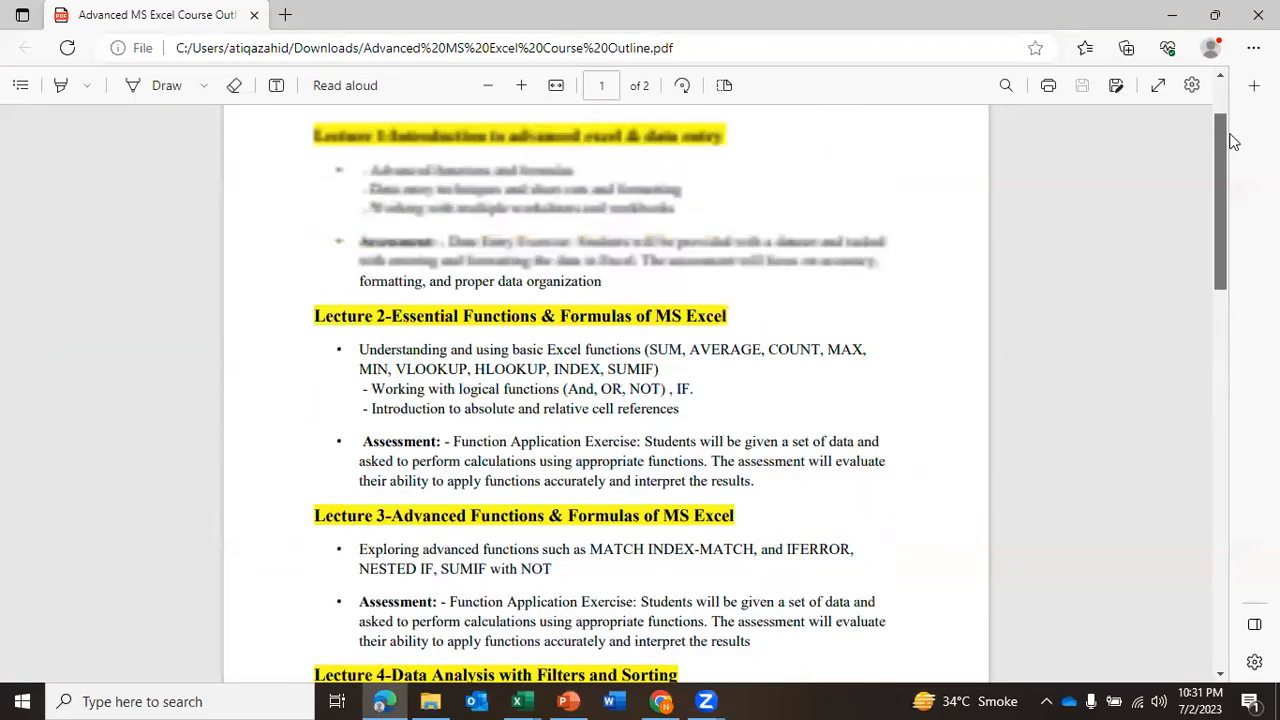
key("alt+Tab")
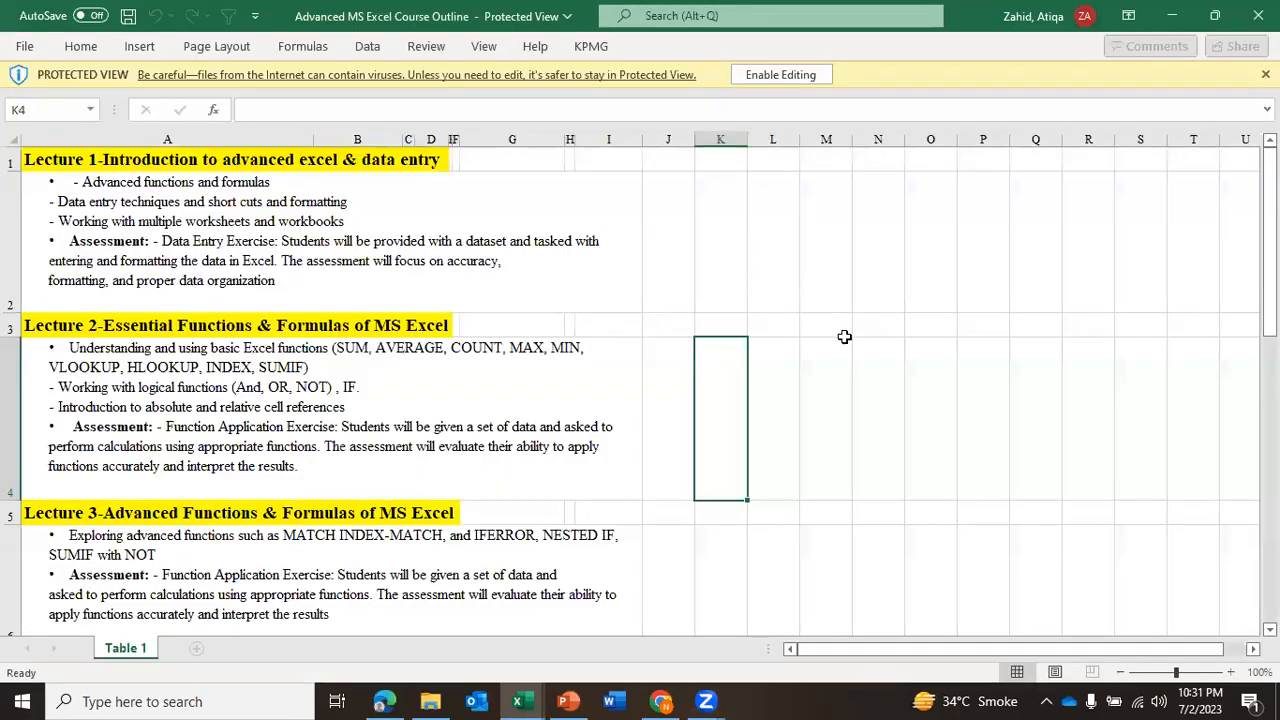
mouse_move(1268, 268)
left_mouse_down()
mouse_move(1268, 505)
mouse_move(1240, 590)
mouse_move(1268, 505)
mouse_move(1268, 270)
left_mouse_up()
key("Right")
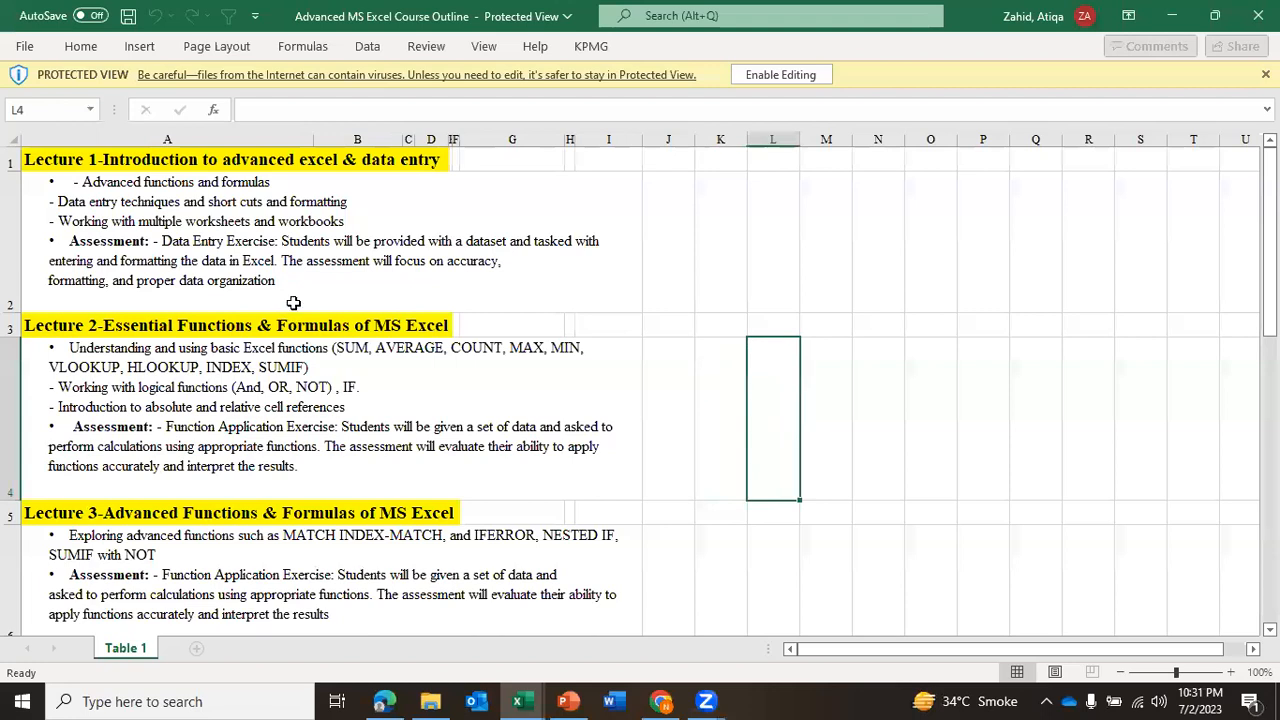
Close the converted course outline workbook and switch to the Excel data entry presentation in PowerPoint.
left_click(338, 253)
left_click(394, 428)
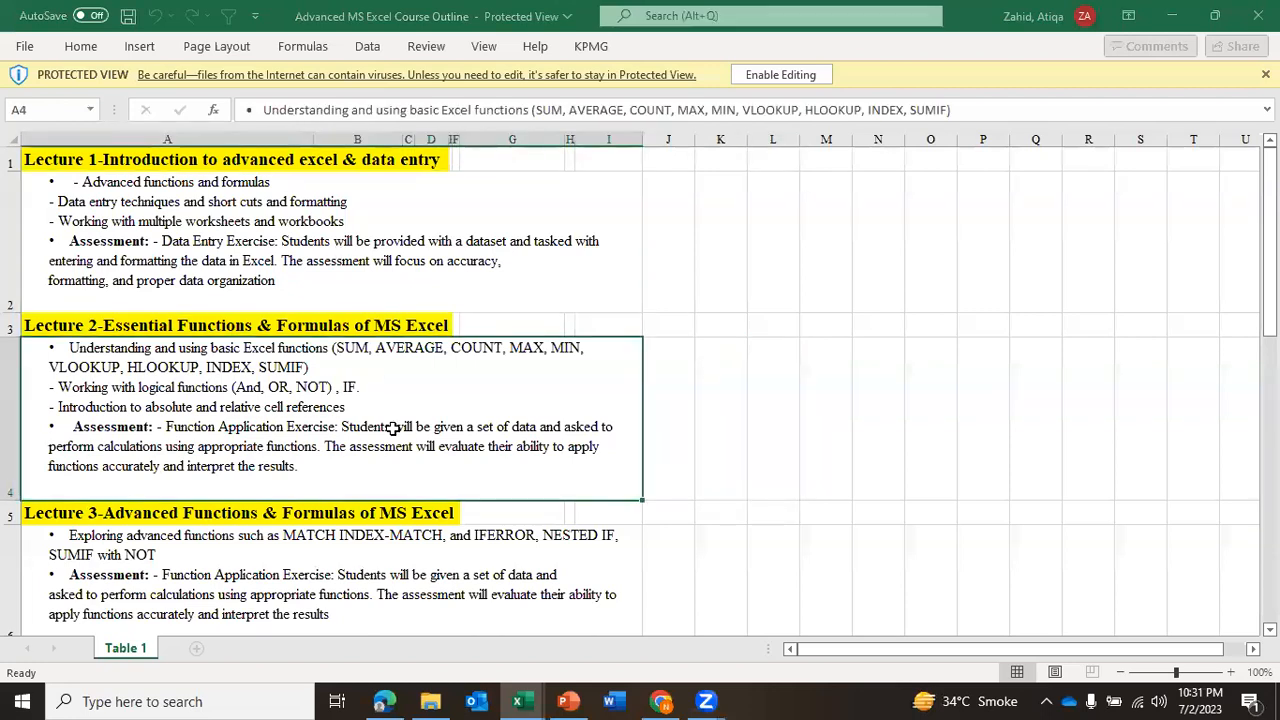
key("alt+Tab")
key("alt+Tab")
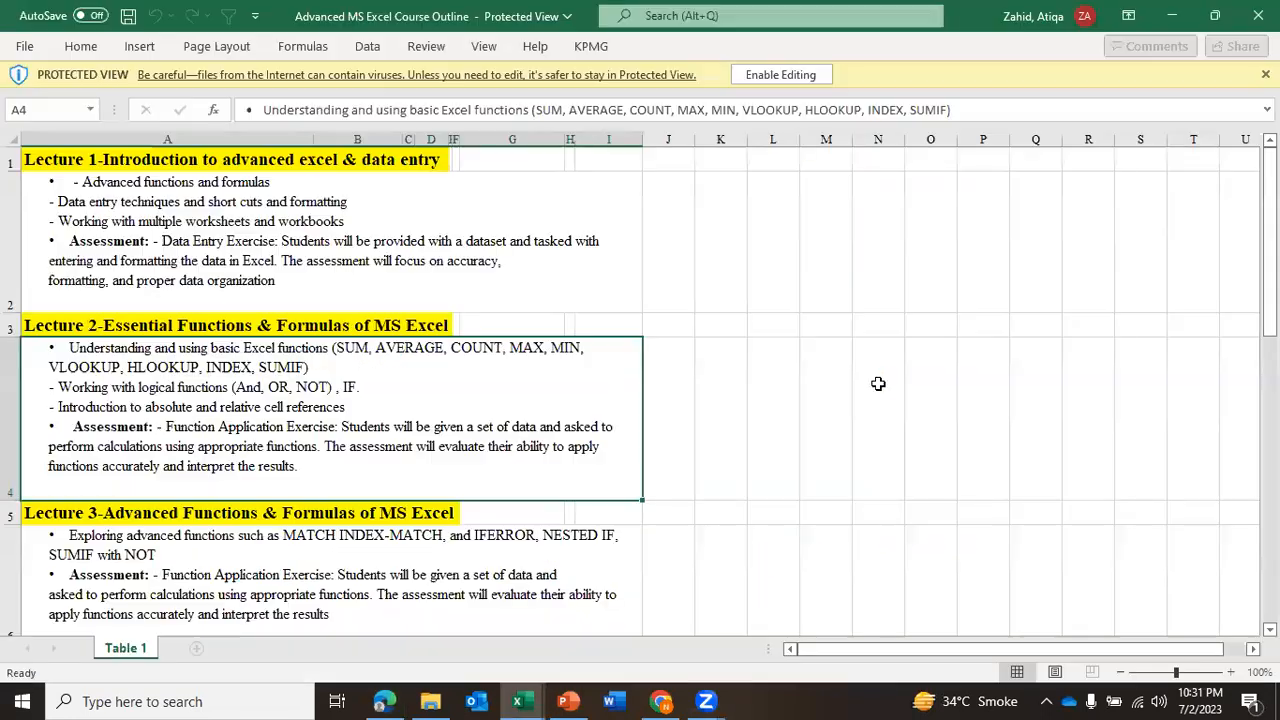
left_click(1258, 15)
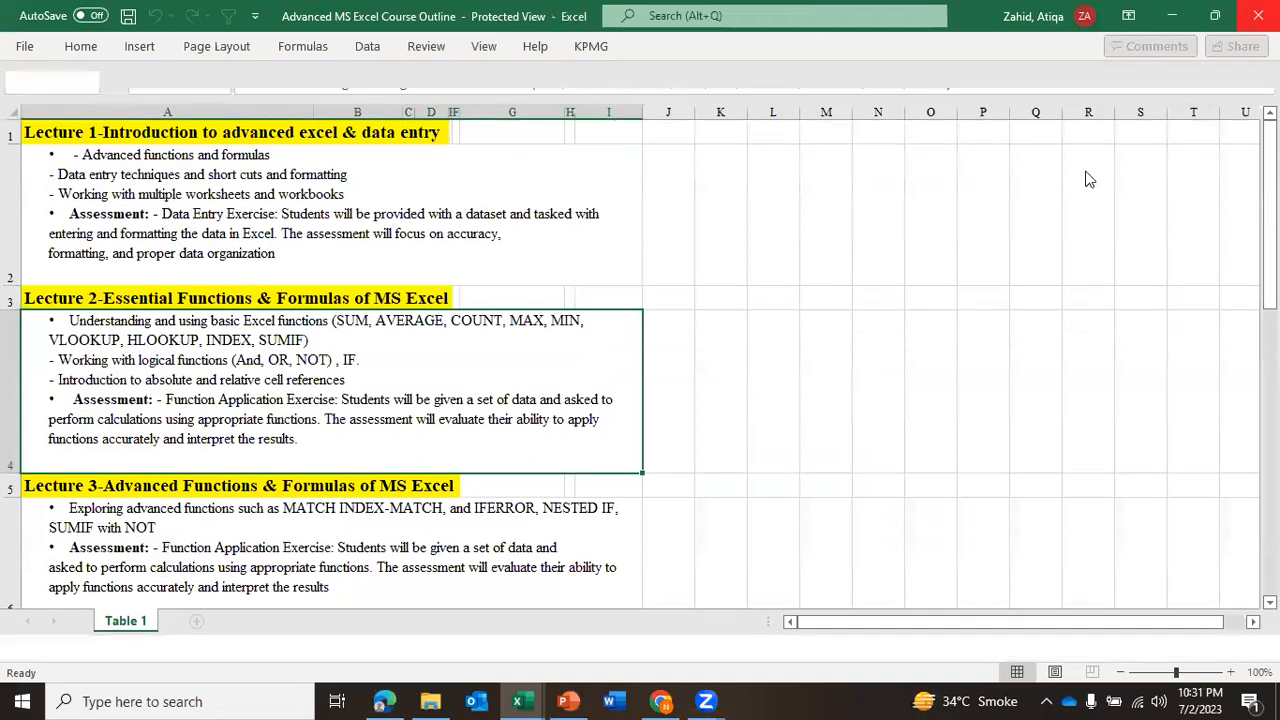
key("alt+Tab")
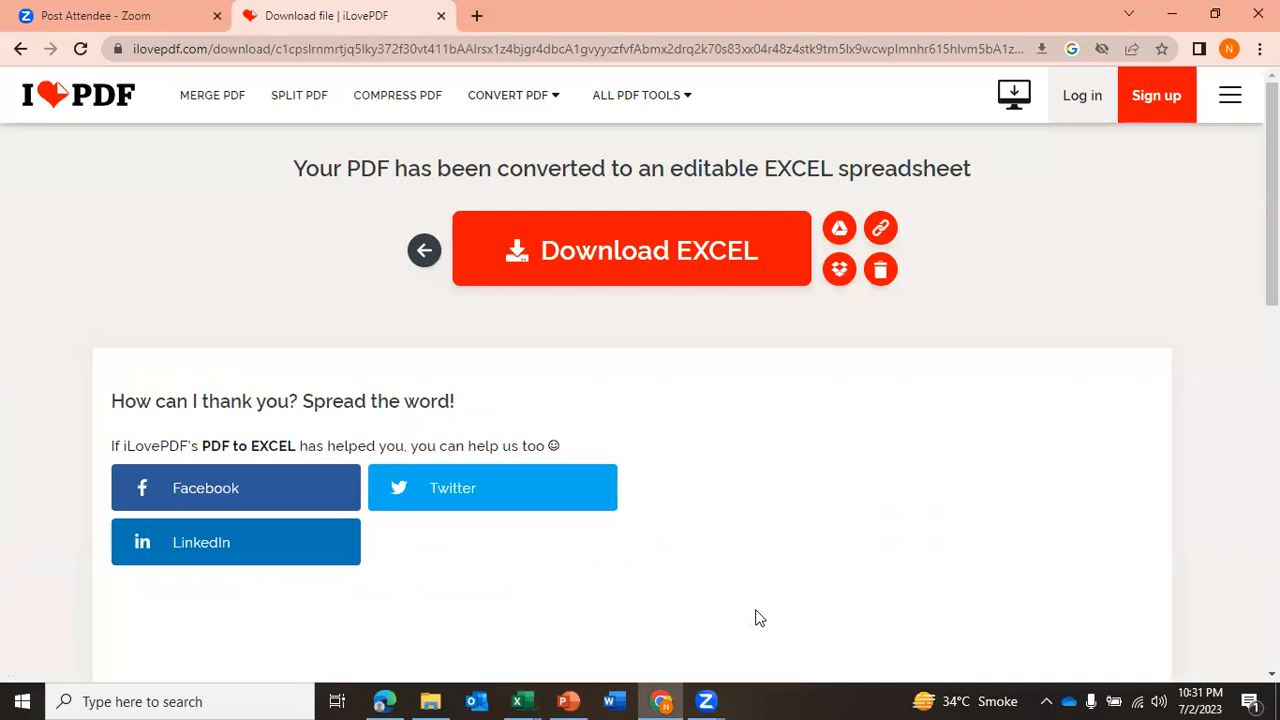
key("alt+Tab")
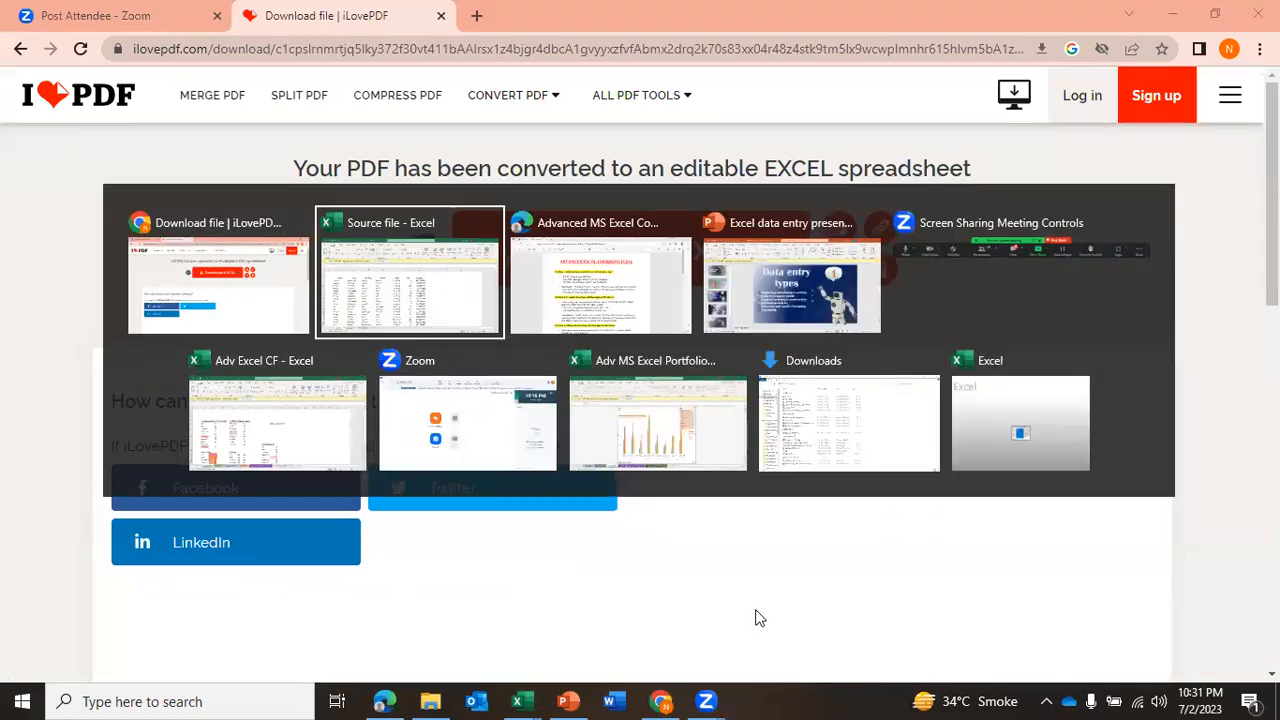
key("alt+Tab")
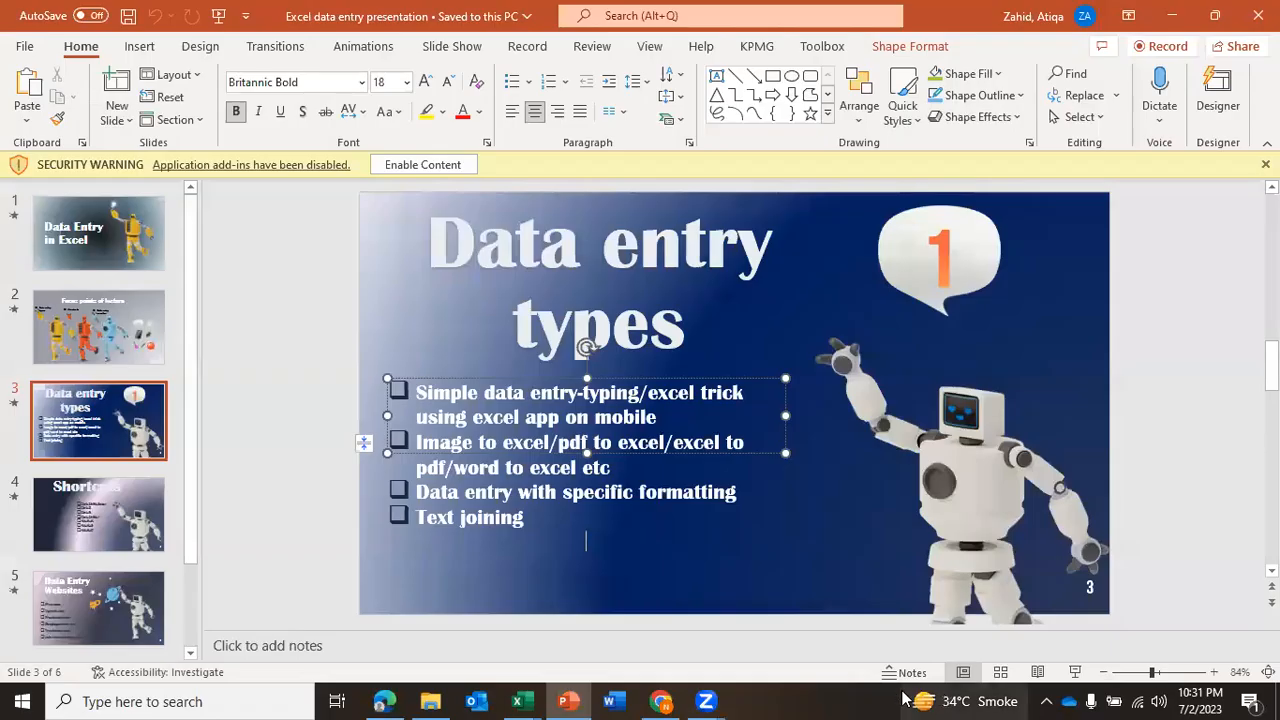
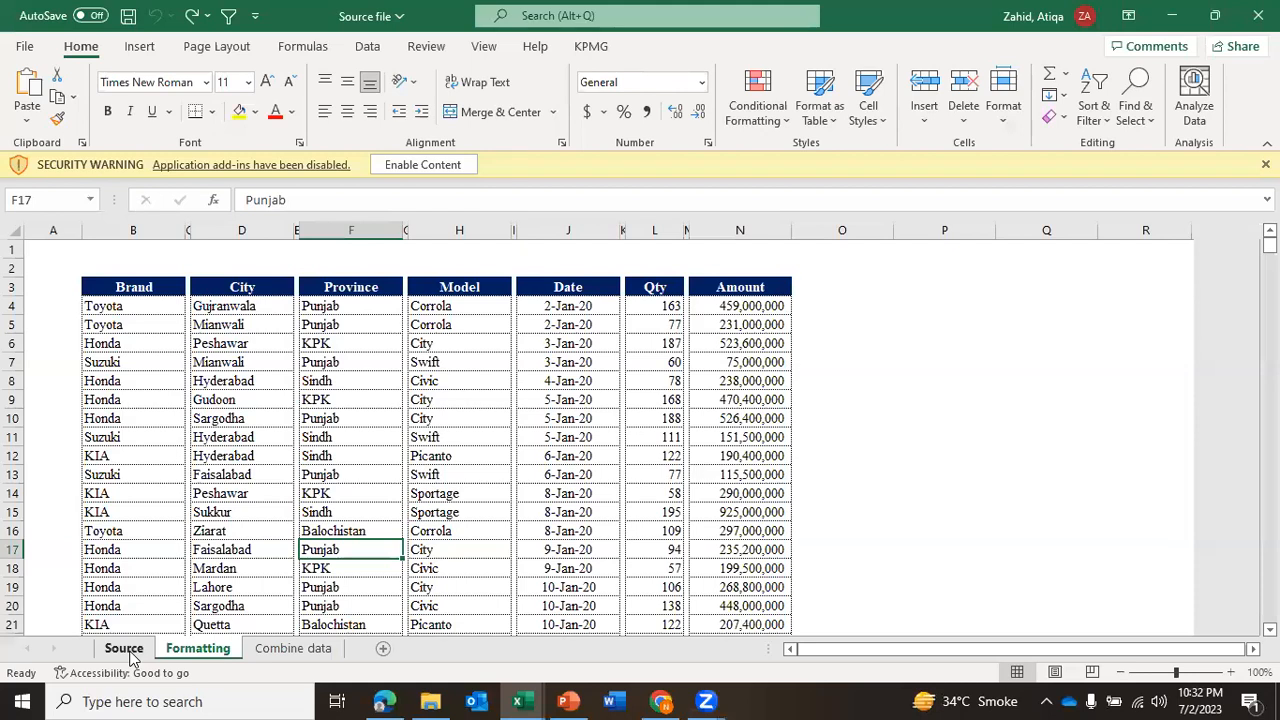
Compare the plain car sales table on the Source sheet with its styled version on the Formatting sheet of the Source file workbook.
left_click(124, 648)
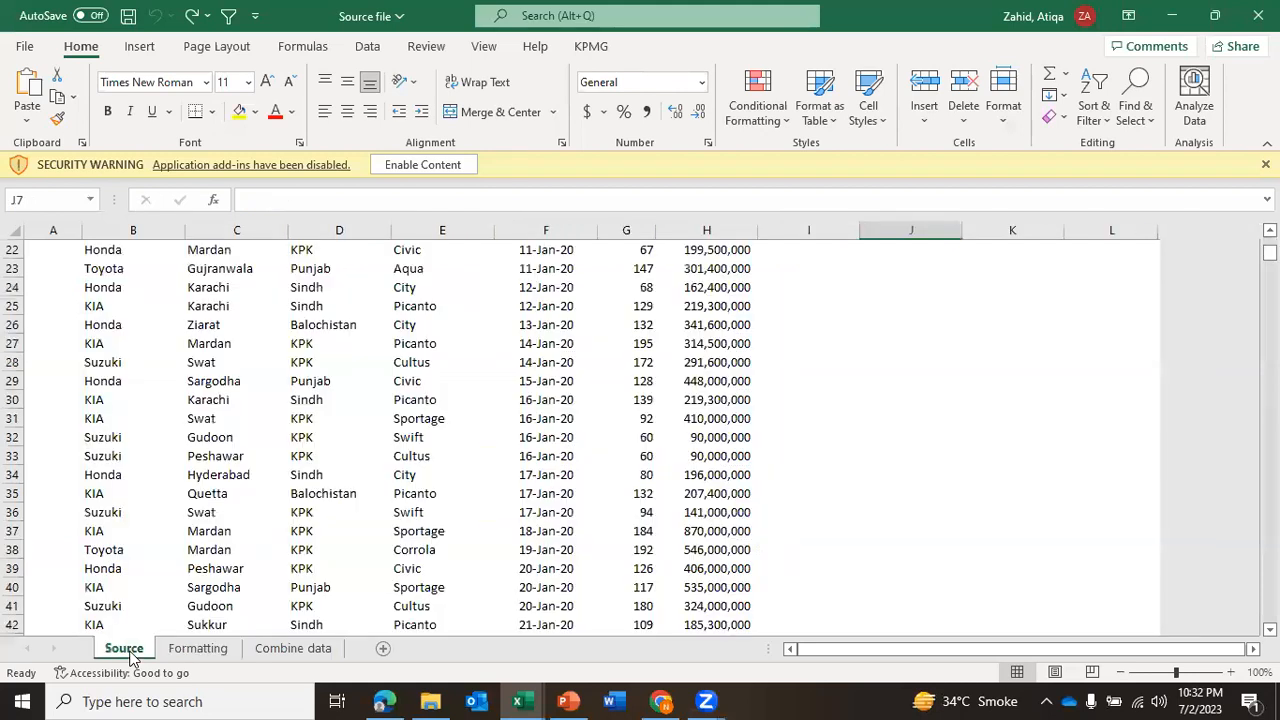
left_click(160, 330)
key("ctrl+Up")
key("Up")
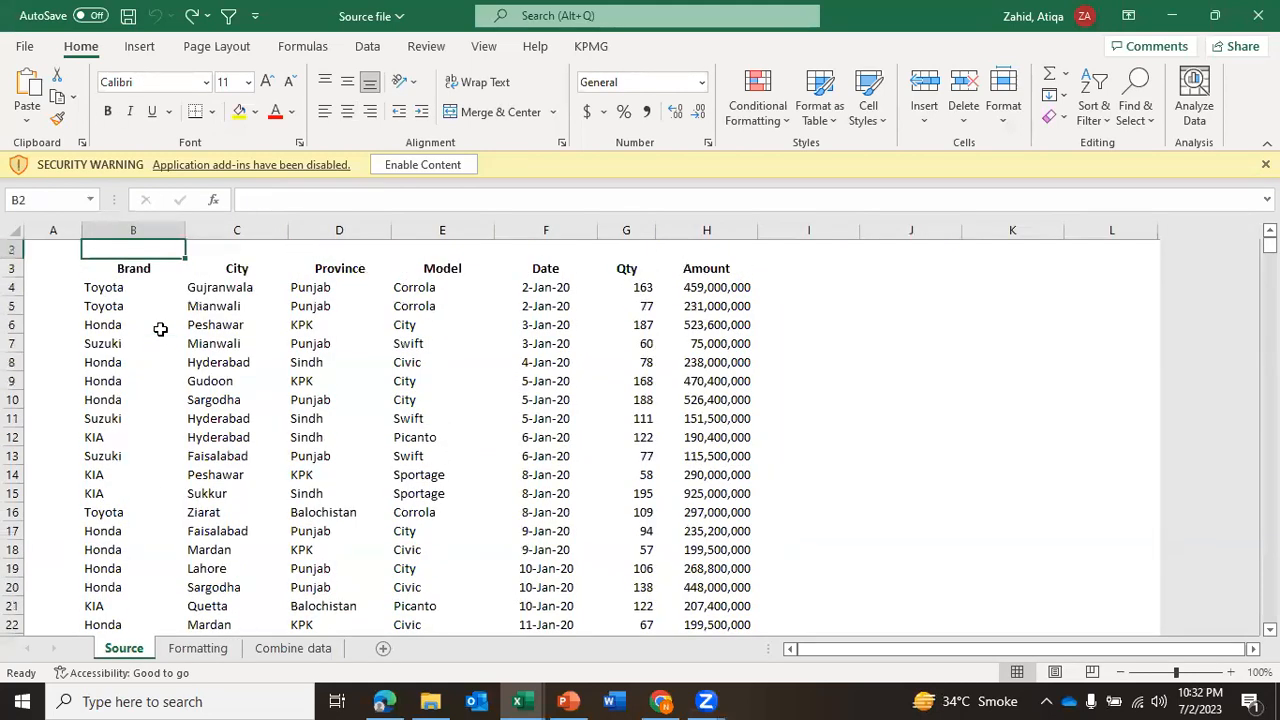
key("Up")
key("Down")
key("Down")
key("ctrl+Page_Down")
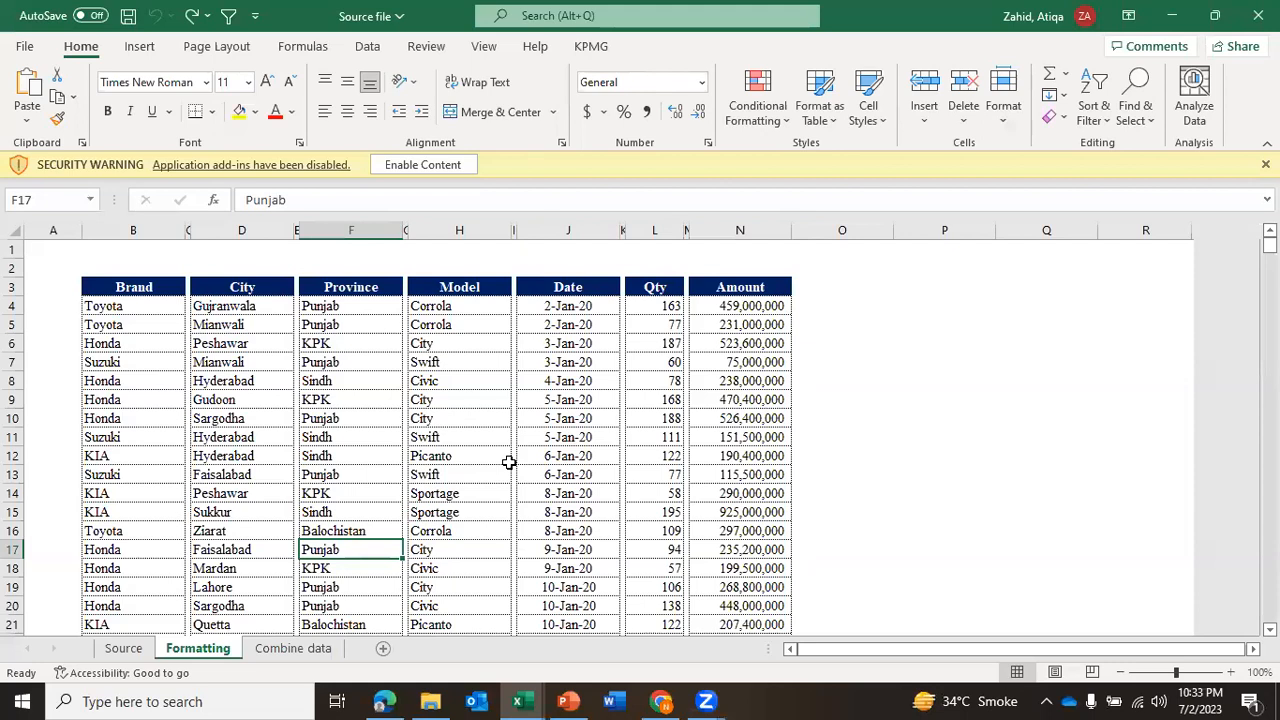
key("ctrl+Page_Up")
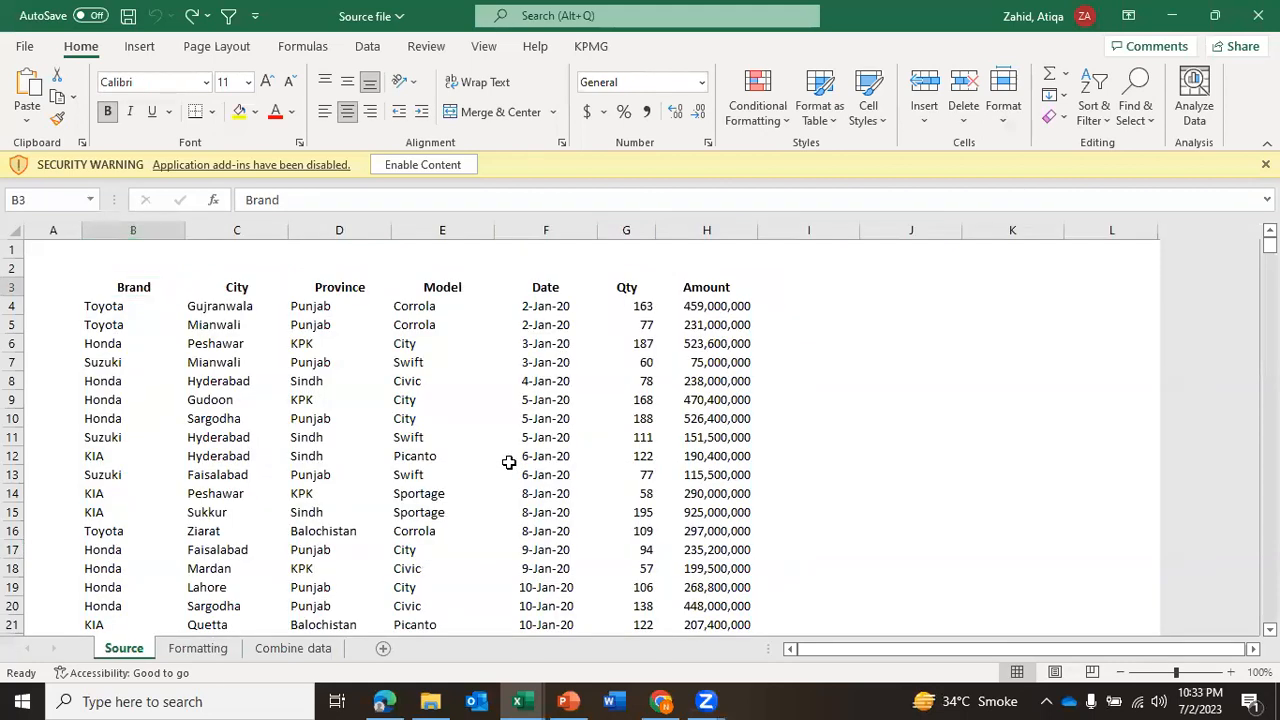
key("ctrl+Page_Down")
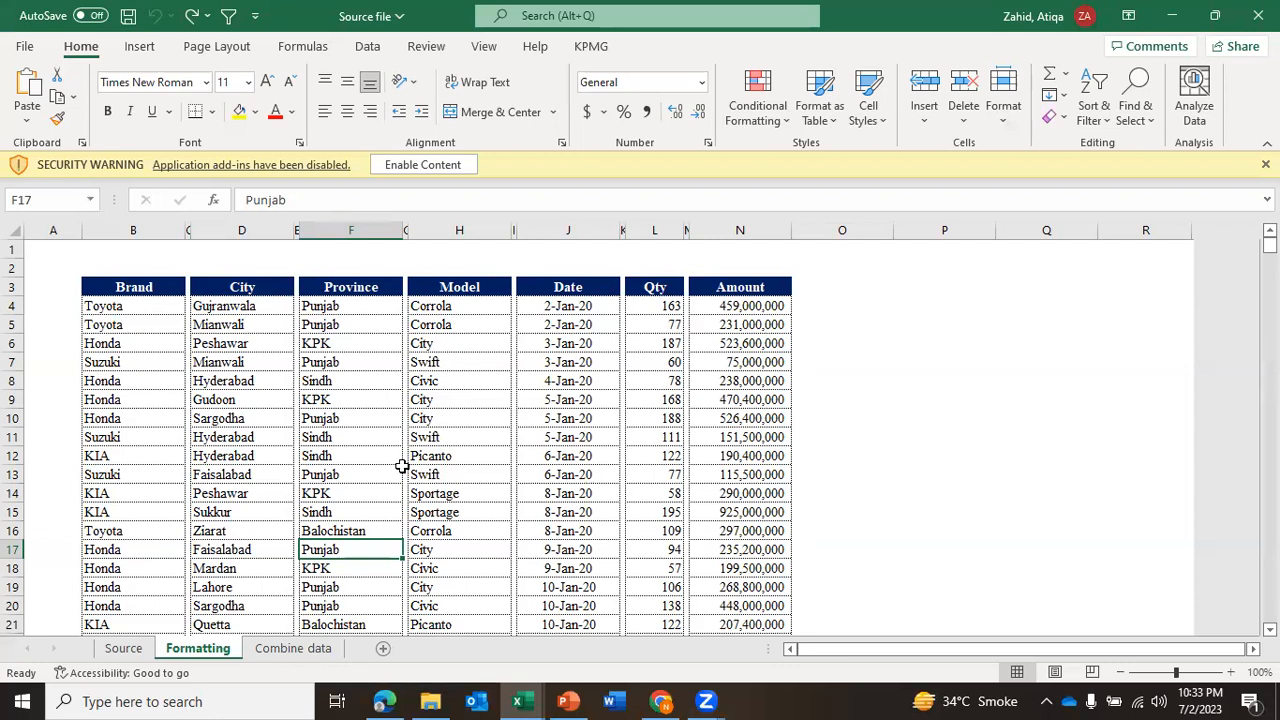
key("ctrl+Page_Up")
key("ctrl+Page_Down")
key("ctrl+Page_Up")
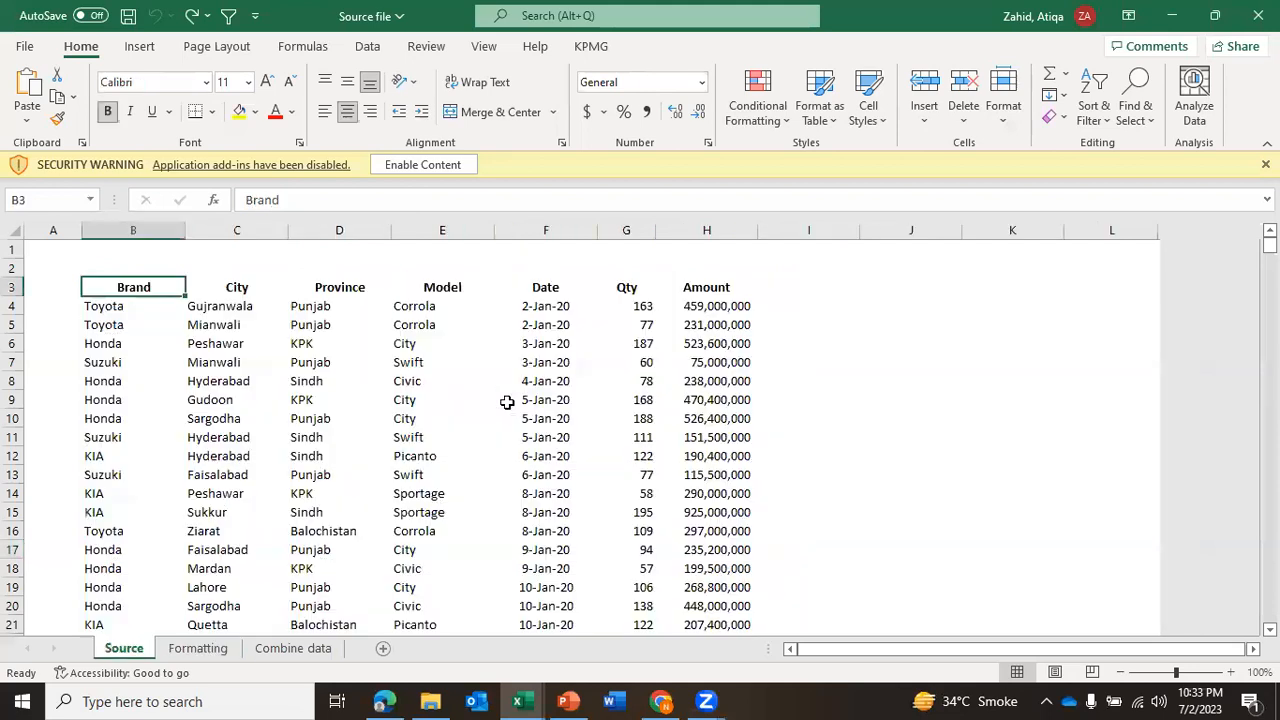
key("ctrl+Page_Down")
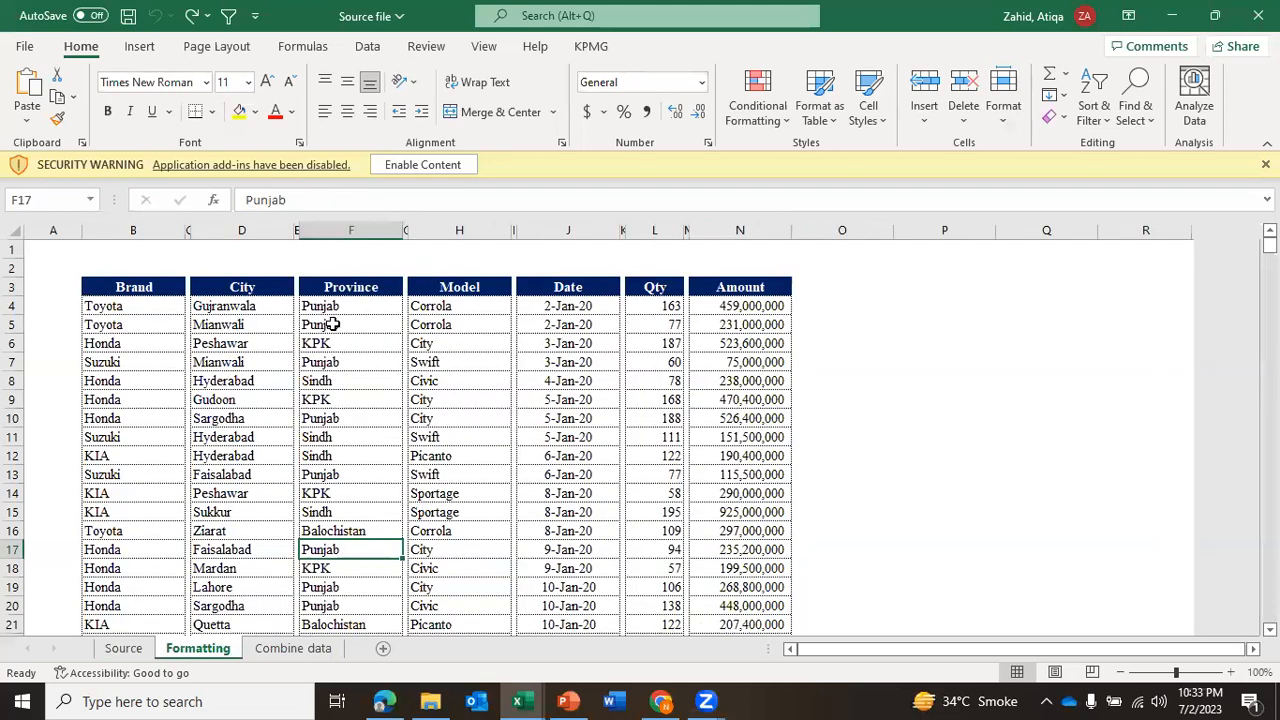
key("ctrl+Page_Up")
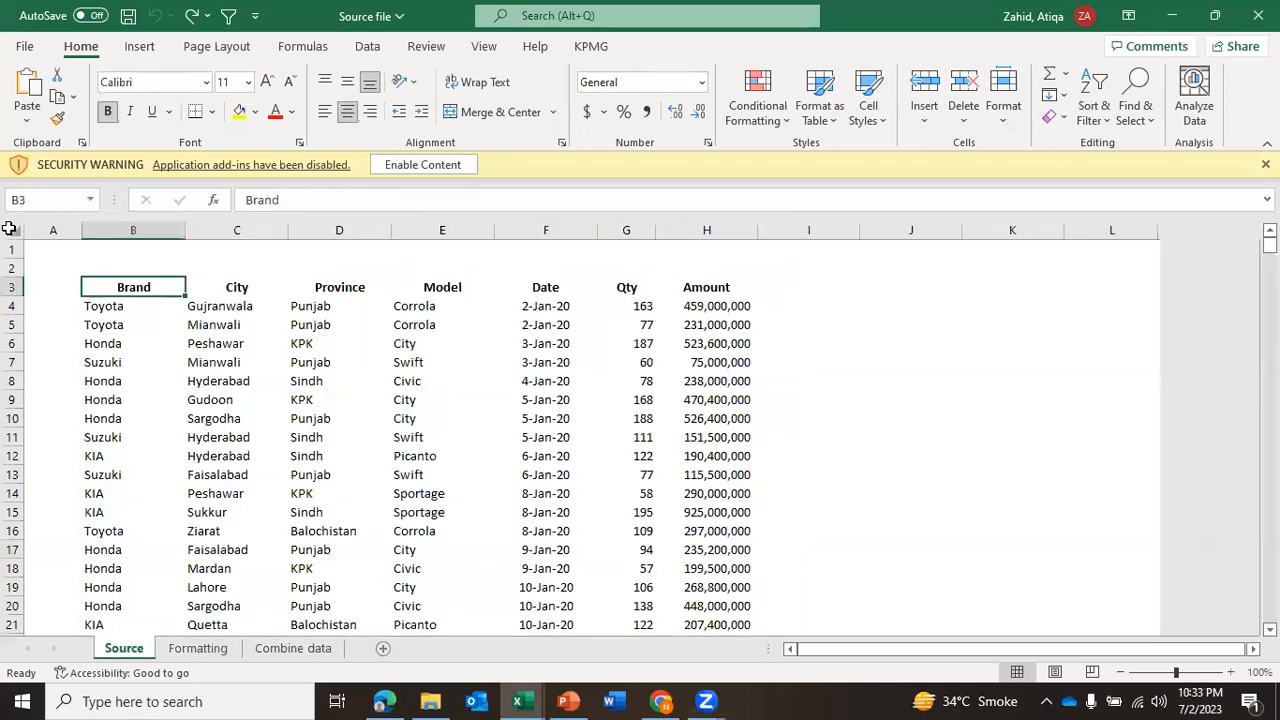
Set the font of the entire Source sheet to Times New Roman.
left_click(14, 238)
left_click(146, 82)
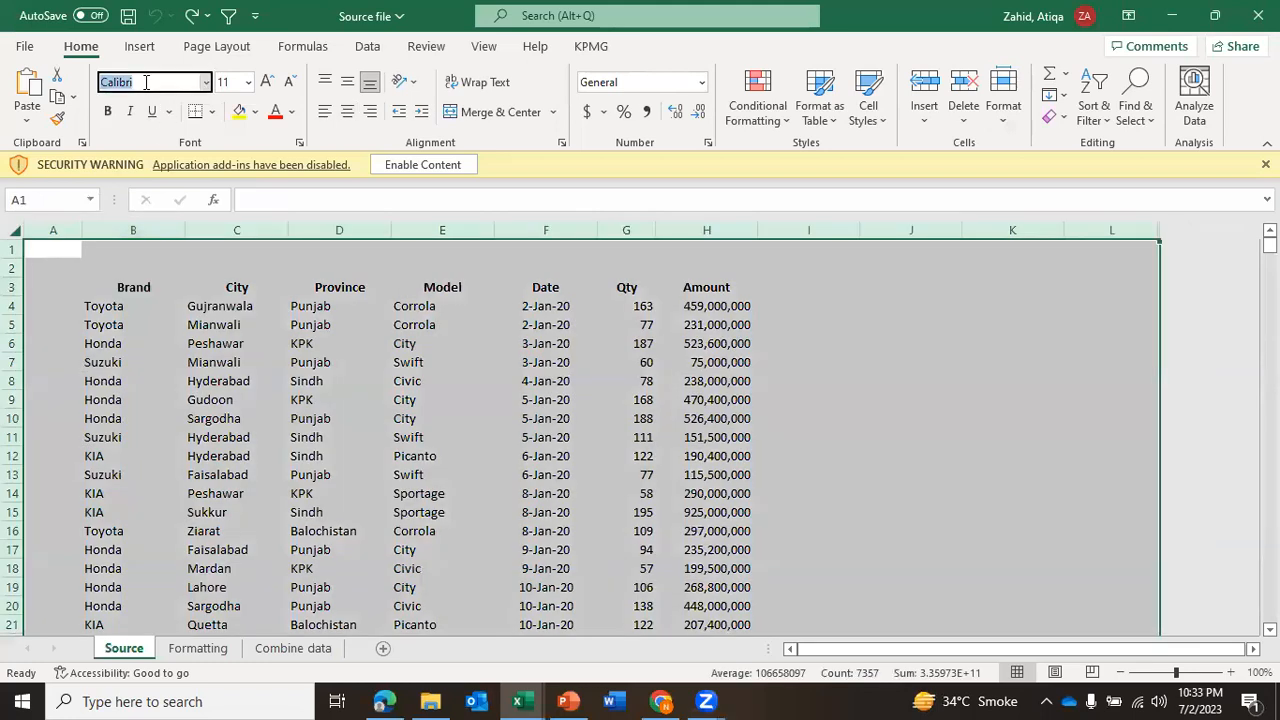
type("Times New Roman")
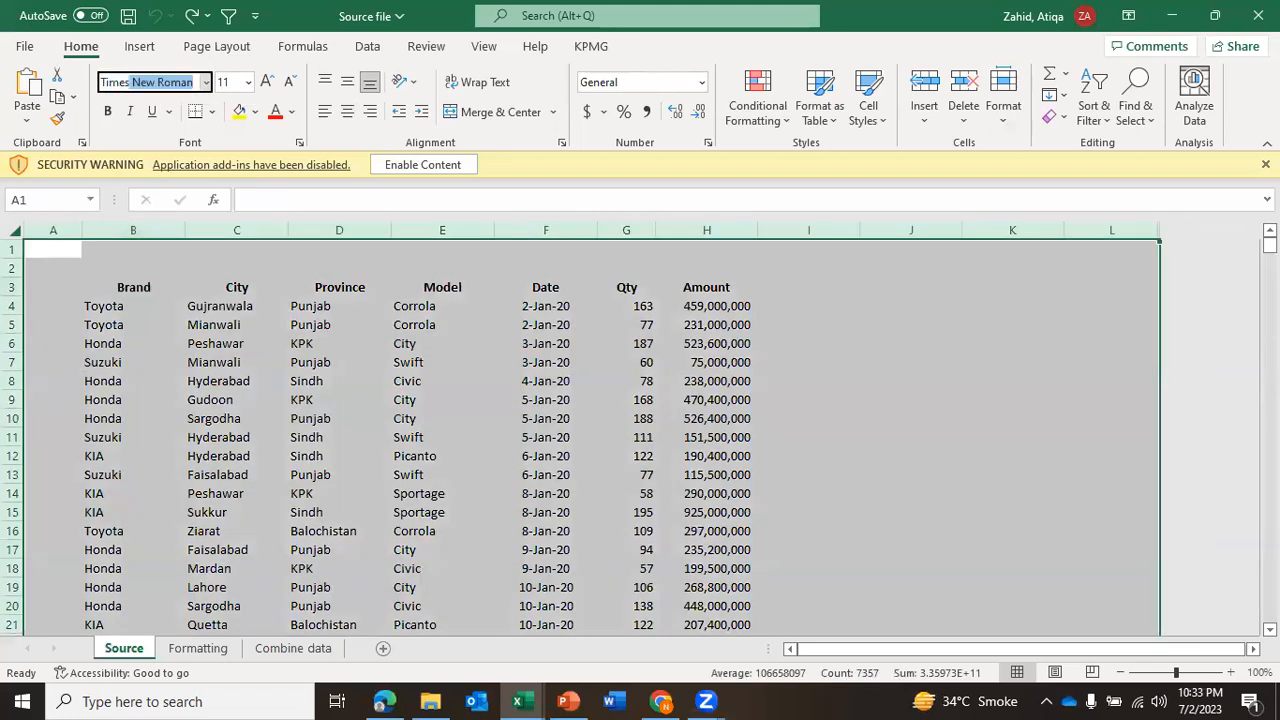
key("Return")
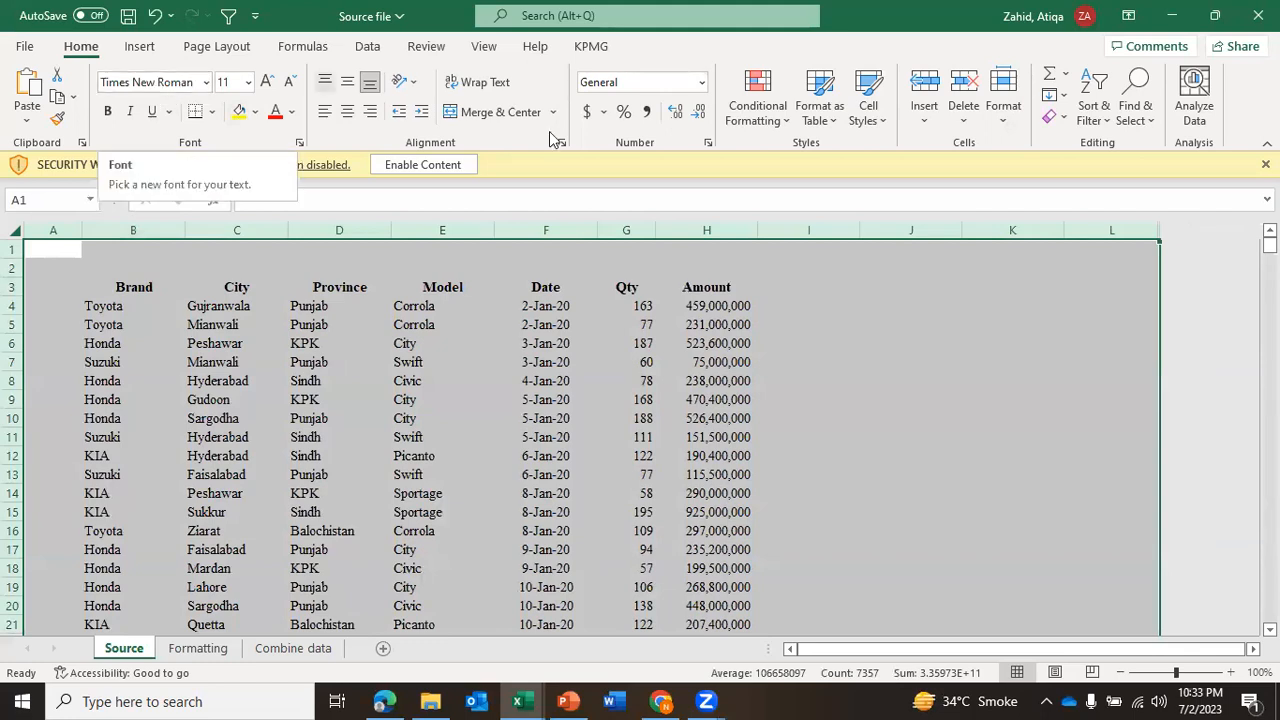
left_click(330, 378)
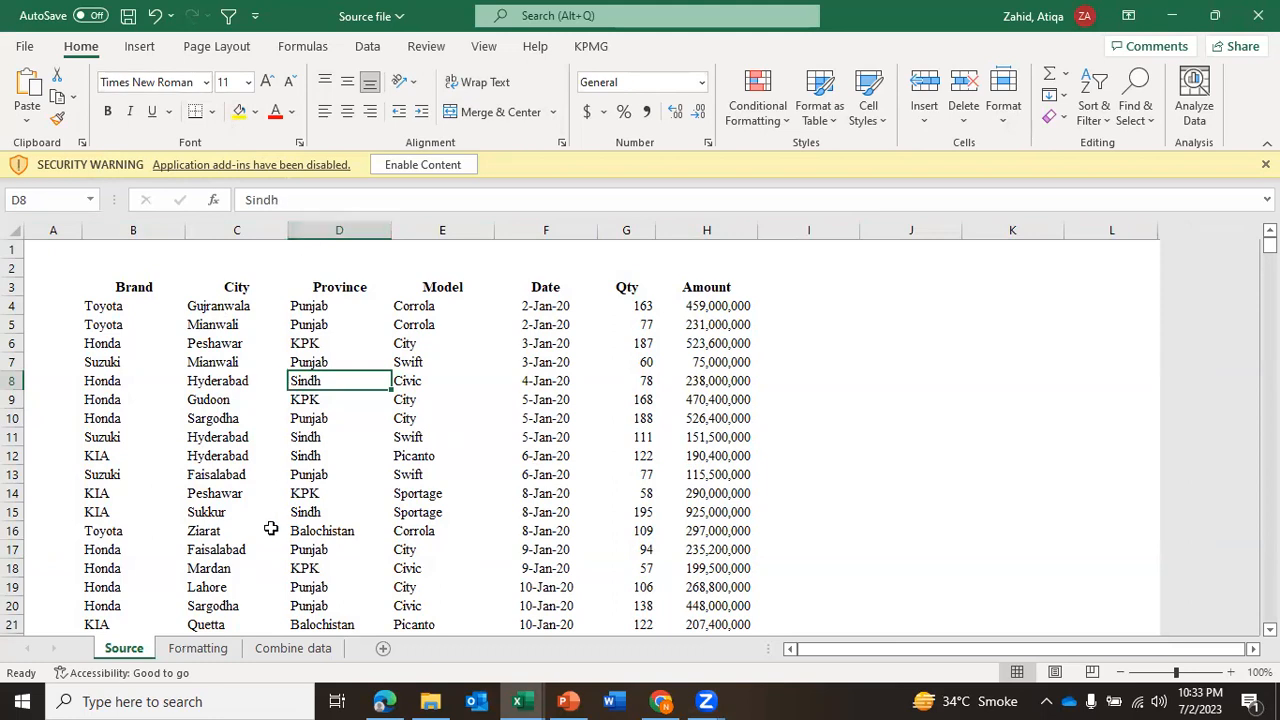
Examine the header styling, cell borders and narrow spacer column between Brand and City on the Formatting sheet.
left_click(197, 649)
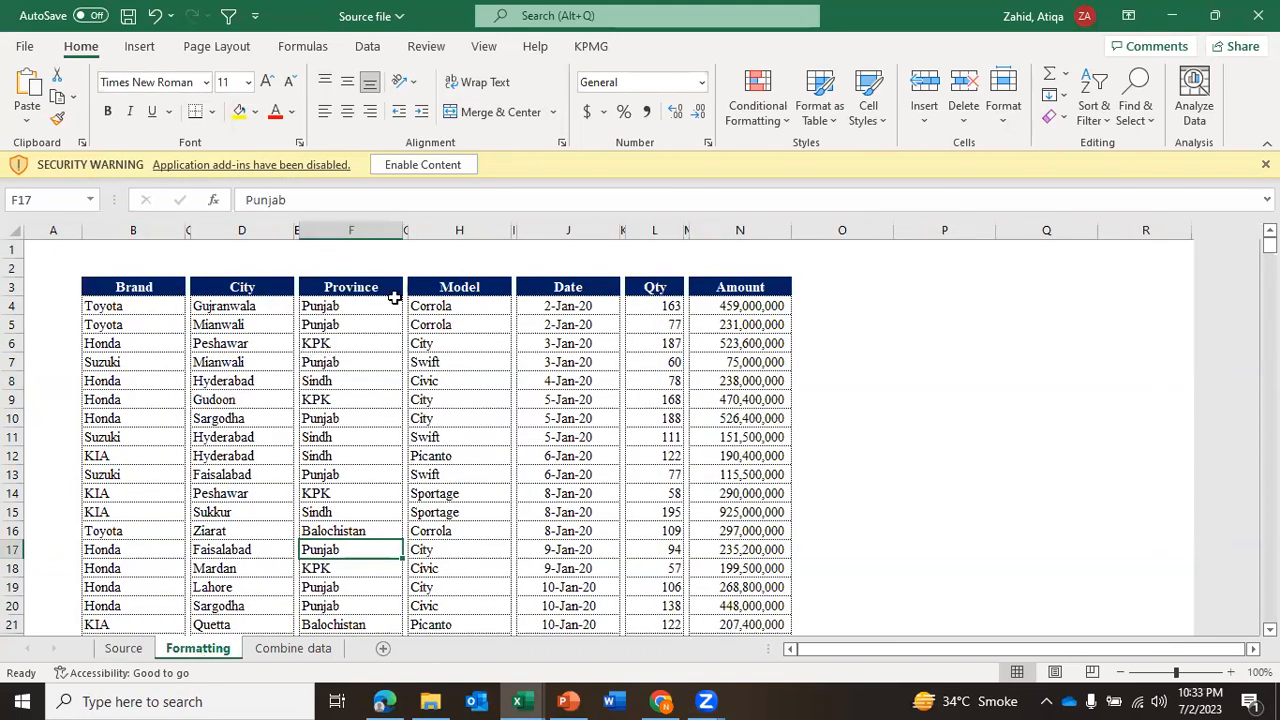
left_click(123, 648)
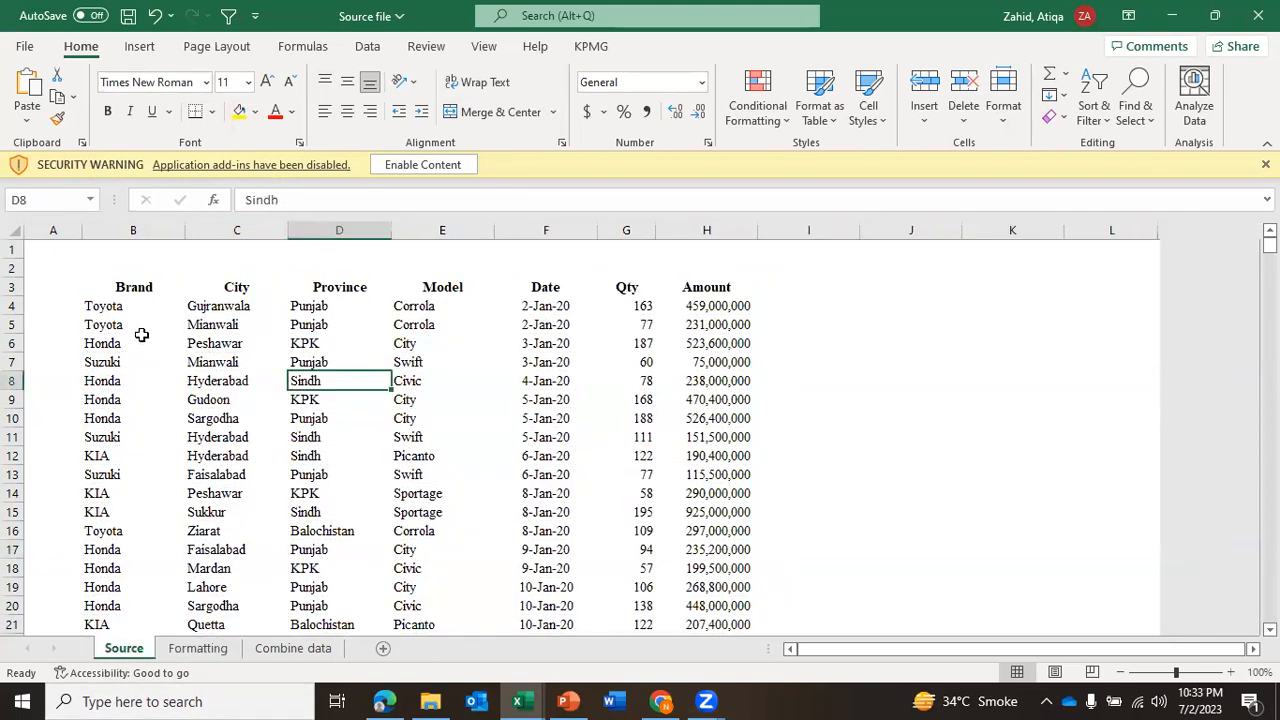
left_click(200, 652)
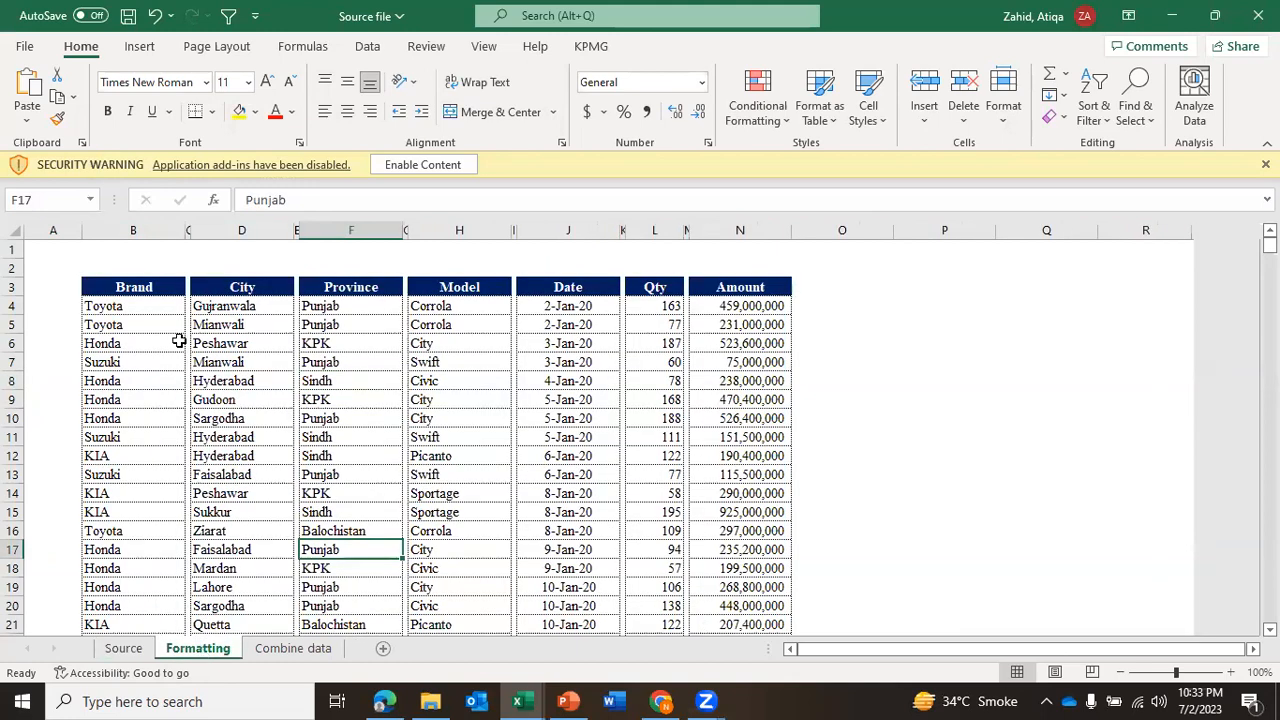
left_click(142, 302)
left_click(228, 305)
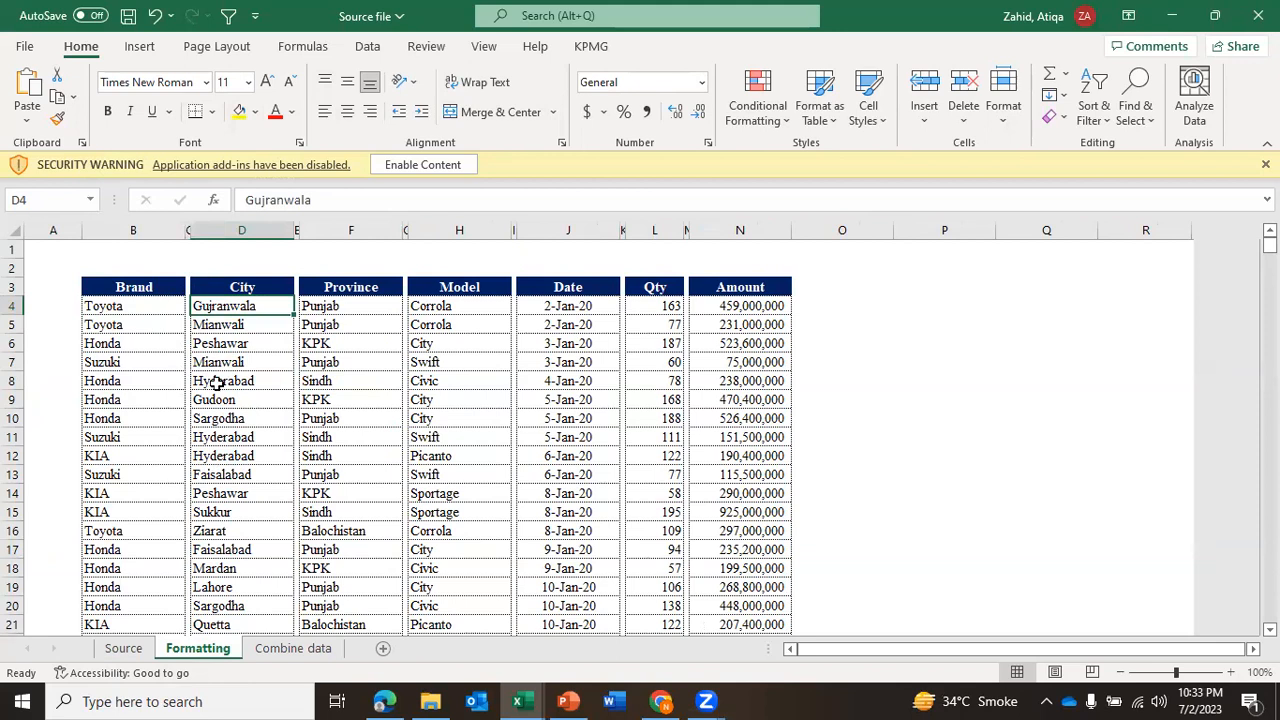
left_click(130, 310)
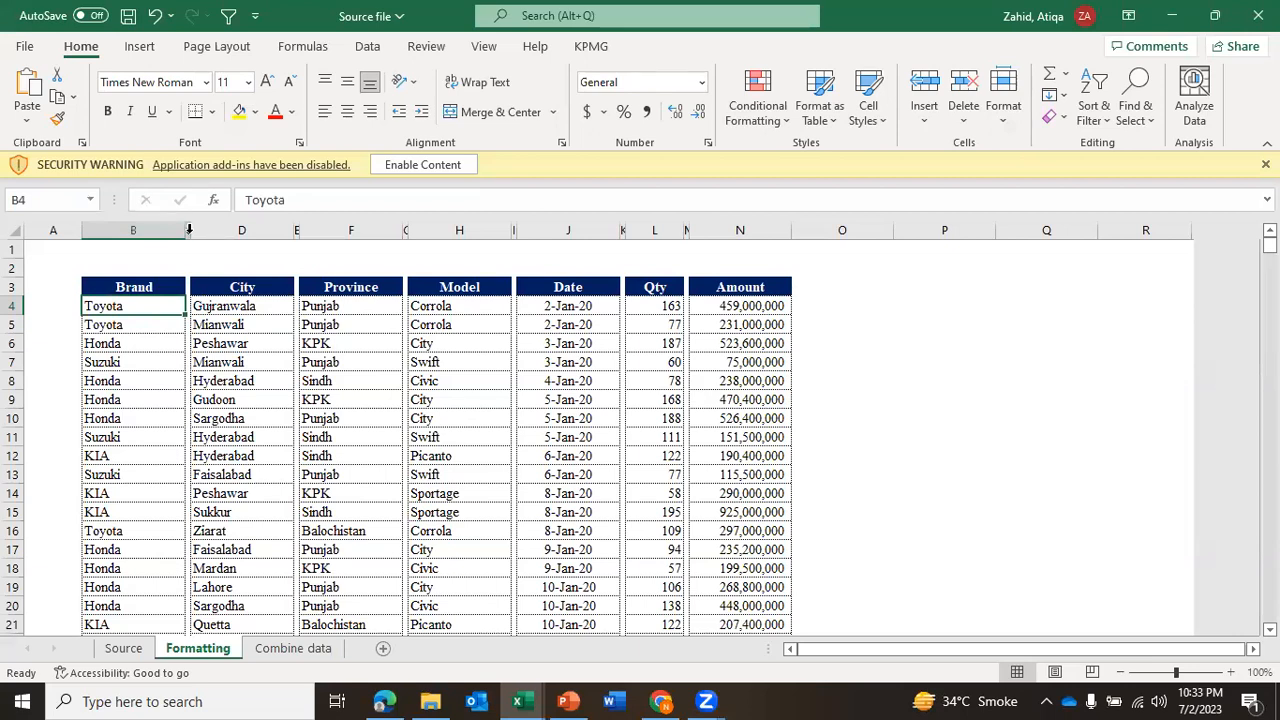
left_click(189, 230)
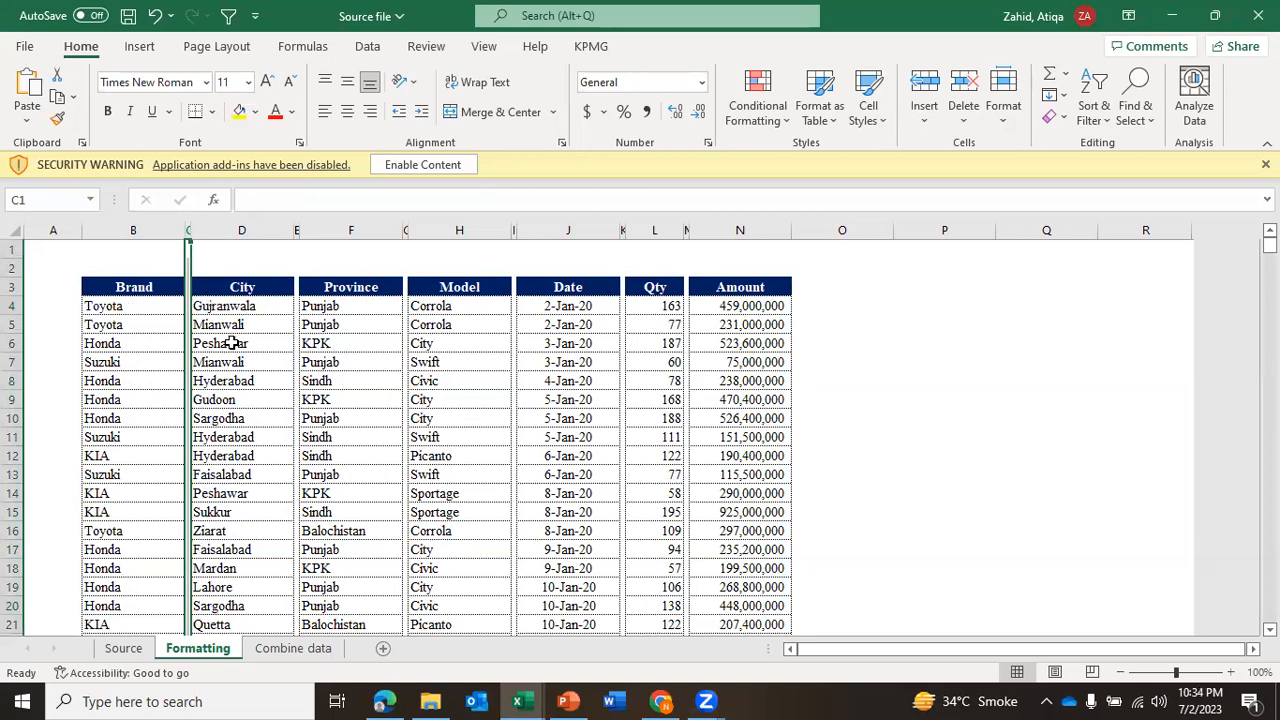
Insert a blank column before the City column and another before the Province column on the Source sheet.
left_click(124, 648)
left_click(230, 413)
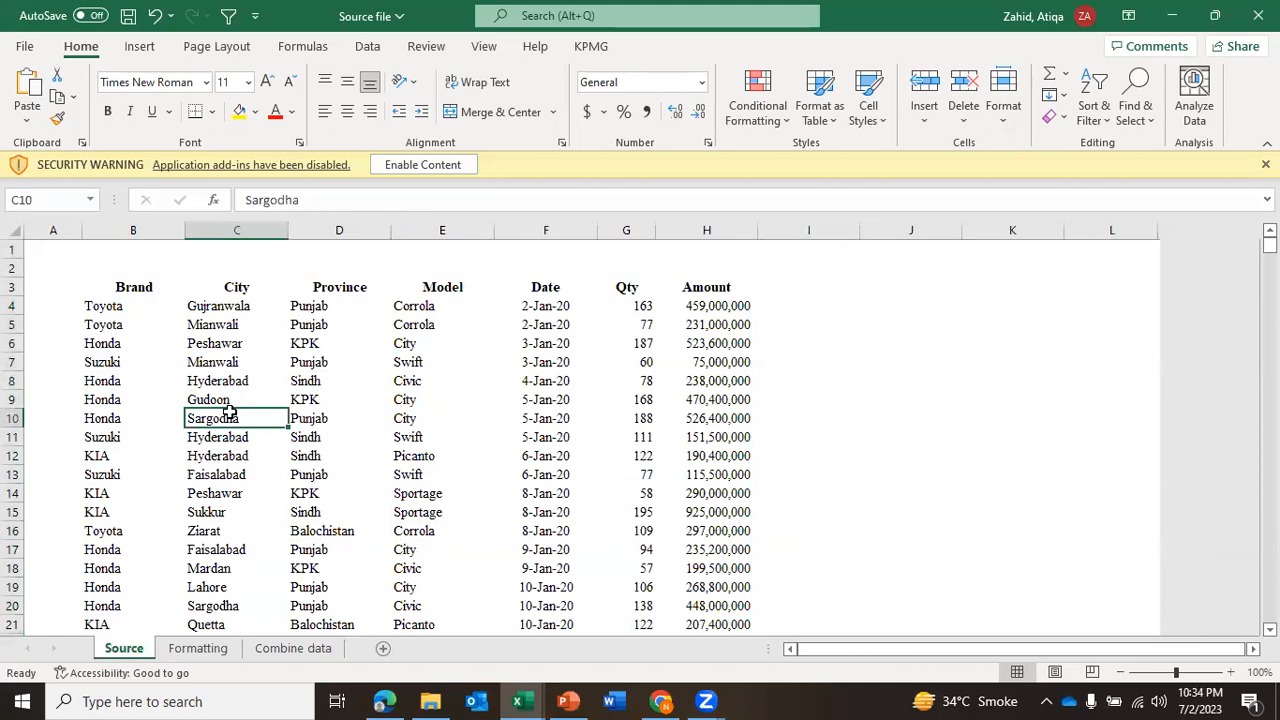
key("ctrl+space")
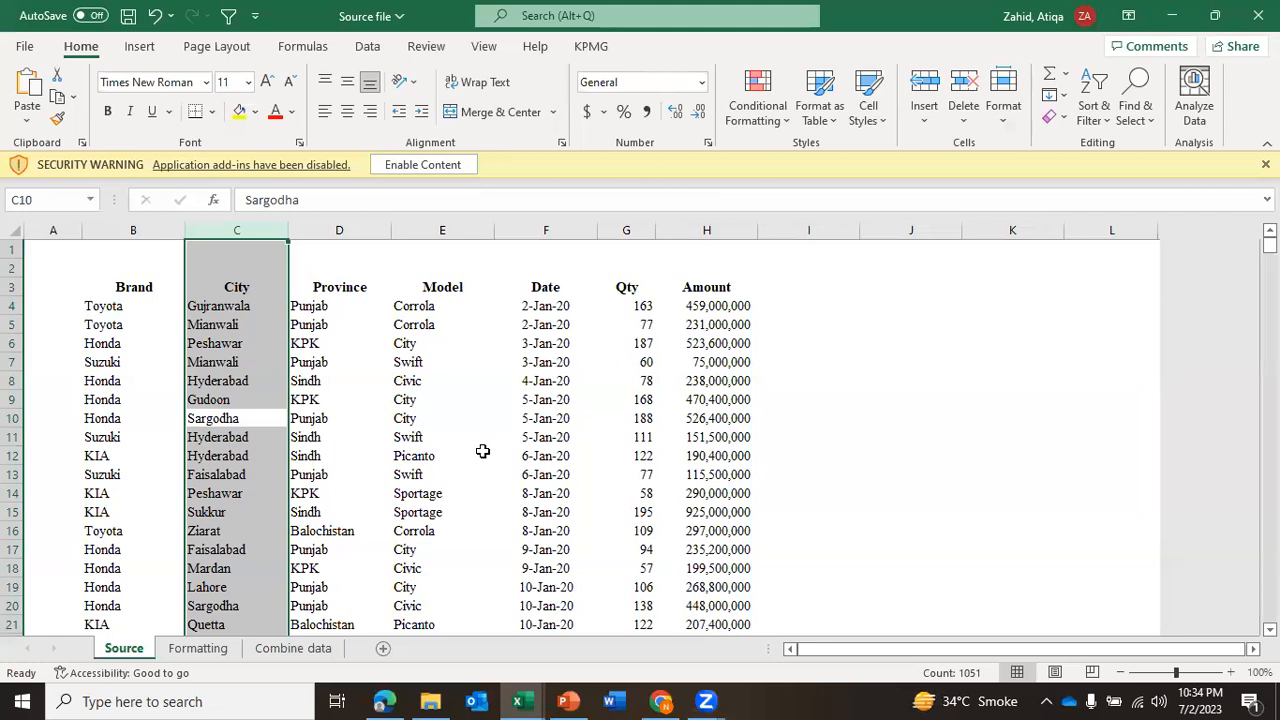
key("ctrl+shift+plus")
key("Right")
key("Right")
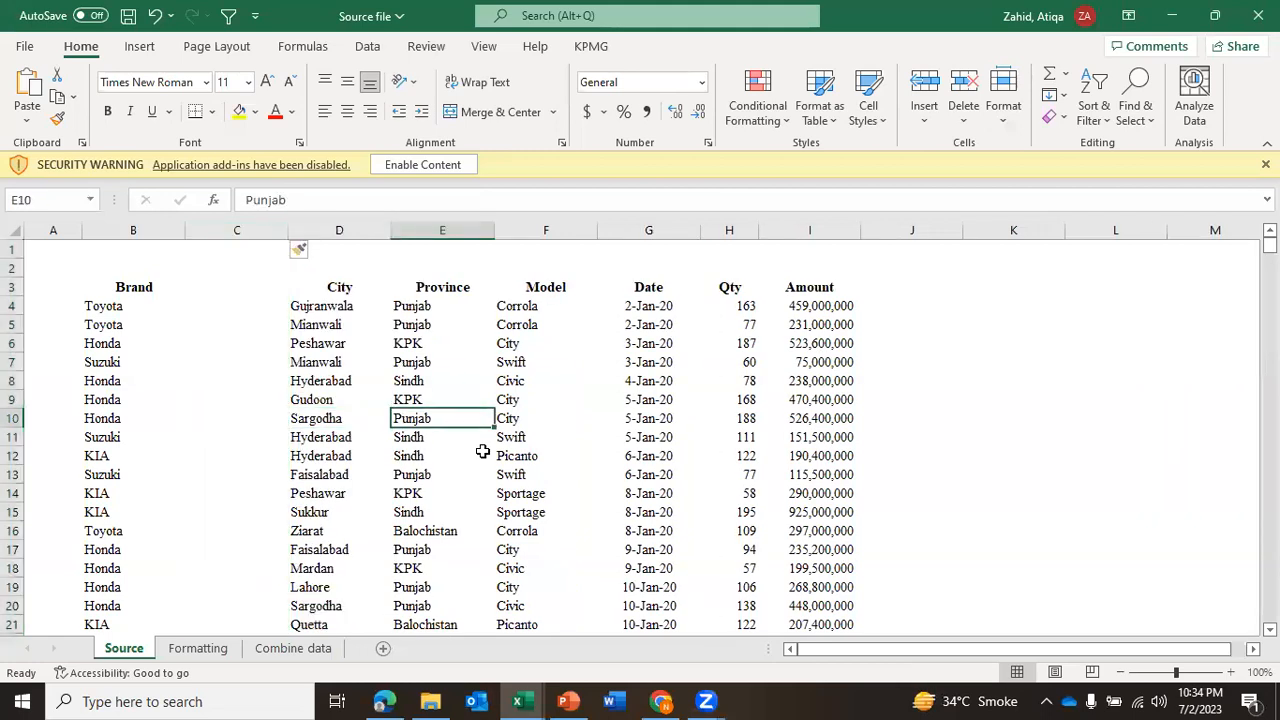
key("ctrl+space")
key("ctrl+shift+plus")
key("Right")
key("Right")
Insert a blank column before the Model column and another before the Date column.
key("ctrl+space")
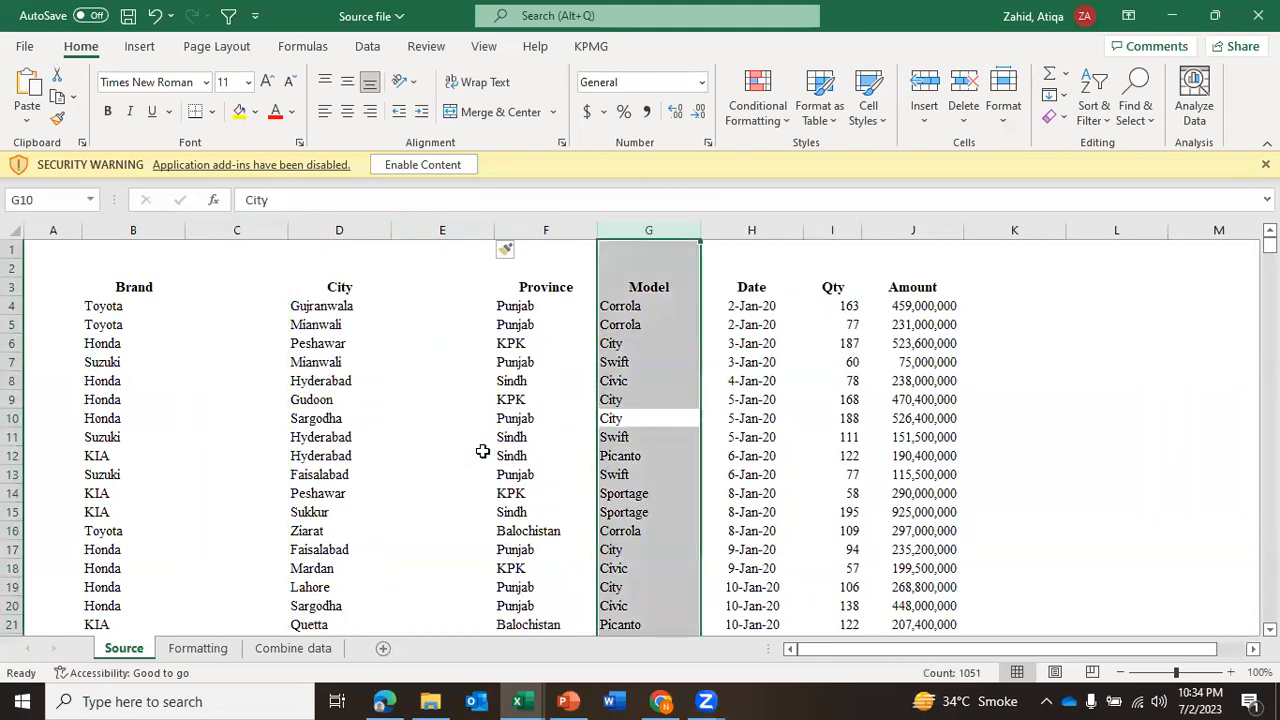
key("ctrl+shift+plus")
key("Right")
key("Right")
key("ctrl+space")
key("ctrl+shift+plus")
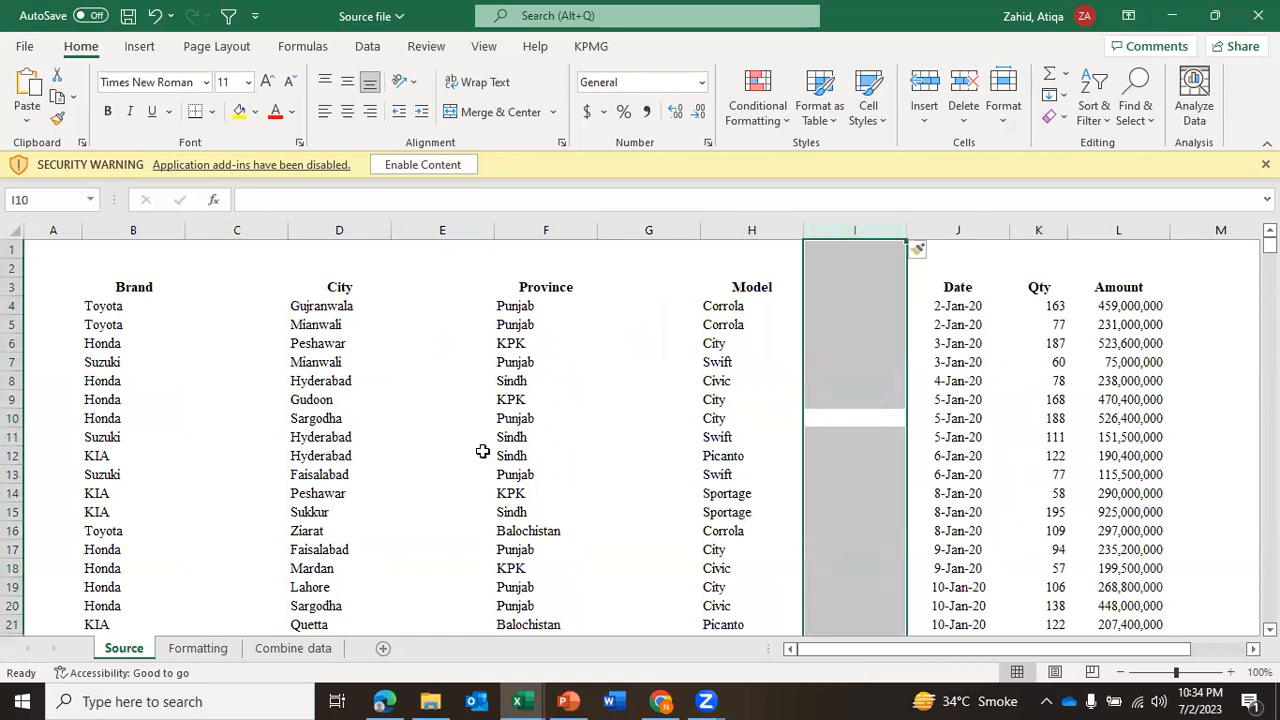
Insert a blank column before the Qty column and another before the Amount column.
key("Right")
key("Right")
key("Right")
key("Left")
key("ctrl+space")
key("ctrl+shift+plus")
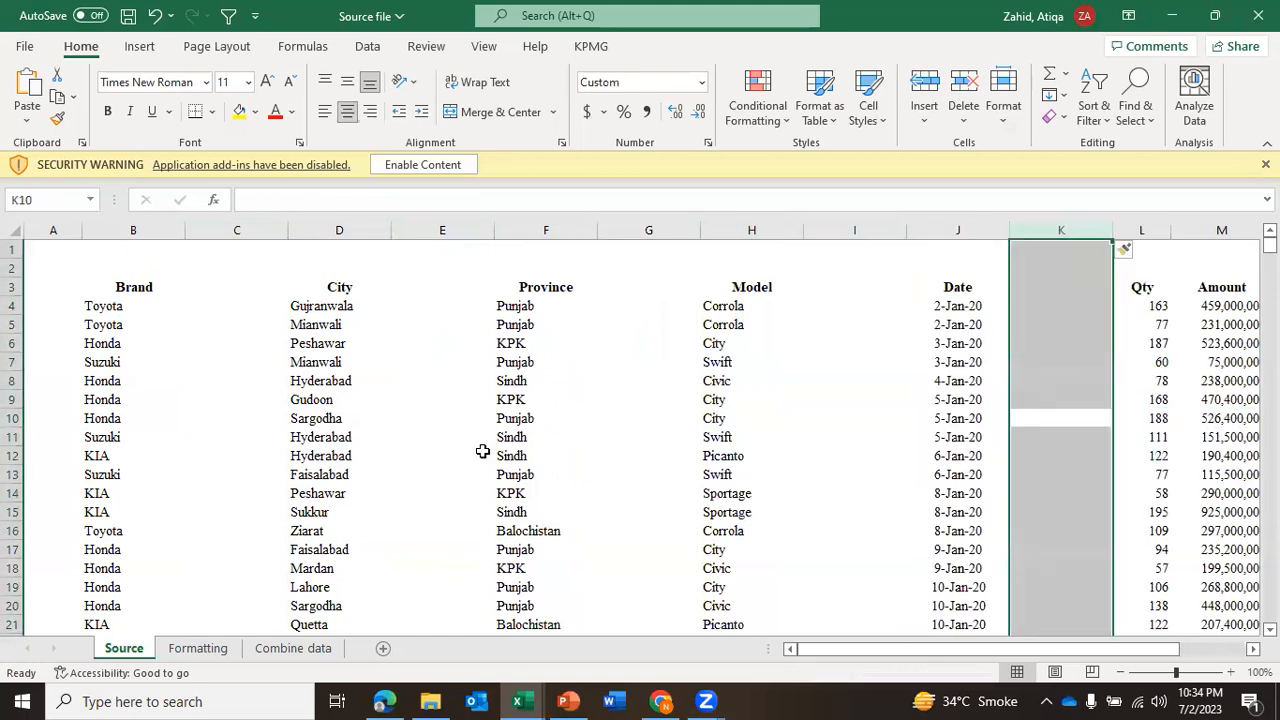
key("Right")
key("Right")
key("ctrl+space")
key("ctrl+shift+plus")
key("Left")
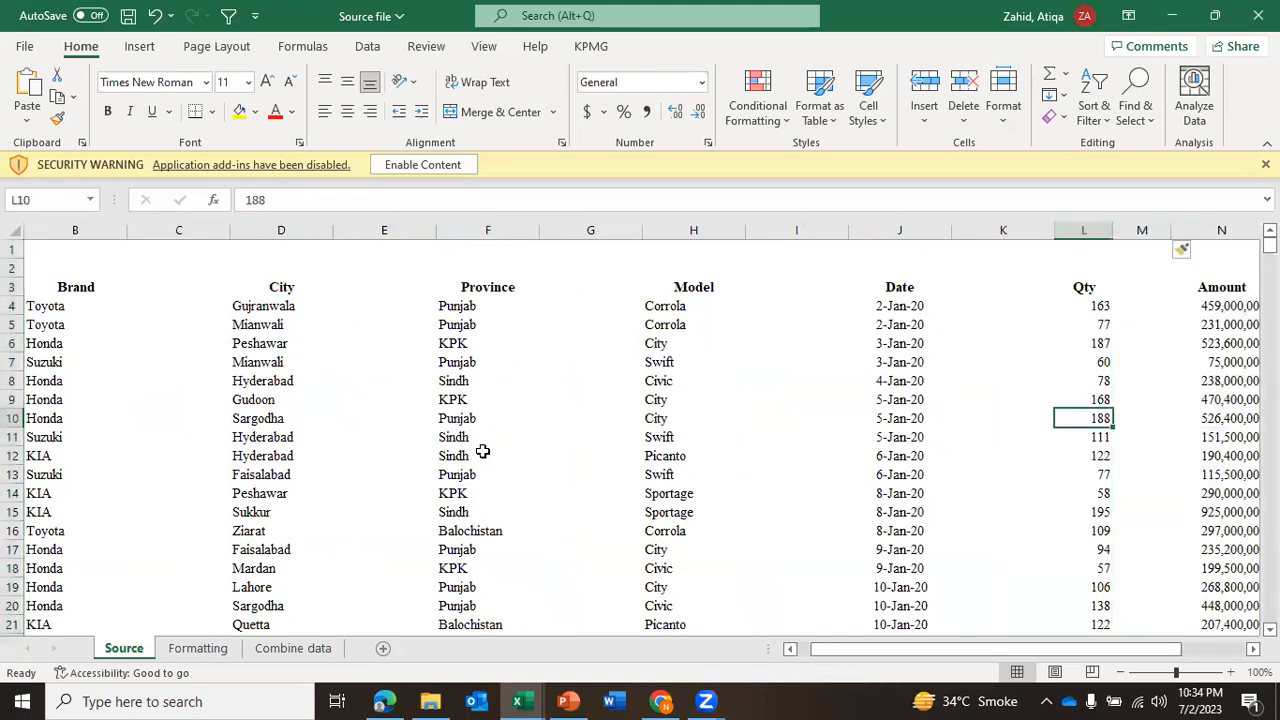
Set the width of the blank spacer columns C, E, G, I, K and M on the Source sheet to 0.5.
key("Home")
key("Right")
key("Right")
key("ctrl+Page_Down")
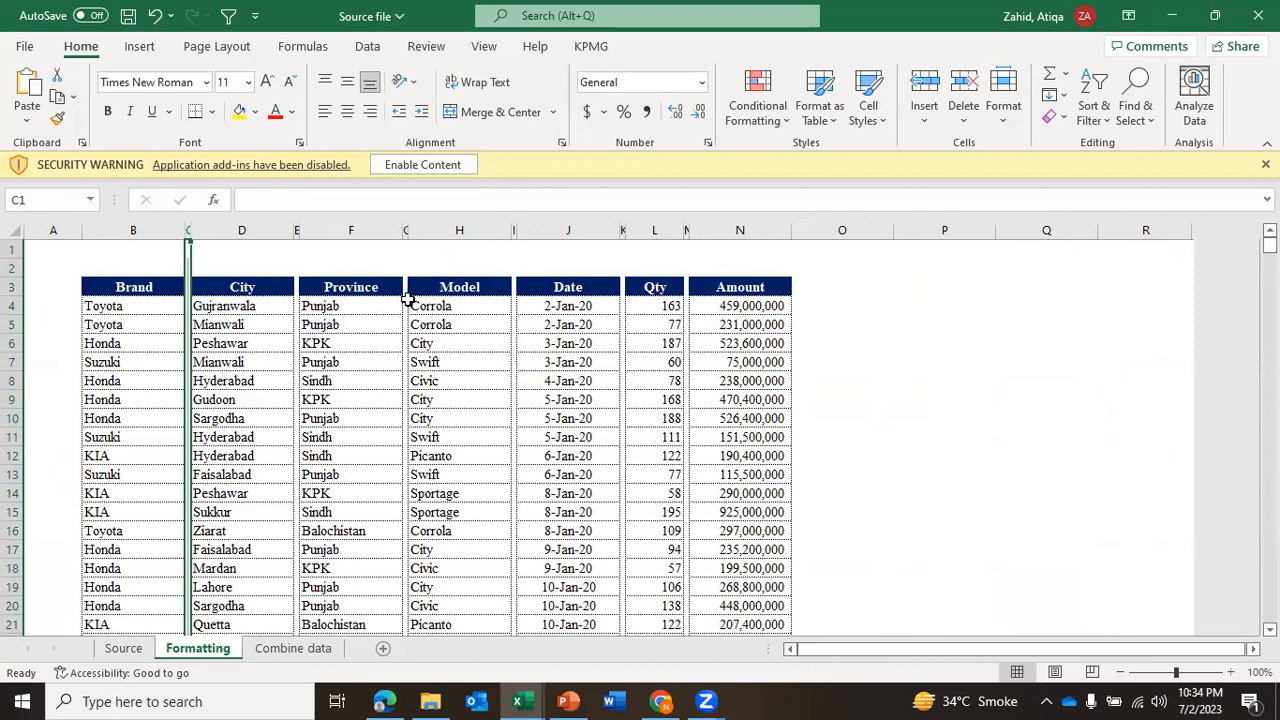
left_click(140, 648)
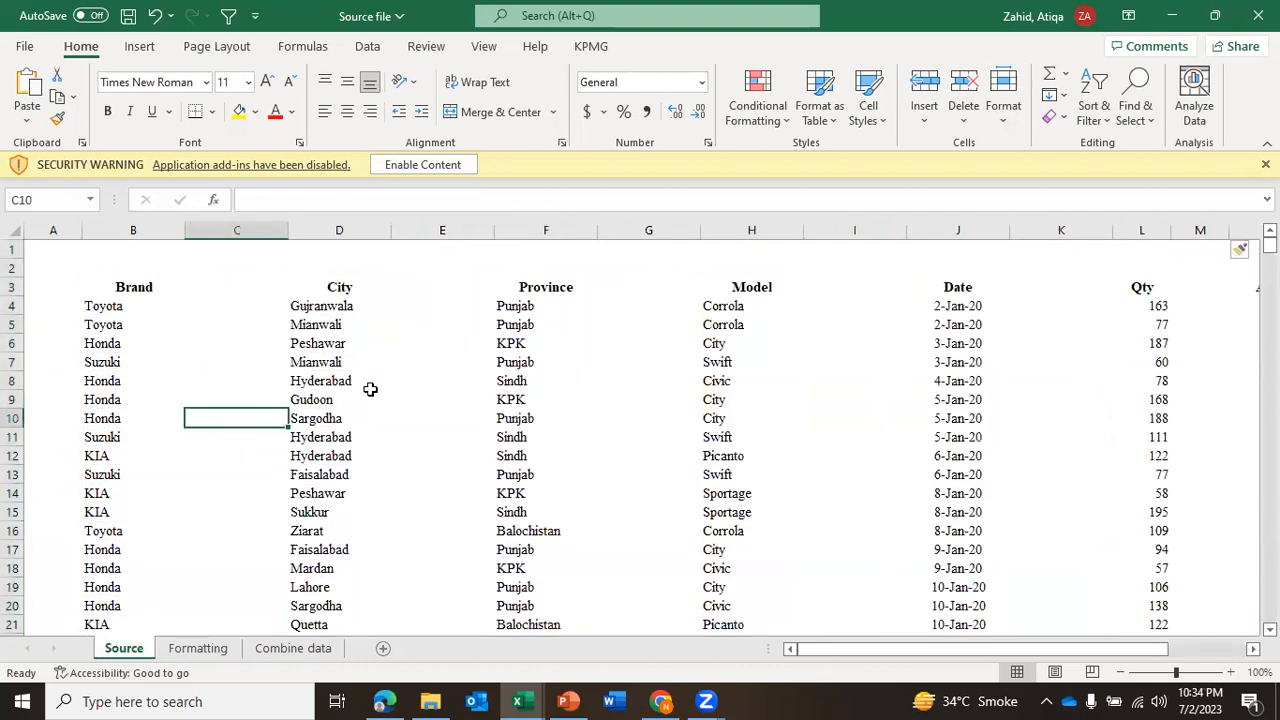
key("ctrl+space")
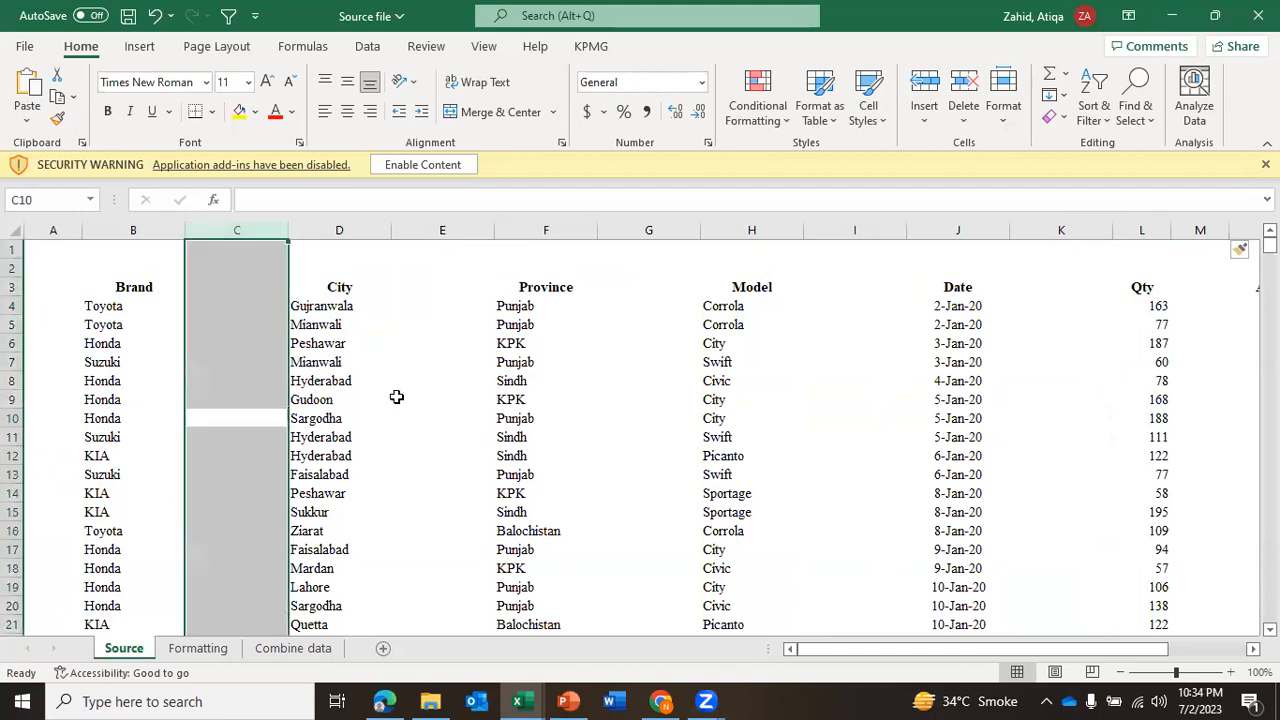
left_click(446, 232, "ctrl")
left_click(648, 232, "ctrl")
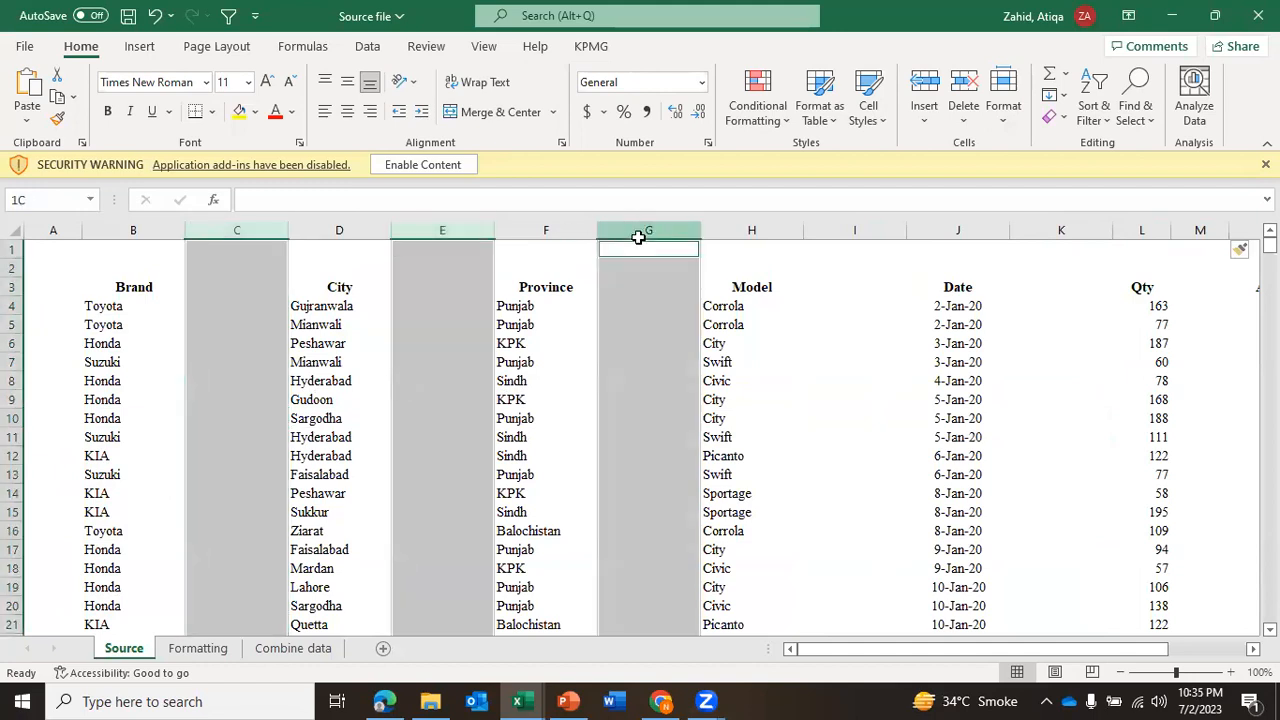
left_click(871, 232, "ctrl")
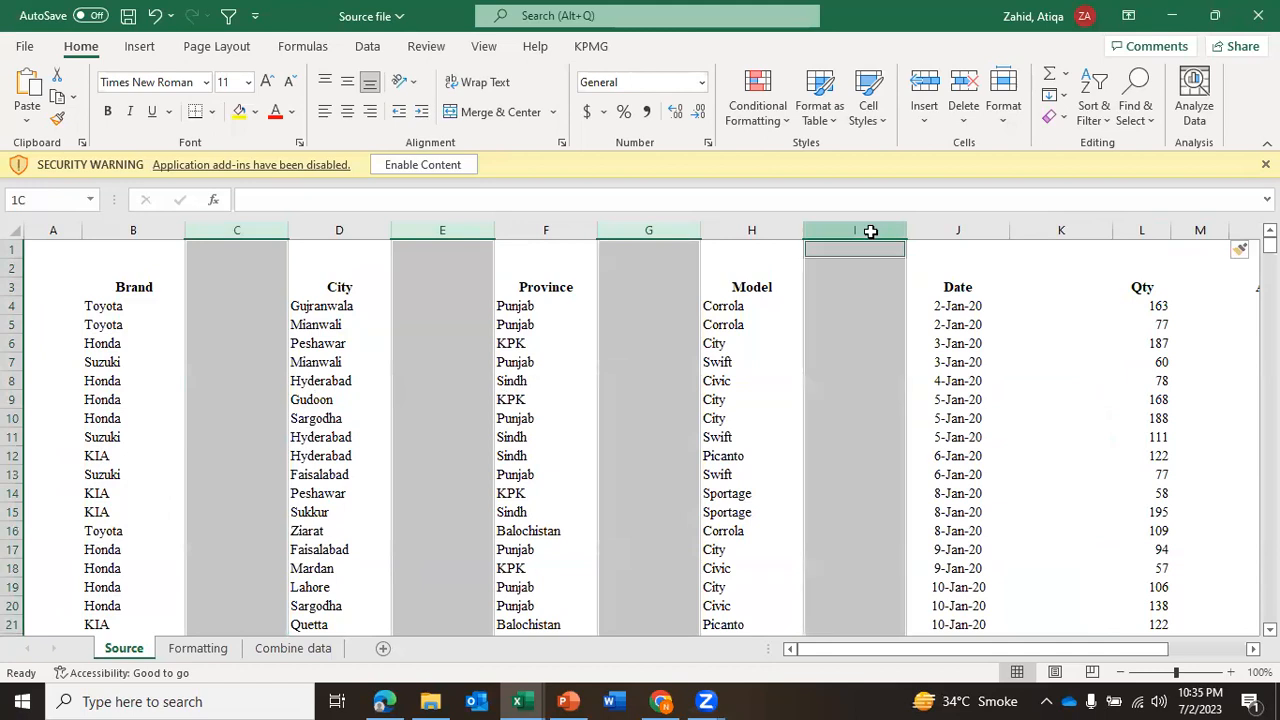
left_click(1092, 233, "ctrl")
left_click(1200, 232, "ctrl")
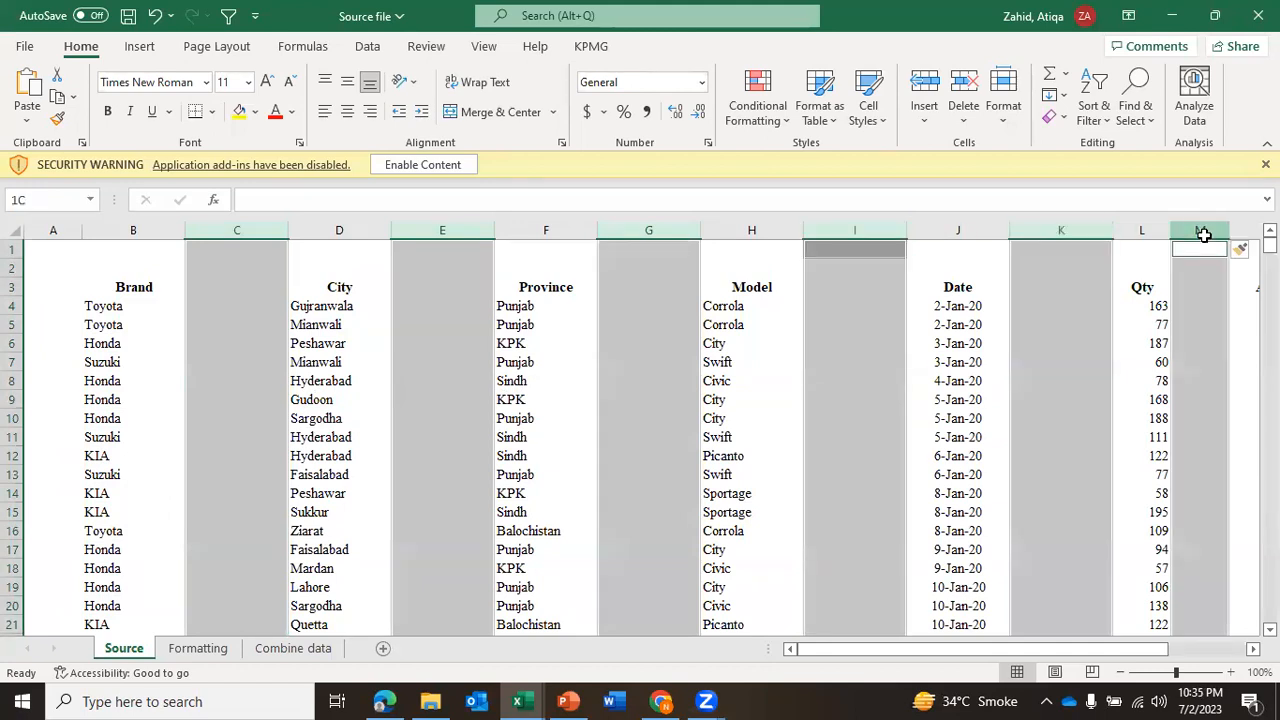
left_click_drag(1136, 651, 1100, 650)
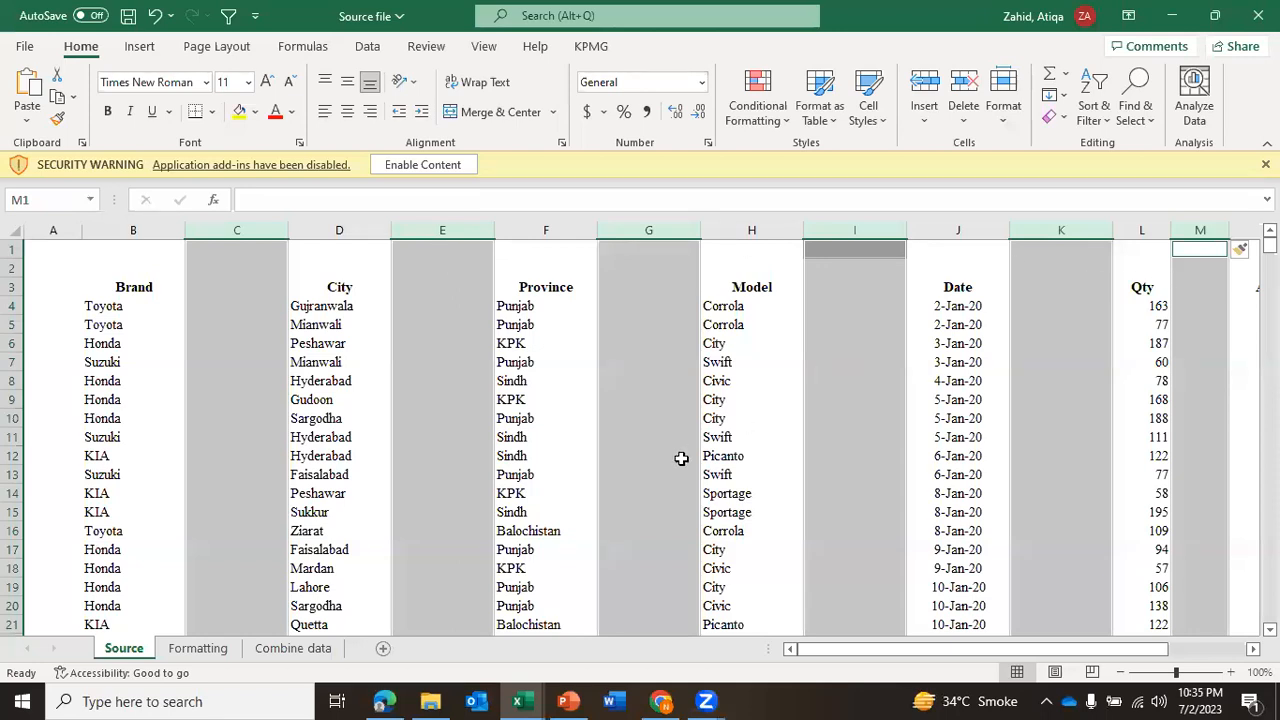
key("alt")
key("h")
key("o")
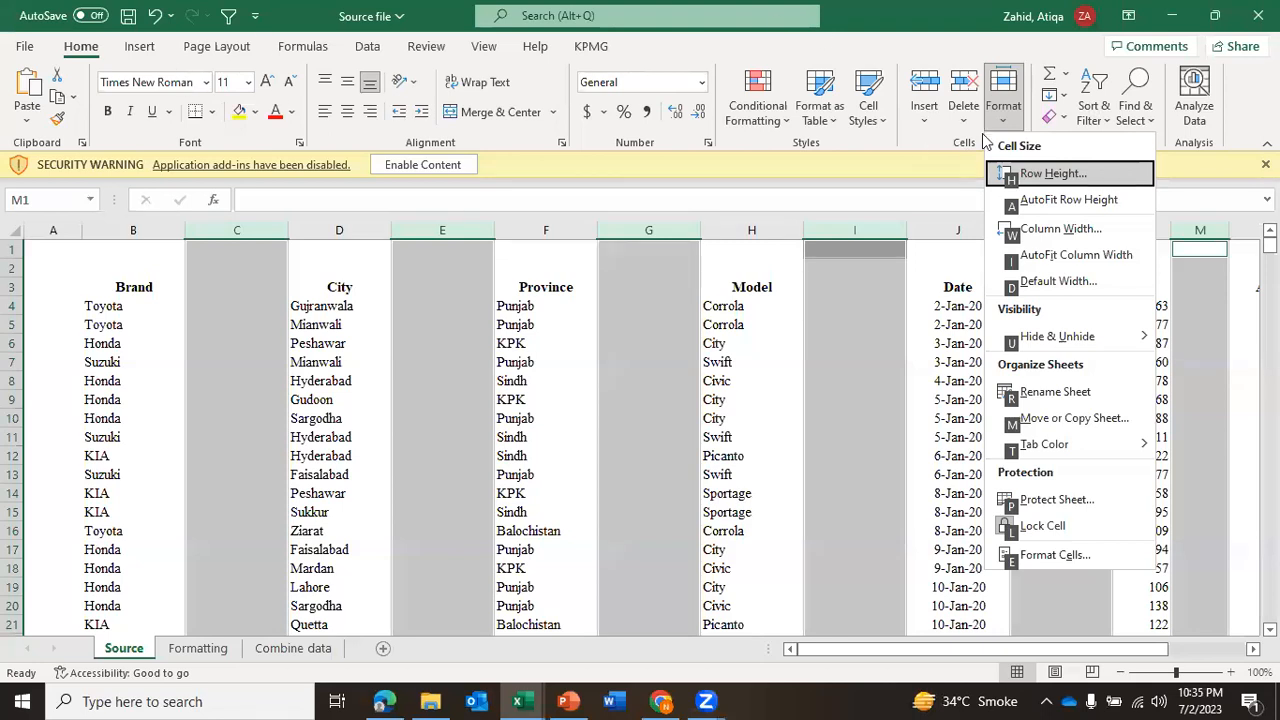
left_click(1040, 240)
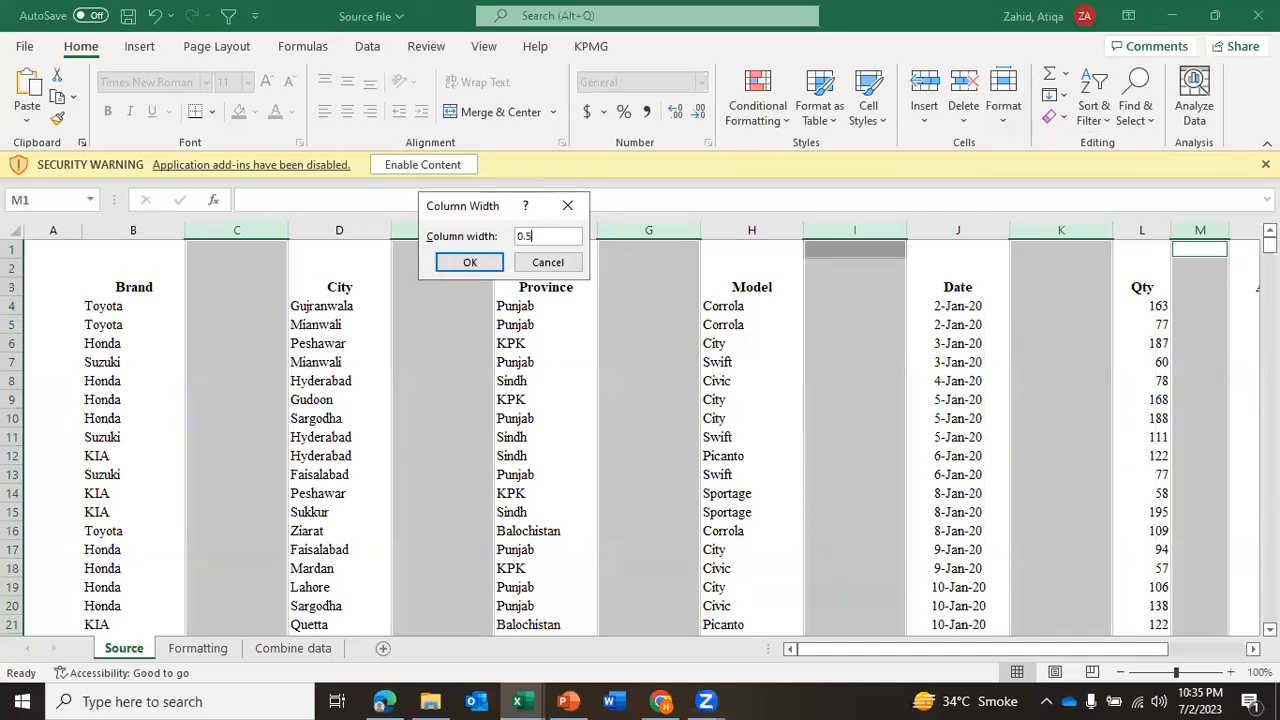
key("Return")
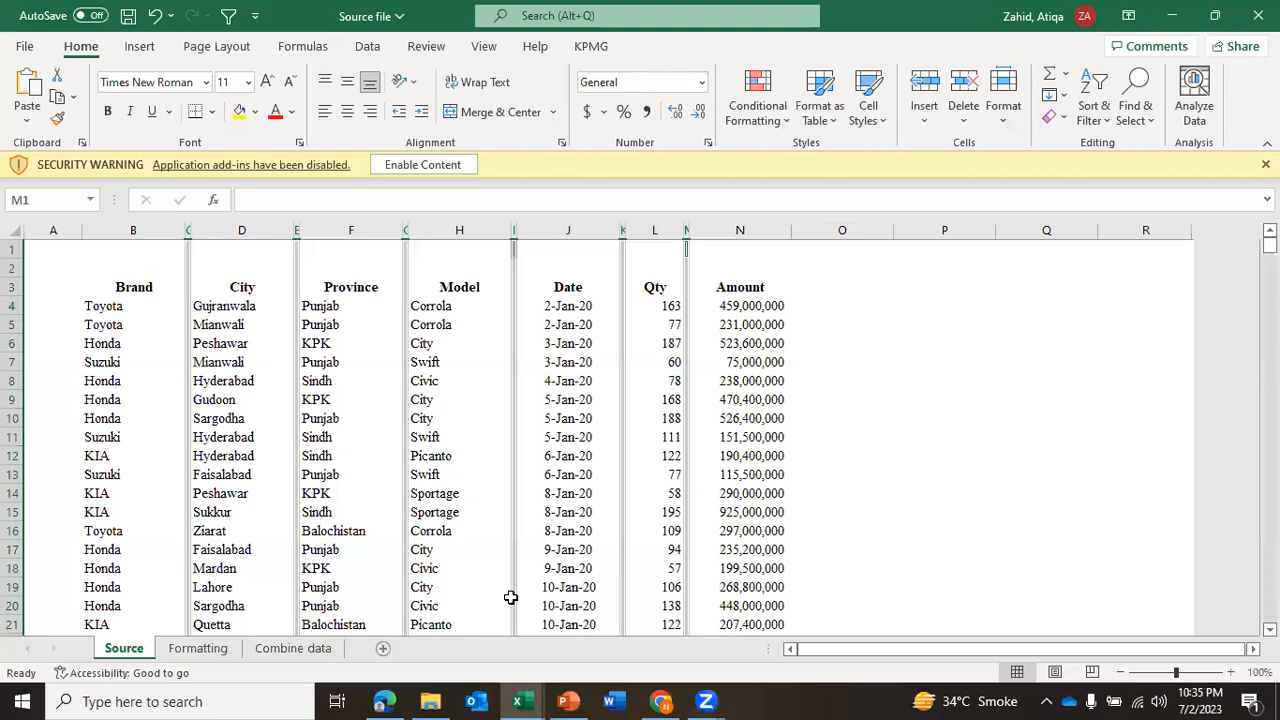
Select the Brand header on the Source sheet and compare it with the header styling on the Formatting sheet.
left_click(140, 288)
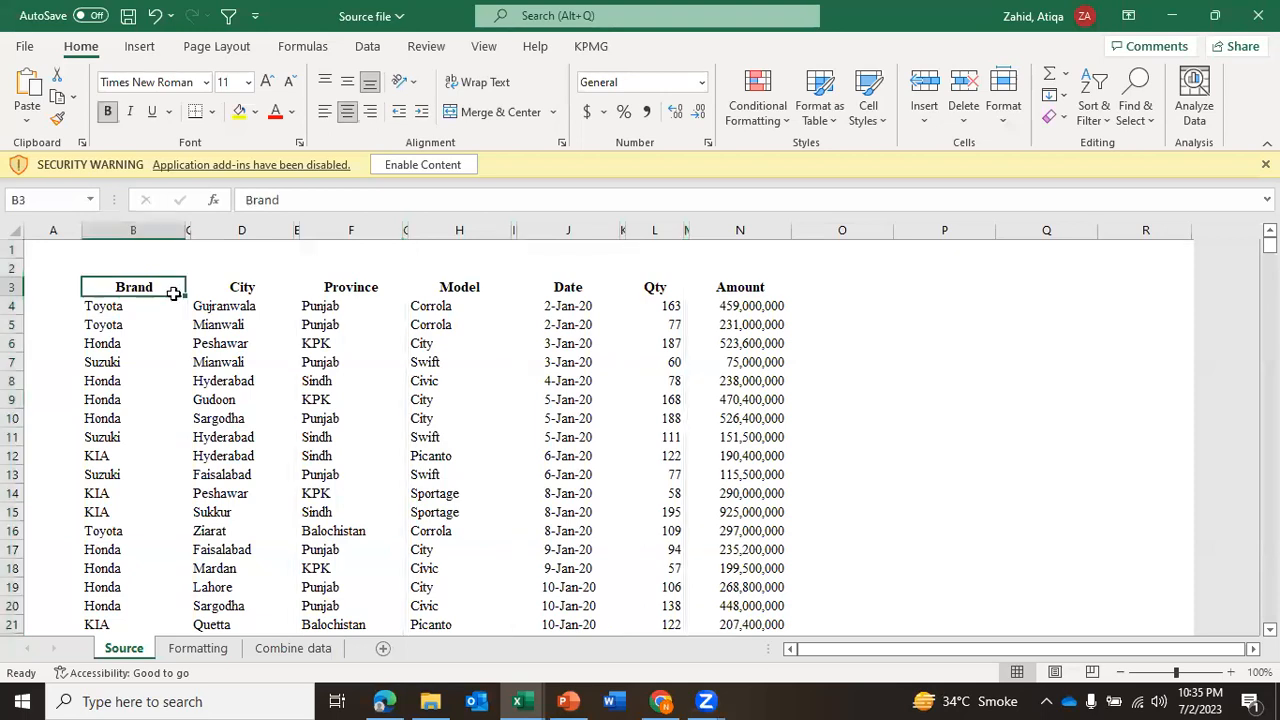
key("ctrl+Page_Down")
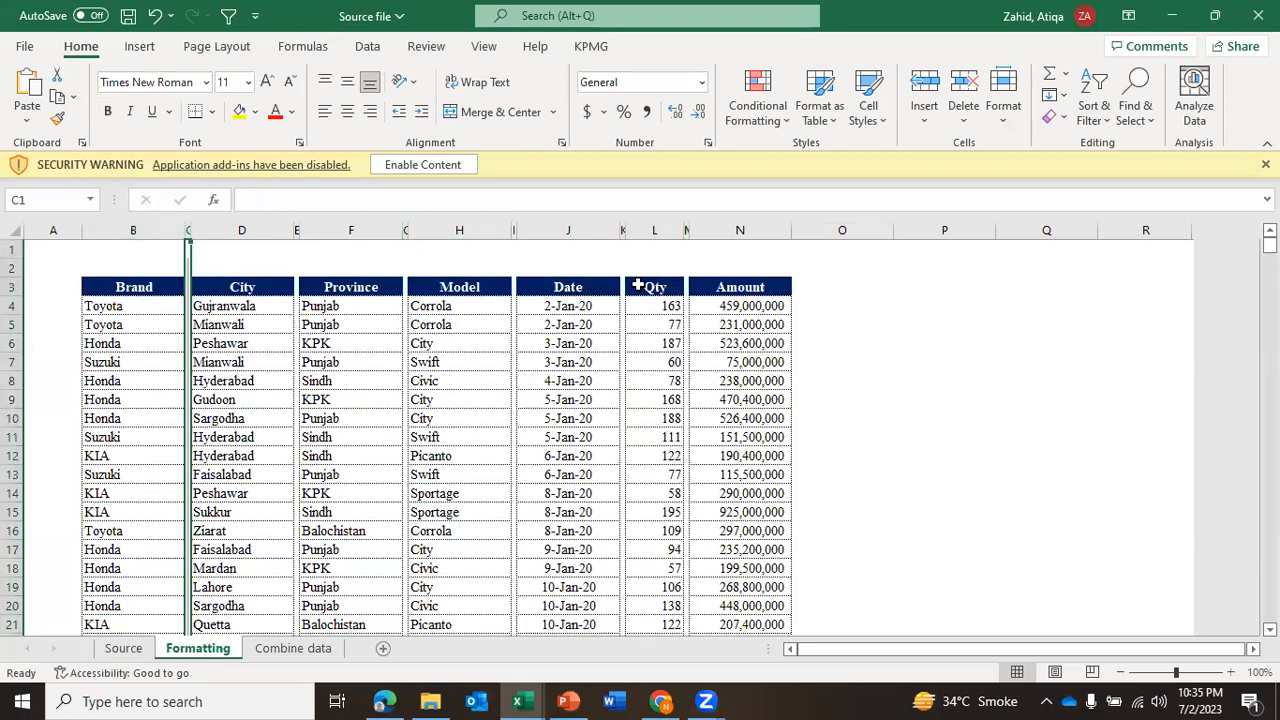
key("ctrl+Page_Up")
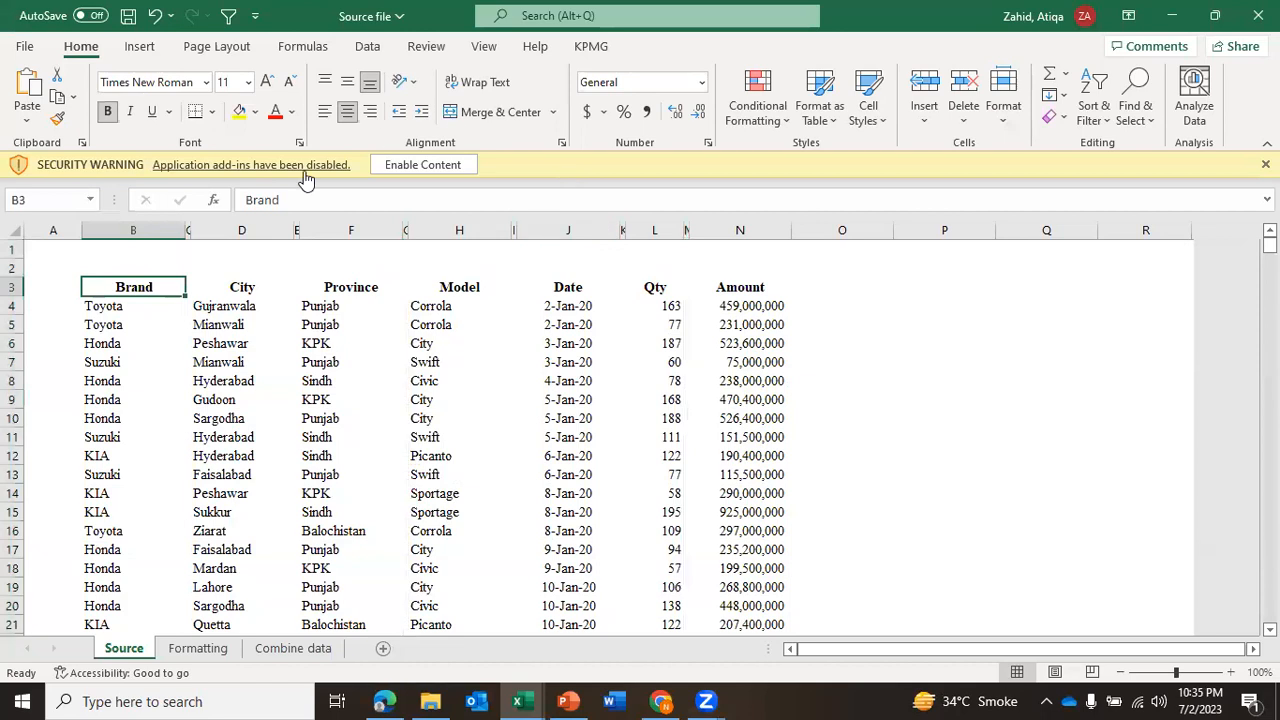
left_click(255, 112)
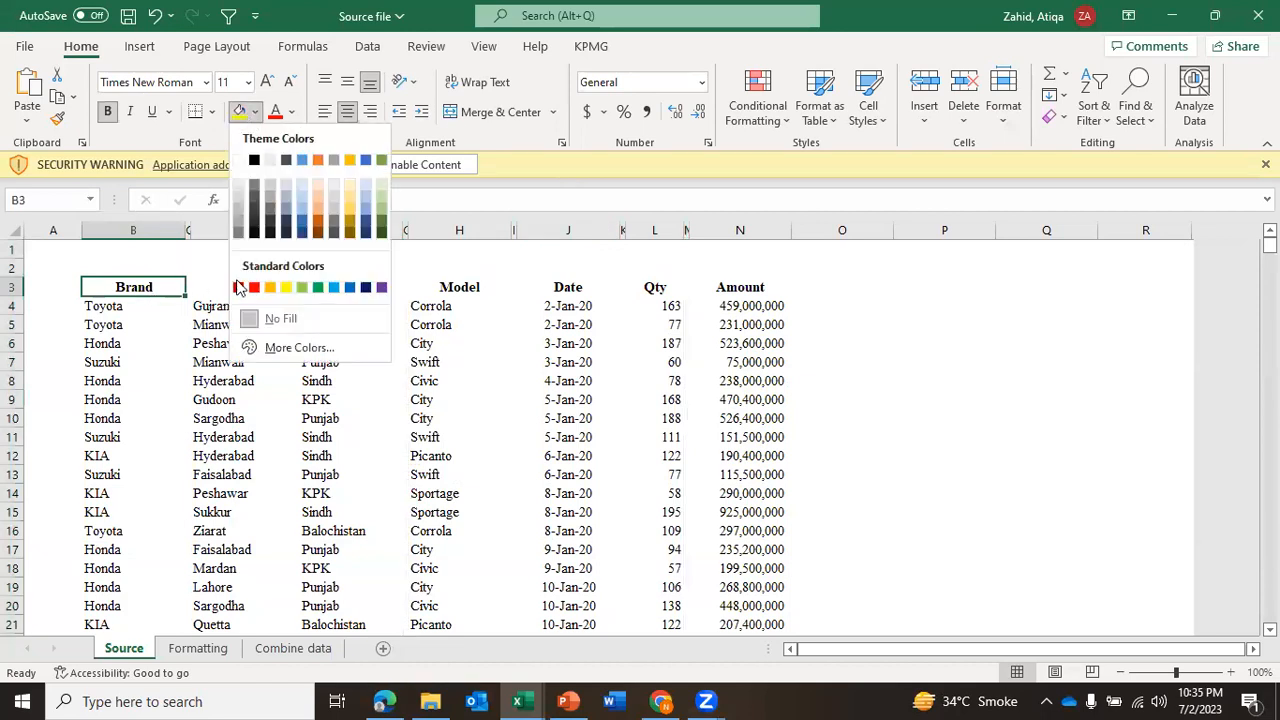
left_click(214, 386)
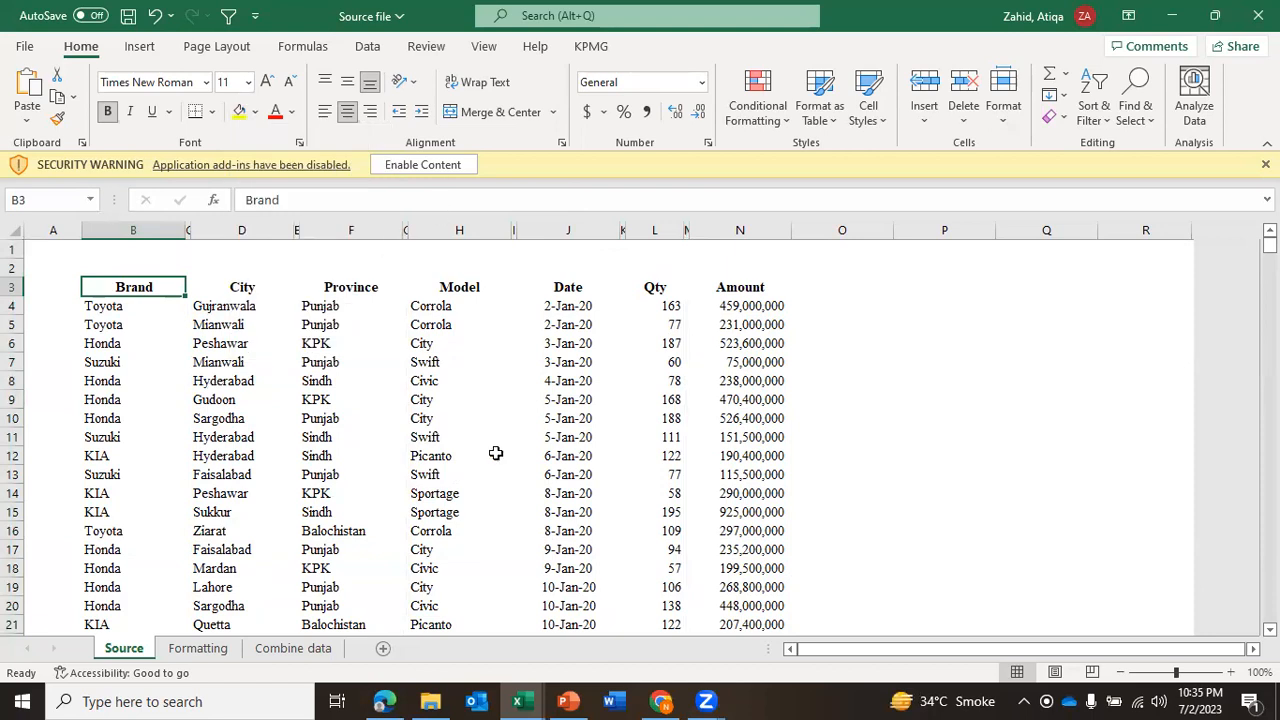
Switch to the blank Book1 workbook and hide the gridlines on its sheet.
key("alt+Tab")
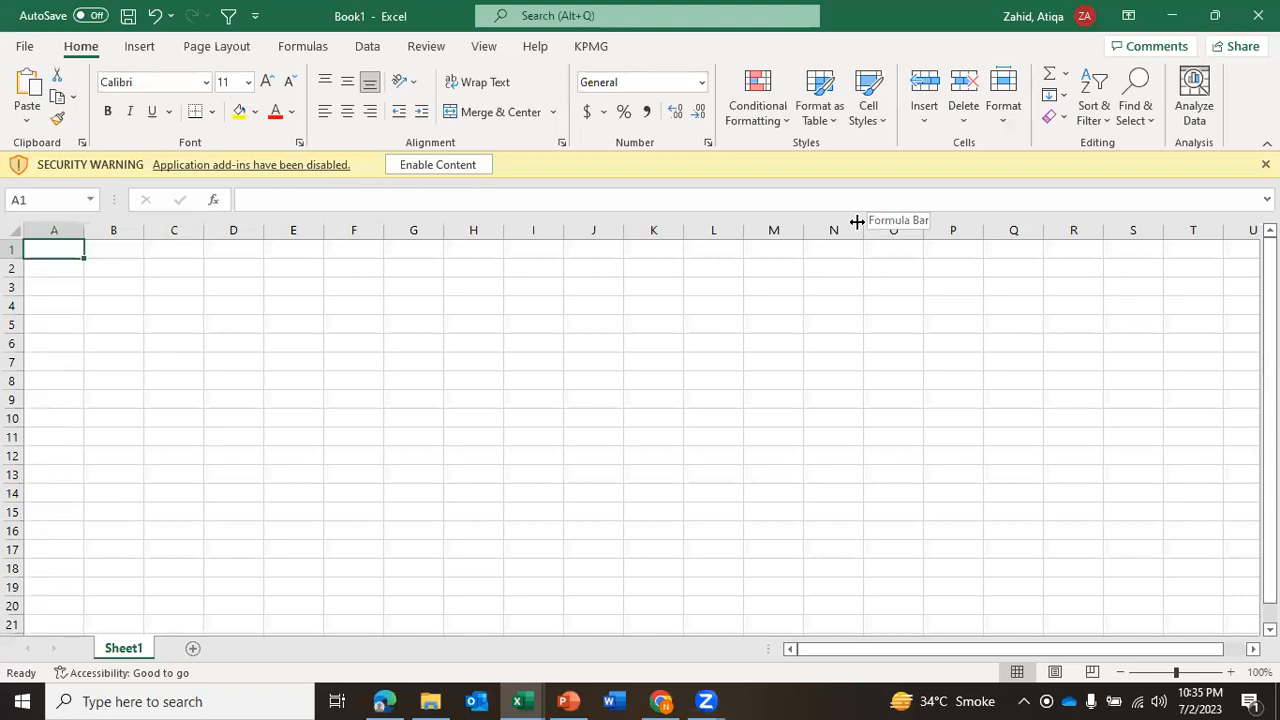
left_click(637, 377)
left_click(940, 361)
left_click(612, 386)
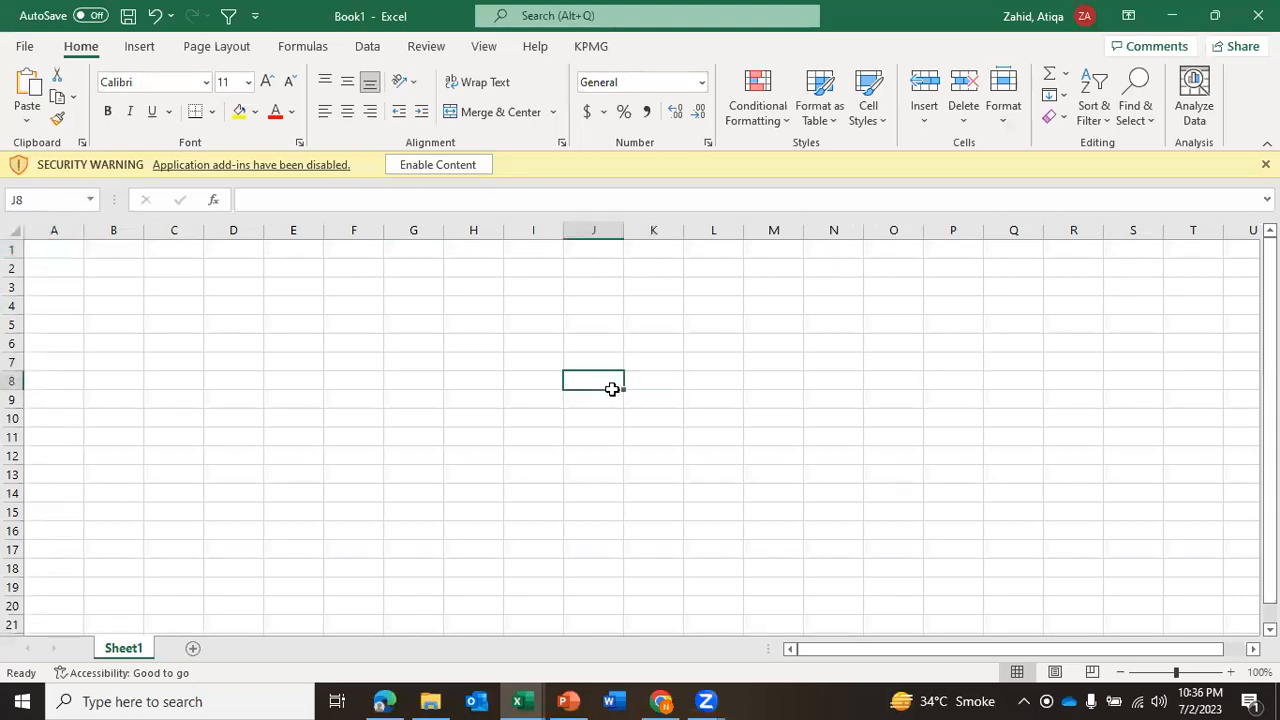
left_click(389, 341)
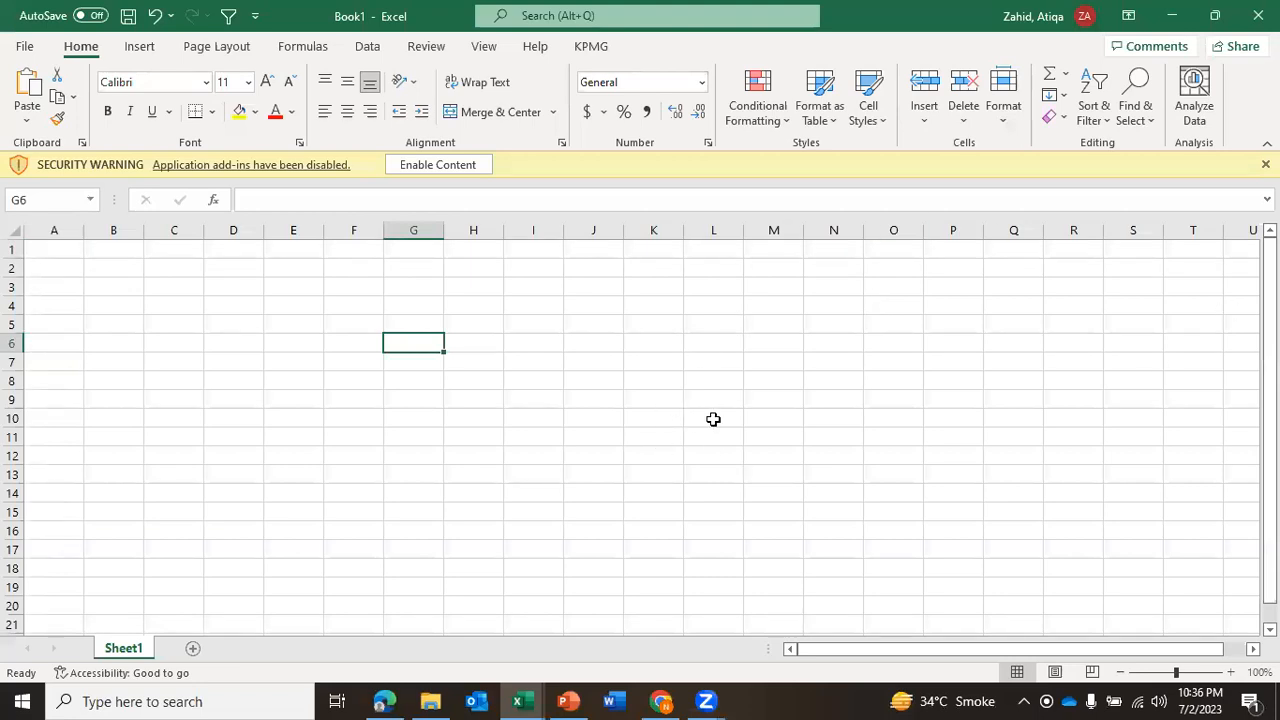
left_click(484, 47)
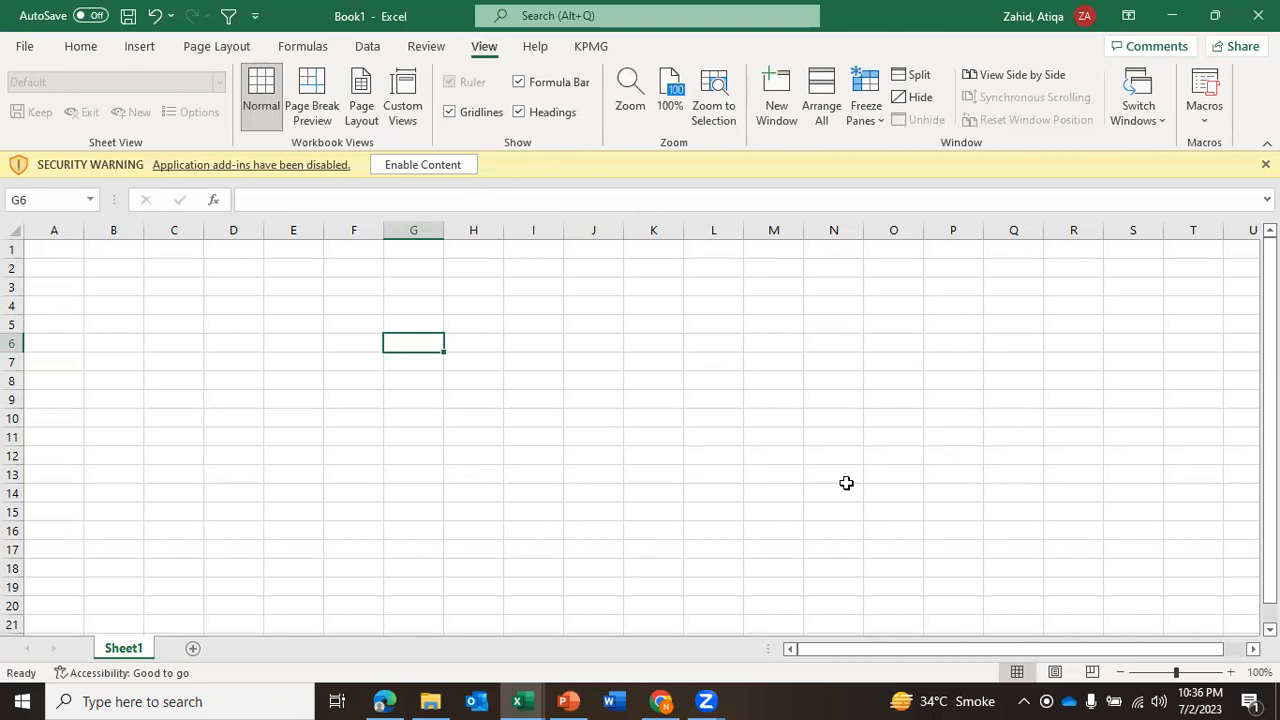
left_click(449, 113)
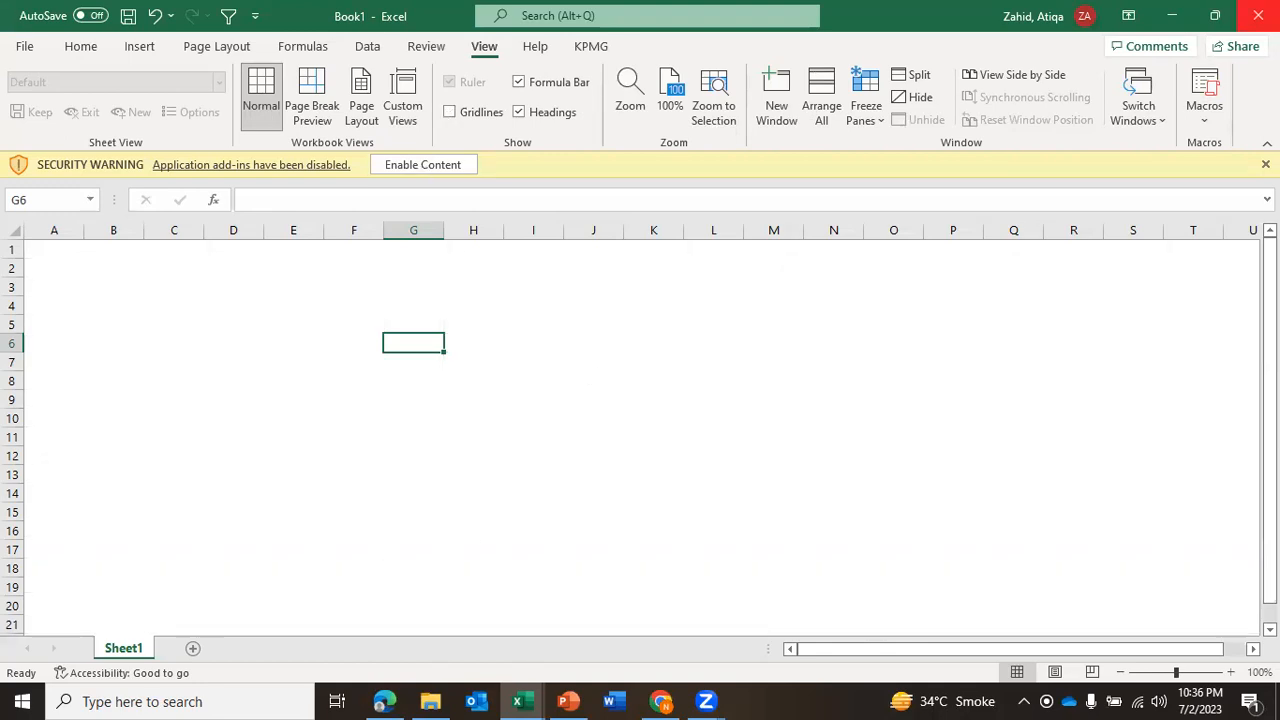
Close the Book1 workbook without saving its changes.
left_click(1258, 15)
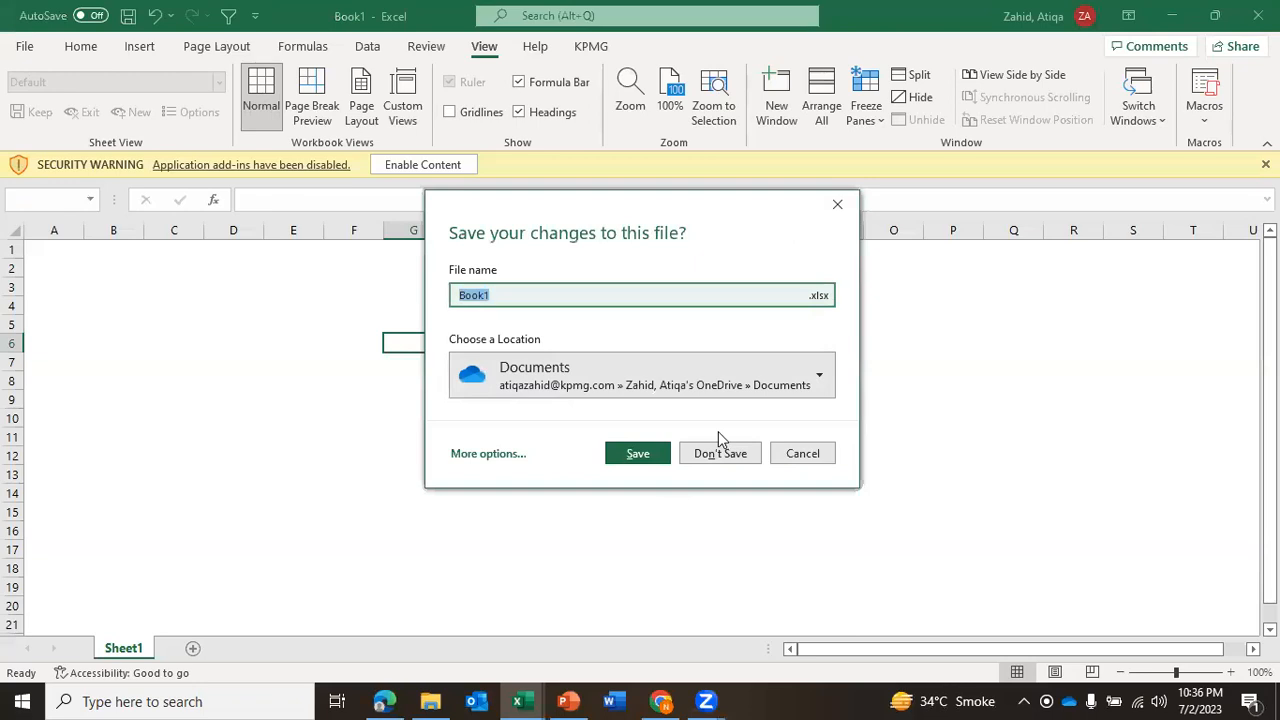
key("Tab")
key("Tab")
key("Tab")
key("Tab")
key("Return")
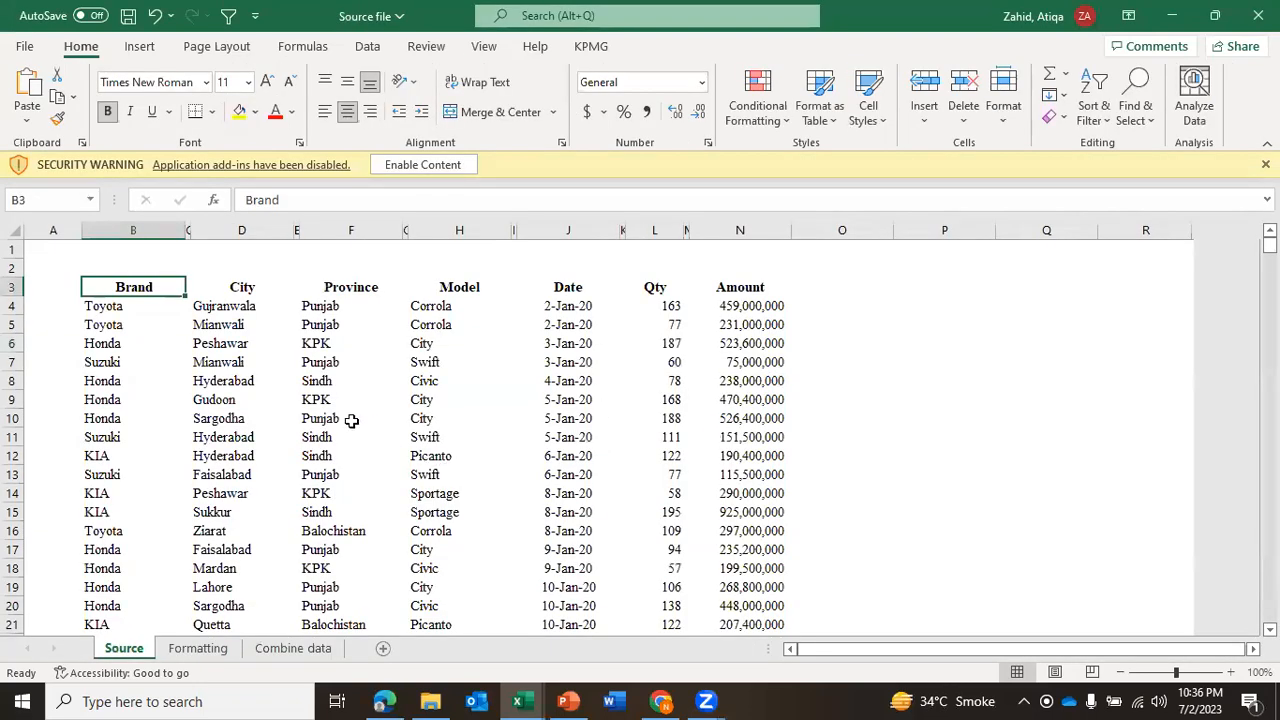
Give the Brand header cell a dark blue fill and white text to match the Formatting sheet.
left_click(256, 114)
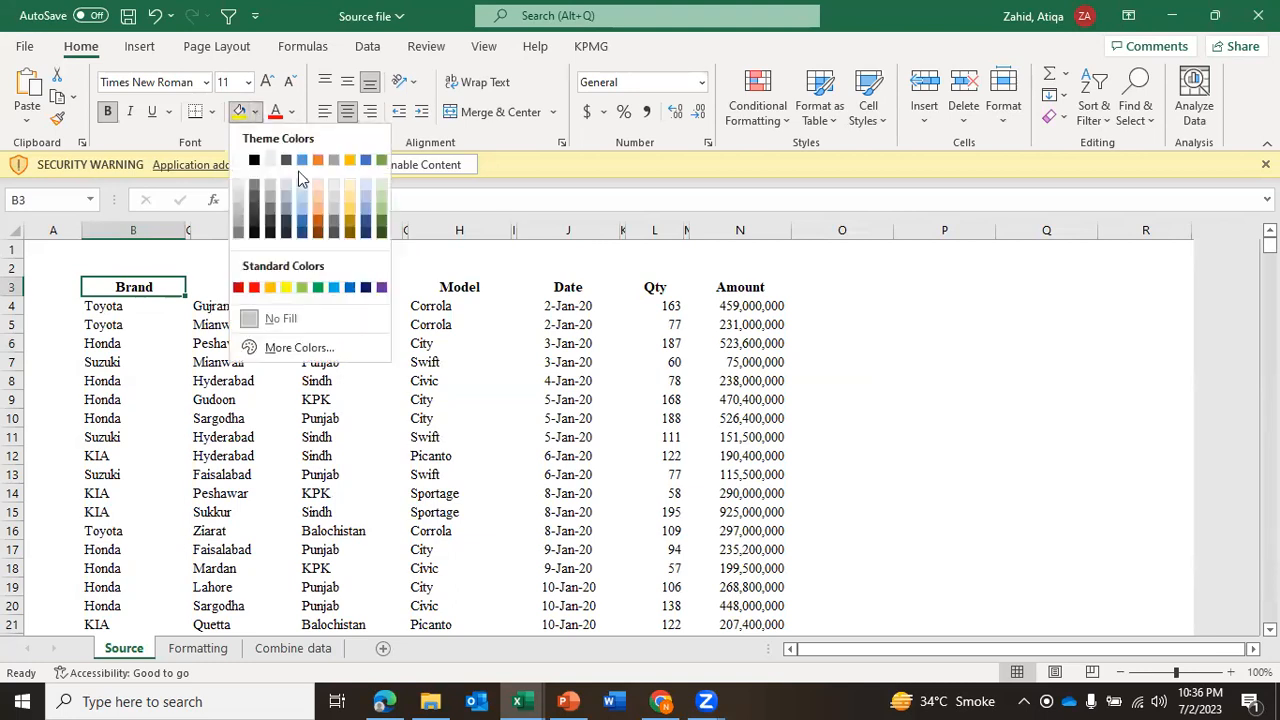
left_click(366, 288)
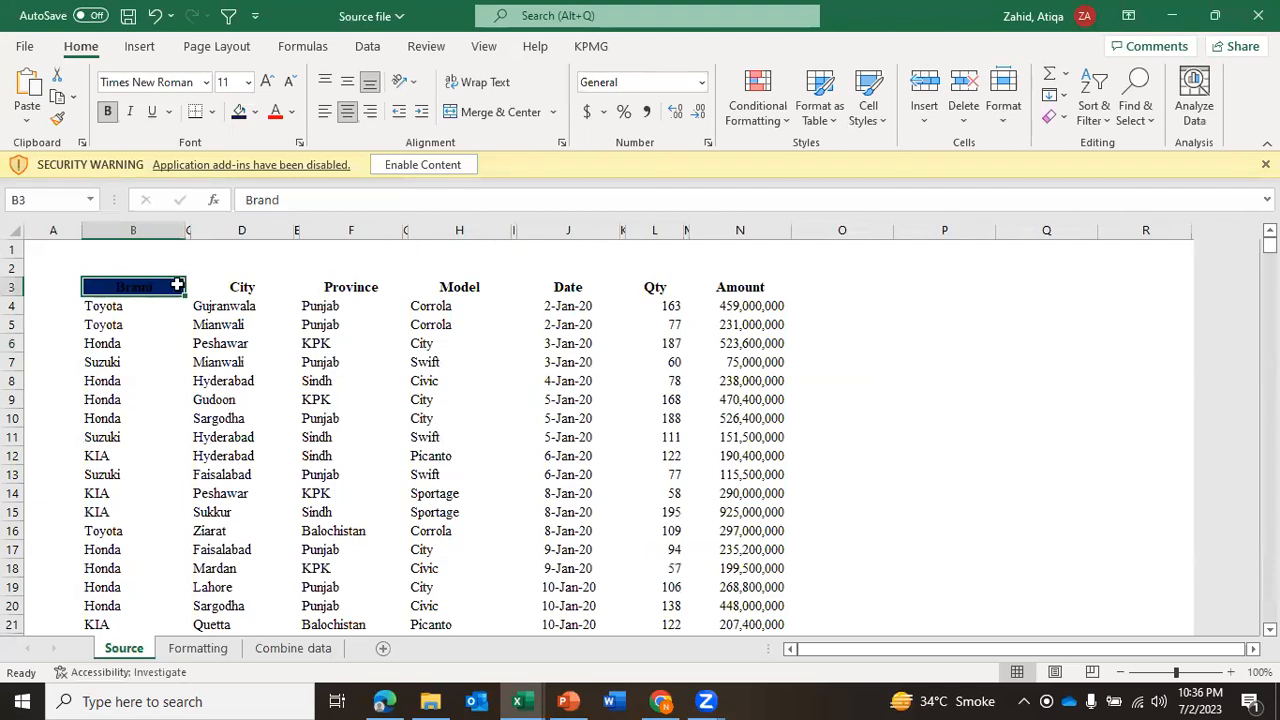
key("ctrl+Page_Down")
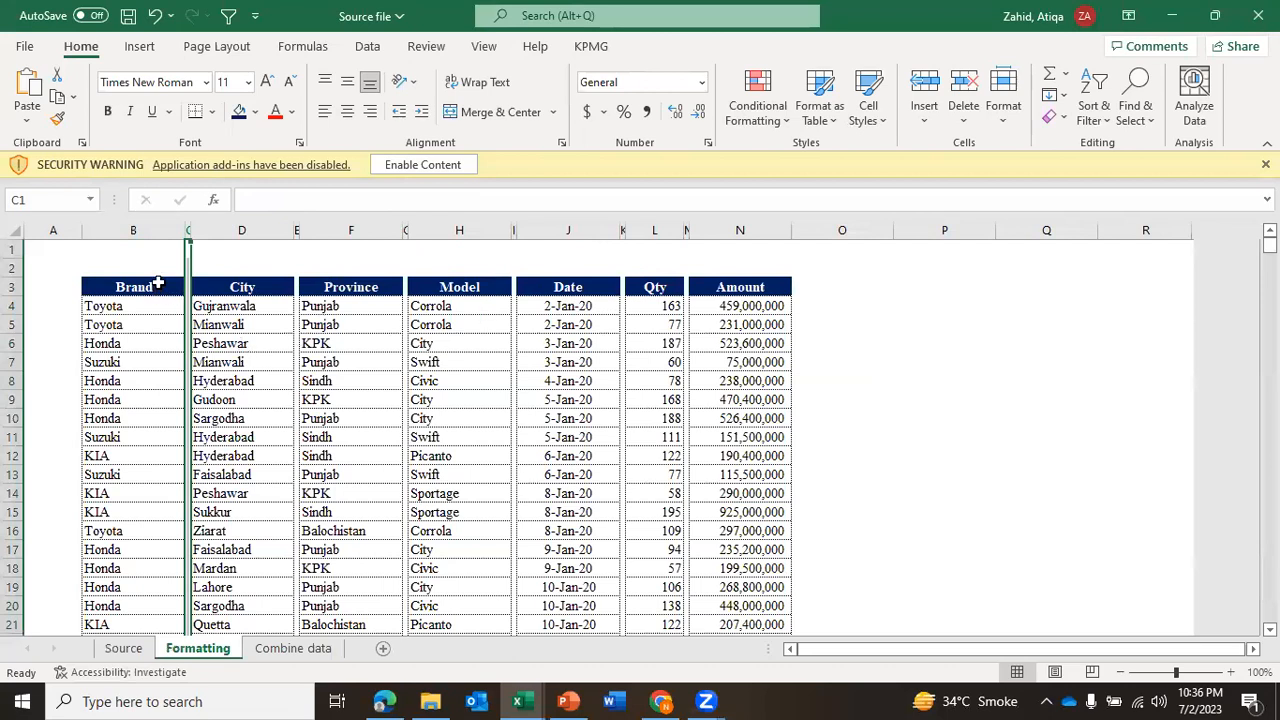
key("ctrl+Page_Up")
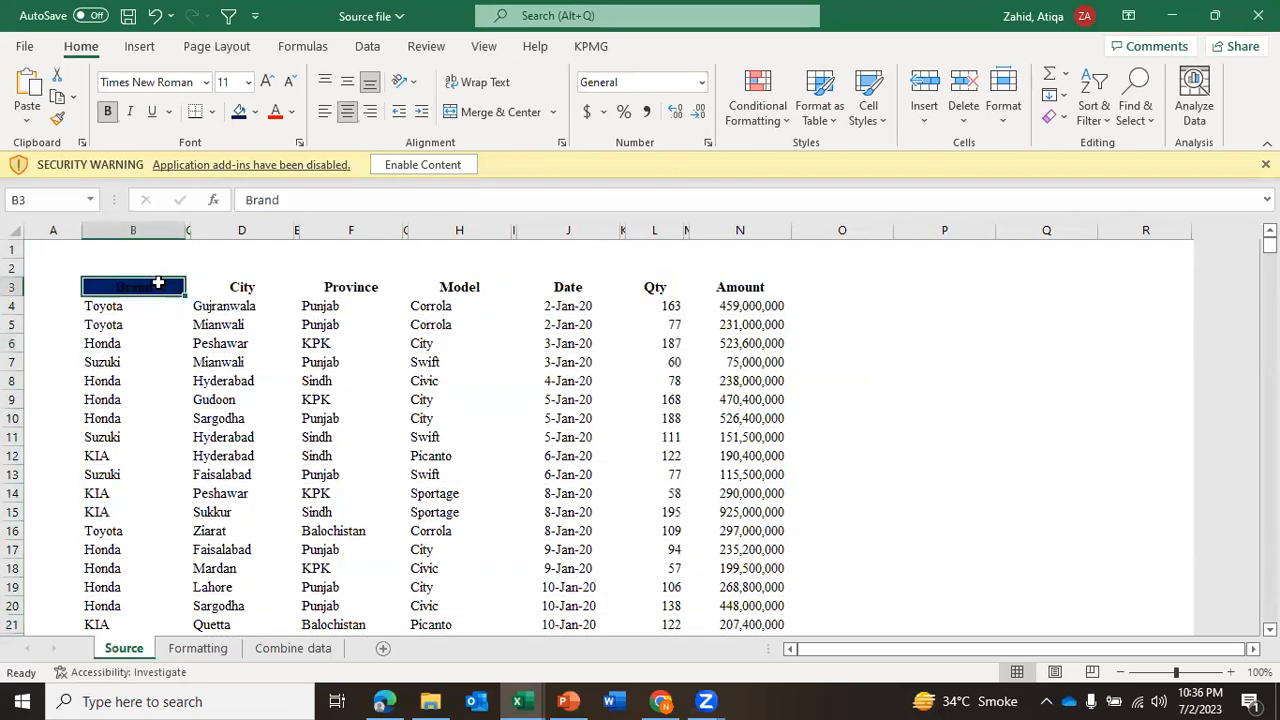
left_click(293, 113)
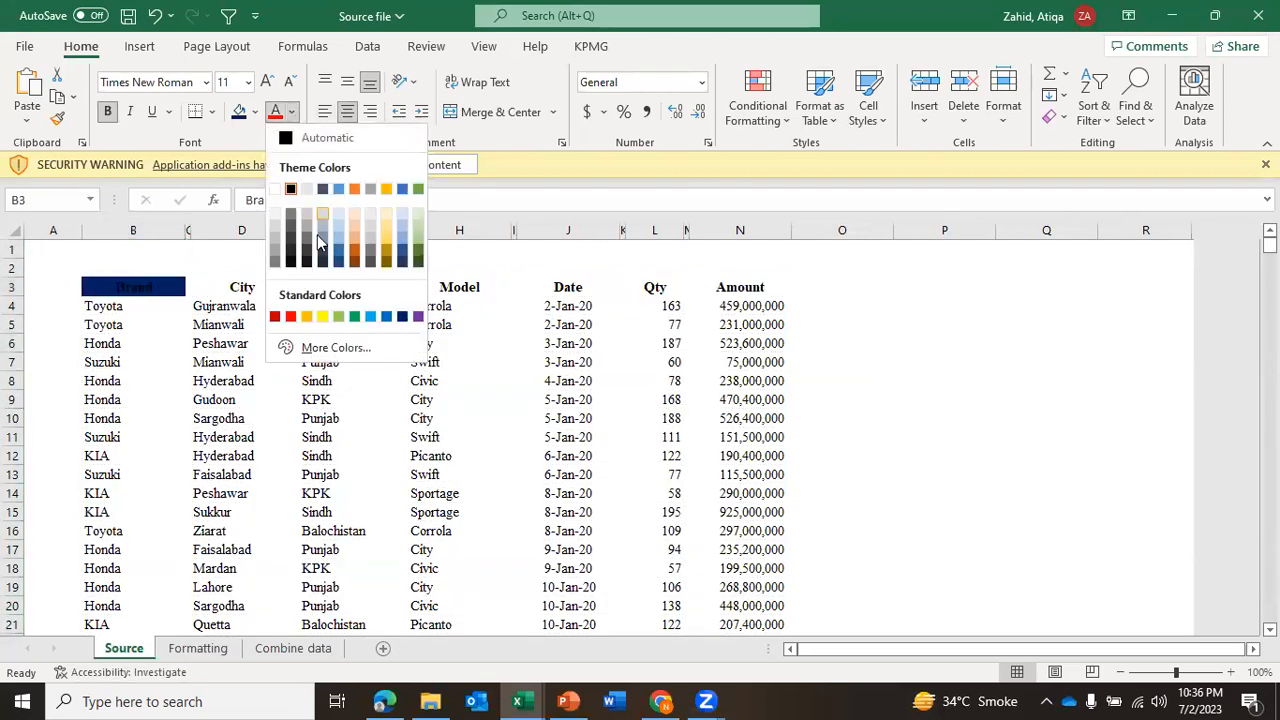
left_click(276, 190)
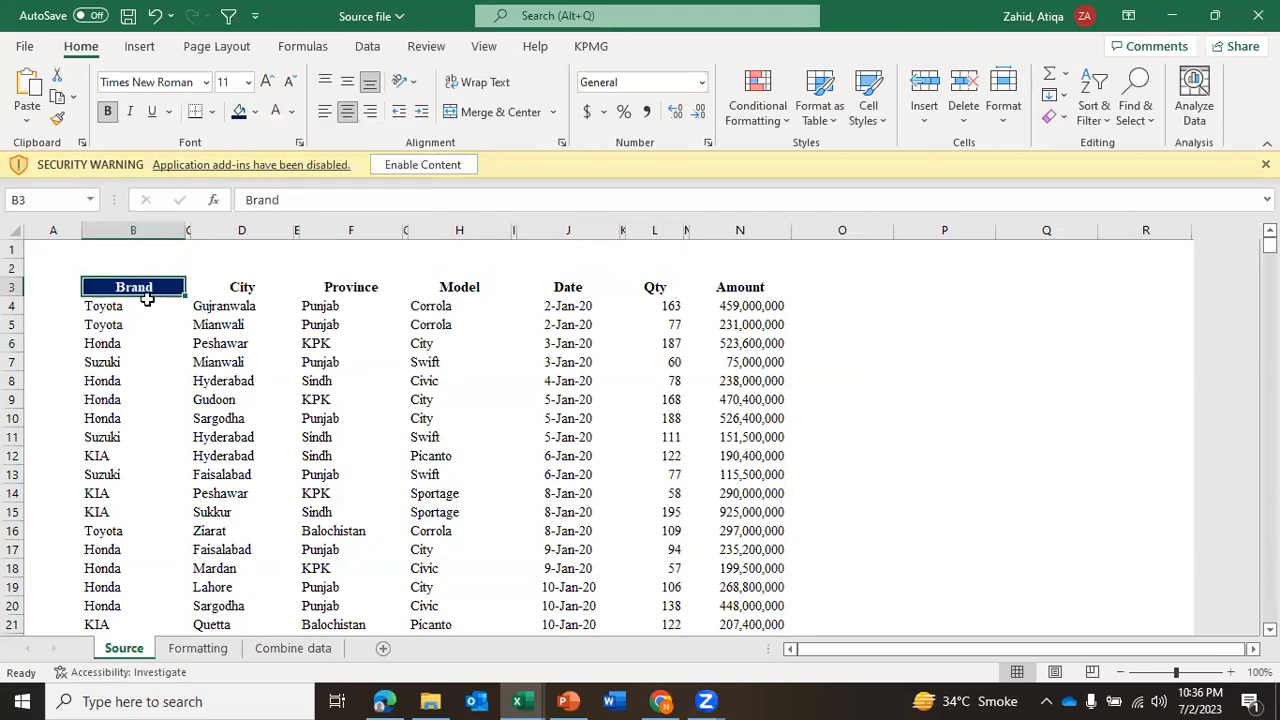
Copy the Brand header cell and apply only its formats to the City header with Paste Special.
left_click(256, 285)
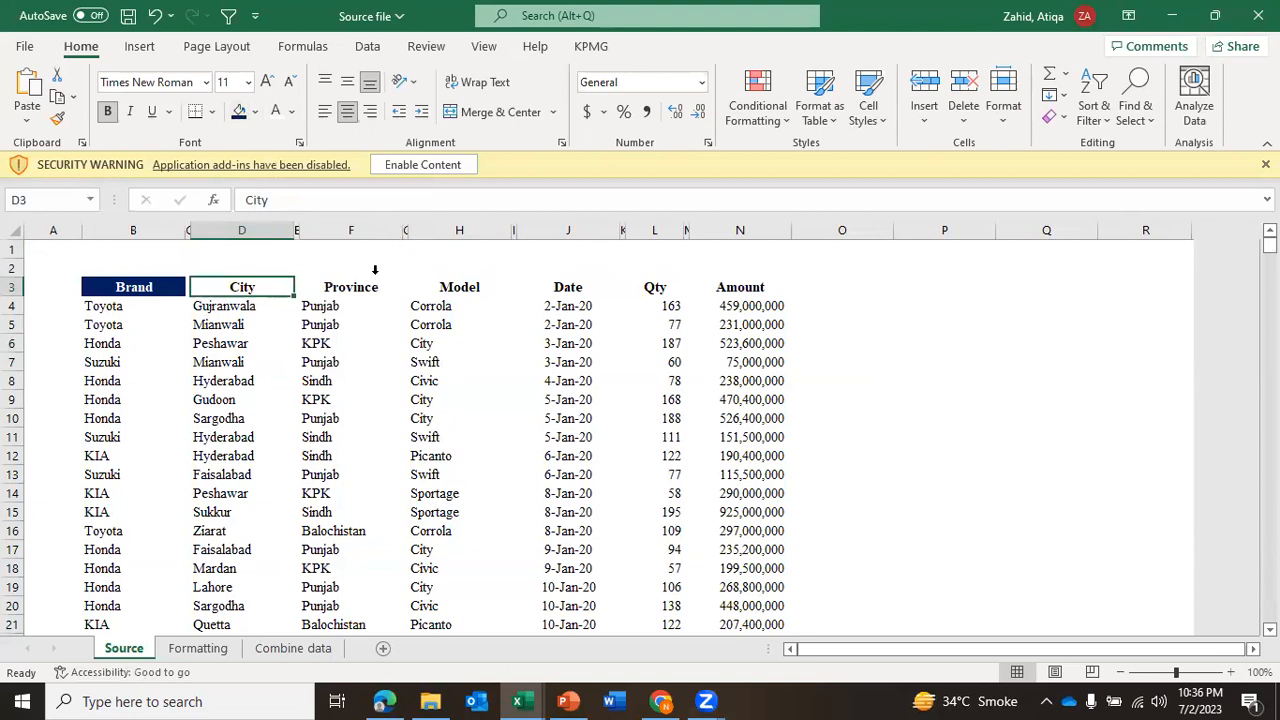
left_click(375, 287)
left_click(162, 288)
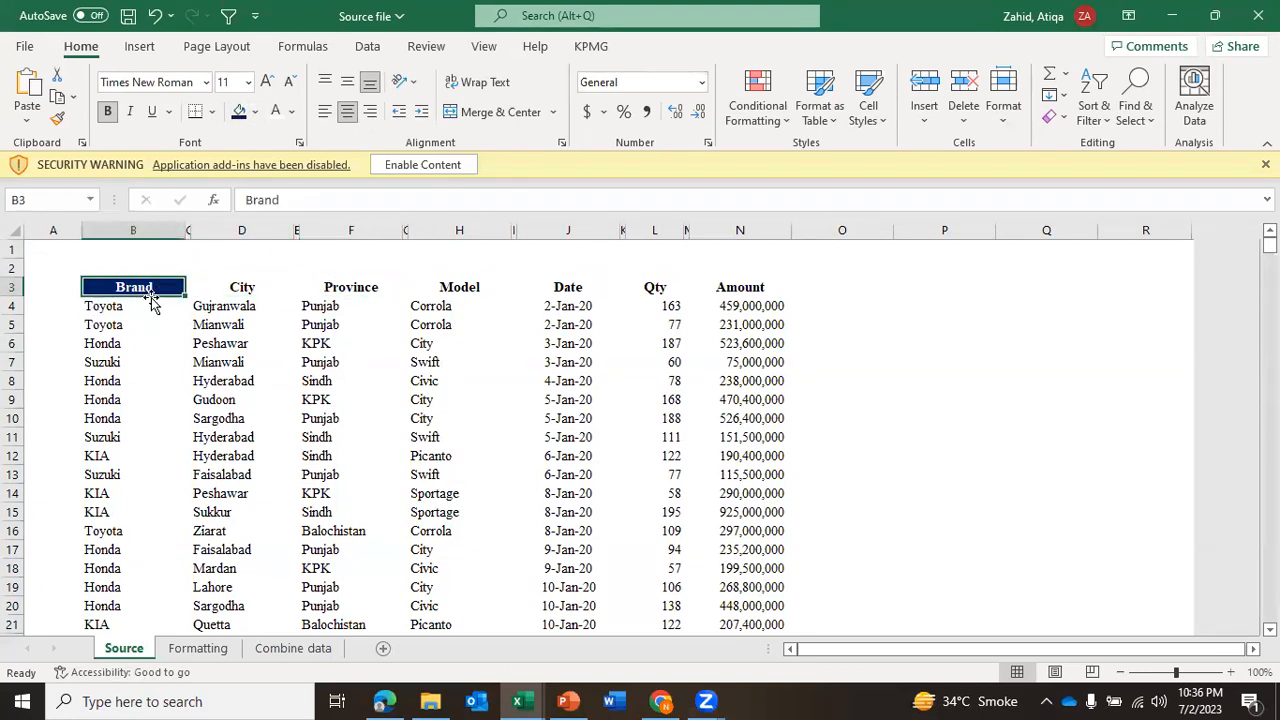
key("ctrl+c")
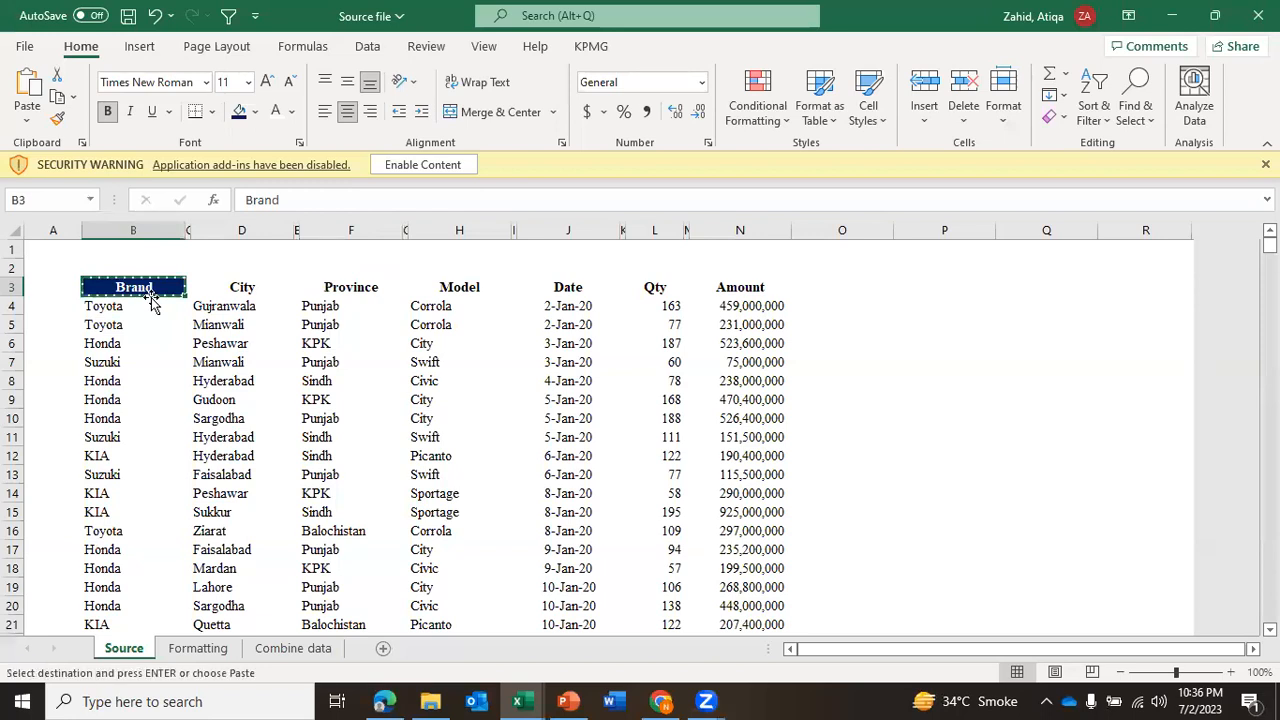
key("Right")
key("Right")
key("alt")
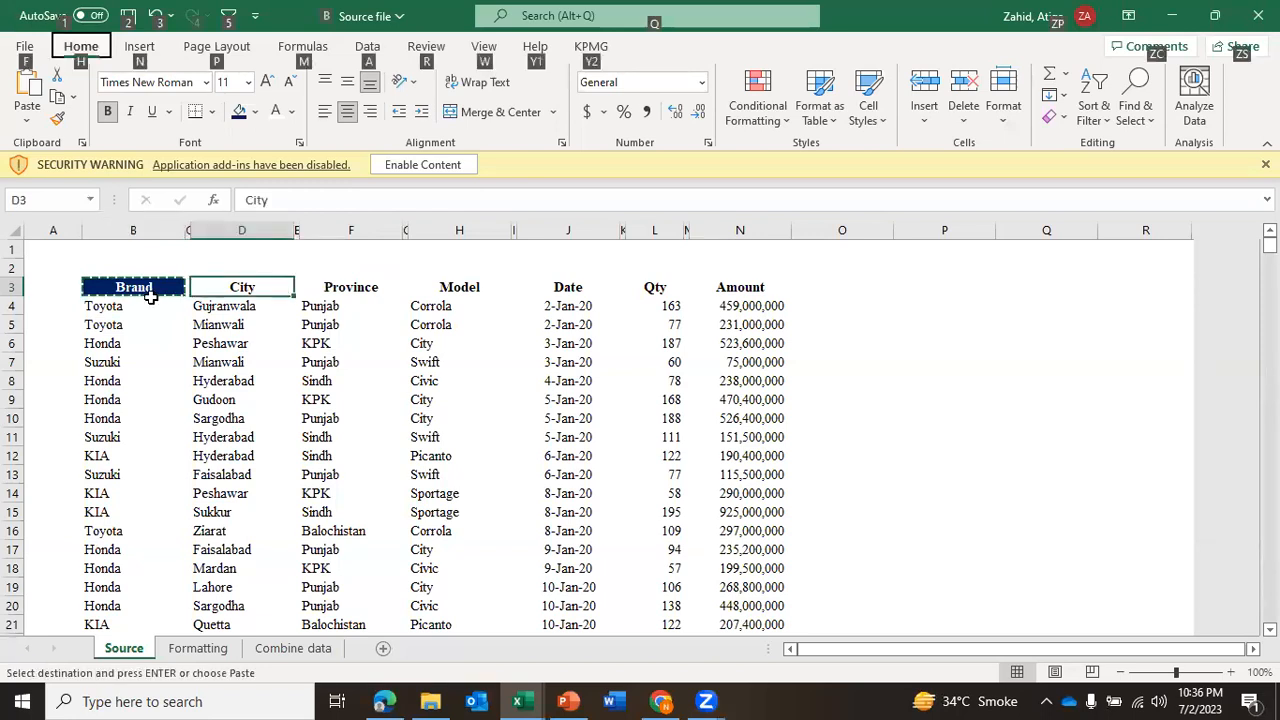
key("h")
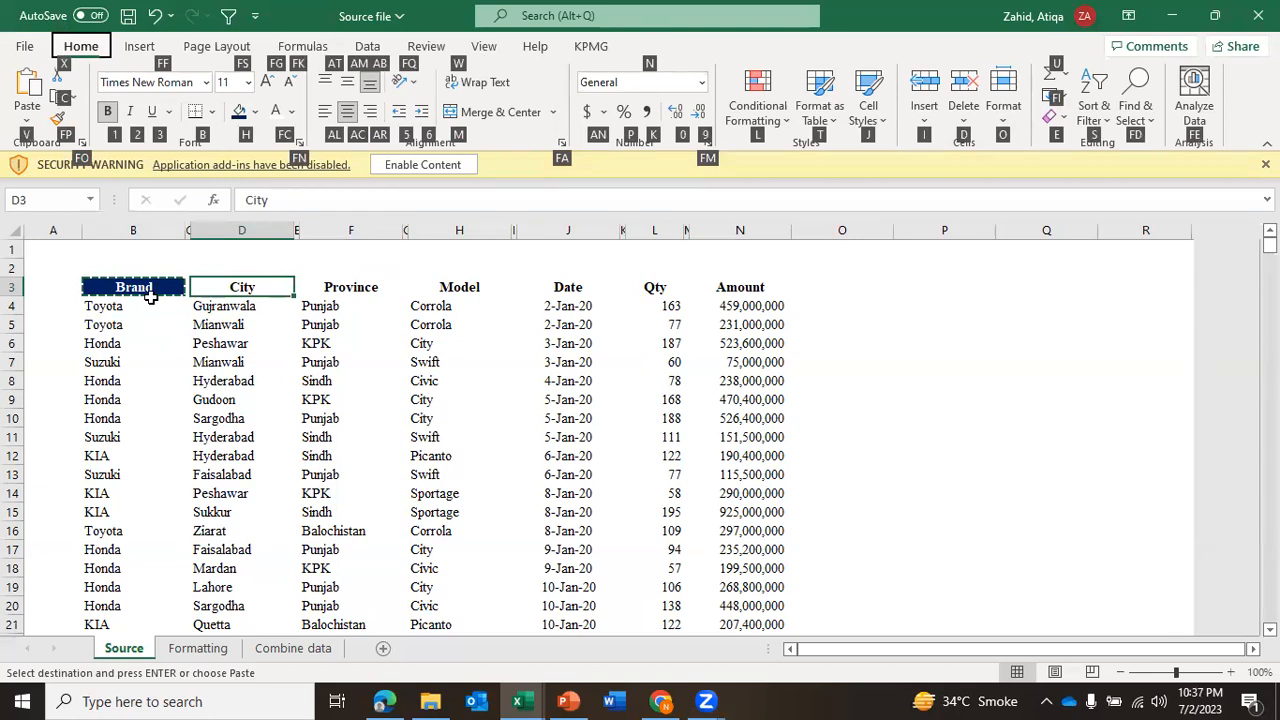
key("v")
key("s")
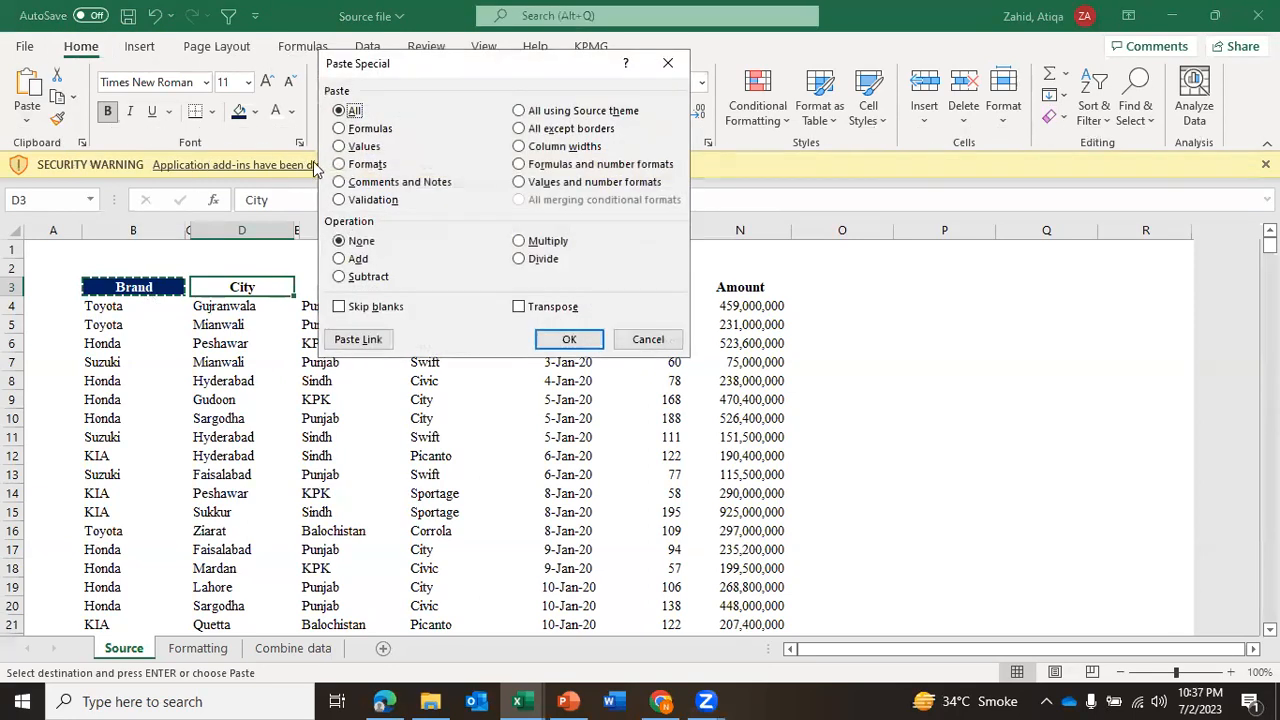
key("t")
key("Return")
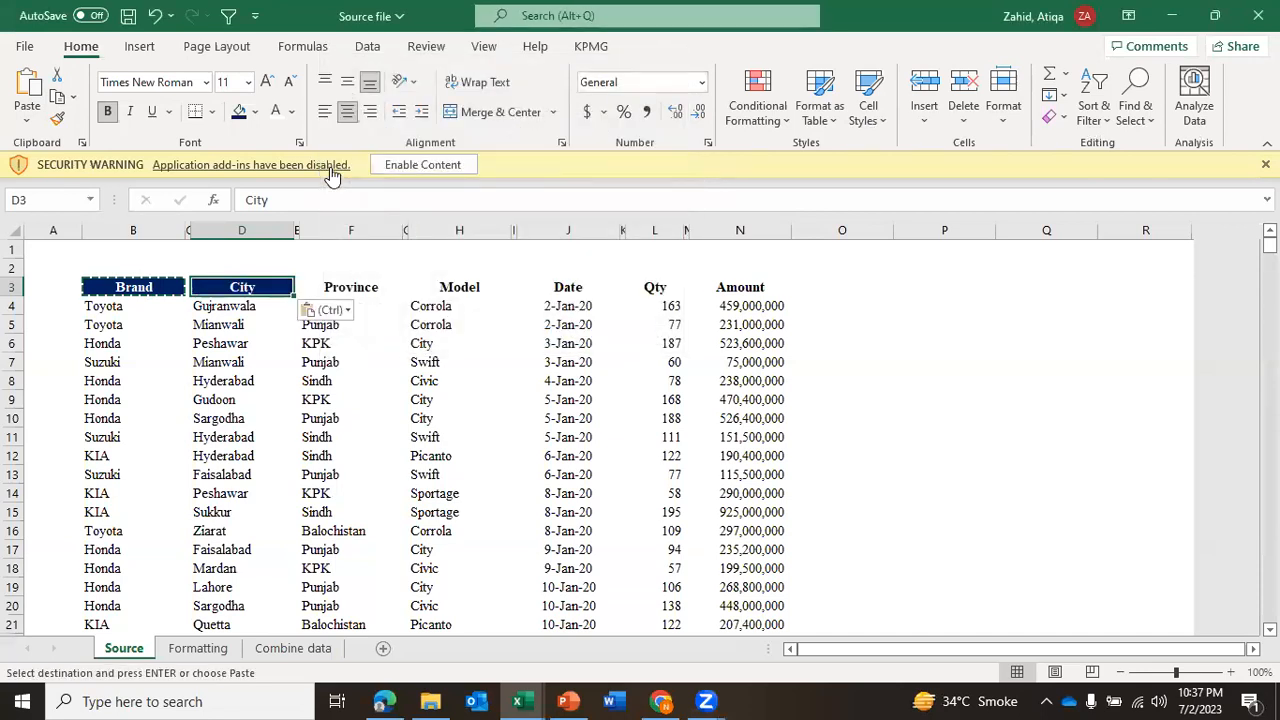
Review the Formats, Values and Formulas options in Paste Special for the City header, closing the dialog without pasting.
key("Left")
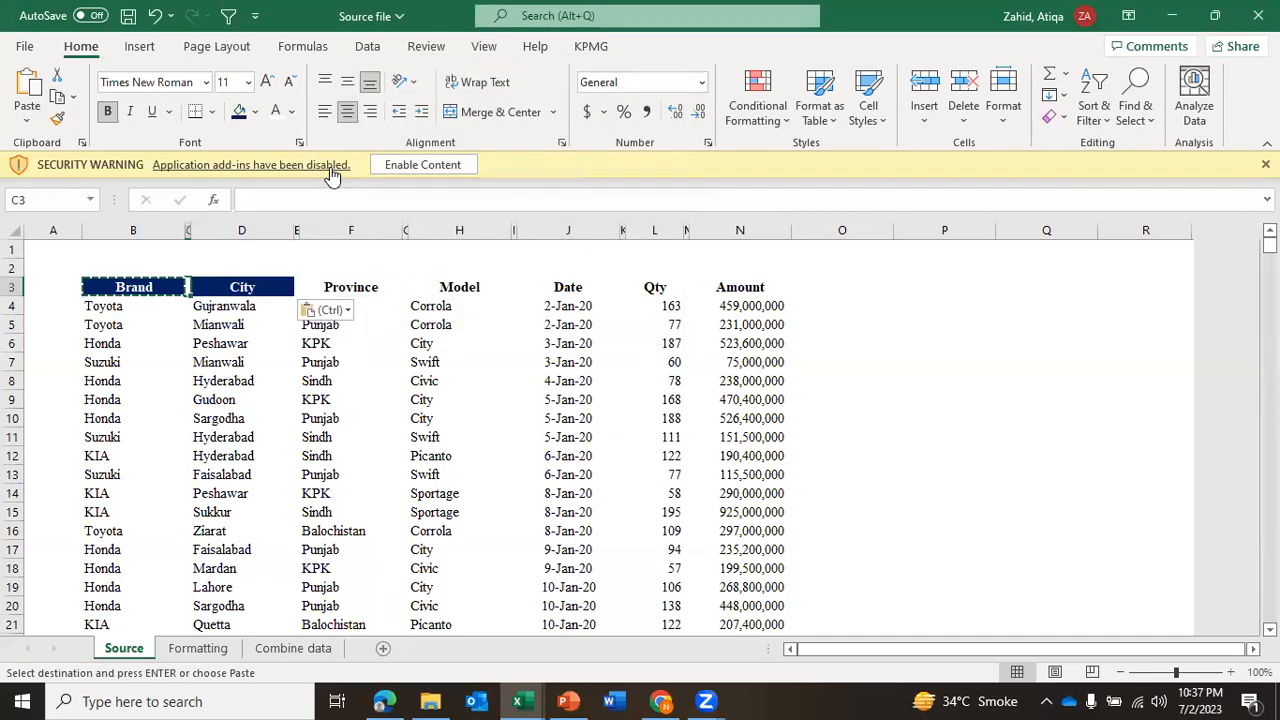
key("Left")
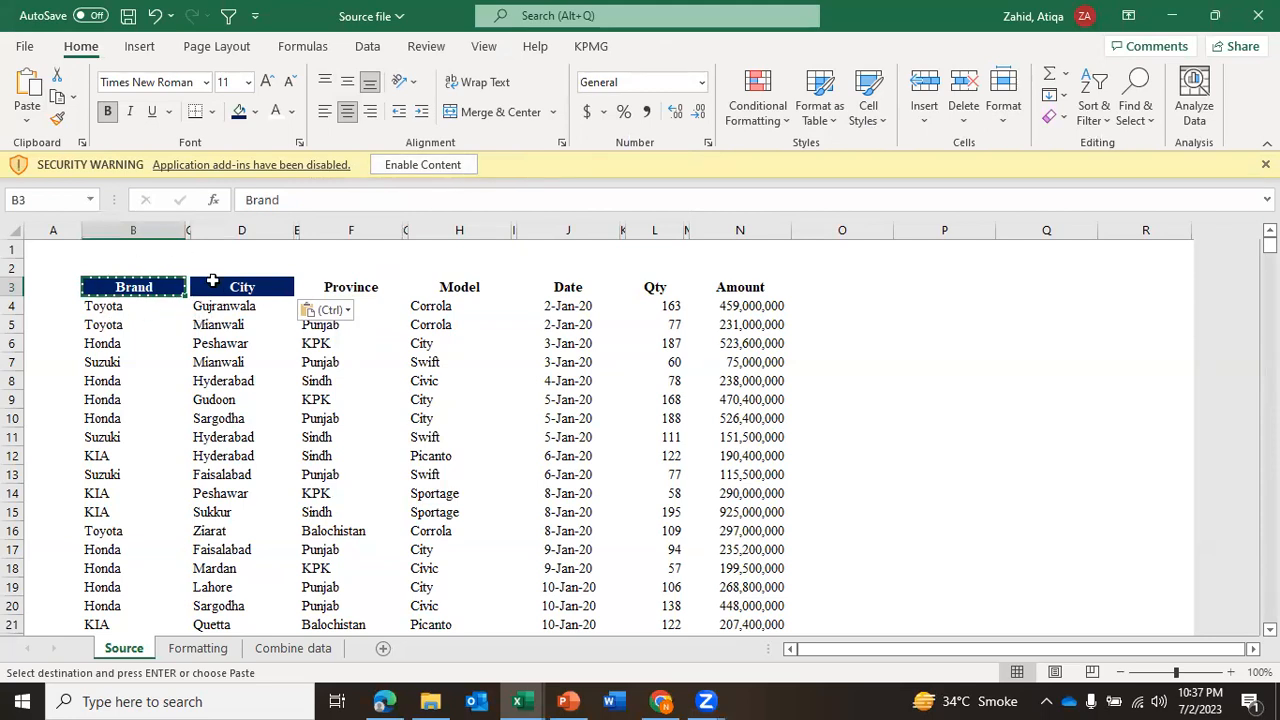
left_click(257, 290)
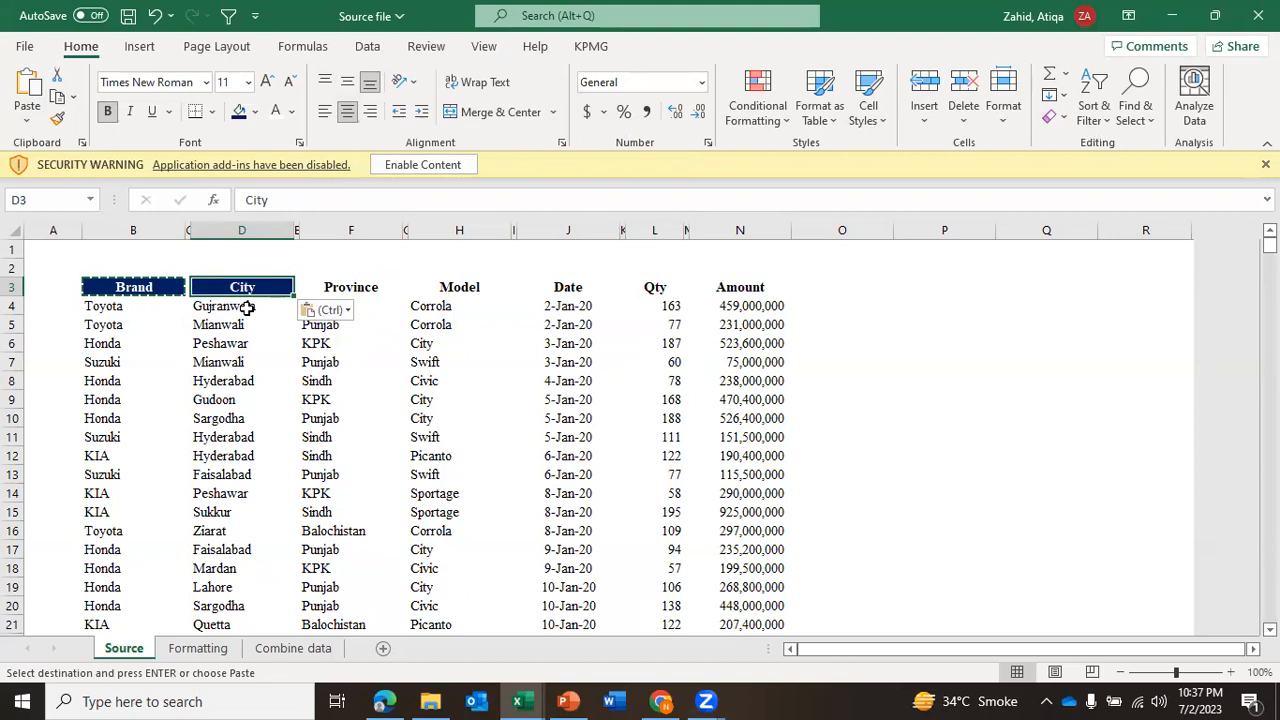
left_click(27, 120)
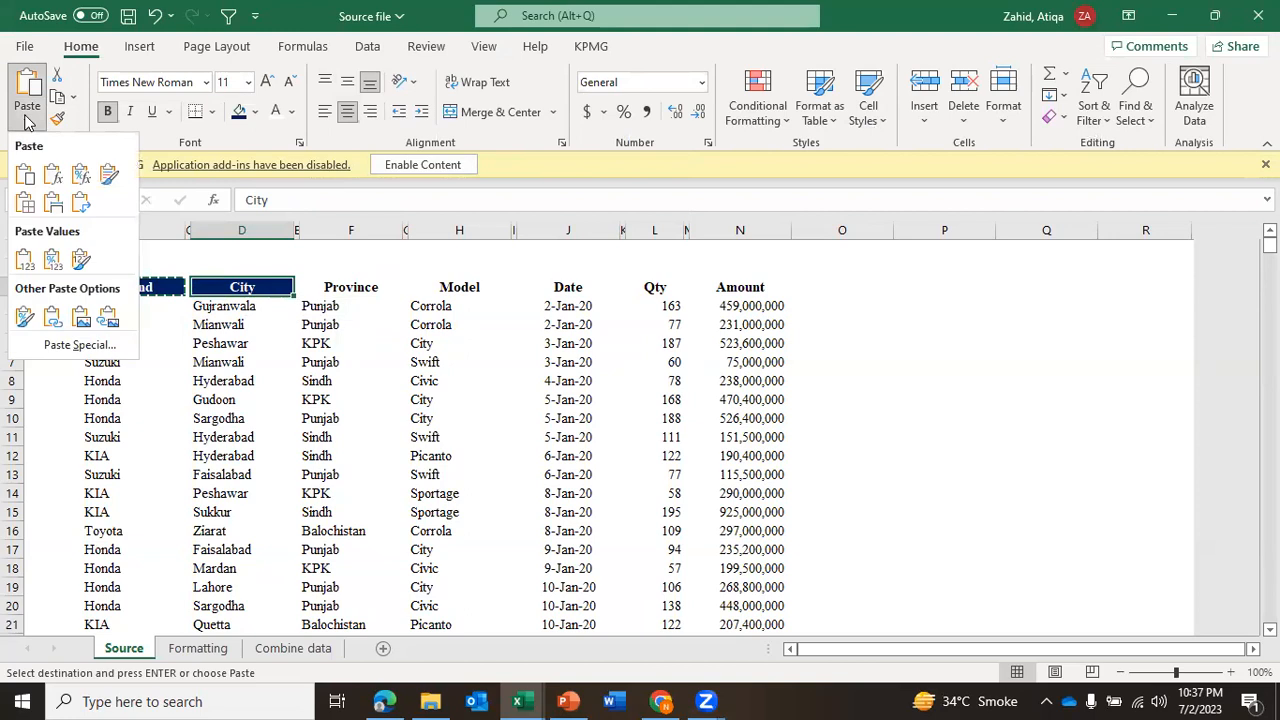
left_click(76, 347)
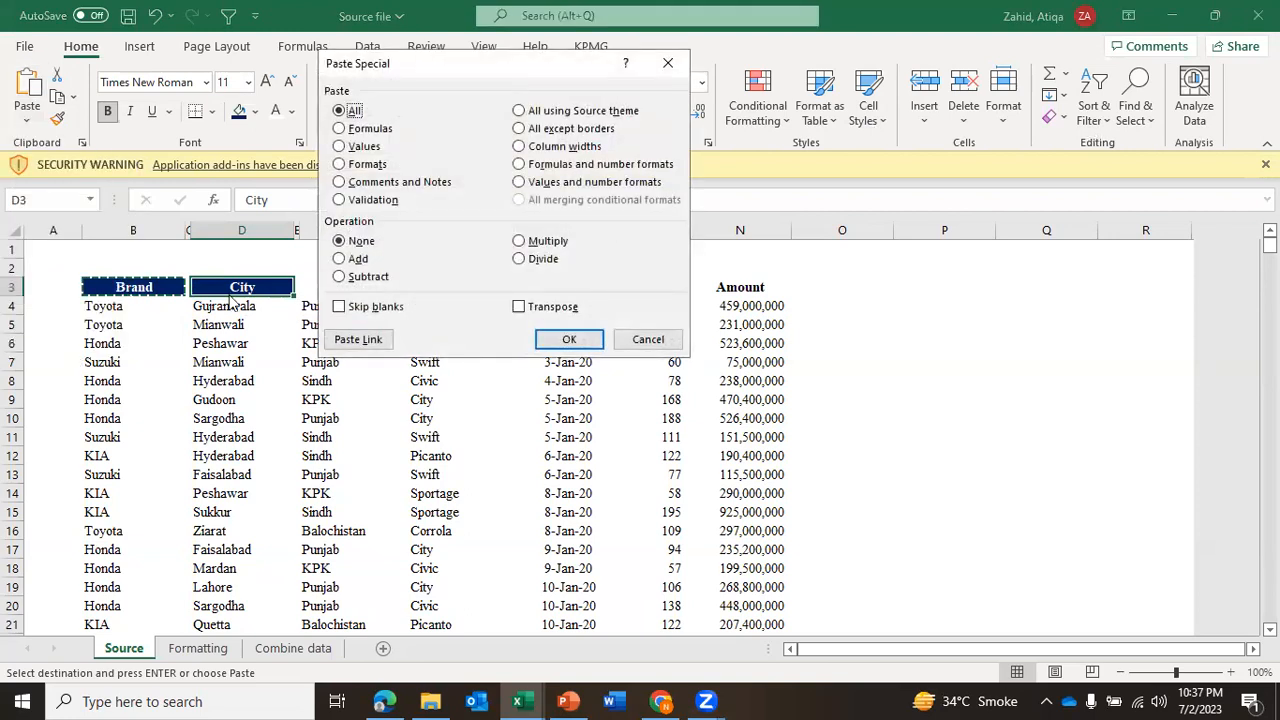
left_click(342, 166)
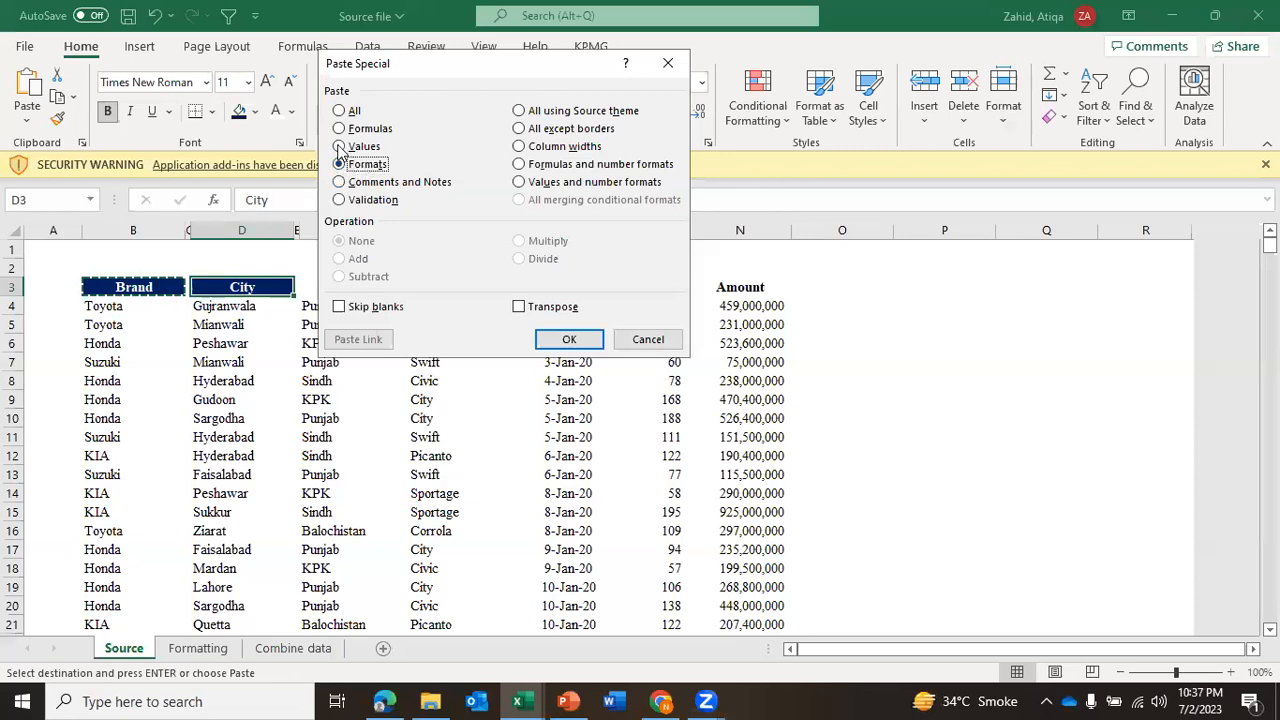
left_click(340, 147)
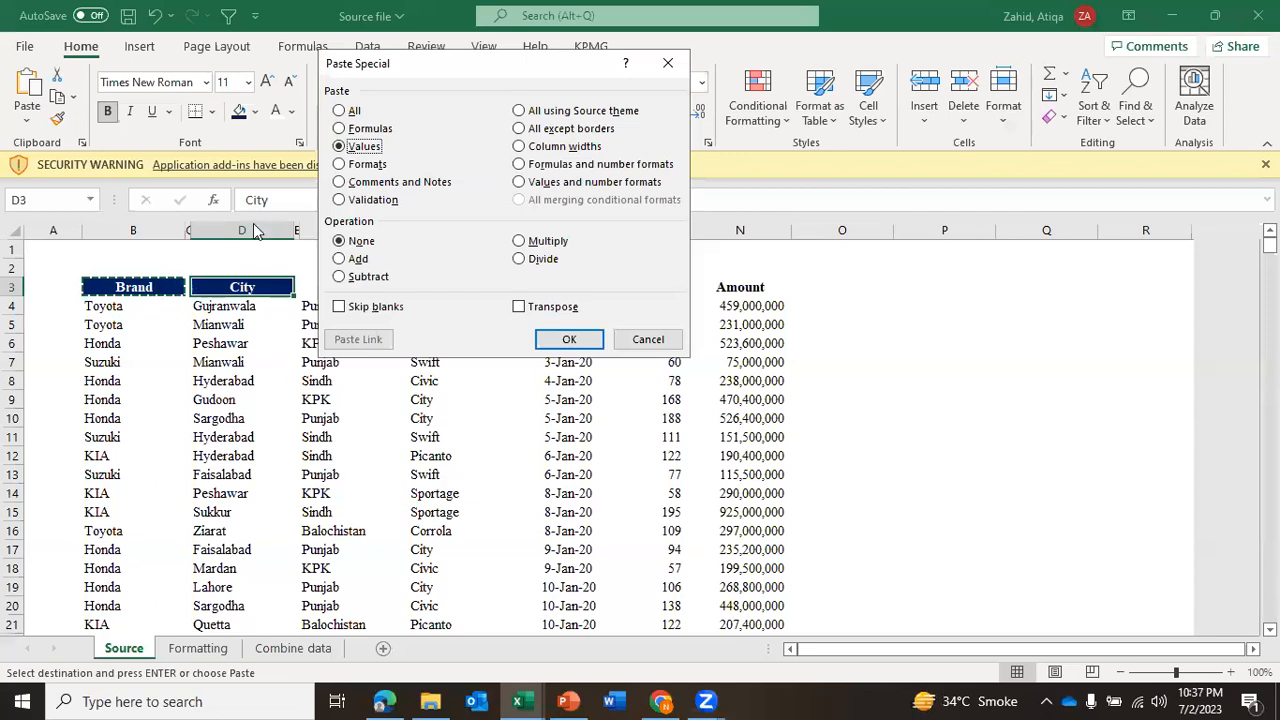
left_click(340, 129)
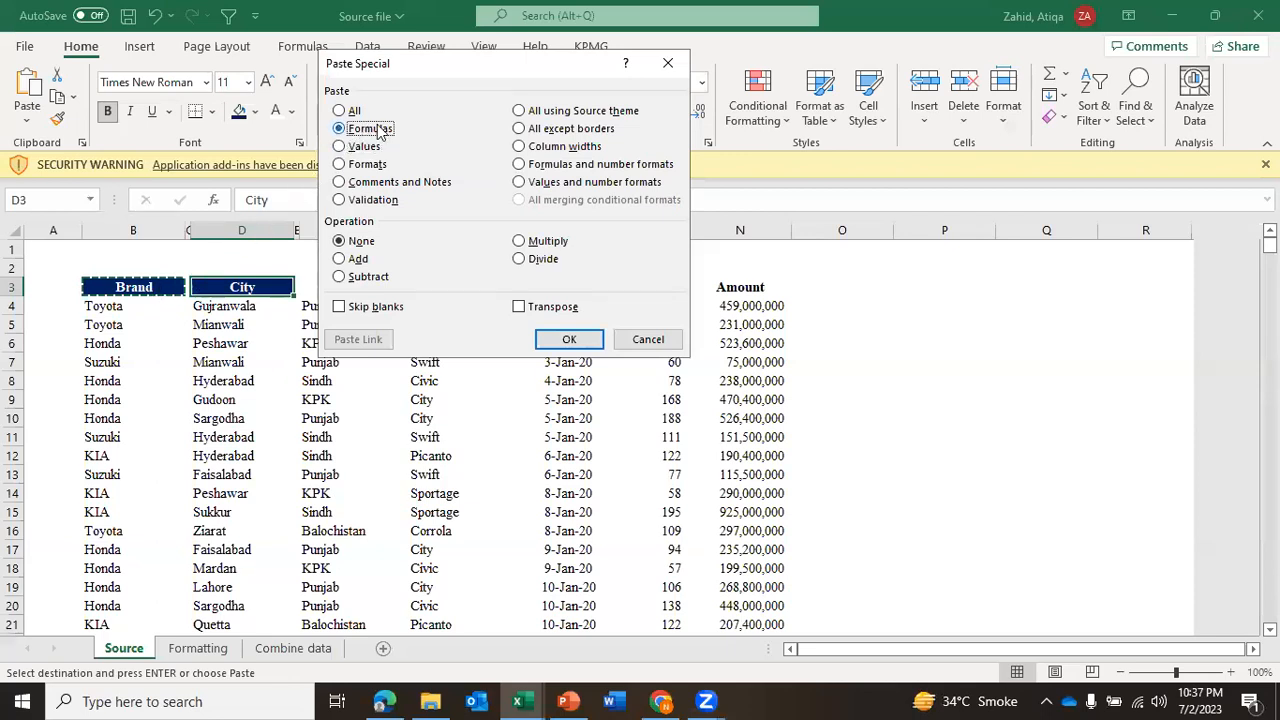
left_click(339, 164)
left_click(647, 339)
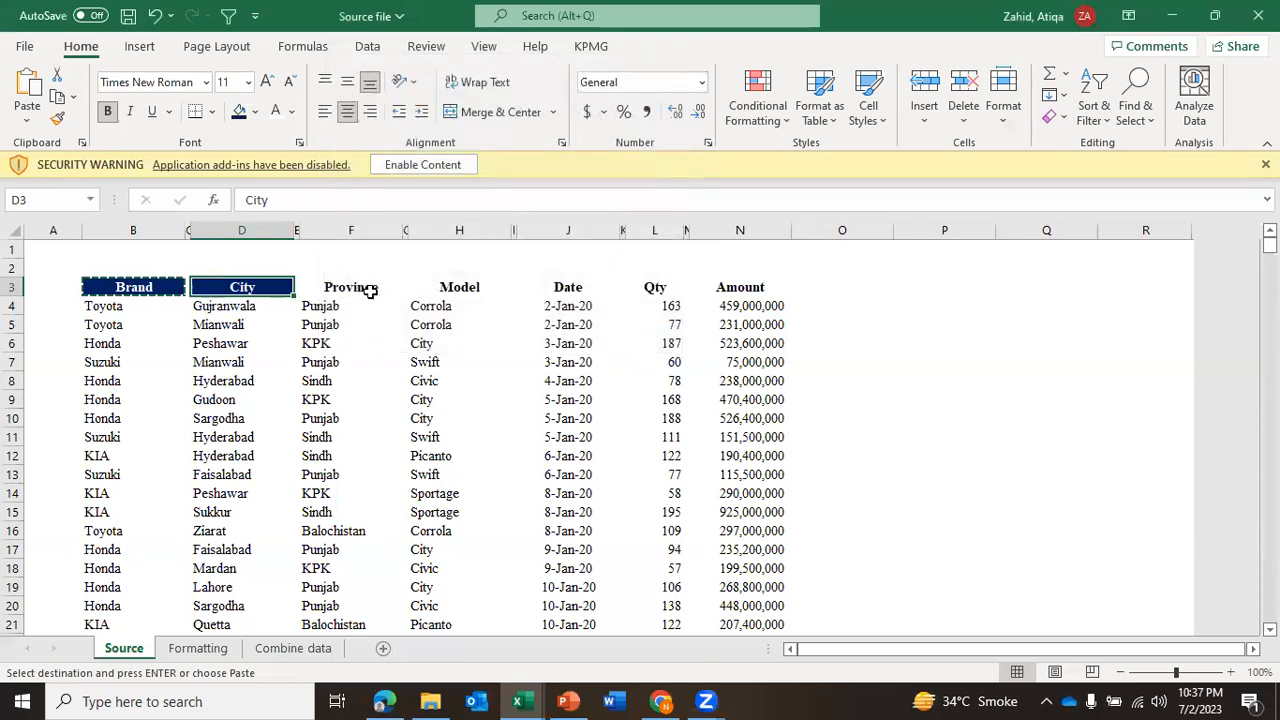
Repeat the formats-only paste on the Province, Model, Date, Qty and Amount headers, and clear the copy selection.
left_click(368, 290)
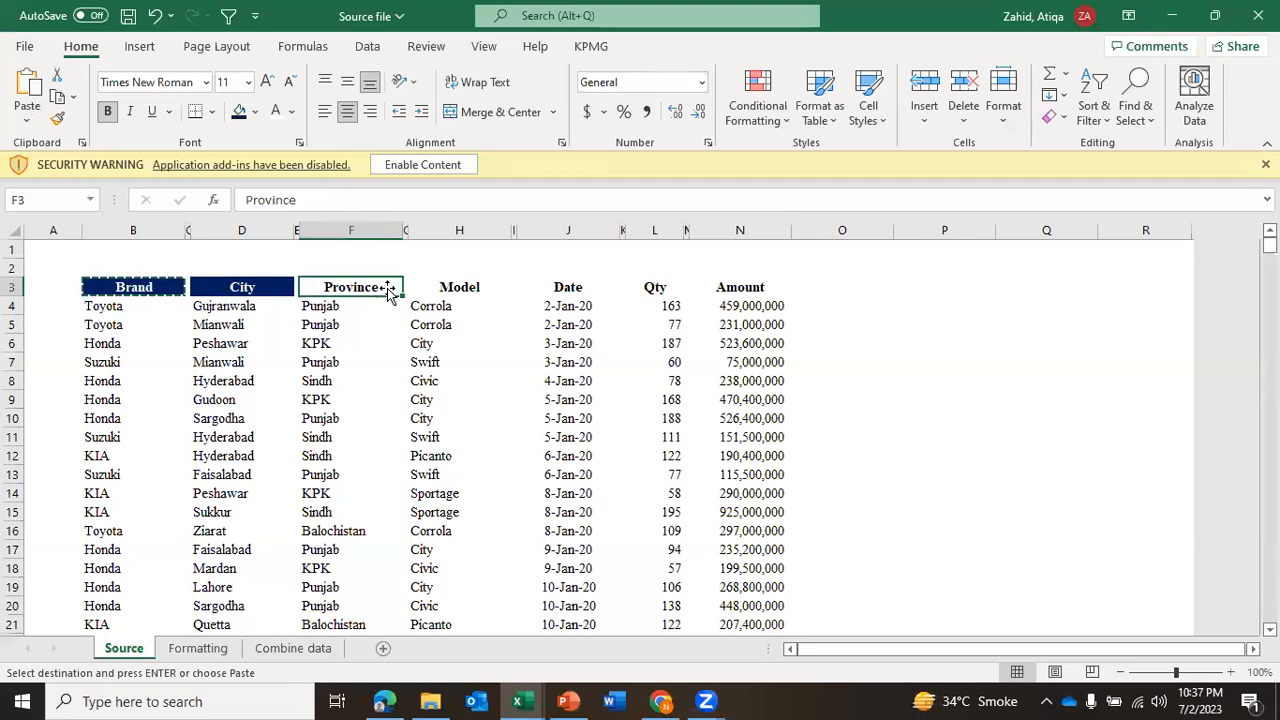
key("F4")
key("Right")
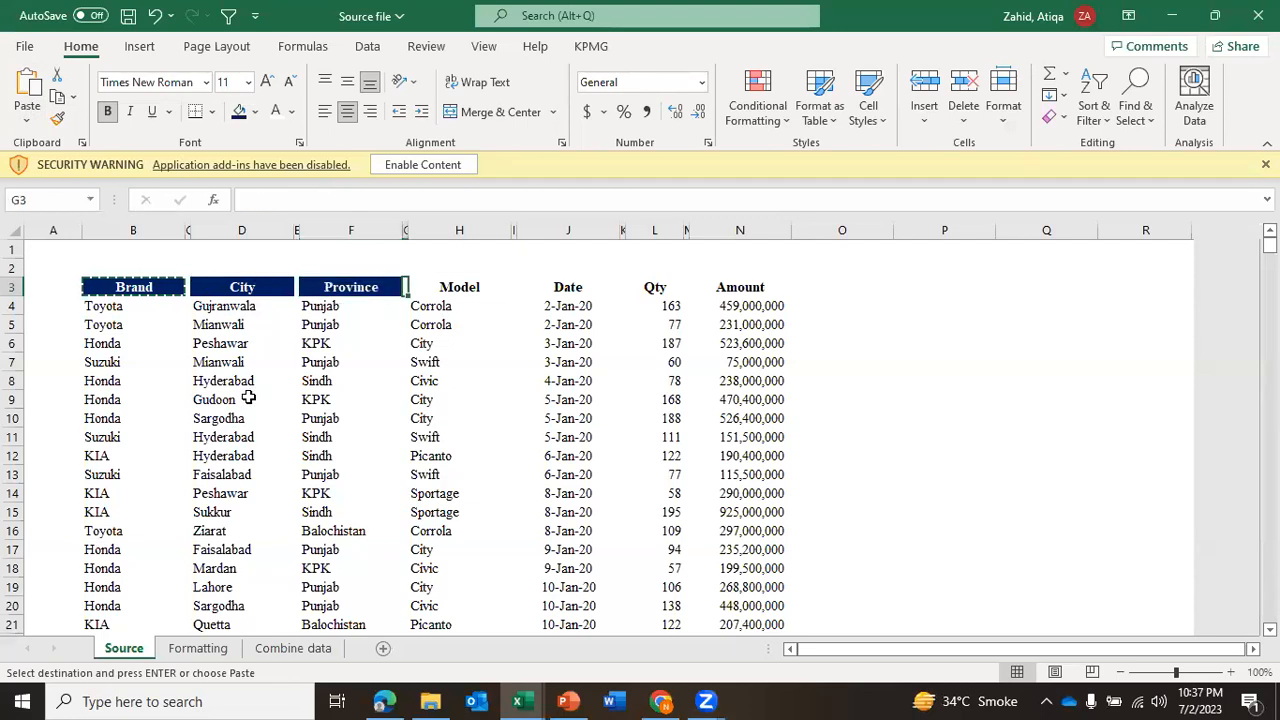
key("Right")
key("F4")
key("Right")
key("Right")
key("F4")
key("Right")
key("Right")
key("F4")
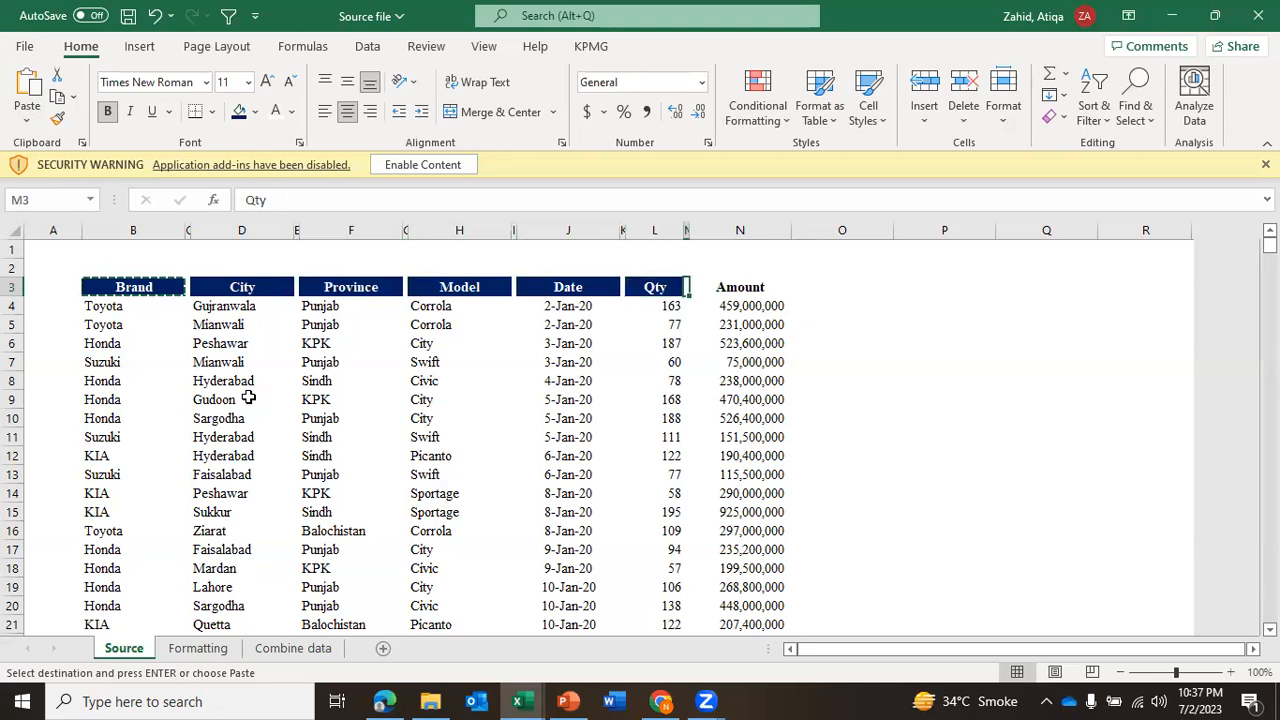
key("Right")
key("Right")
key("F4")
key("Escape")
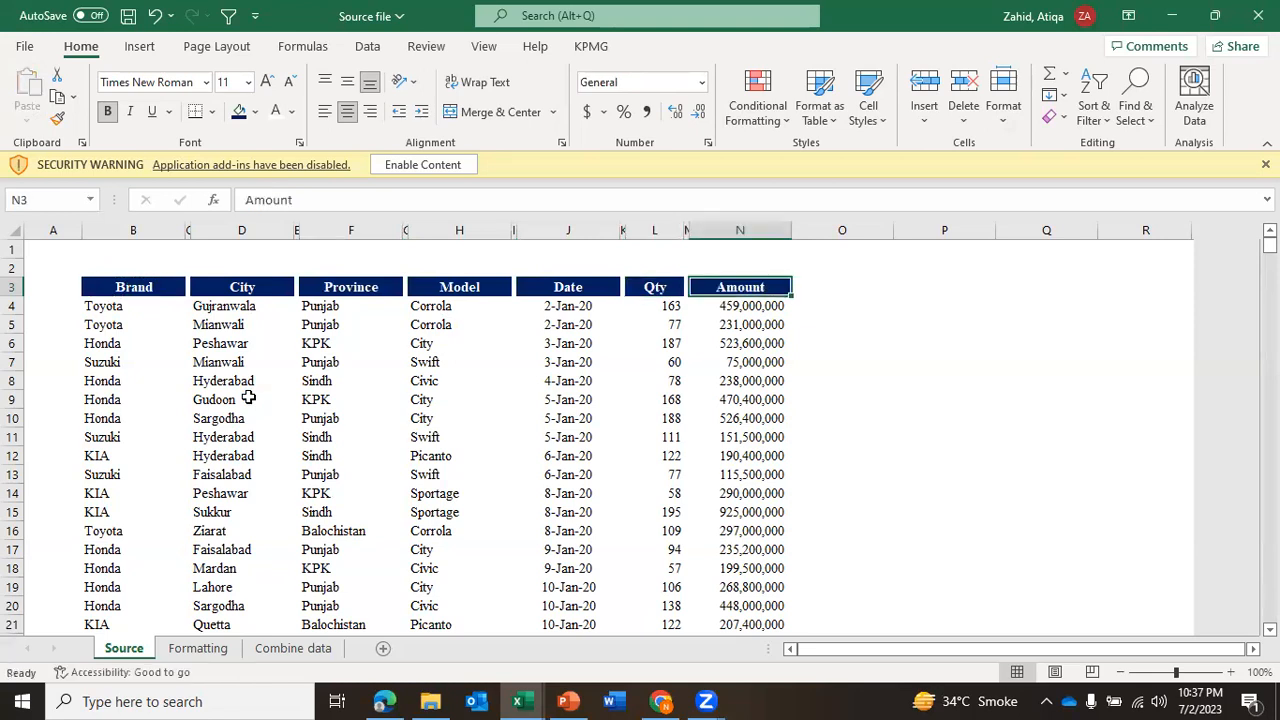
left_click(172, 293)
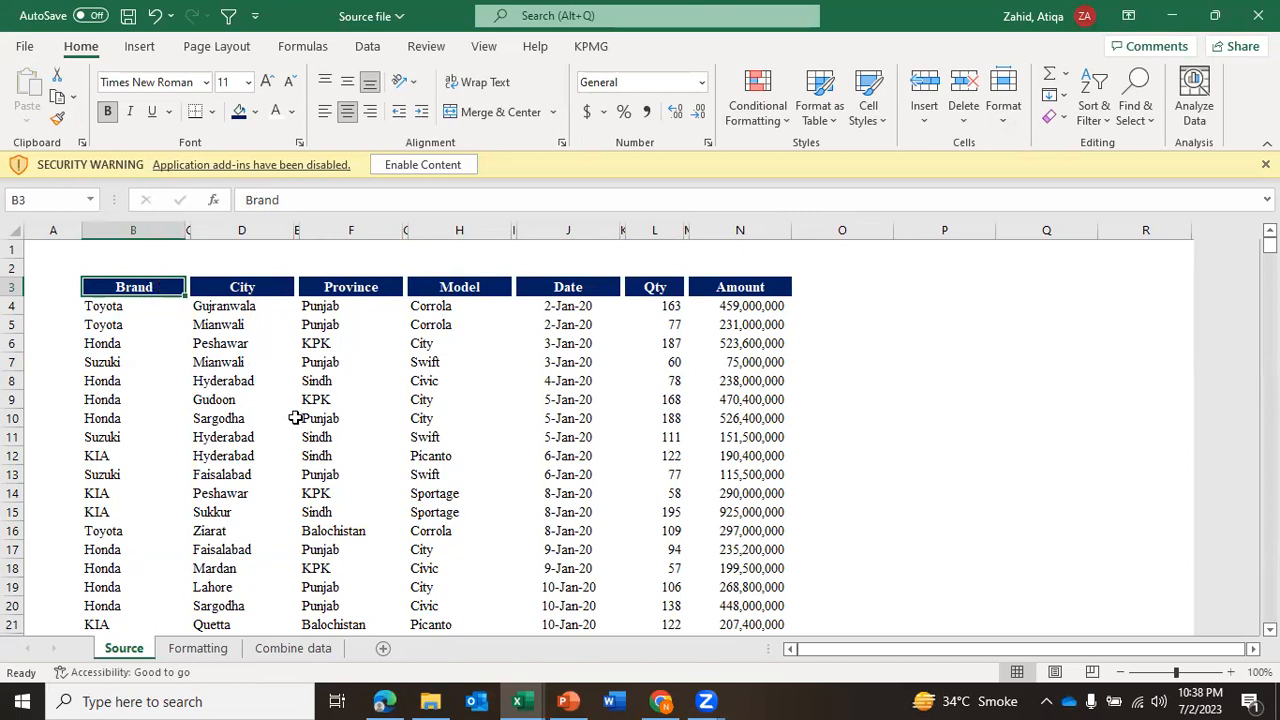
left_click(221, 285)
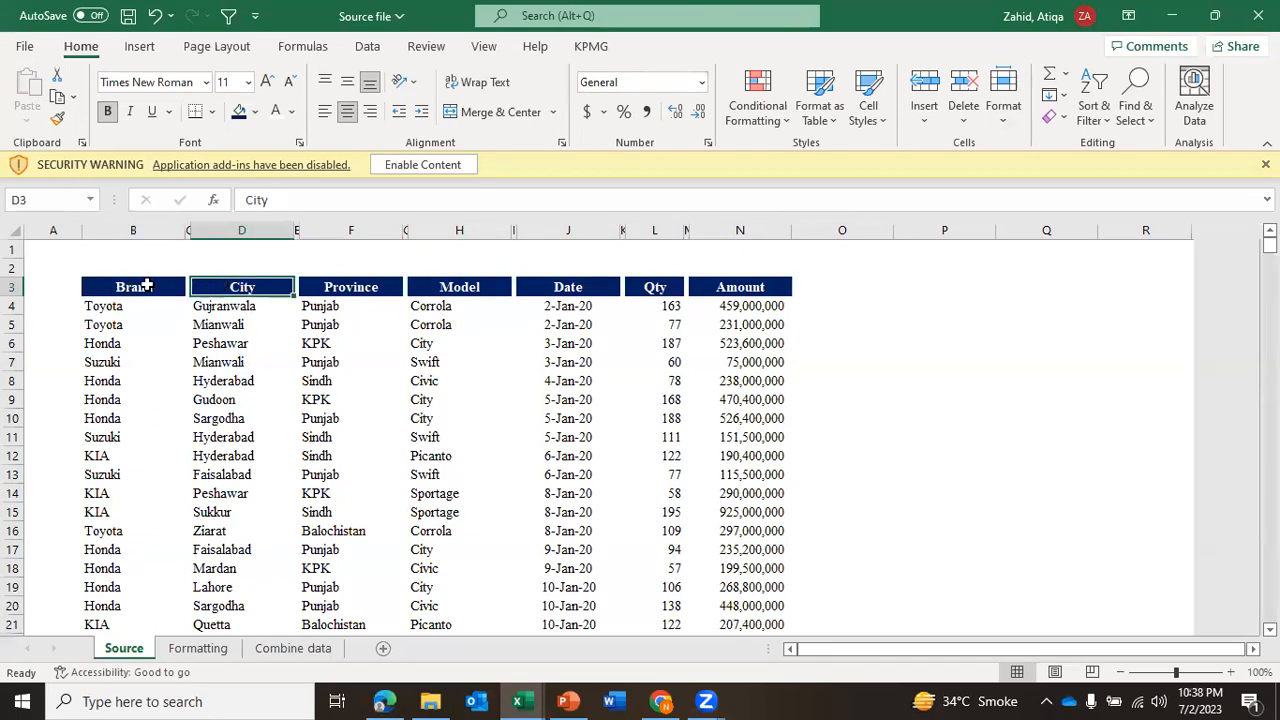
left_click(146, 285)
left_click(226, 287)
left_click(352, 292)
key("Right")
key("Right")
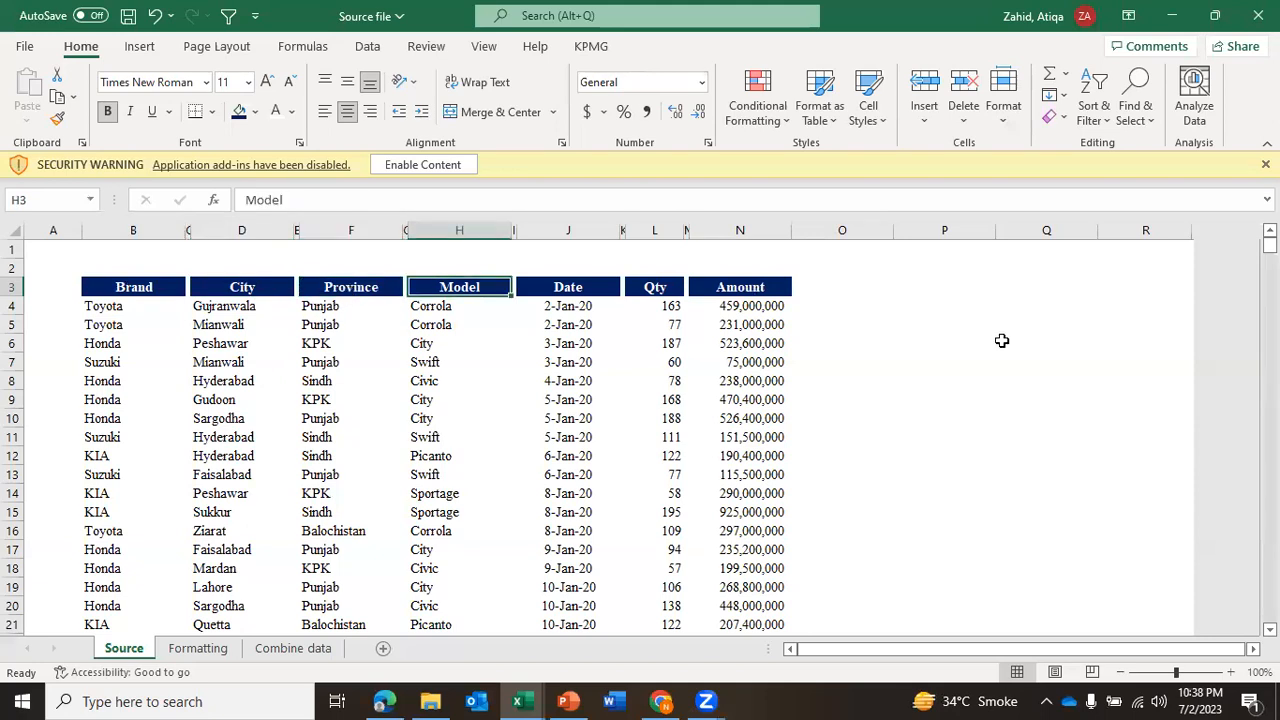
Enter the note F4 in cell Q7, outside the table.
left_click(1037, 364)
type("F4")
key("Return")
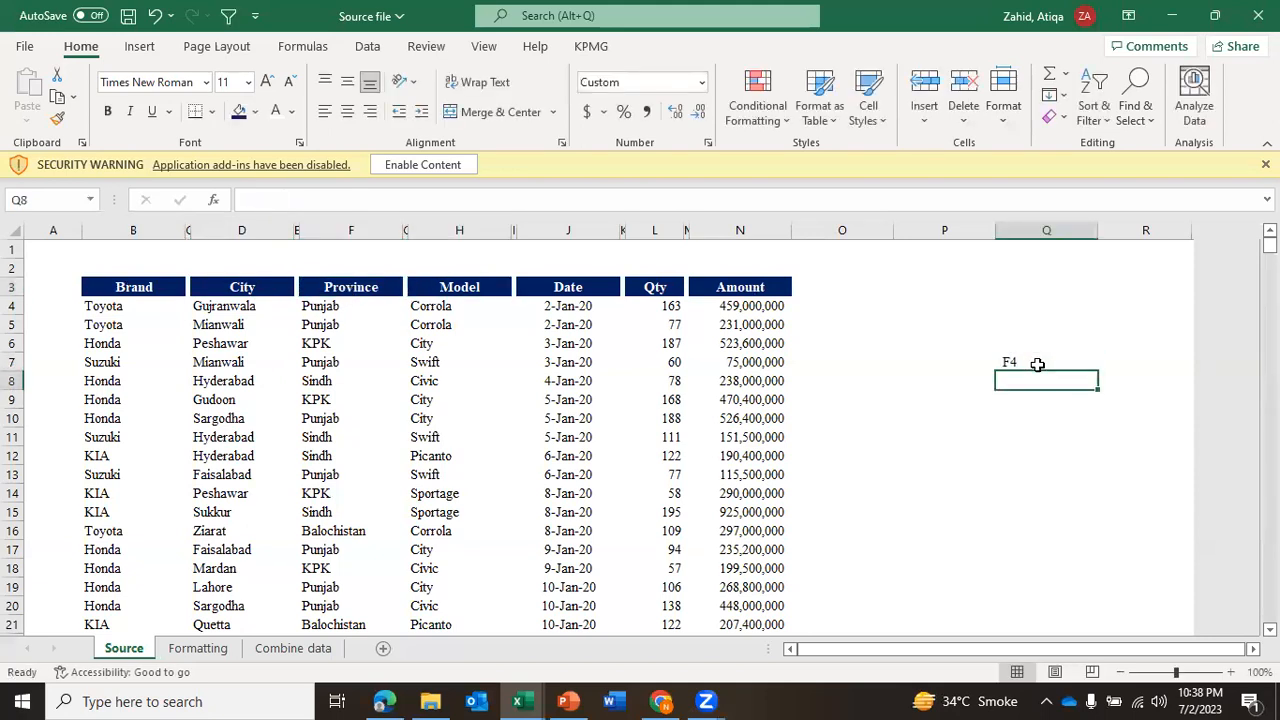
left_click(1037, 364)
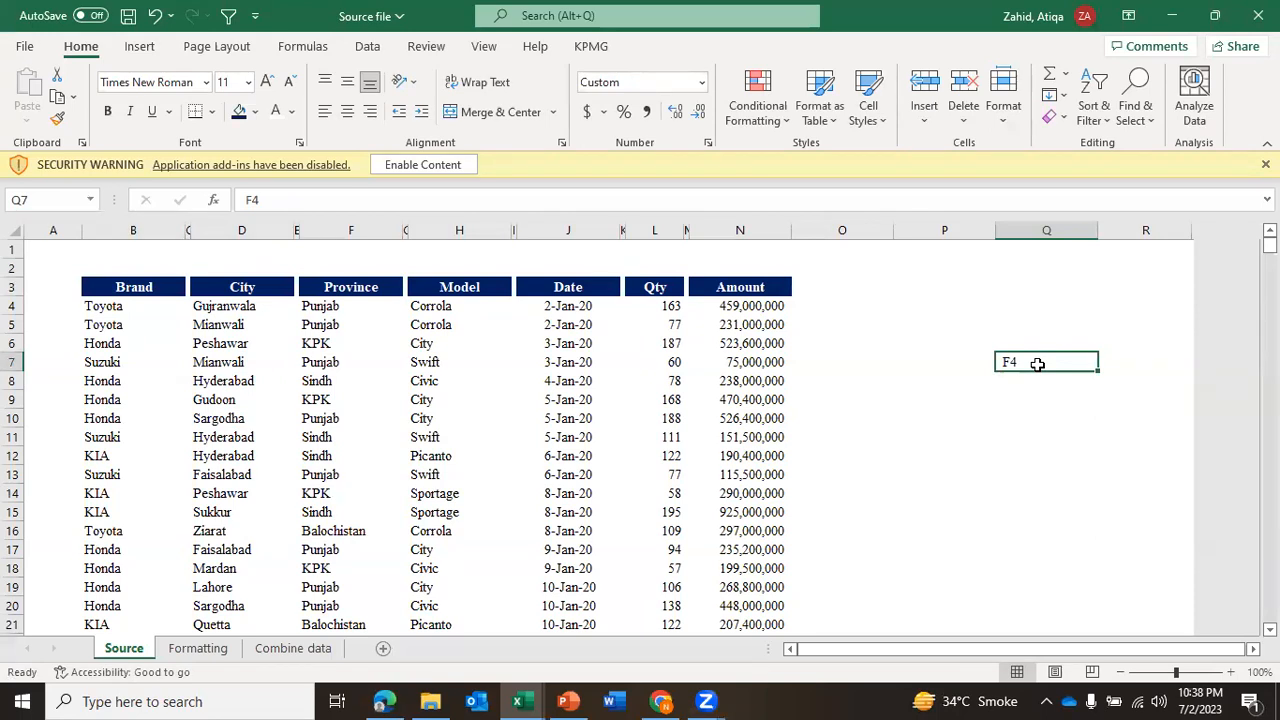
Try the dark blue fill on cell Q8, repeat it on cell Q10, and undo both fills.
left_click(998, 381)
left_click(239, 112)
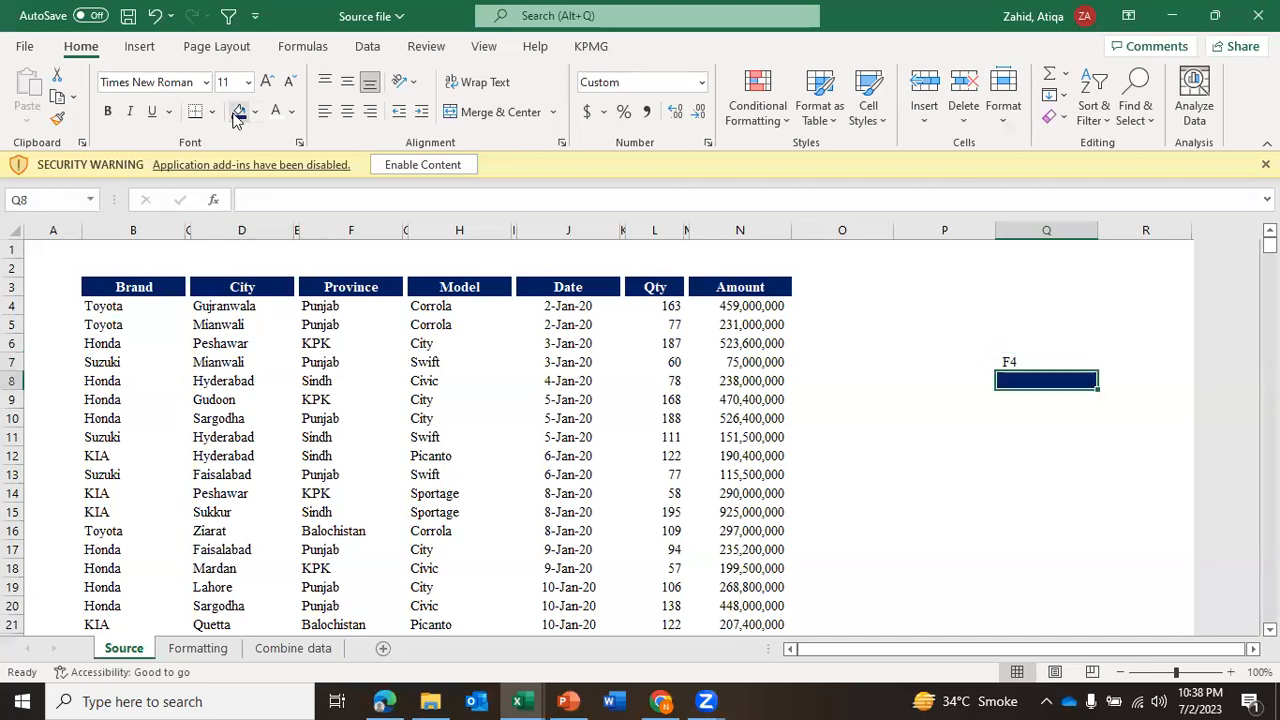
key("Down")
key("Down")
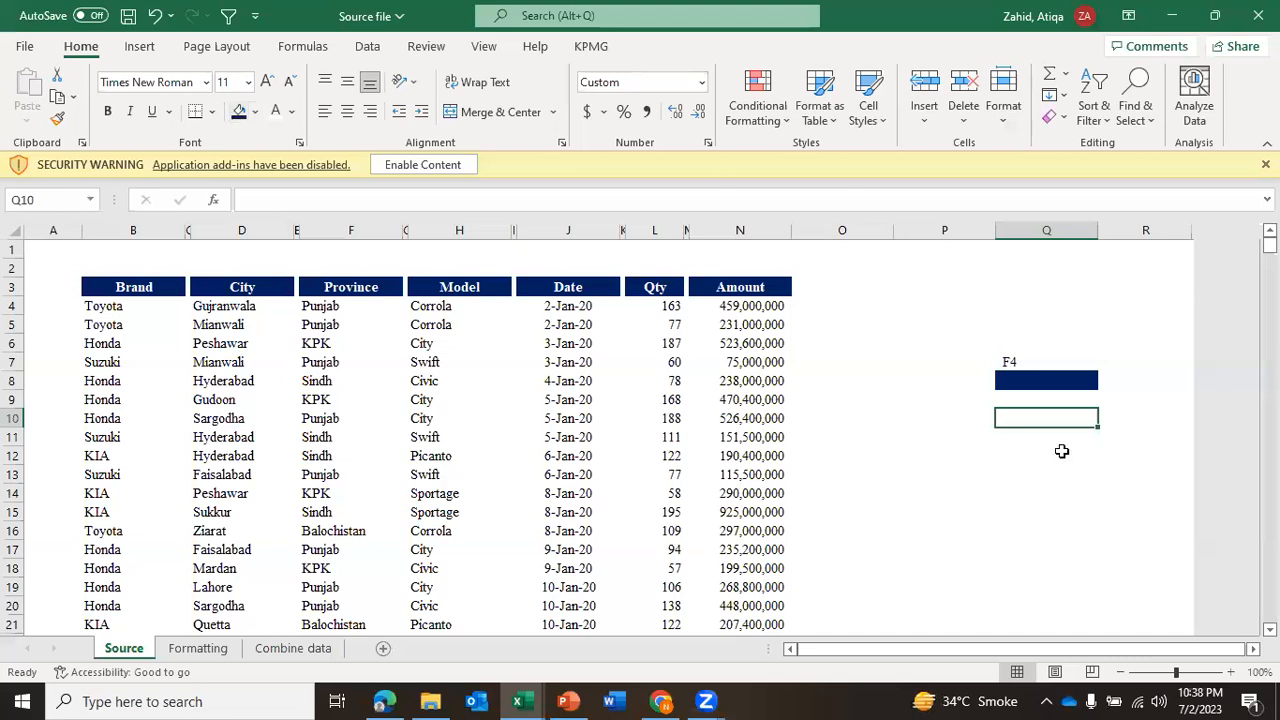
key("F4")
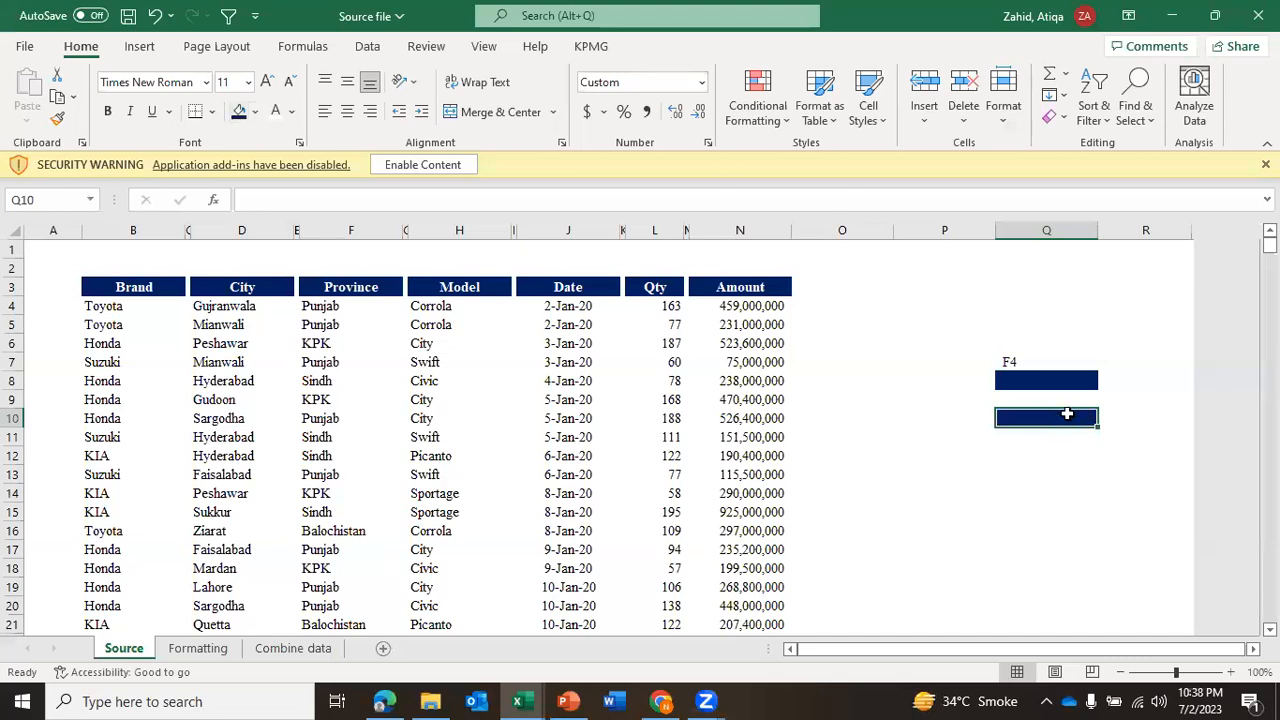
key("ctrl+z")
key("ctrl+z")
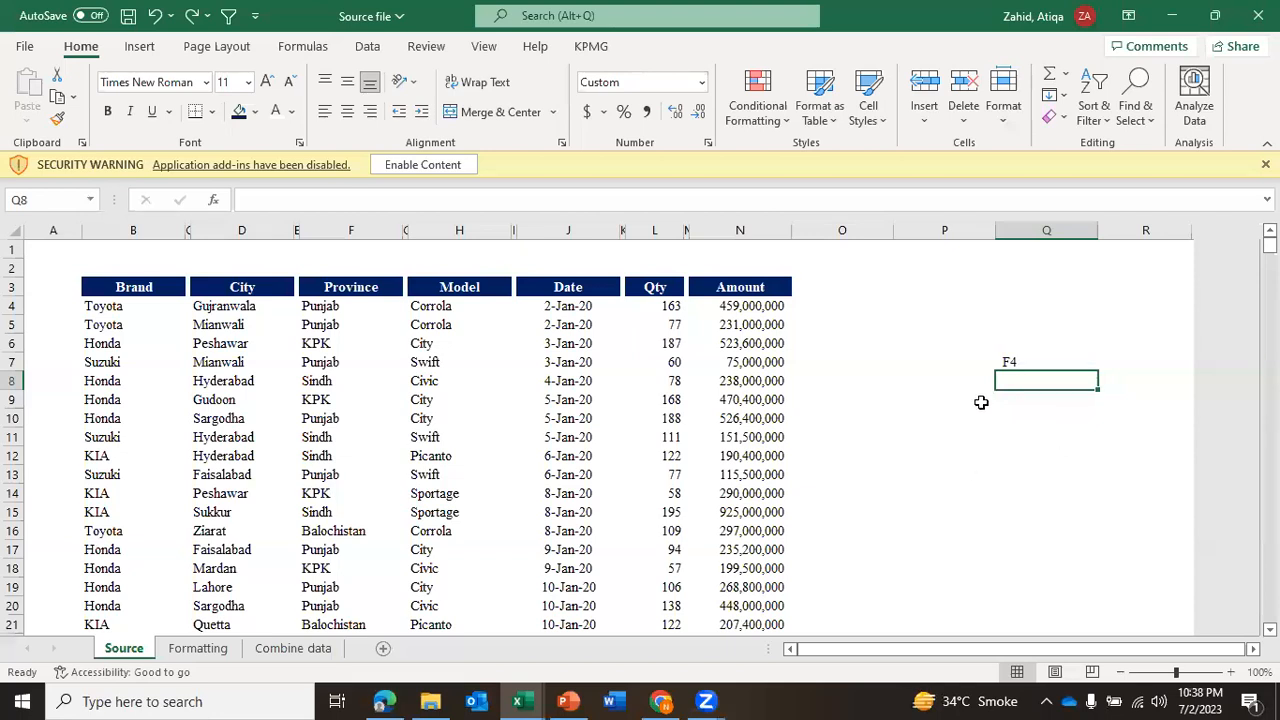
Apply All Borders with a fine dotted line style to the Brand data cells from B4 down to the last row.
left_click(150, 307)
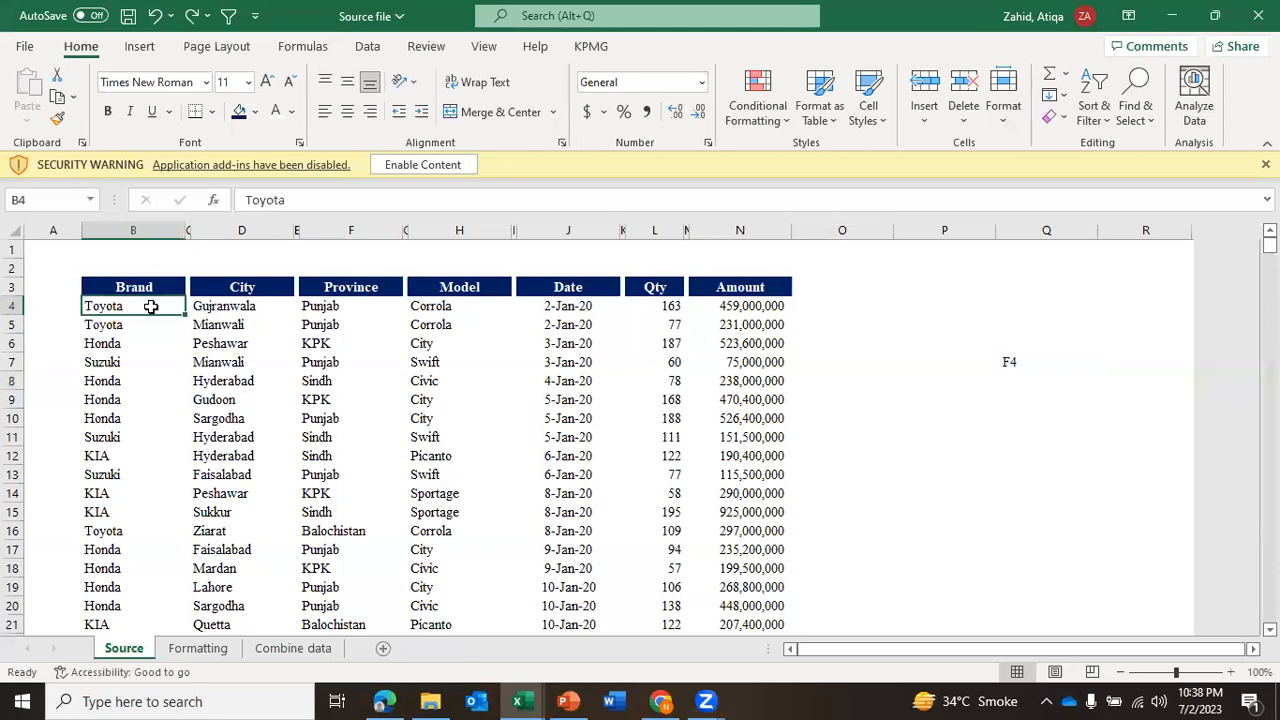
key("ctrl+shift+Down")
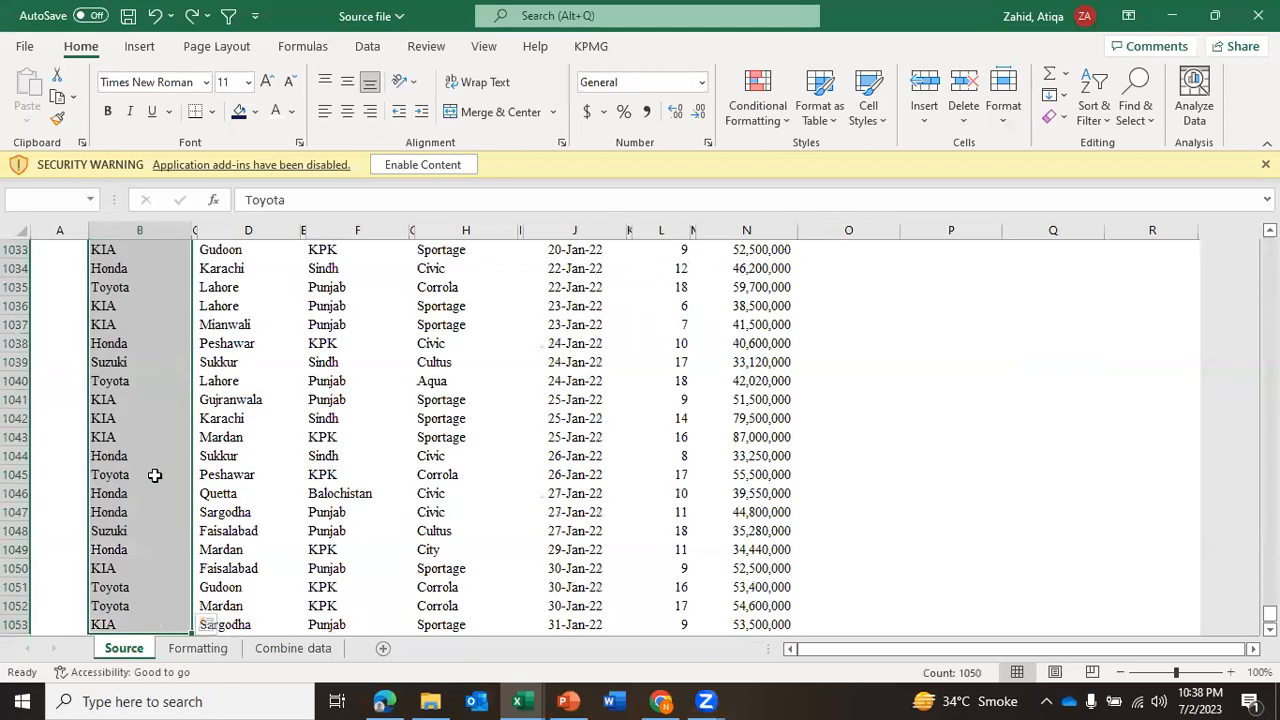
left_click(160, 476)
key("ctrl+Up")
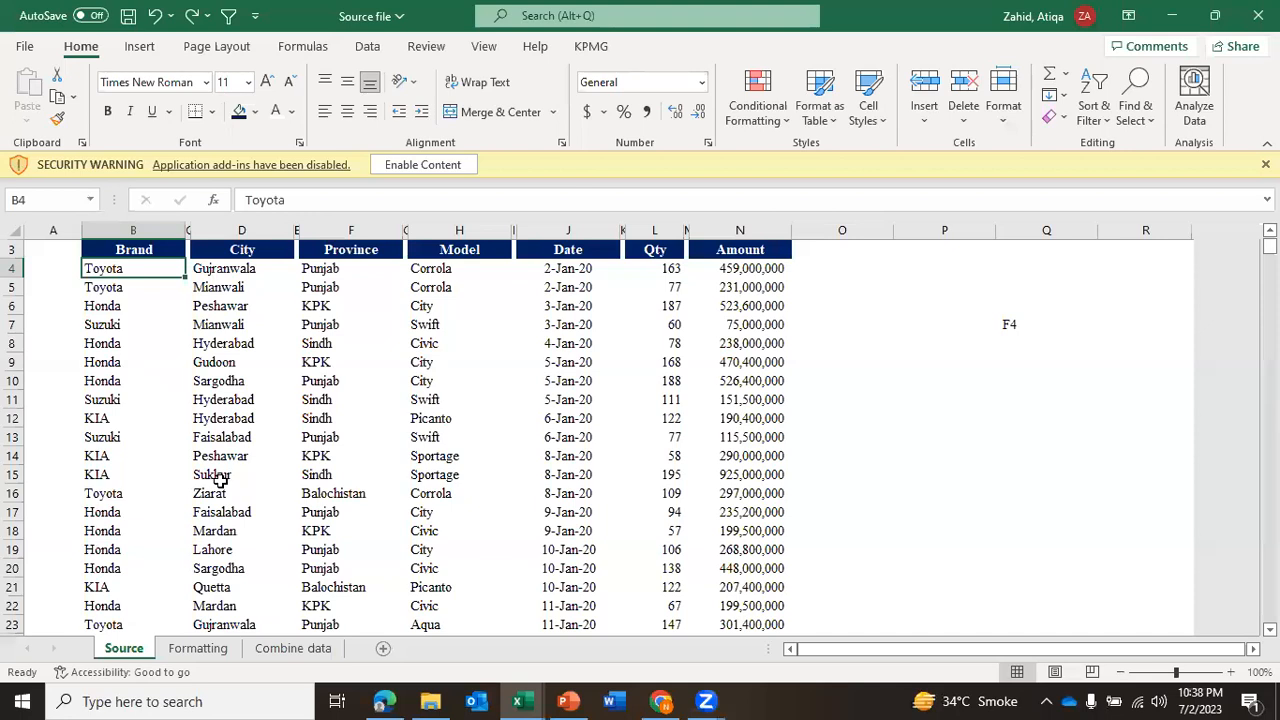
key("ctrl+shift+Down")
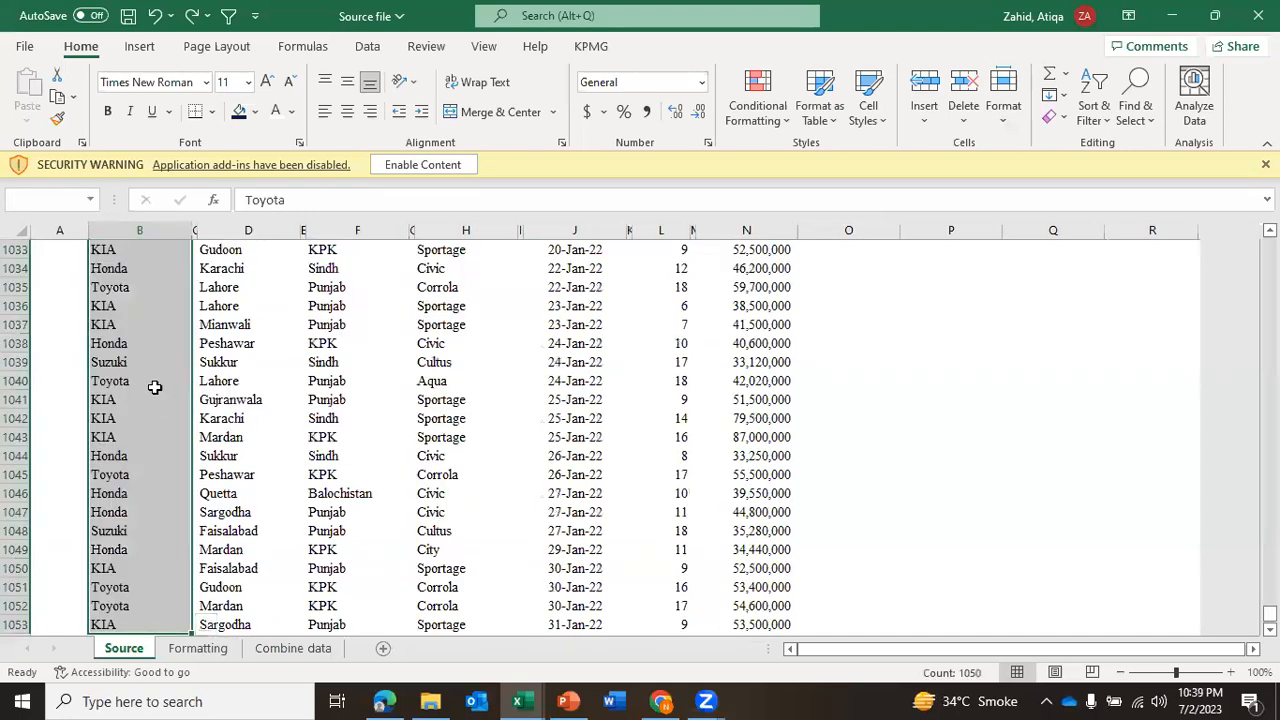
left_click(213, 112)
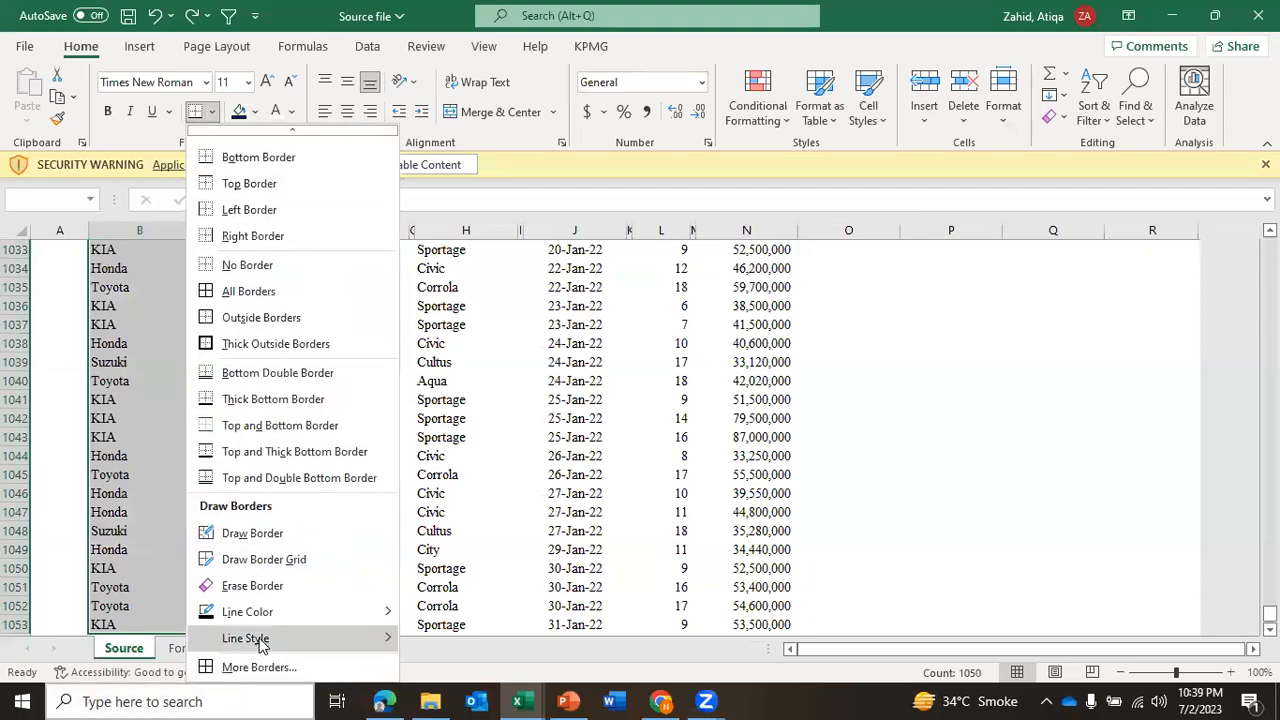
mouse_move(257, 637)
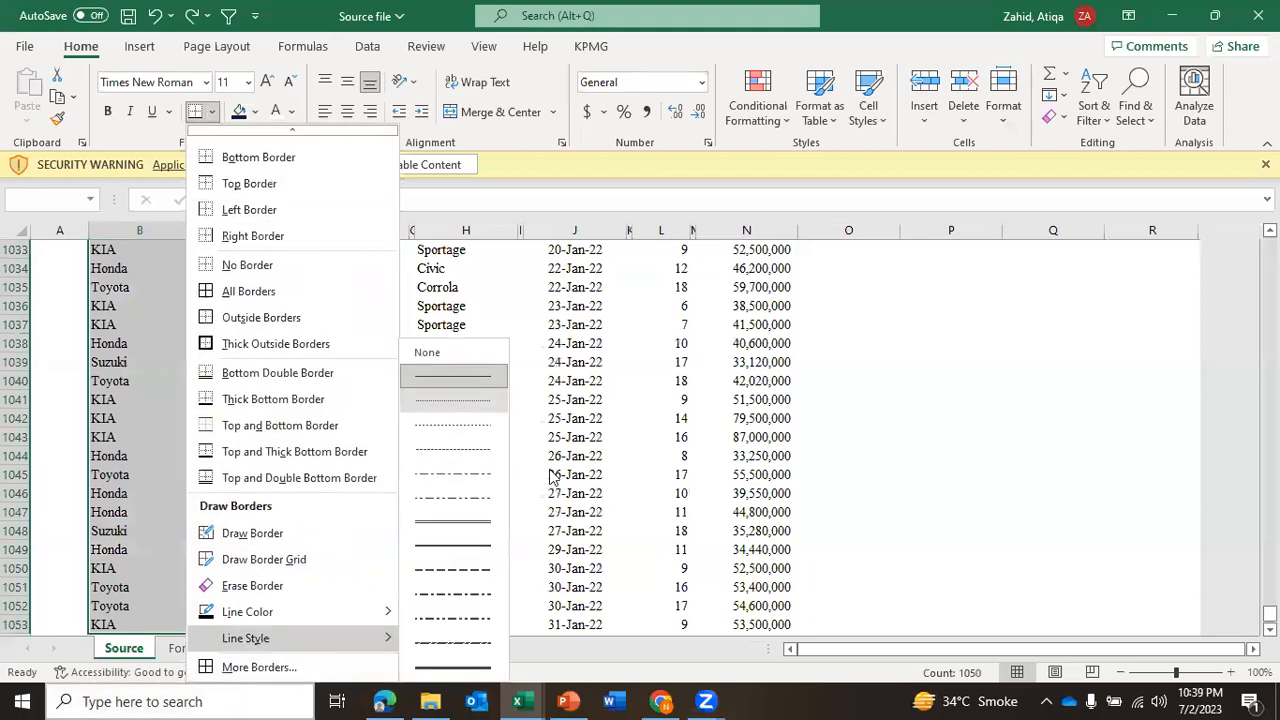
left_click(213, 113)
left_click(213, 115)
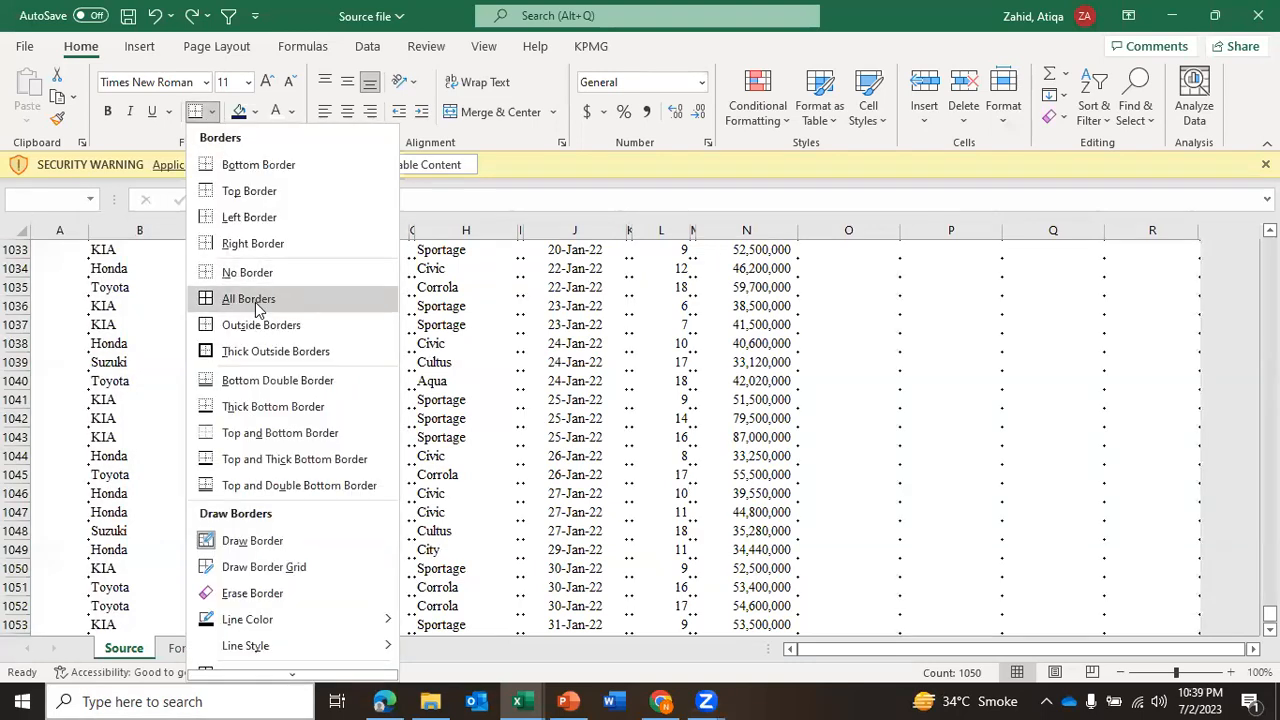
left_click(255, 299)
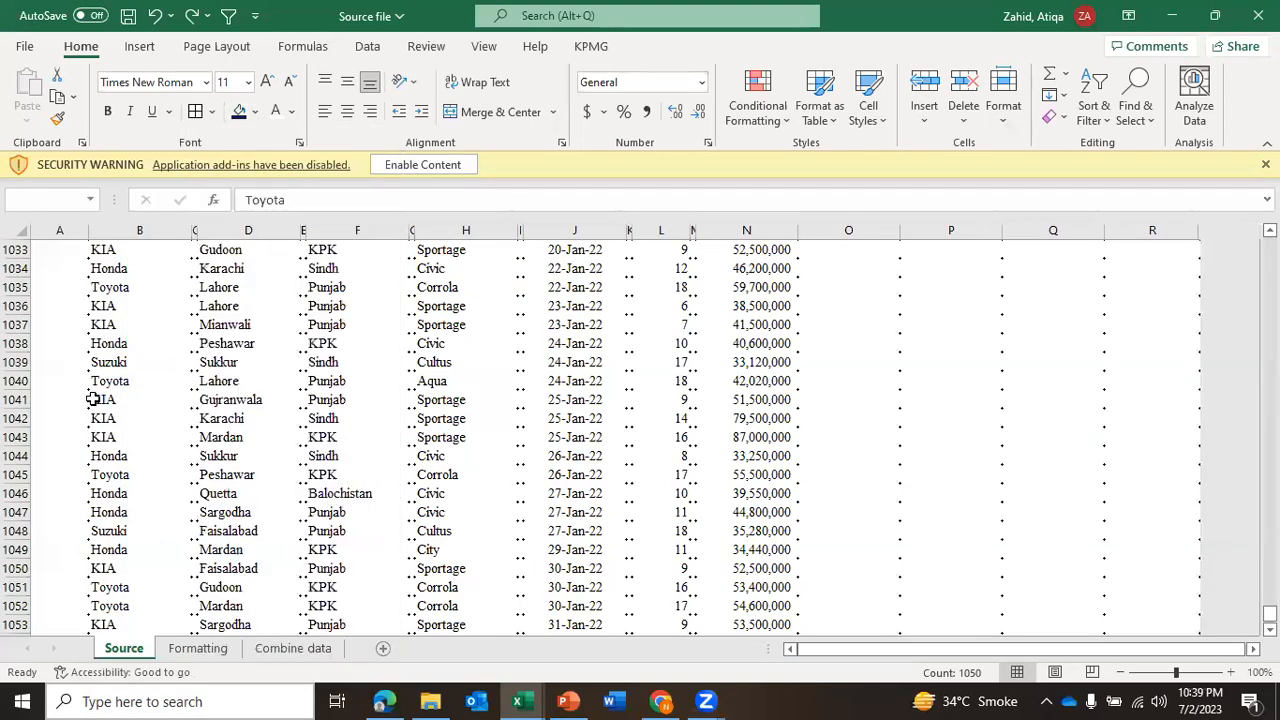
Check the borders on the first data rows of the Brand column.
key("ctrl+BackSpace")
left_click(144, 398)
left_click(151, 306)
key("Down")
key("Down")
key("Down")
key("Down")
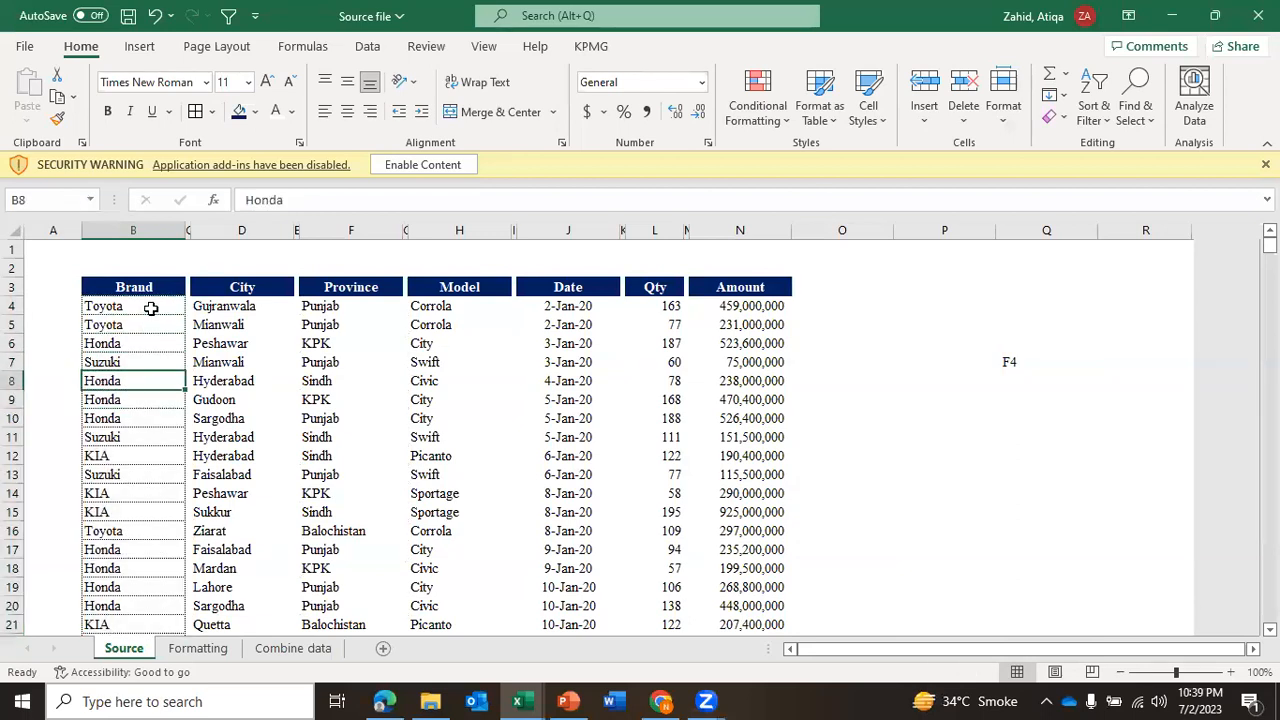
key("Up")
key("Up")
key("Up")
key("Up")
Reapply All Borders in the dotted line style to the Brand data cells from B4 down to the last row.
key("ctrl+shift+Down")
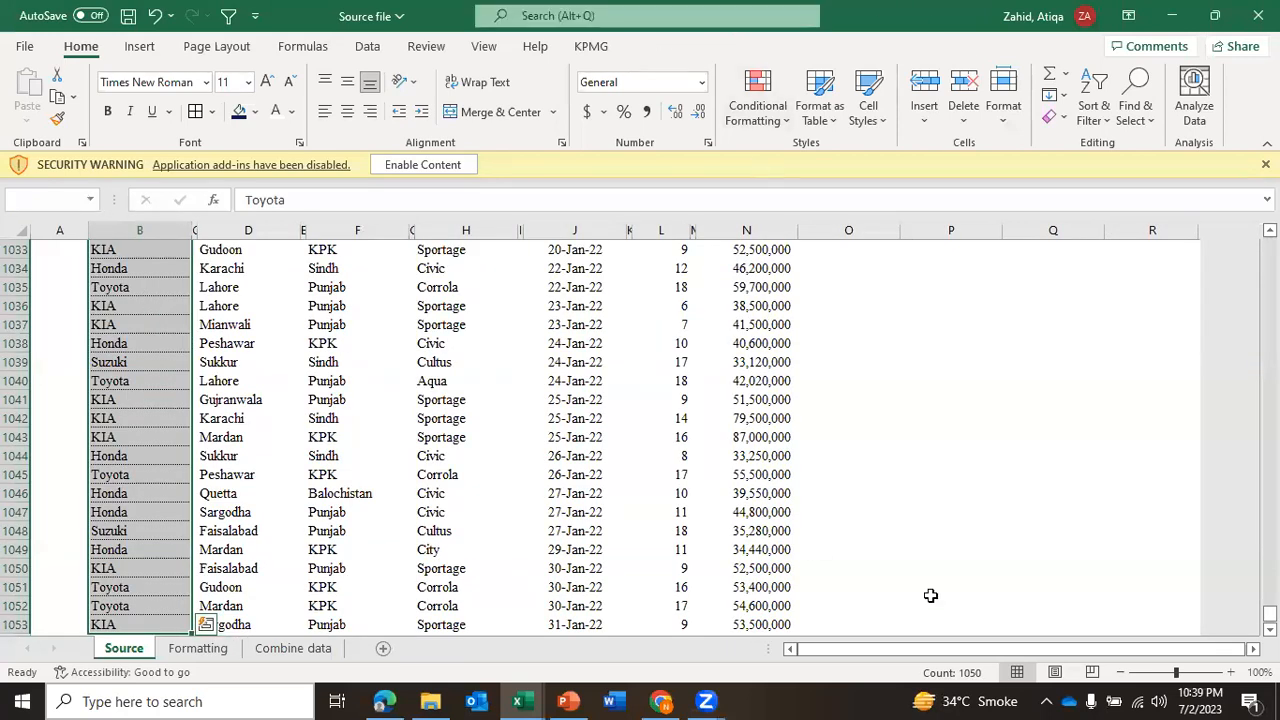
key("ctrl+t")
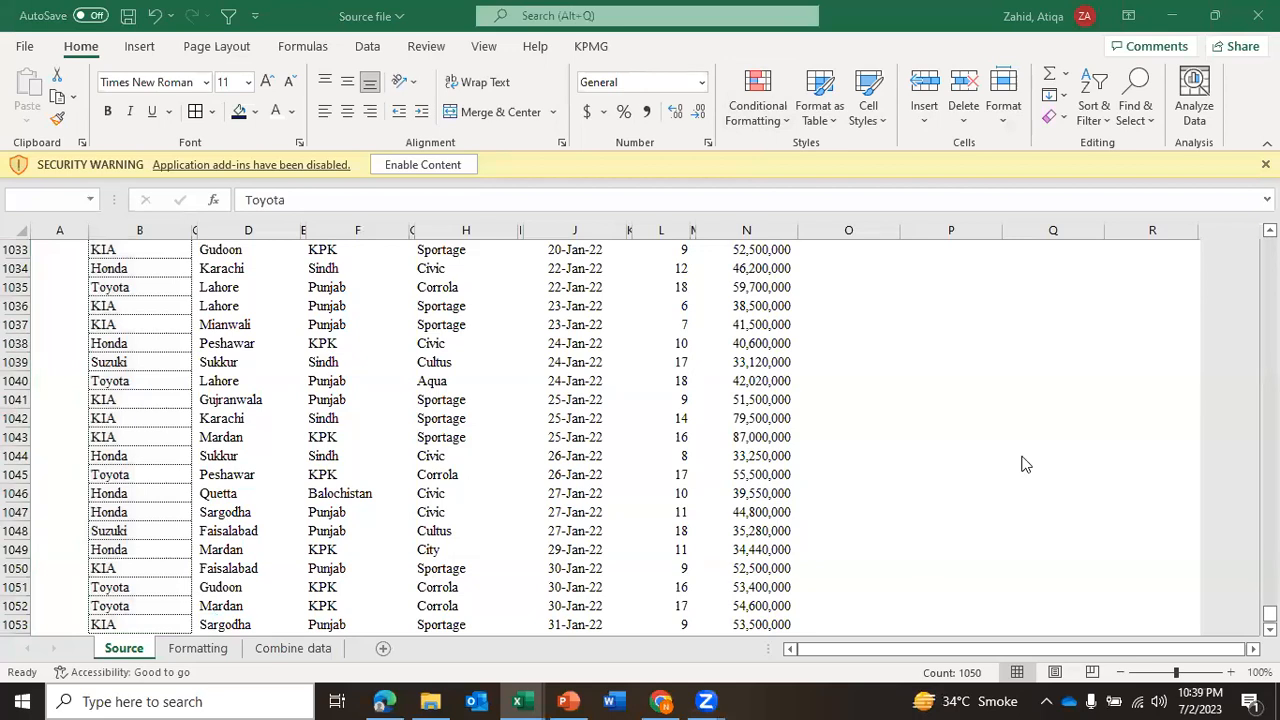
left_click(156, 353)
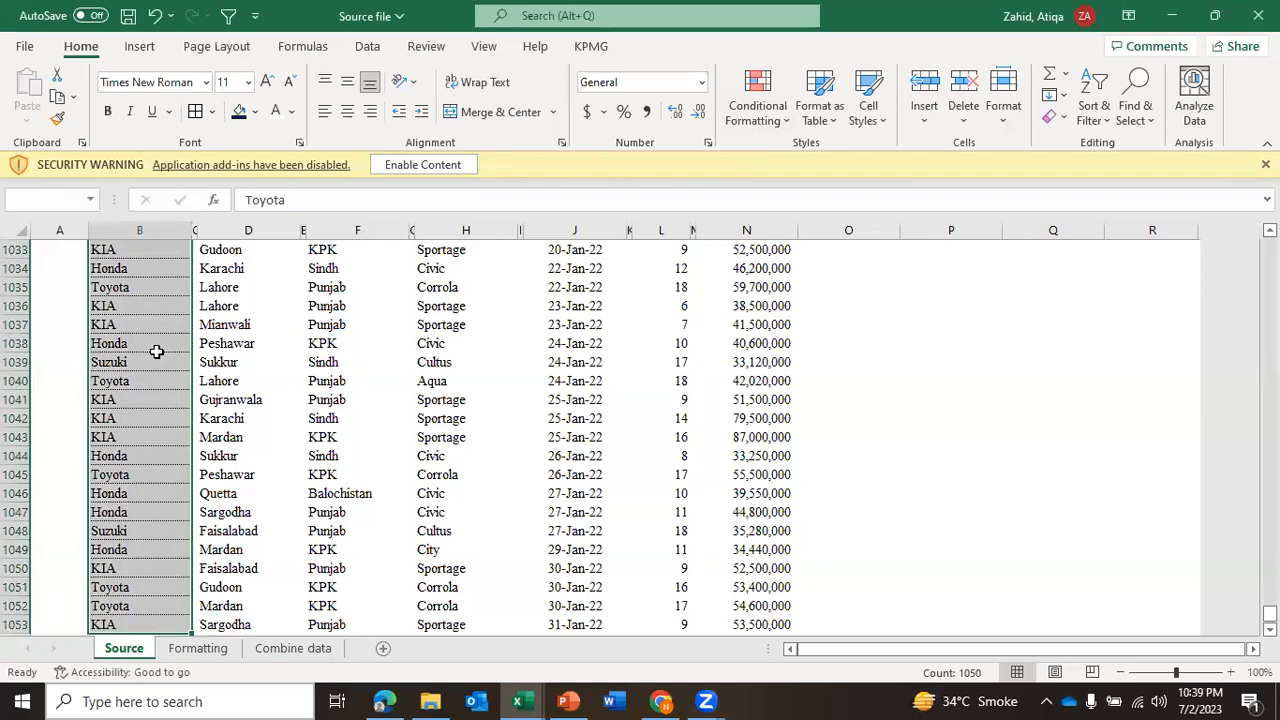
left_click(212, 113)
left_click(212, 111)
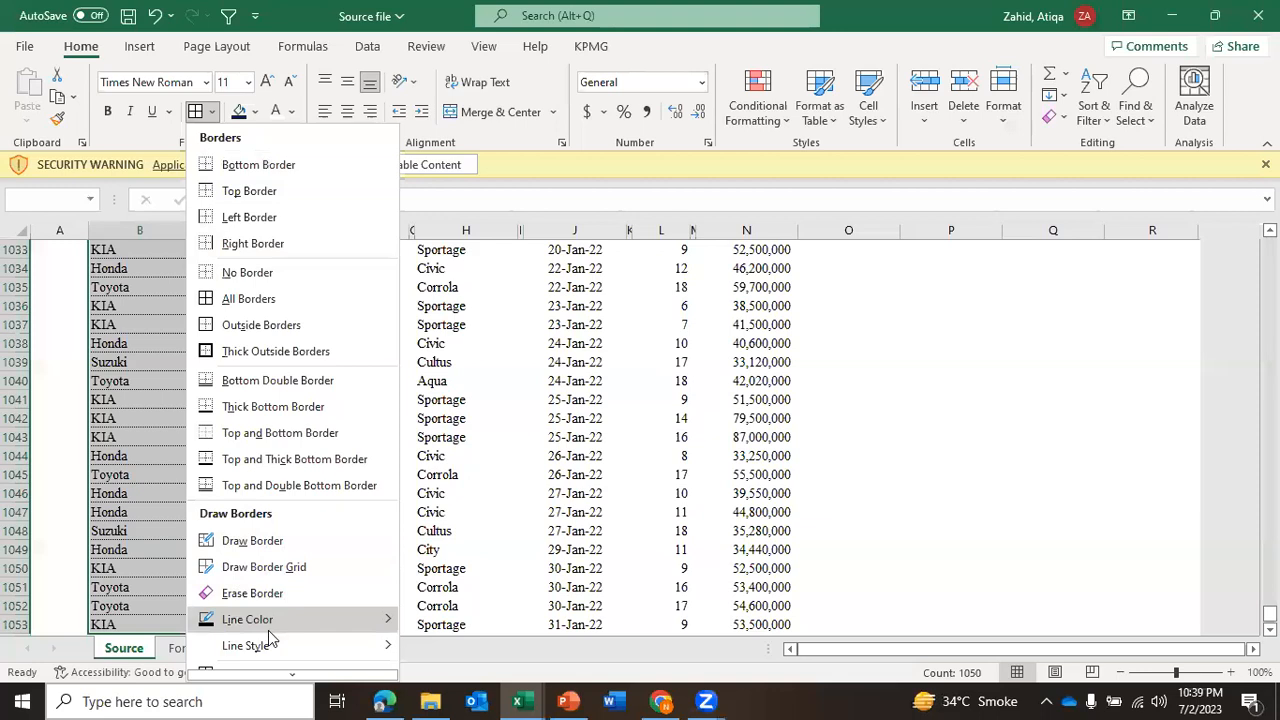
mouse_move(283, 648)
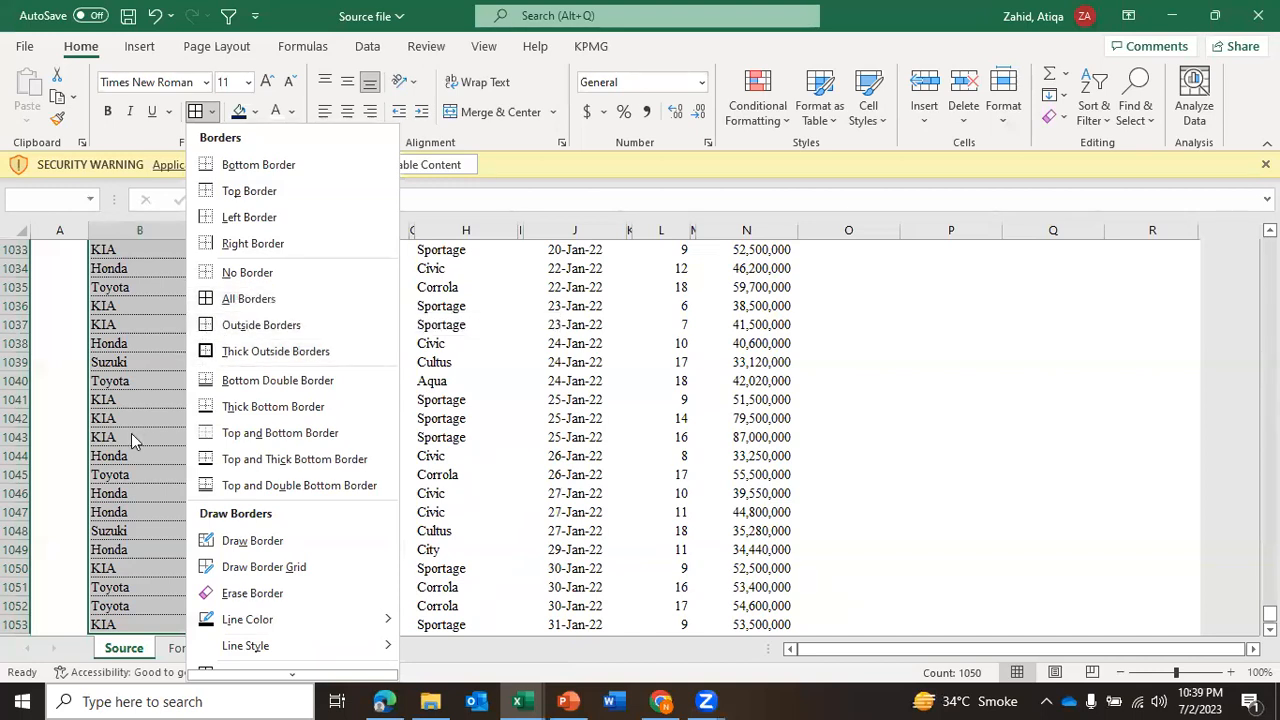
left_click(214, 326)
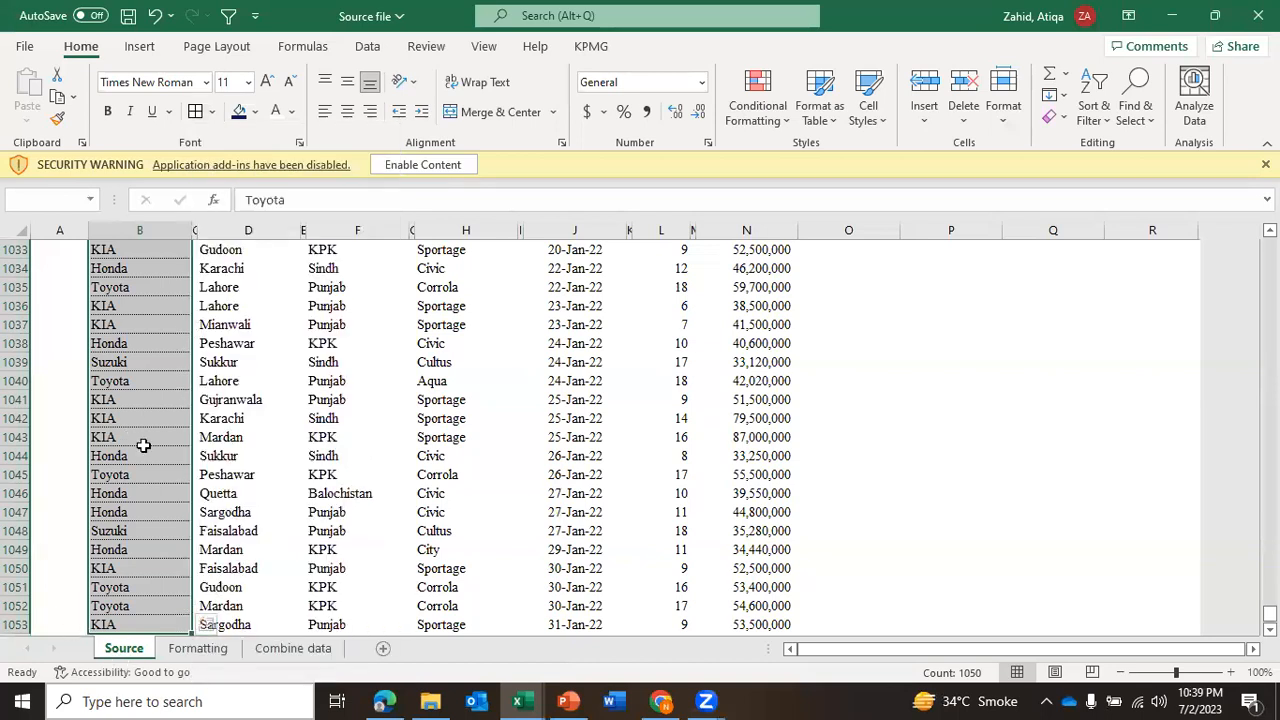
Repeat the dotted borders on the City data cells from D4 down to the last row.
key("ctrl+Home")
key("Right")
key("Up")
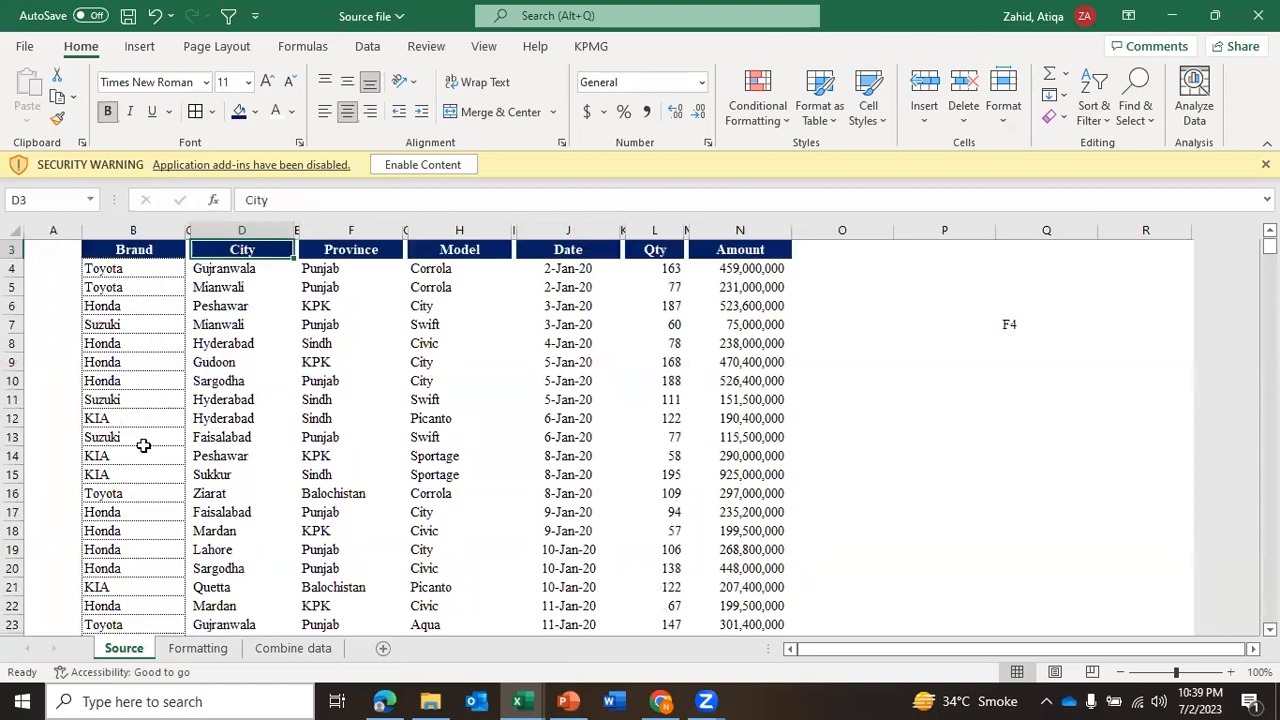
key("Down")
key("ctrl+shift+Down")
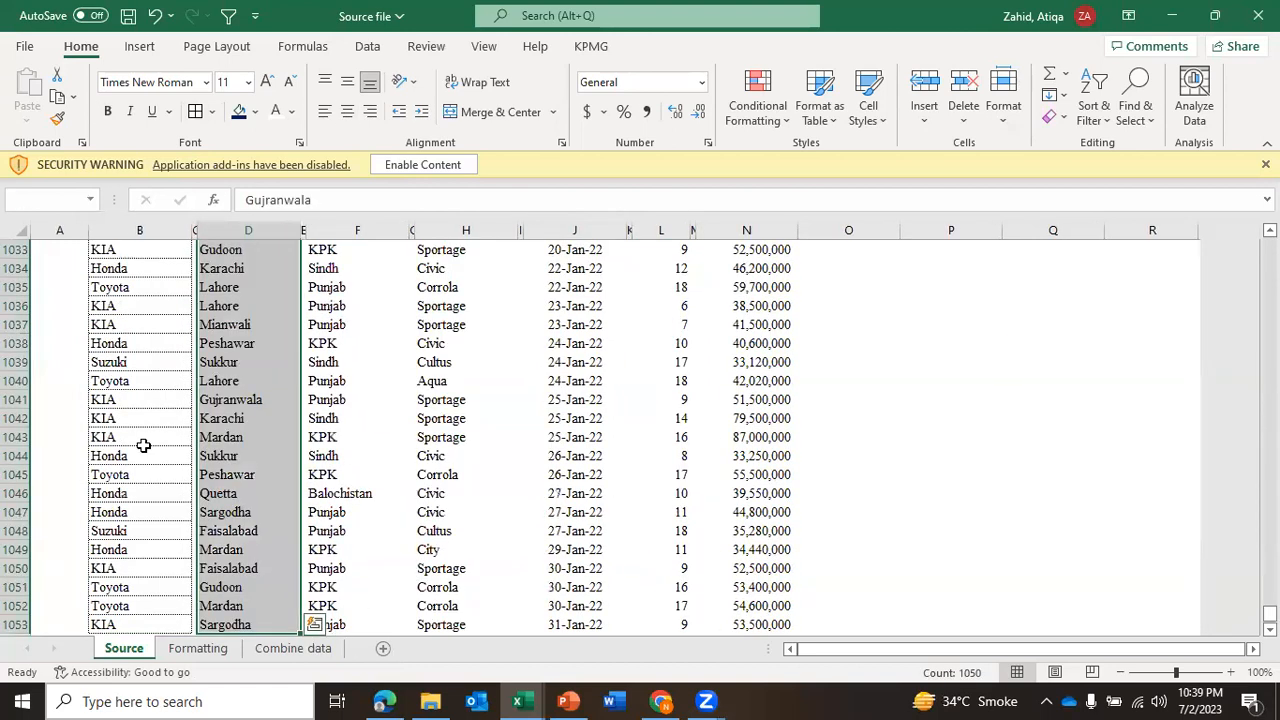
Repeat the dotted borders on the Province and Model data cells from row 4 down to the last row.
key("Right")
key("Right")
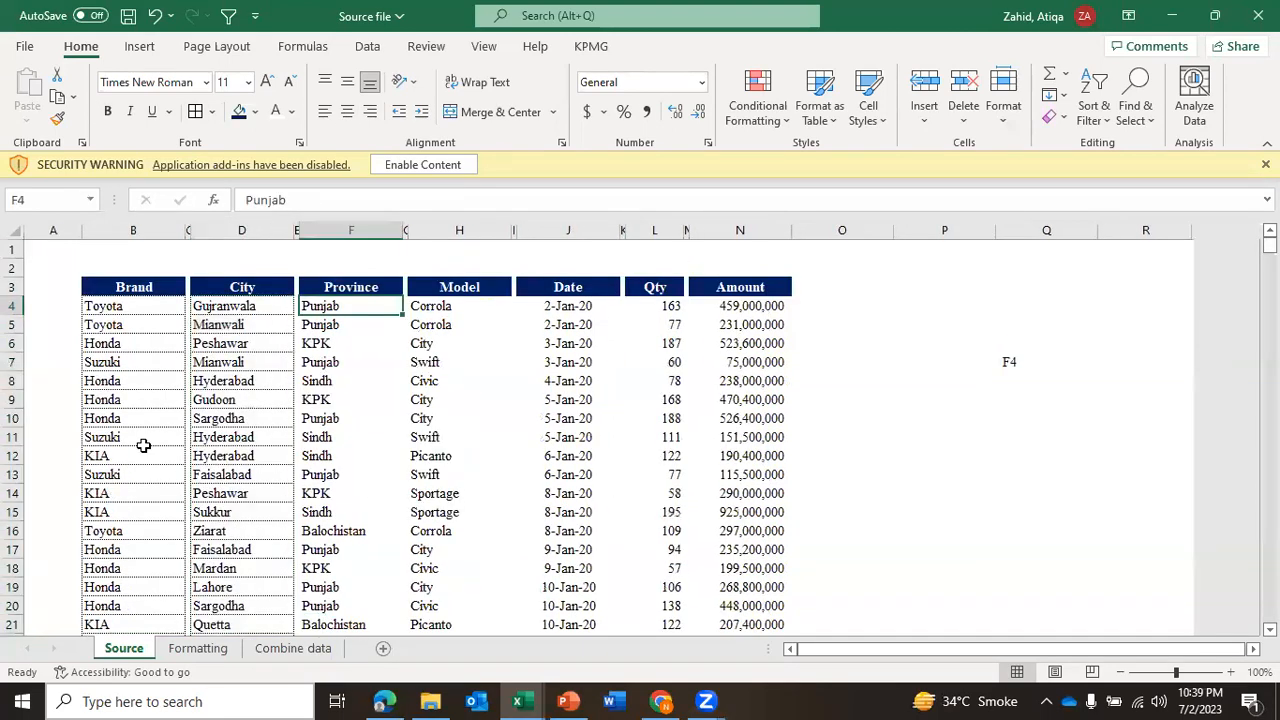
key("ctrl+shift+Down")
key("ctrl+BackSpace")
key("Right")
key("Right")
key("ctrl+shift+Down")
key("ctrl+BackSpace")
Repeat the dotted borders on the Date and Qty data cells from row 4 down to the last row.
key("Right")
key("Right")
key("ctrl+shift+Down")
key("ctrl+BackSpace")
key("Right")
key("Right")
key("ctrl+shift+Down")
key("ctrl+BackSpace")
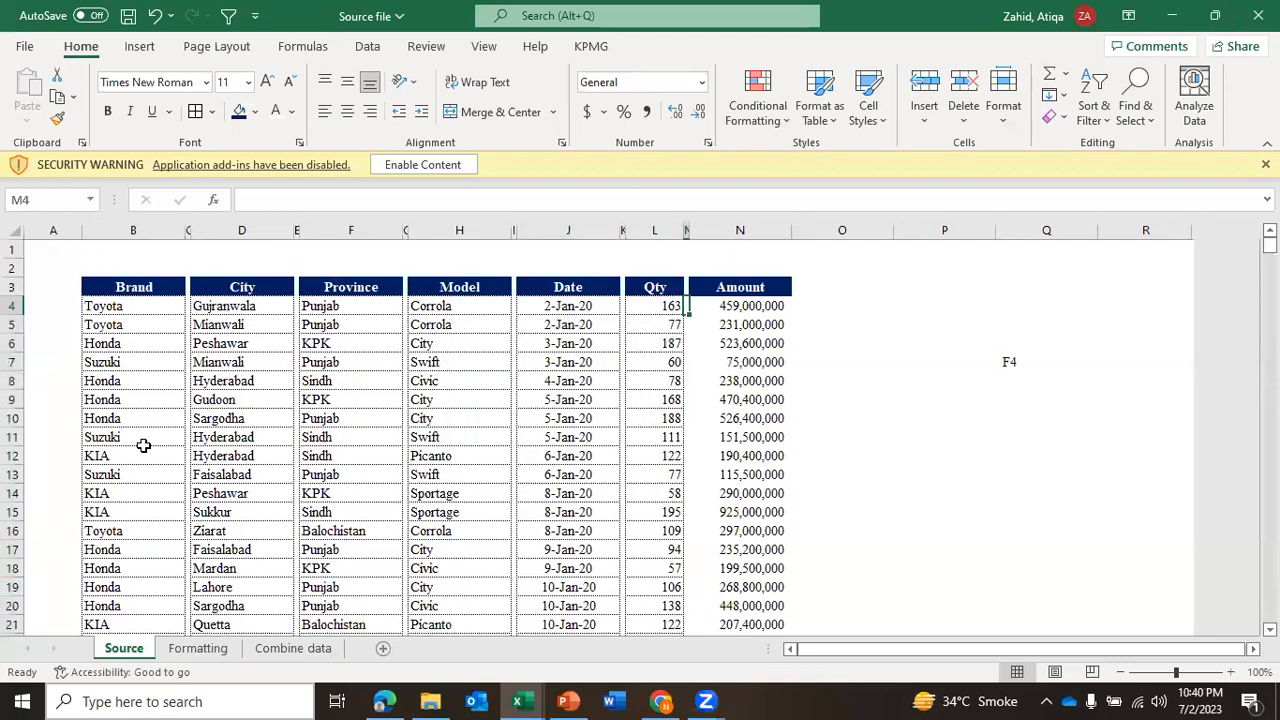
Repeat the dotted borders on the Amount data cells from N4 down to the last row.
key("Right")
key("Right")
key("ctrl+shift+Down")
key("Up")
key("Up")
key("Up")
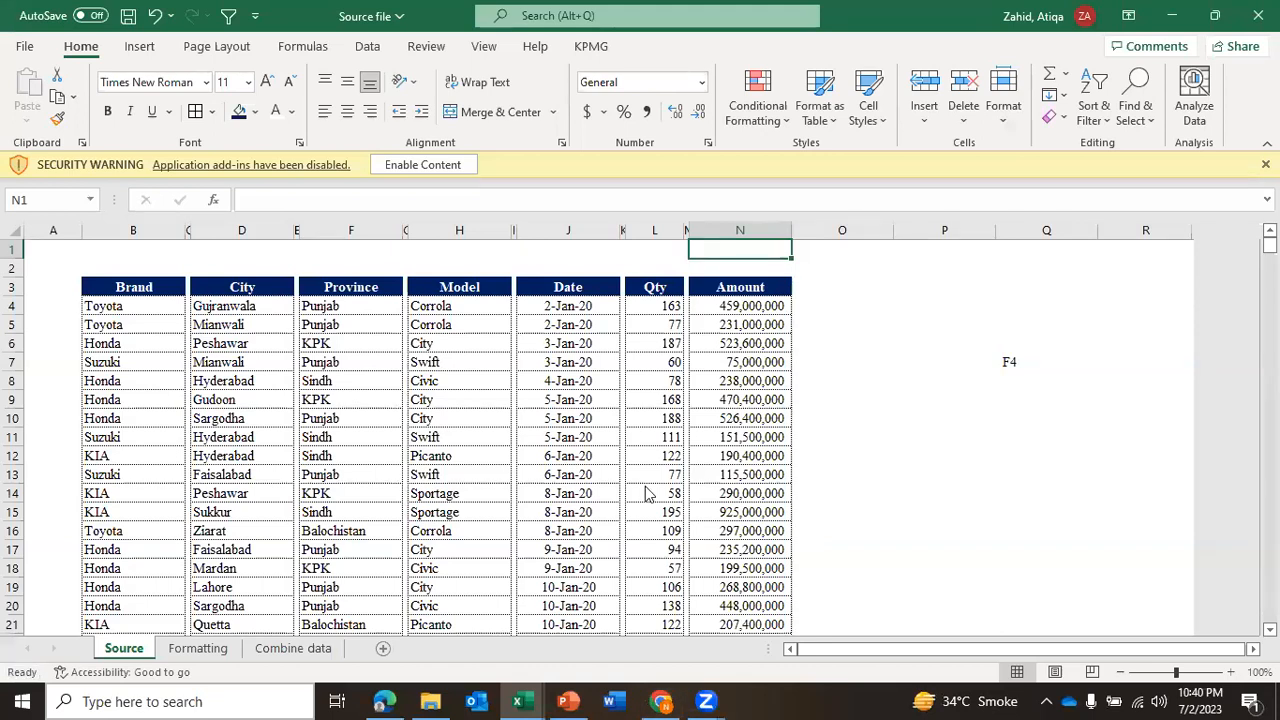
Open the Combine data sheet and select cell I5 under the existing combined line.
left_click(649, 552)
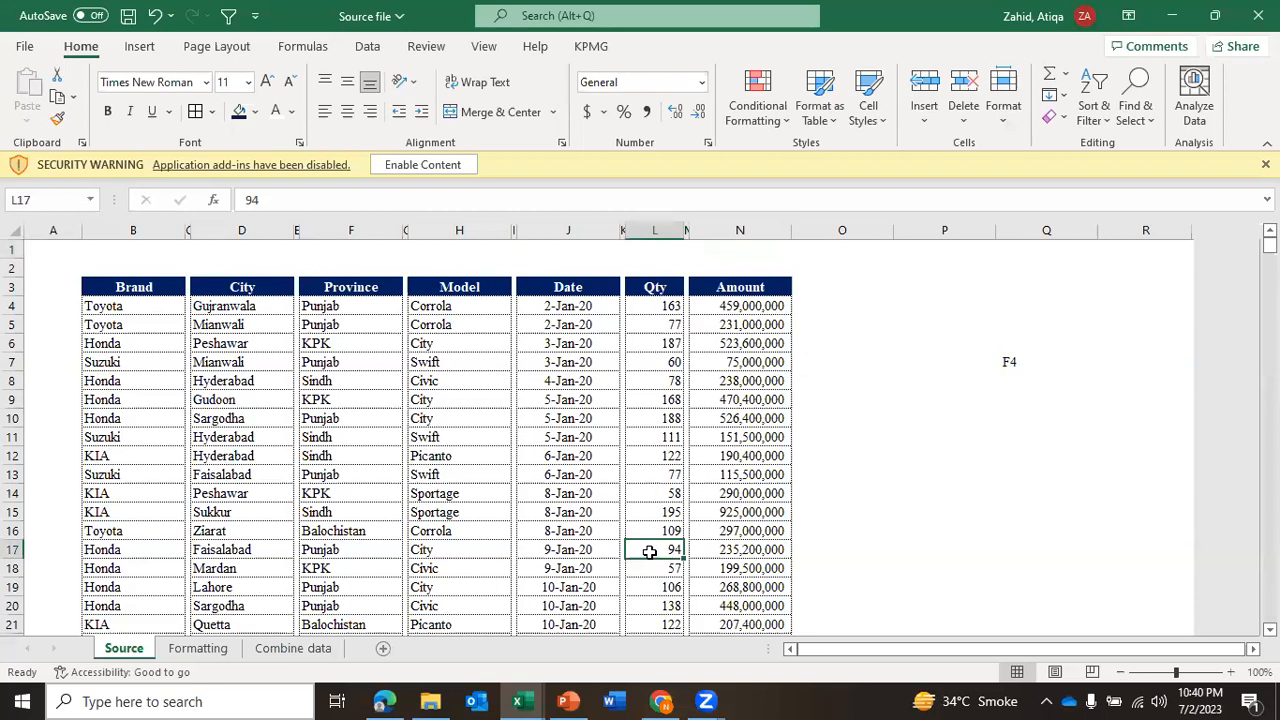
left_click(185, 652)
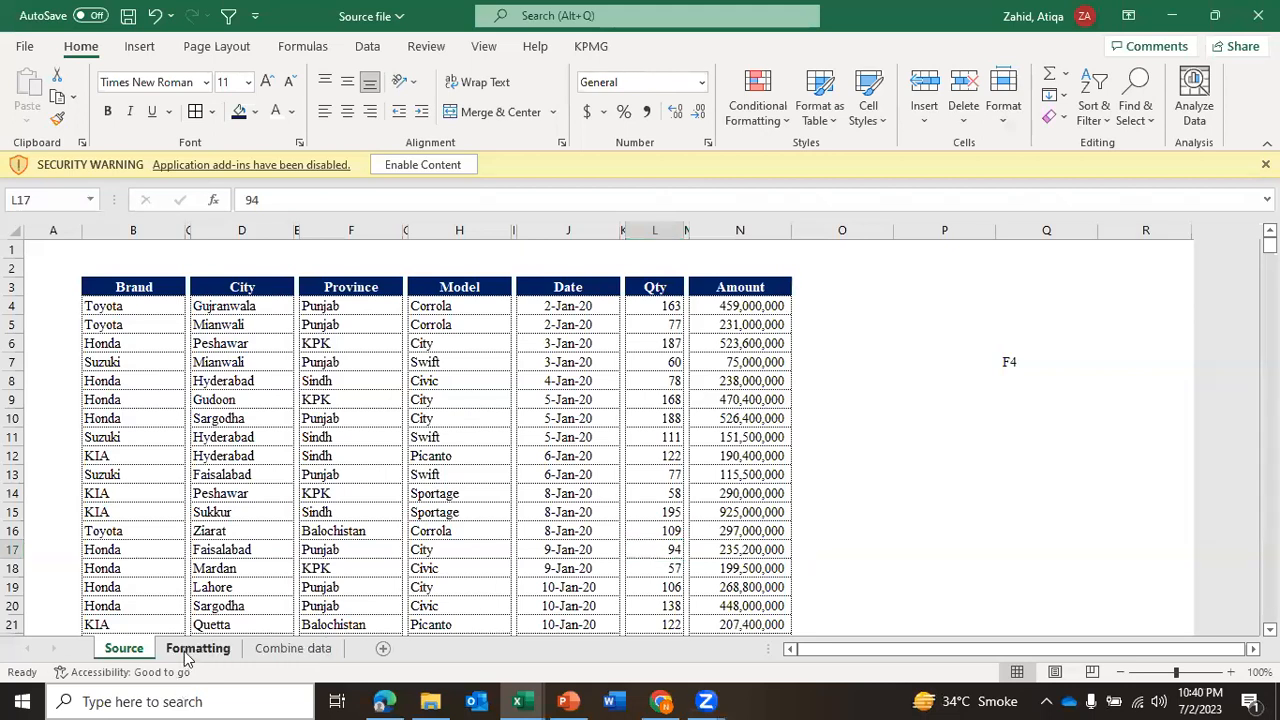
left_click(290, 650)
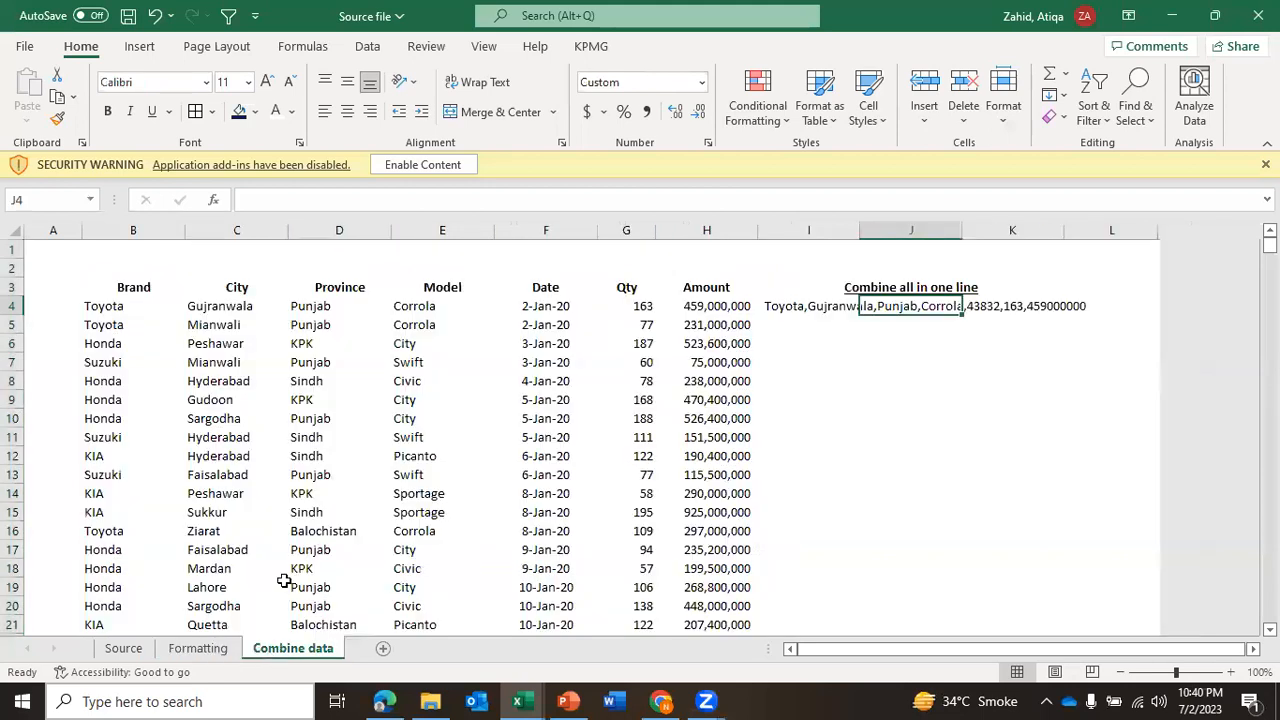
left_click(784, 326)
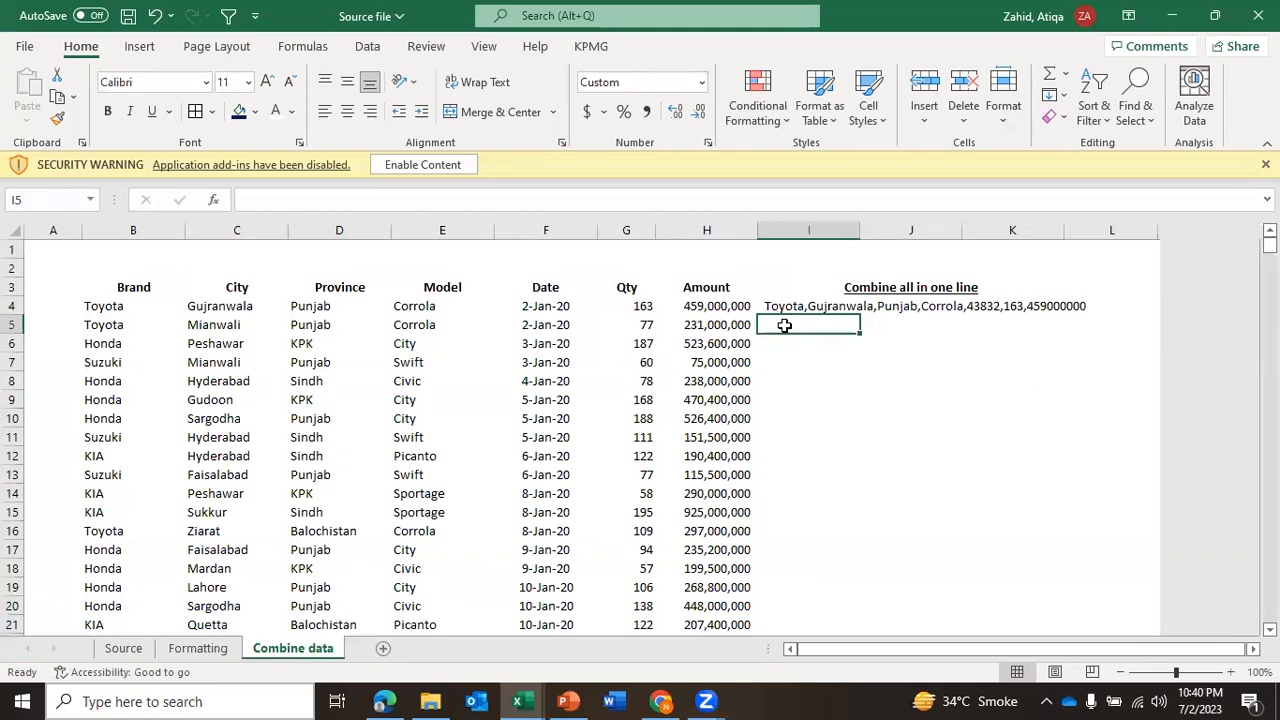
Examine the row 4 values from Brand to Amount and the formula in I4 that combines them into one line.
left_click(158, 306)
key("Right")
key("Right")
key("Right")
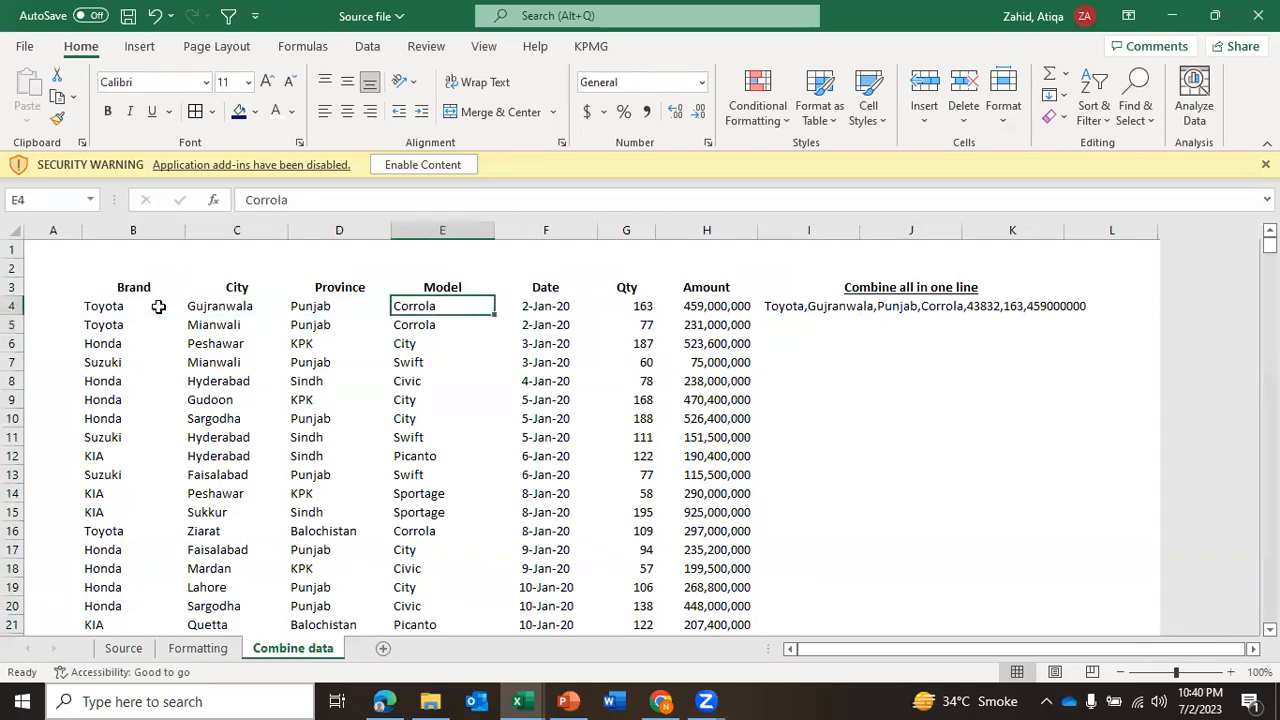
key("Right")
key("Right")
key("Right")
key("Right")
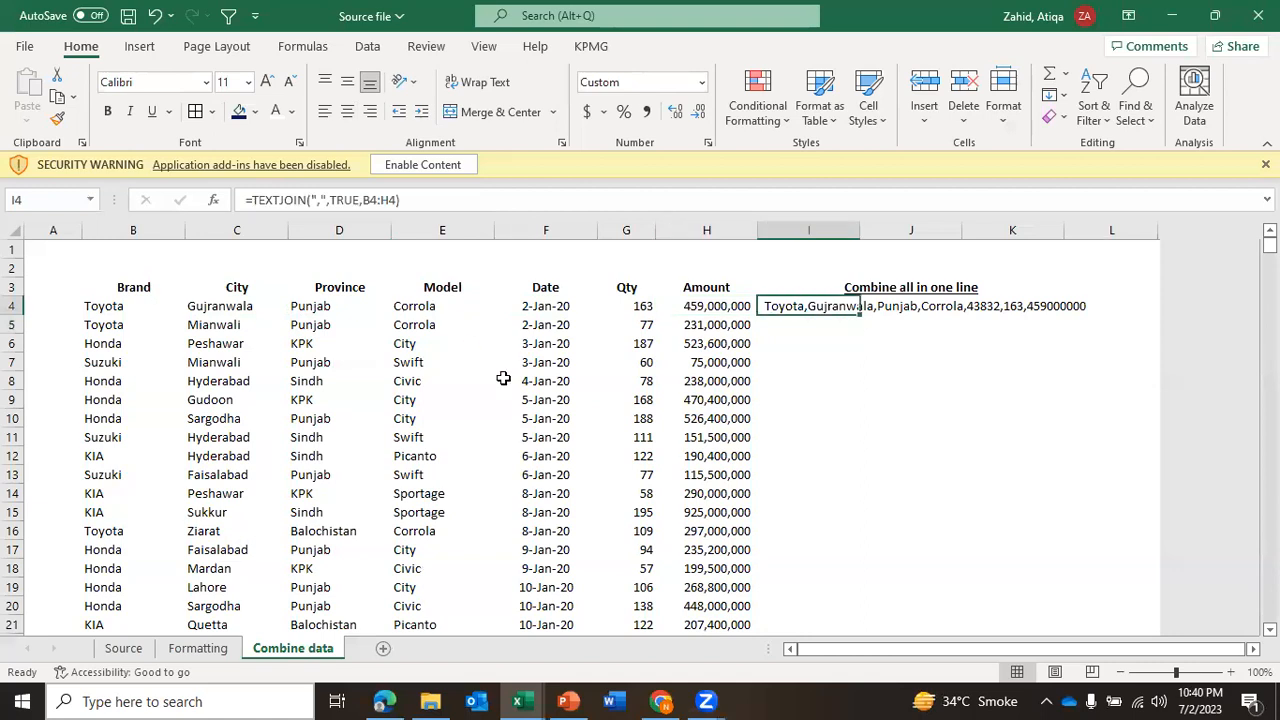
left_click(834, 324)
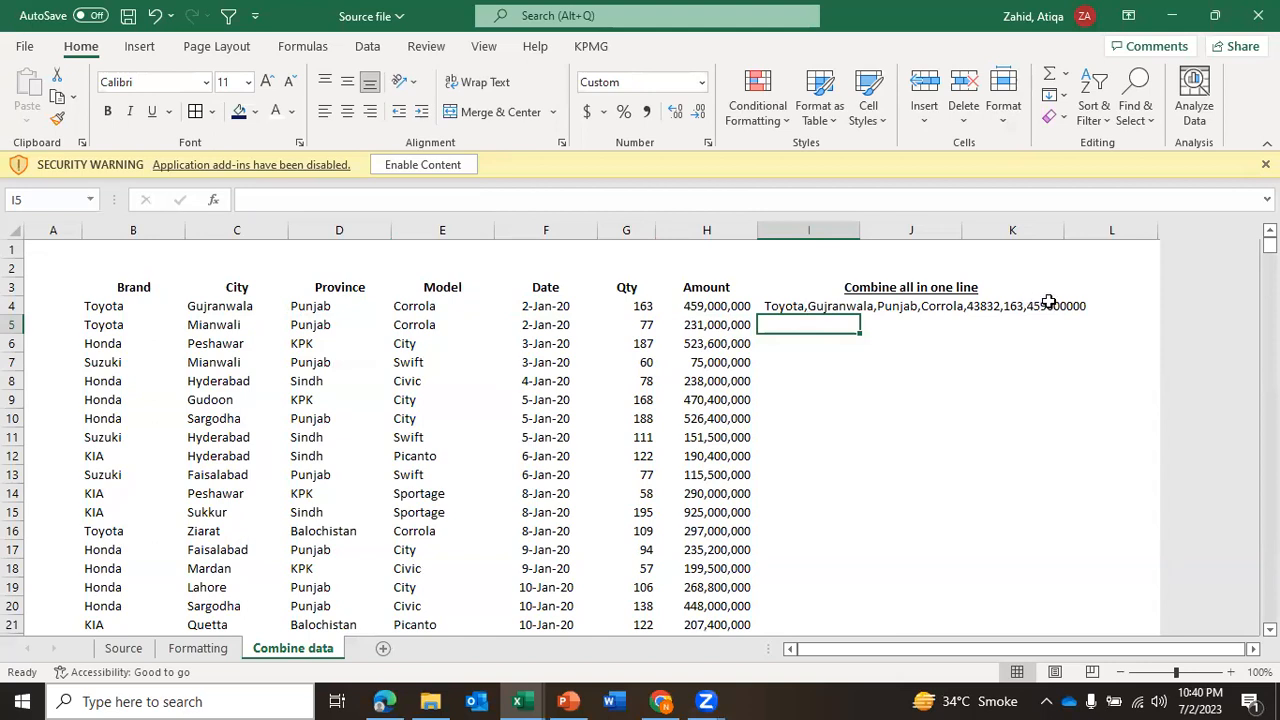
left_click(790, 306)
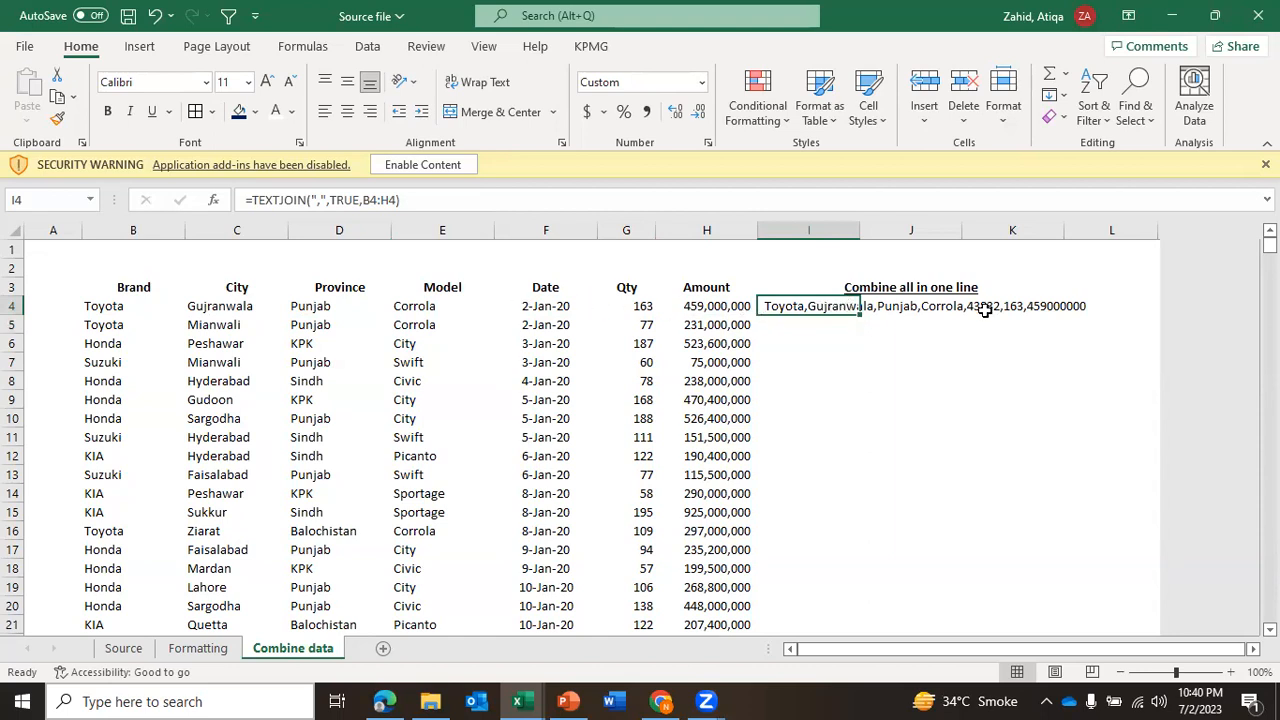
left_click(823, 322)
key("Up")
left_click(823, 322)
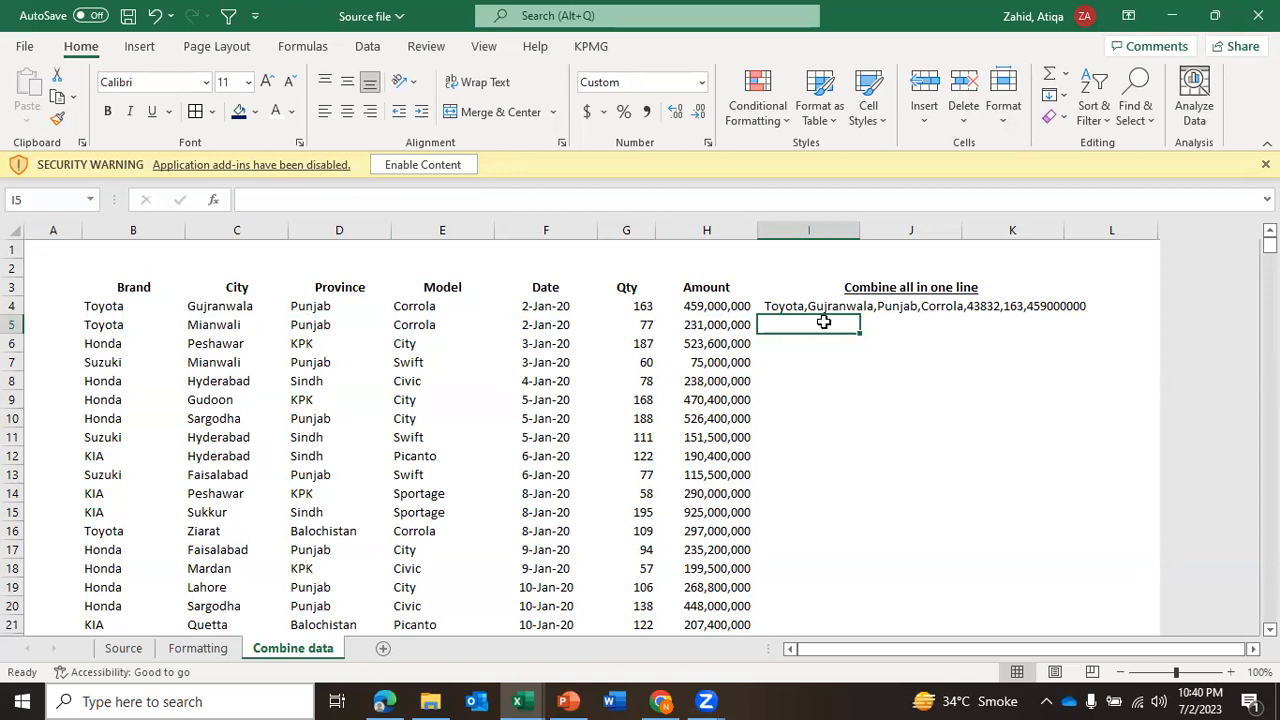
key("Up")
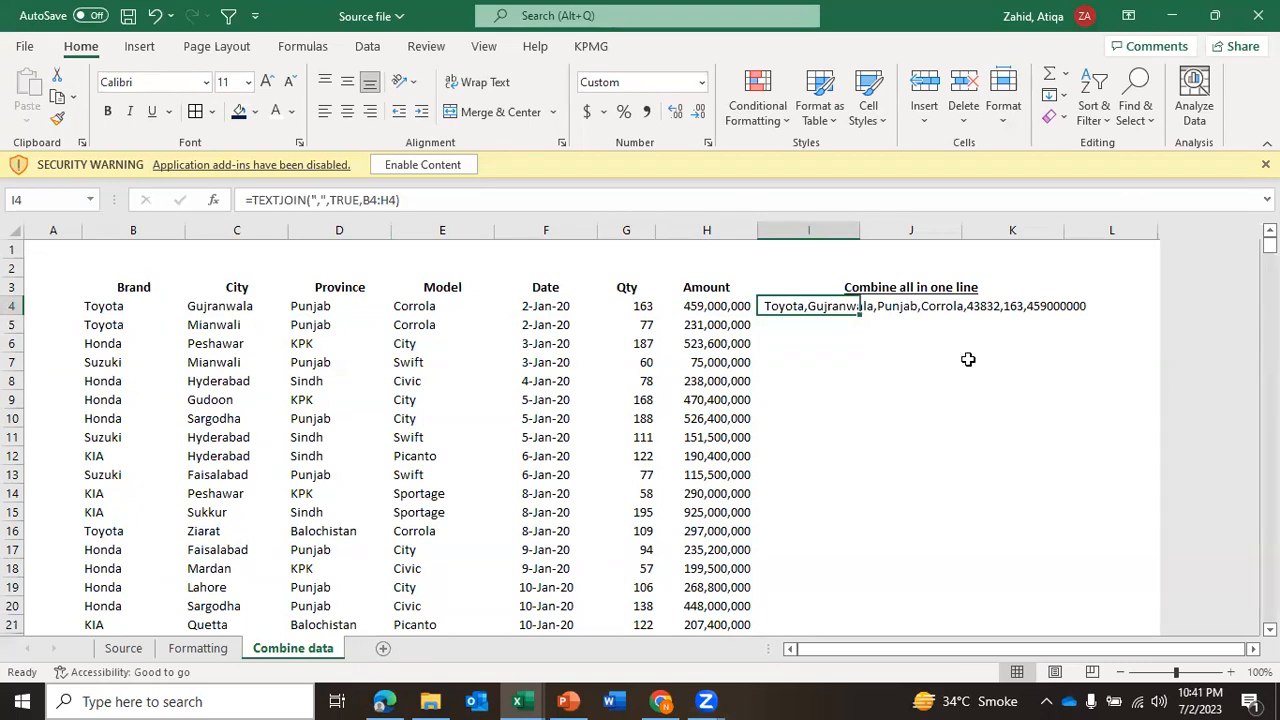
Enter =TEXTJOIN(",",TRUE,B5:H5) in cell I5 to combine the second data row with commas, ignoring empty cells.
key("Down")
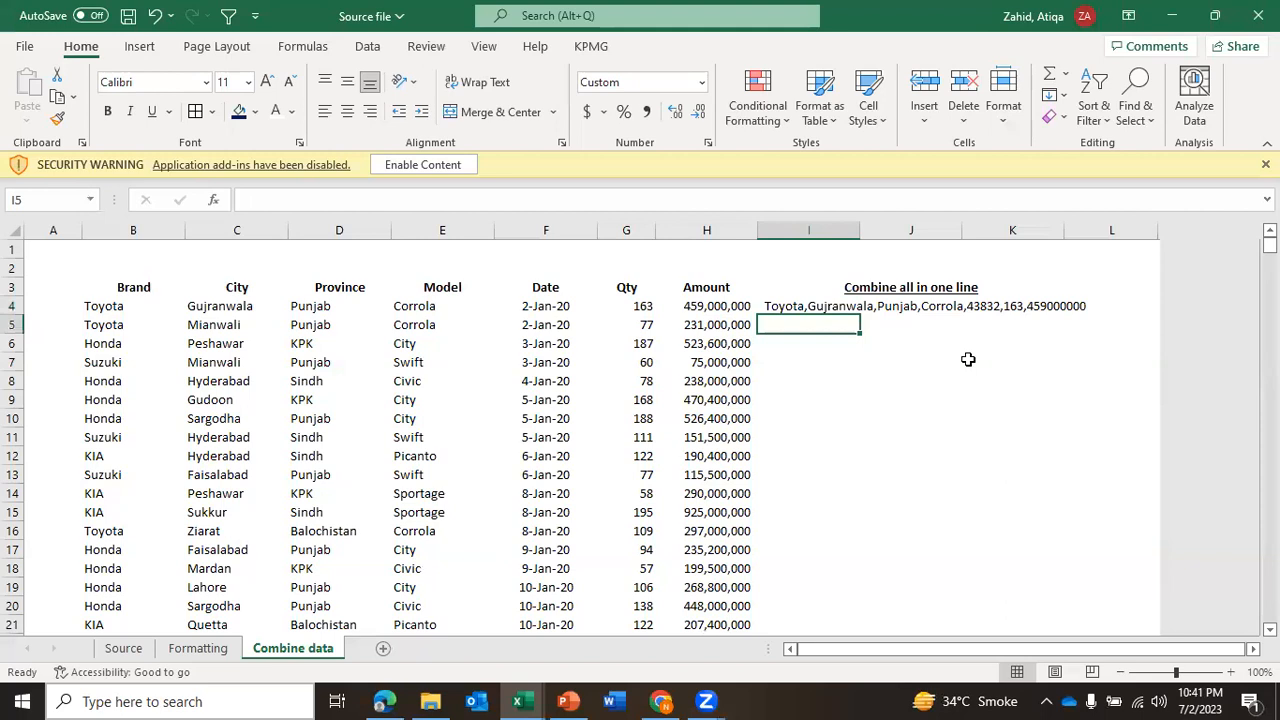
type("=TEX")
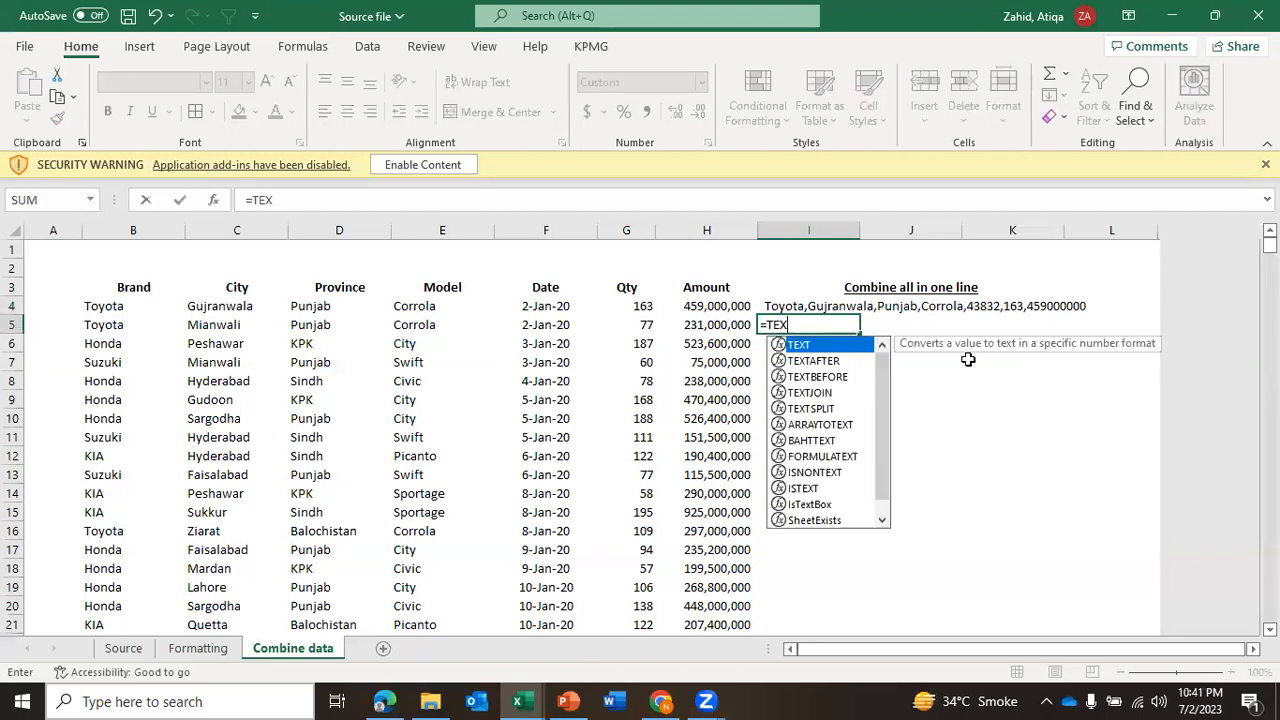
type("TJOIN(")
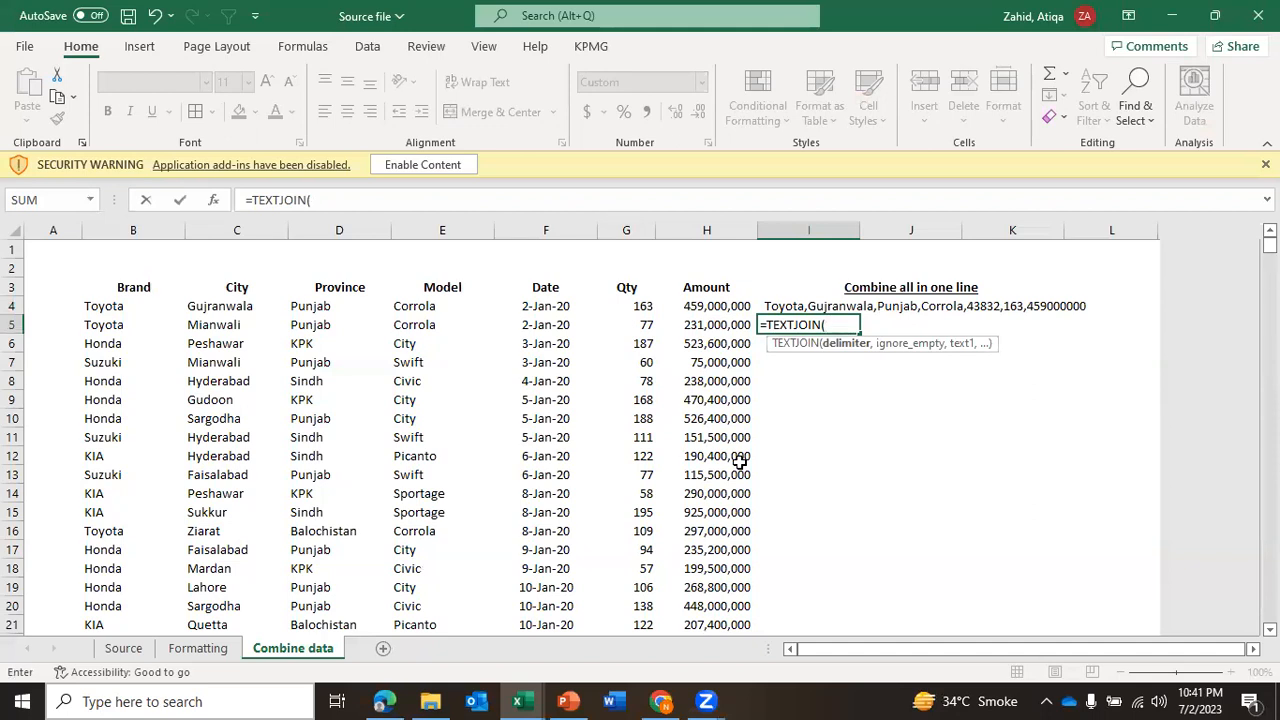
type("\",\"")
type(",")
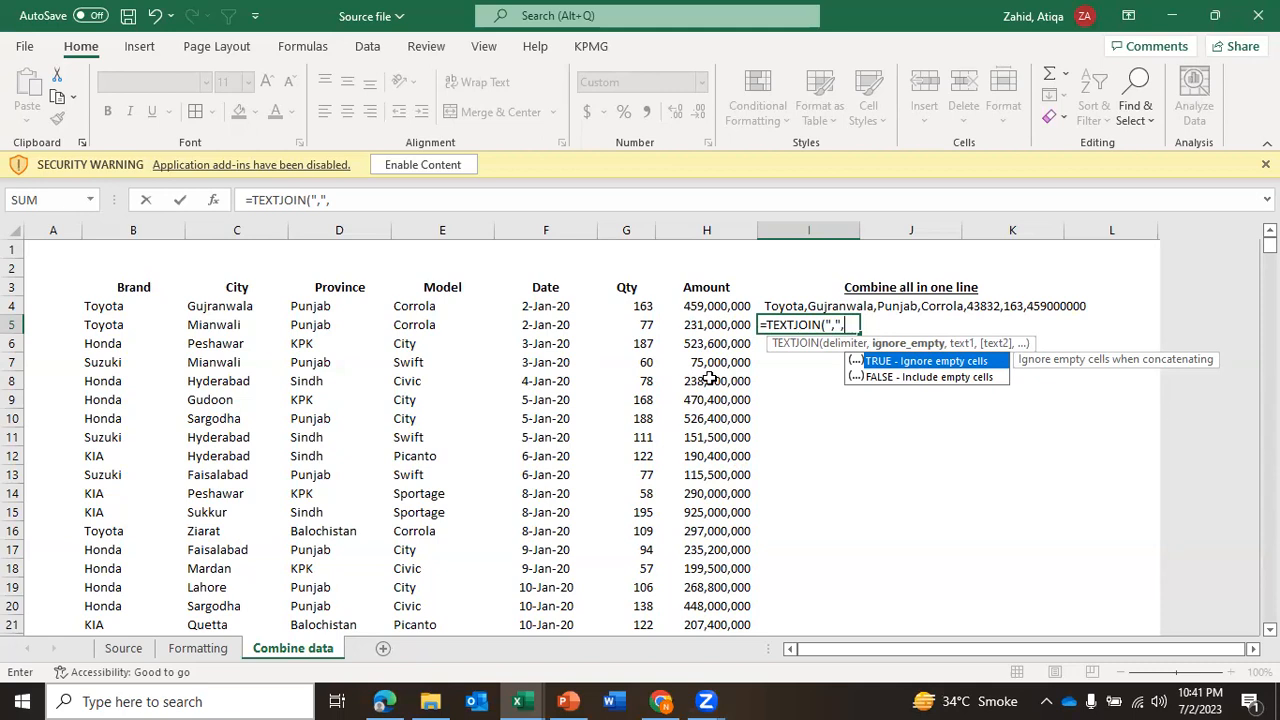
double_click(906, 367)
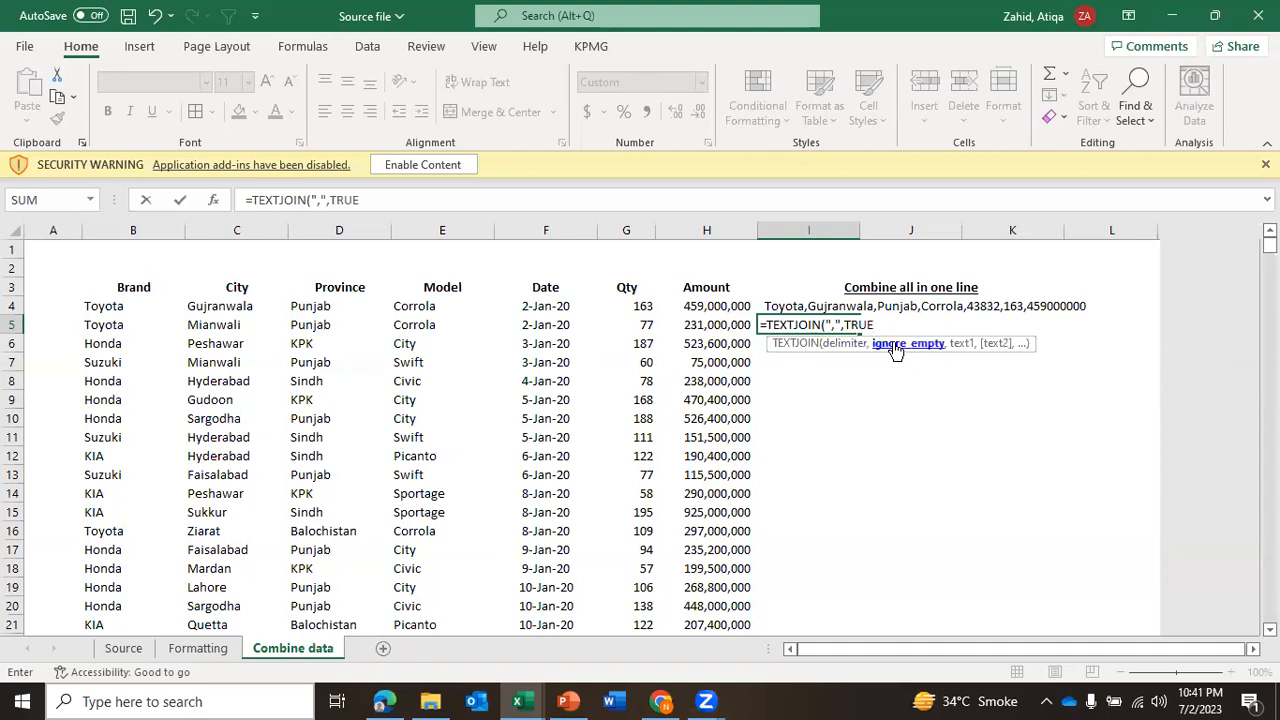
type(",")
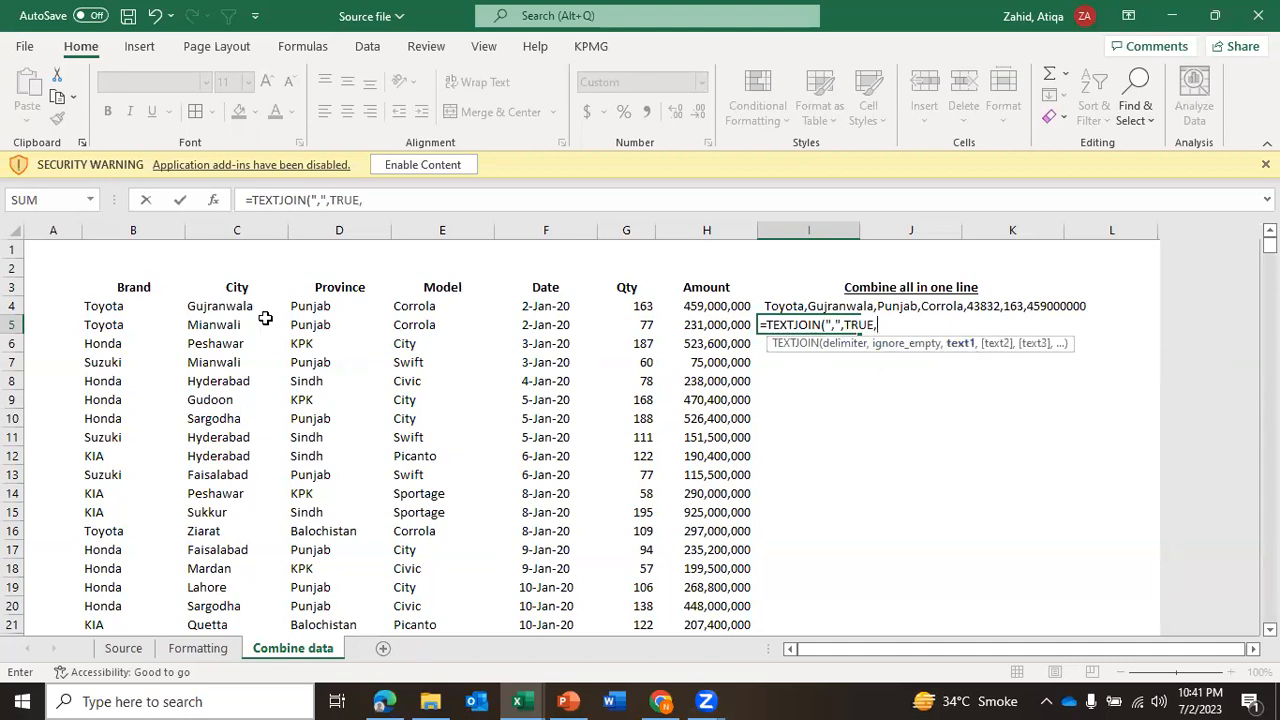
left_click(106, 327)
left_click_drag(316, 328, 712, 328)
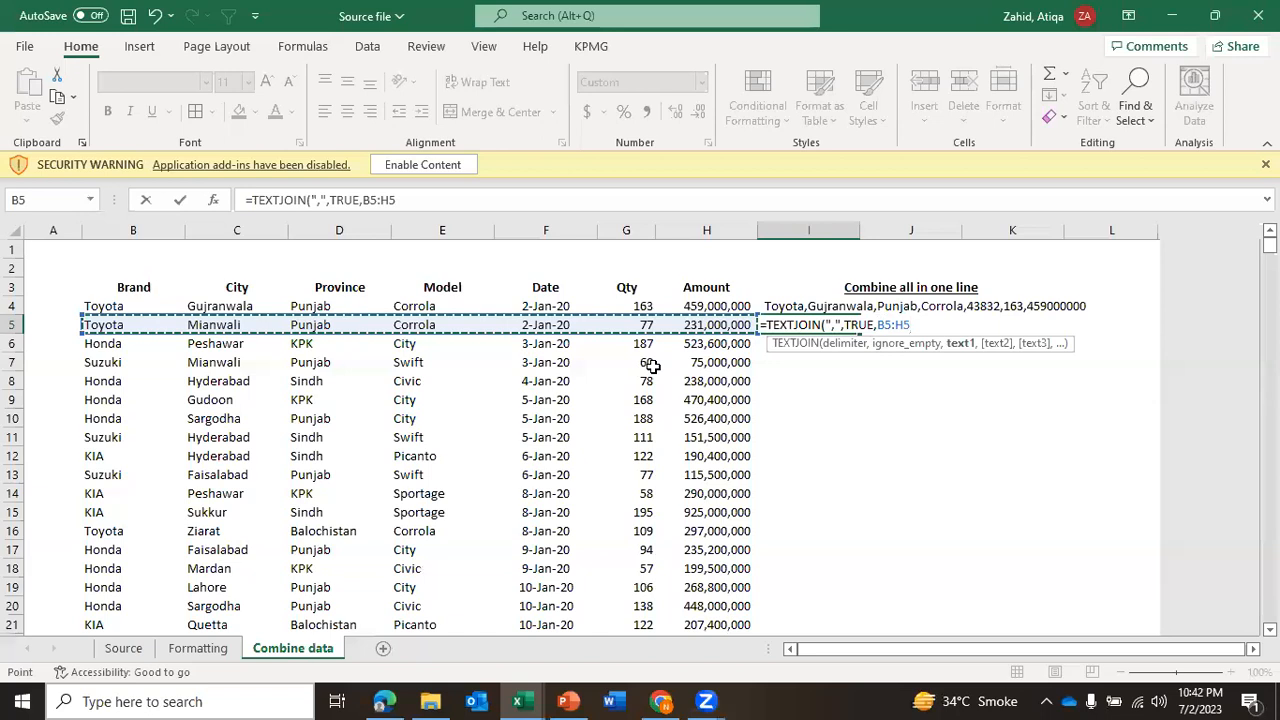
key("Return")
key("Up")
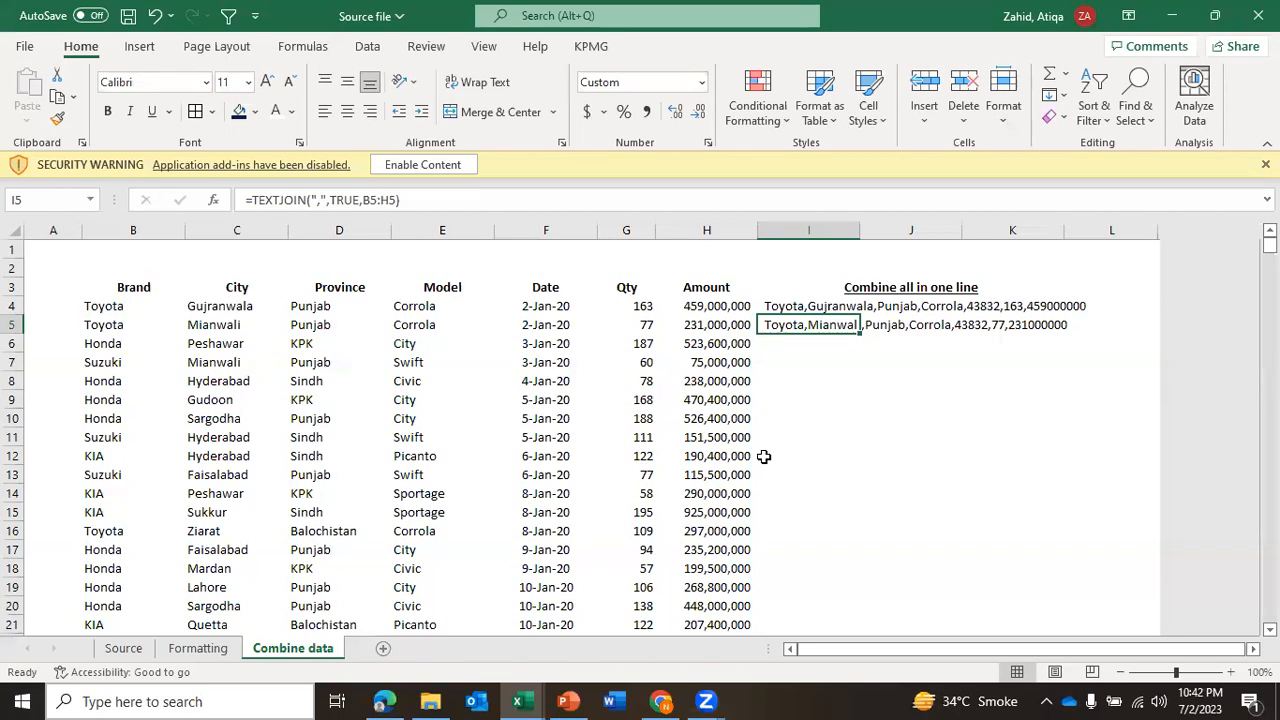
Review the ignore_empty and text range arguments of the TEXTJOIN formula in I5.
key("F2")
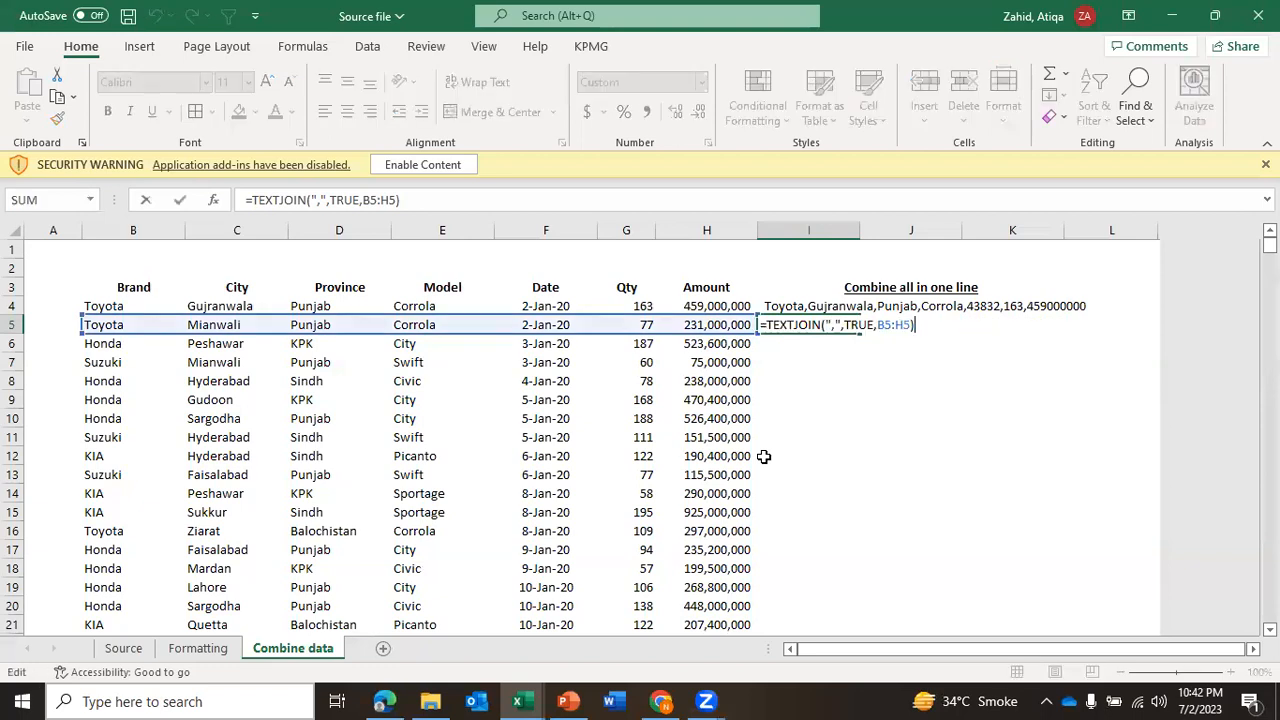
left_click(860, 326)
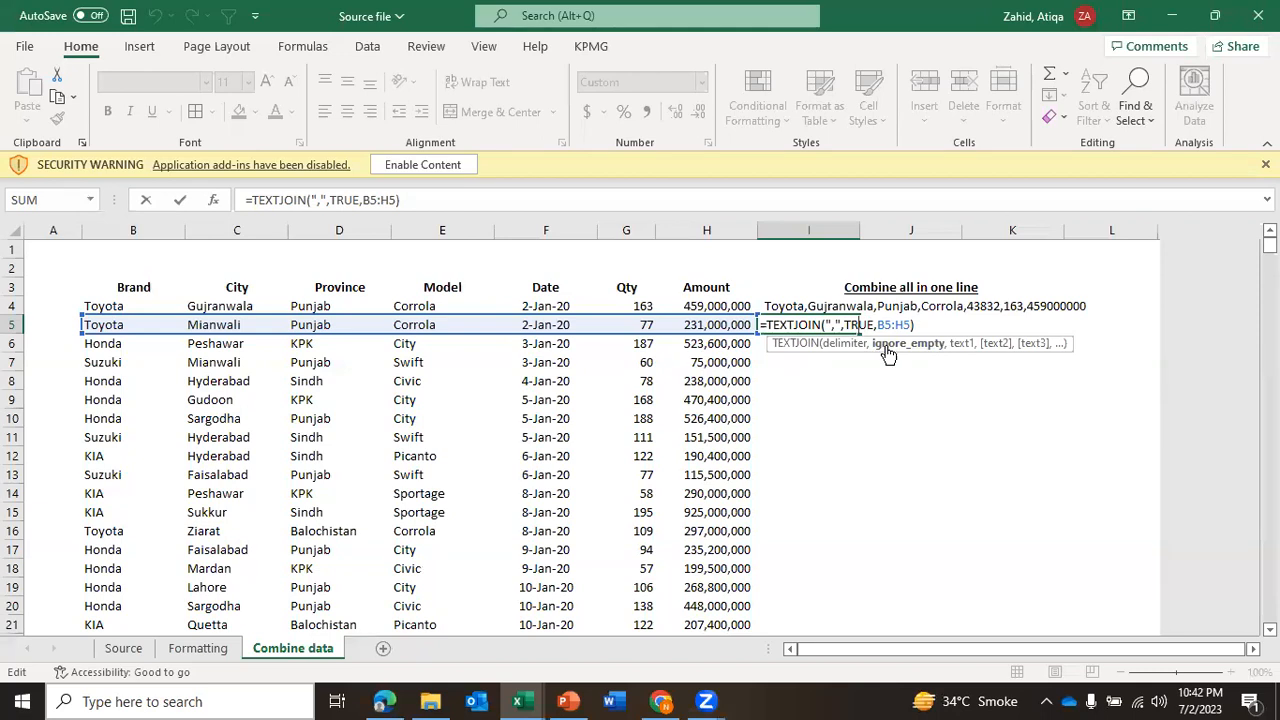
left_click(890, 322)
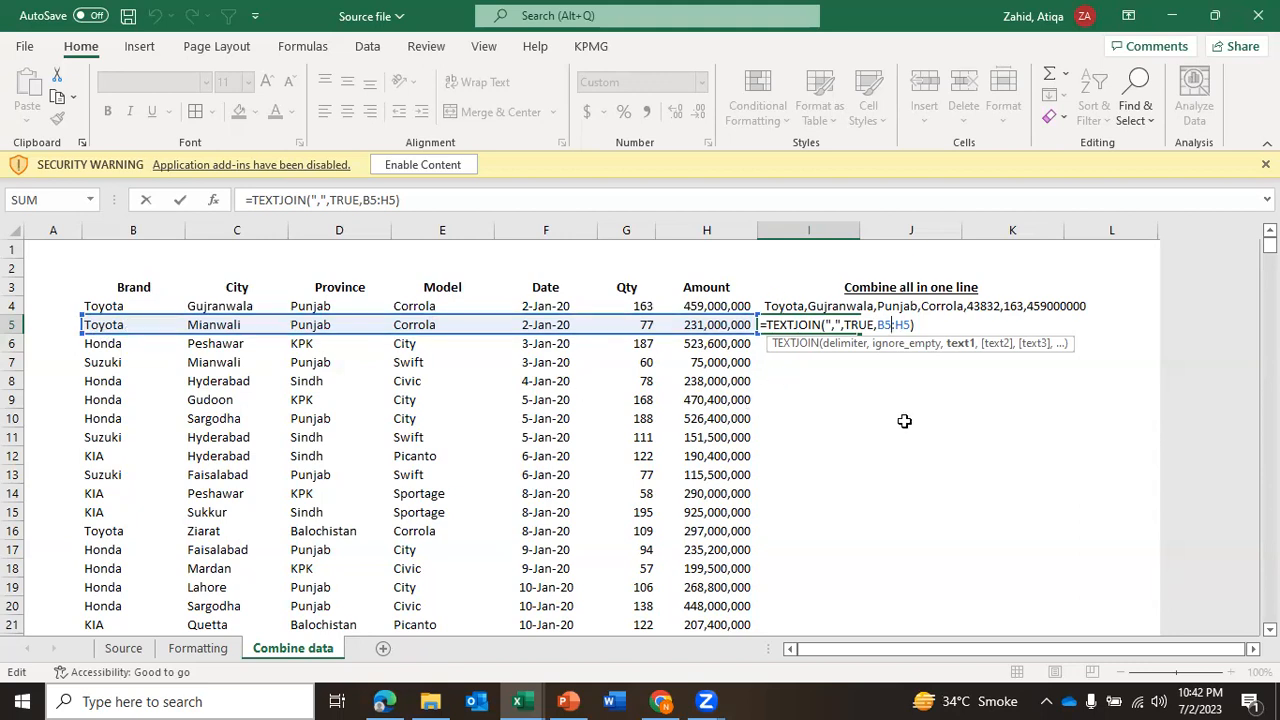
key("ctrl+Return")
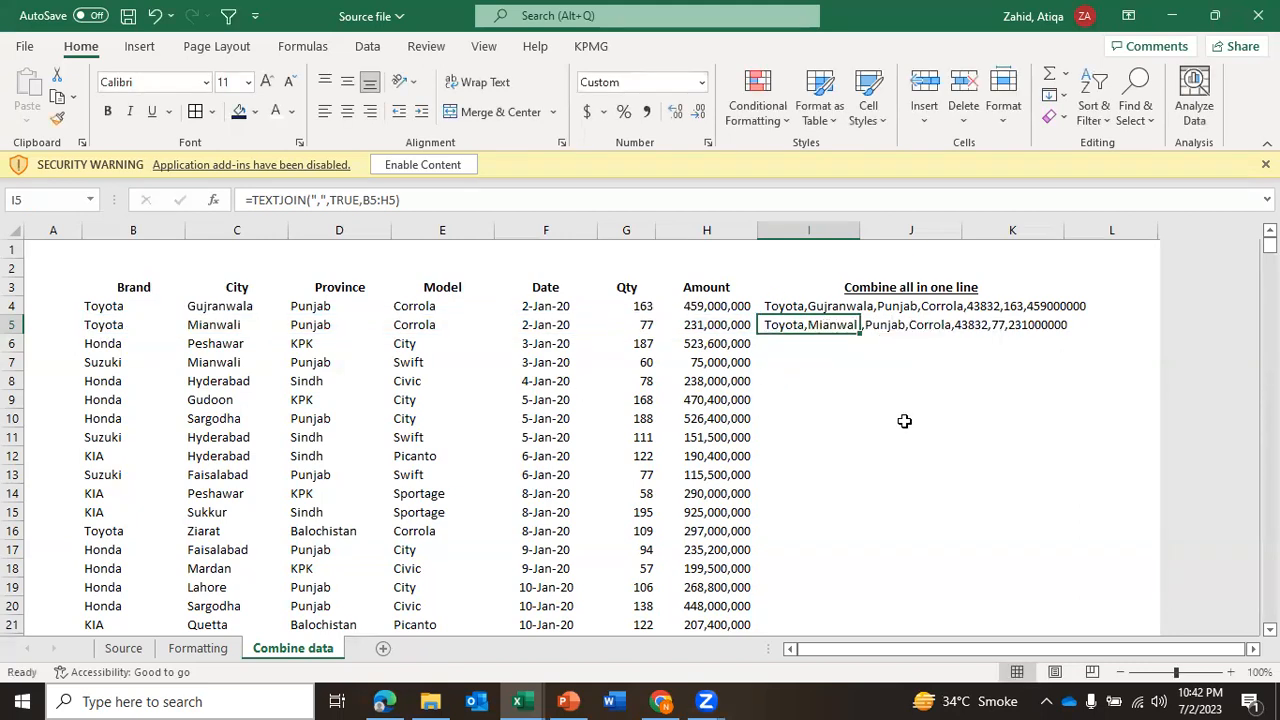
Fill the TEXTJOIN formula from I5 down to I1053, using a placeholder 0 in I1053 to mark the end of the range.
key("Left")
key("ctrl+Down")
key("Right")
type("0")
key("ctrl+Return")
key("ctrl+shift+Up")
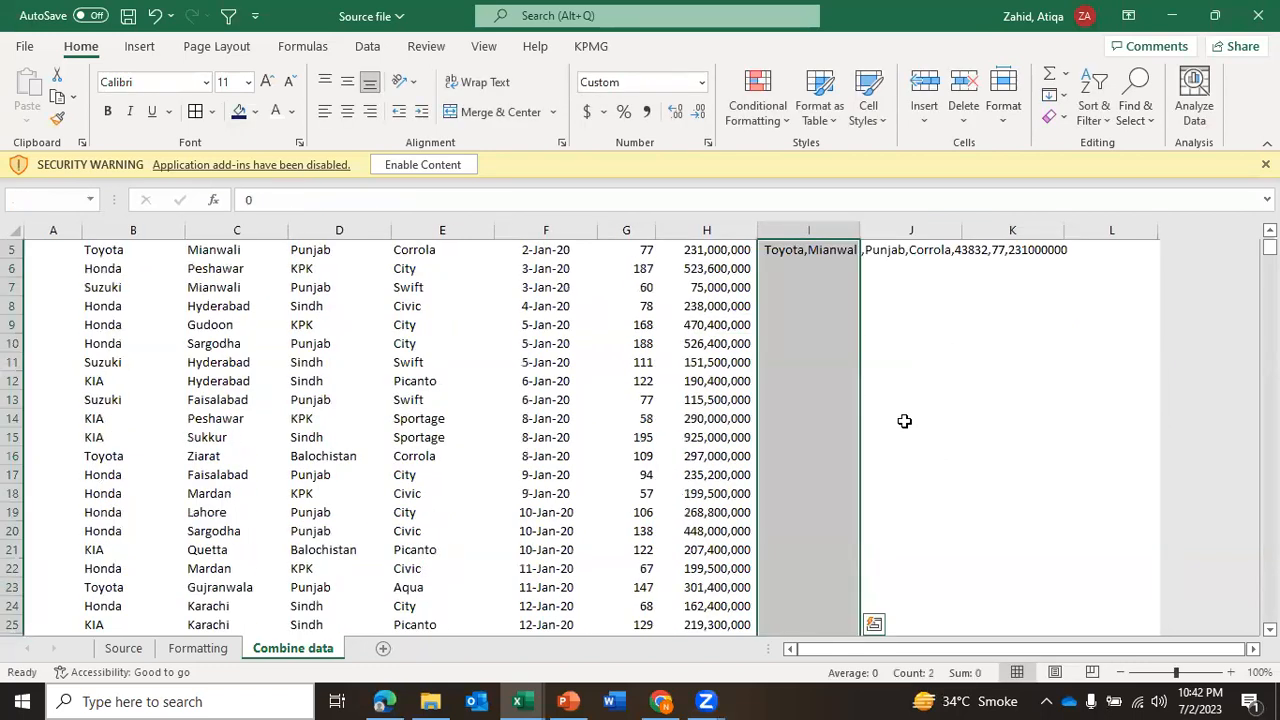
key("ctrl+d")
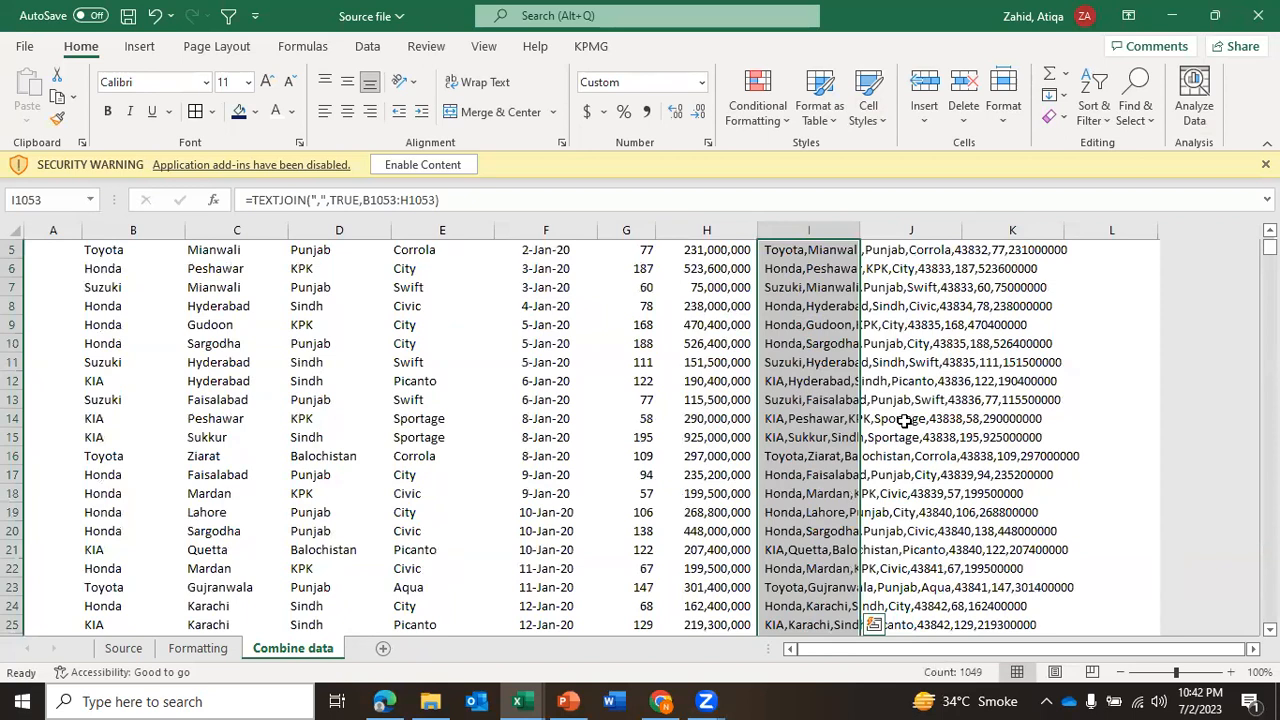
Review the combined lines in column I from I4 down to I1053 to check the TEXTJOIN formula fill.
key("Up")
key("ctrl+Up")
key("Up")
key("Down")
key("Down")
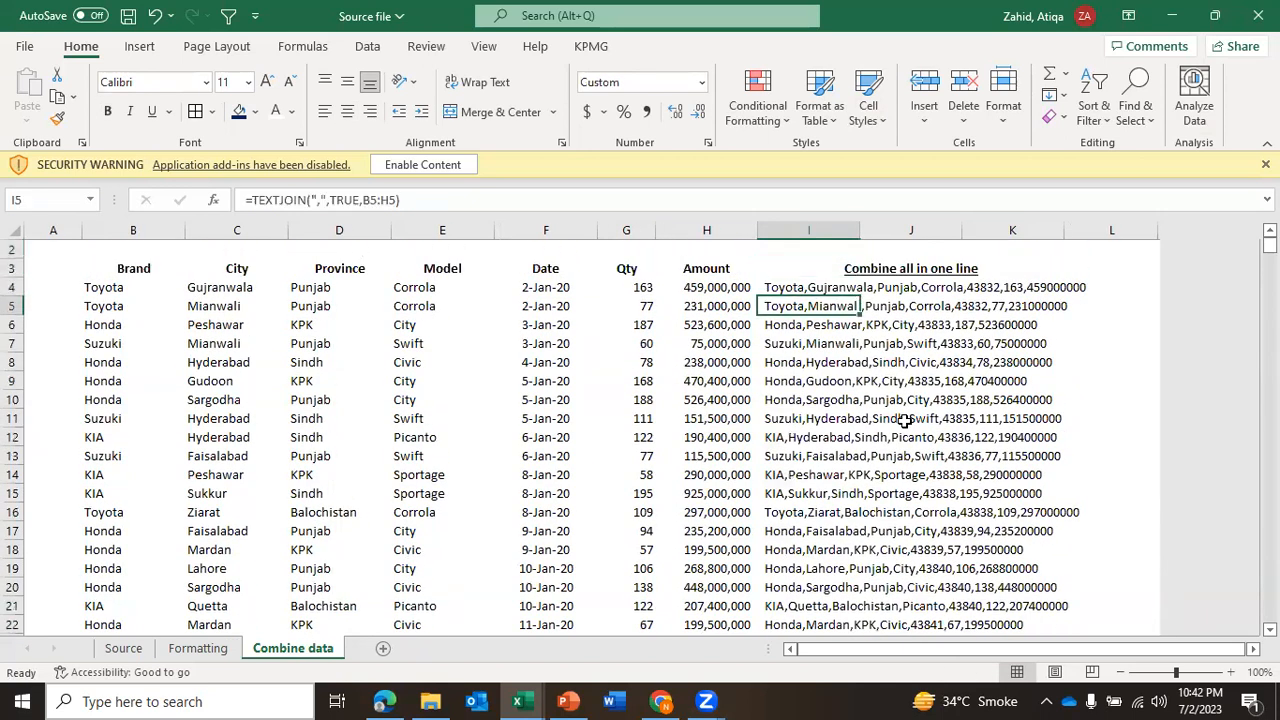
key("ctrl+Down")
key("ctrl+Up")
key("Up")
key("Down")
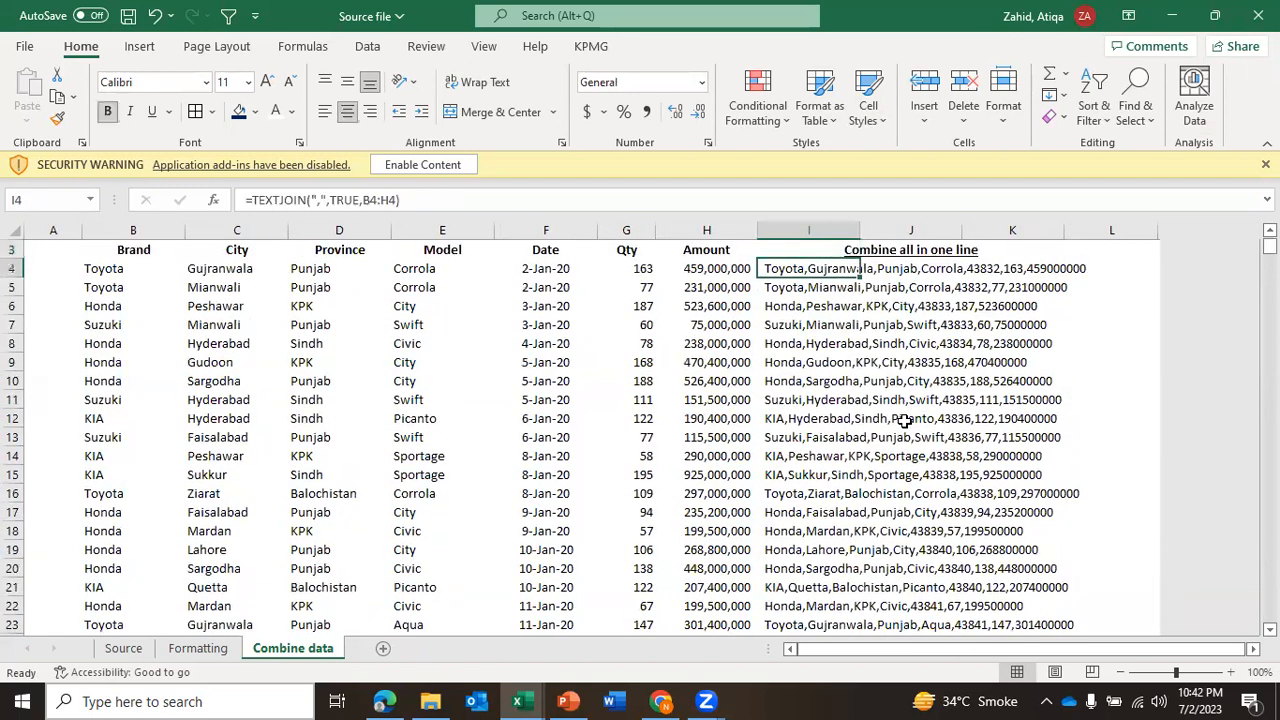
key("ctrl+Down")
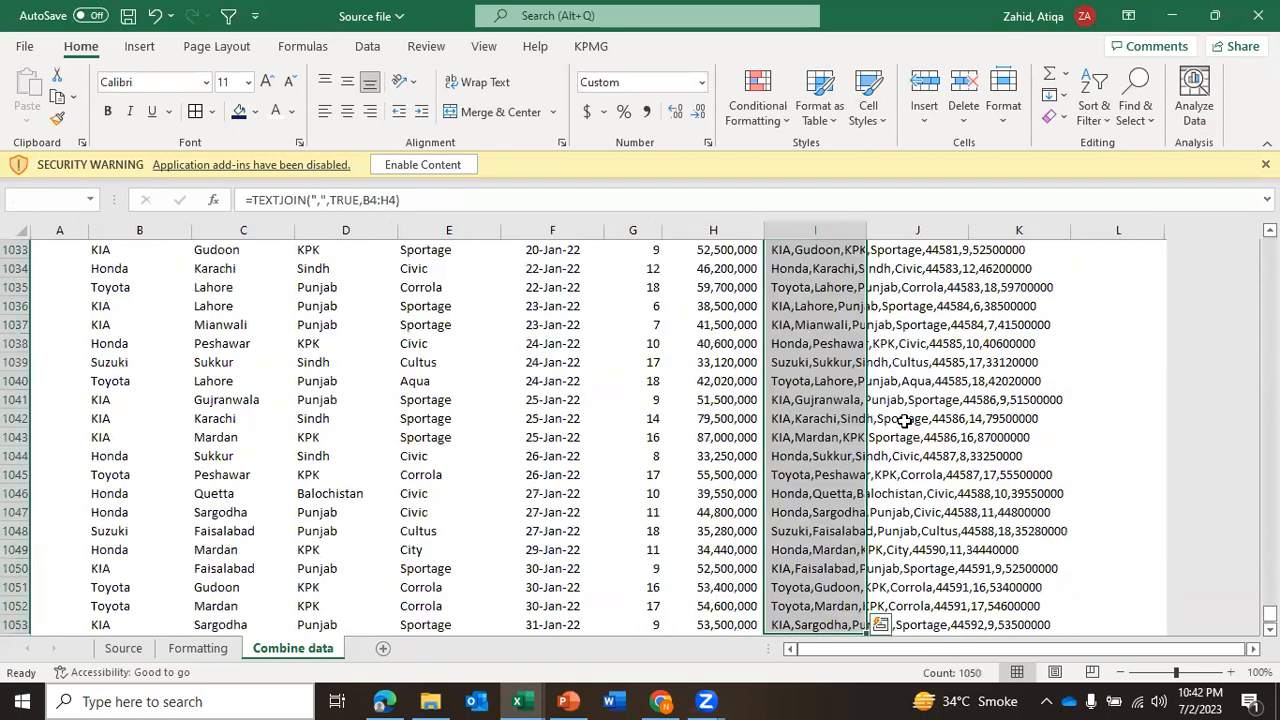
key("ctrl+Up")
key("Up")
key("Down")
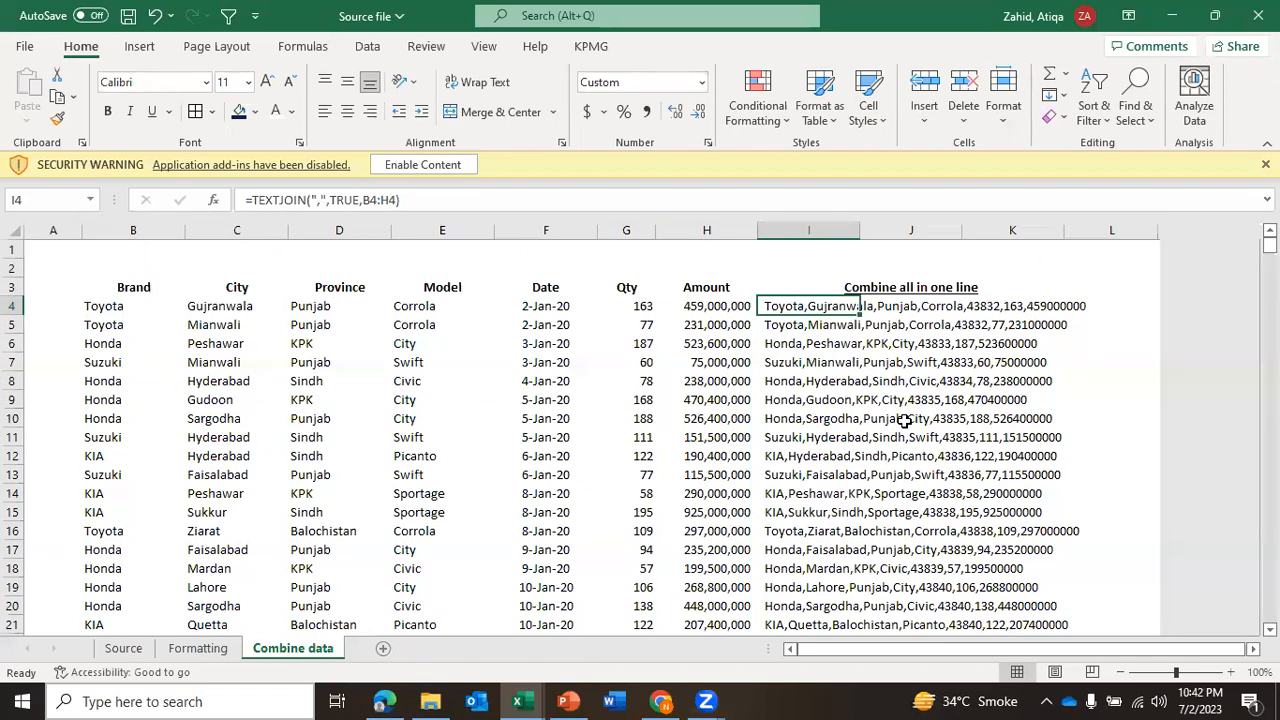
key("ctrl+shift+Down")
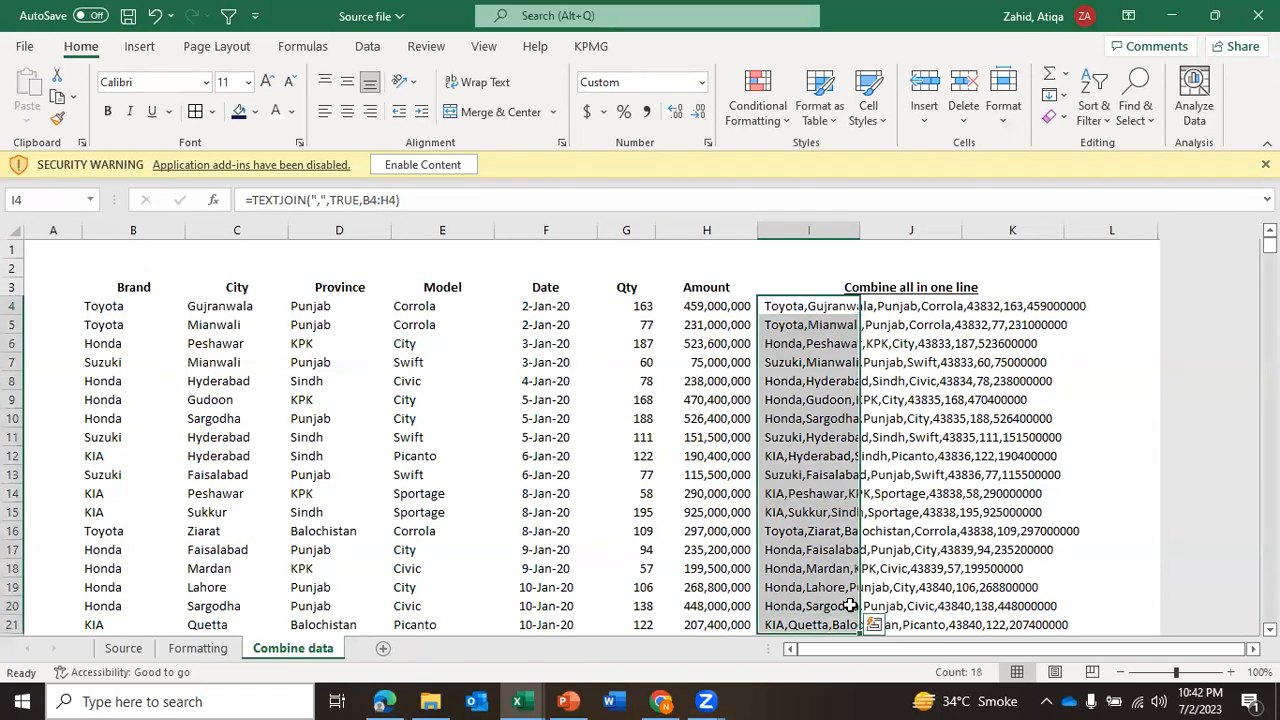
Enter the note Ctrl+d in cell H2 above the Amount header.
left_click(745, 267)
type("cTRL+d")
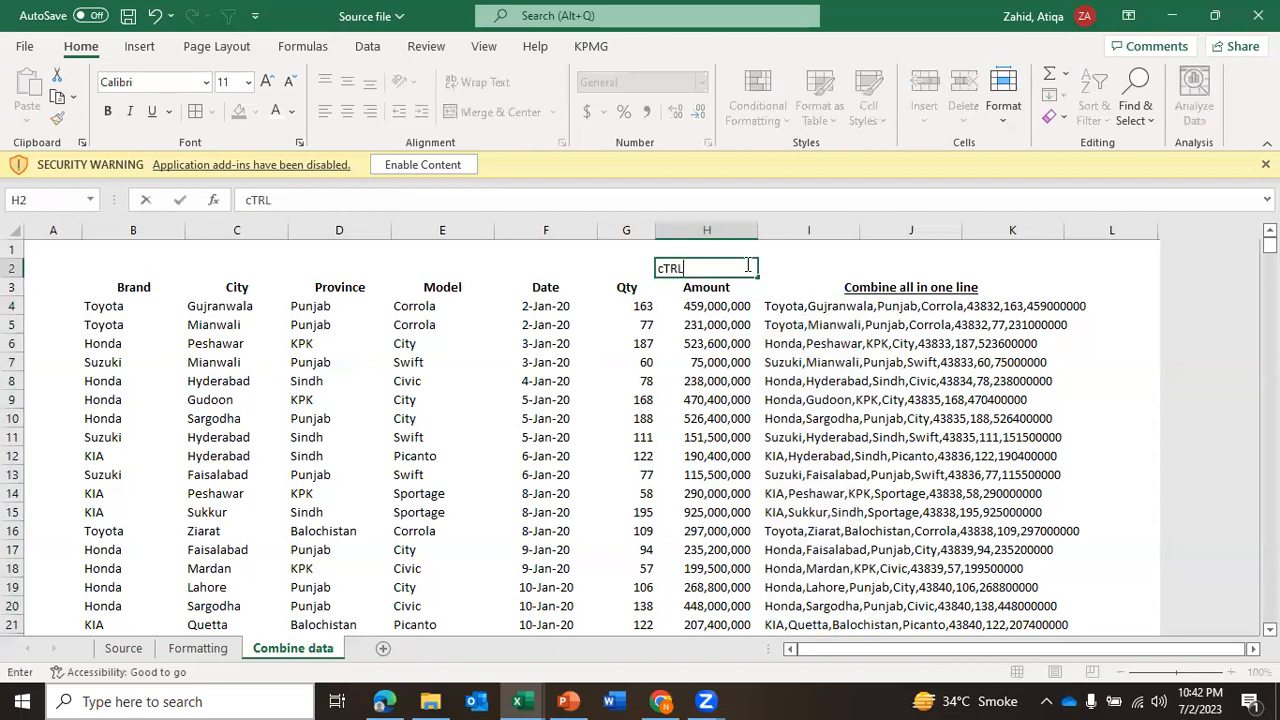
key("Return")
left_click(724, 268)
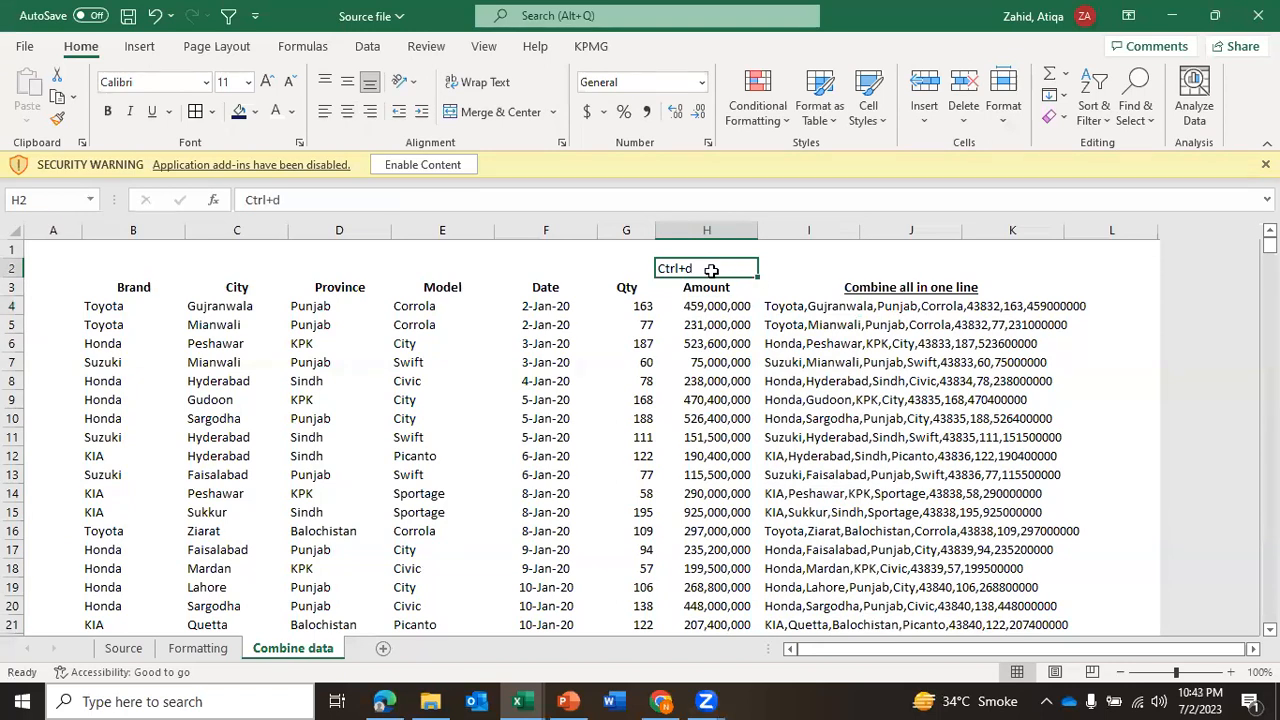
Change the note in H2 to Ctrl+r and clear the cell.
double_click(711, 271)
key("BackSpace")
type("r")
key("Return")
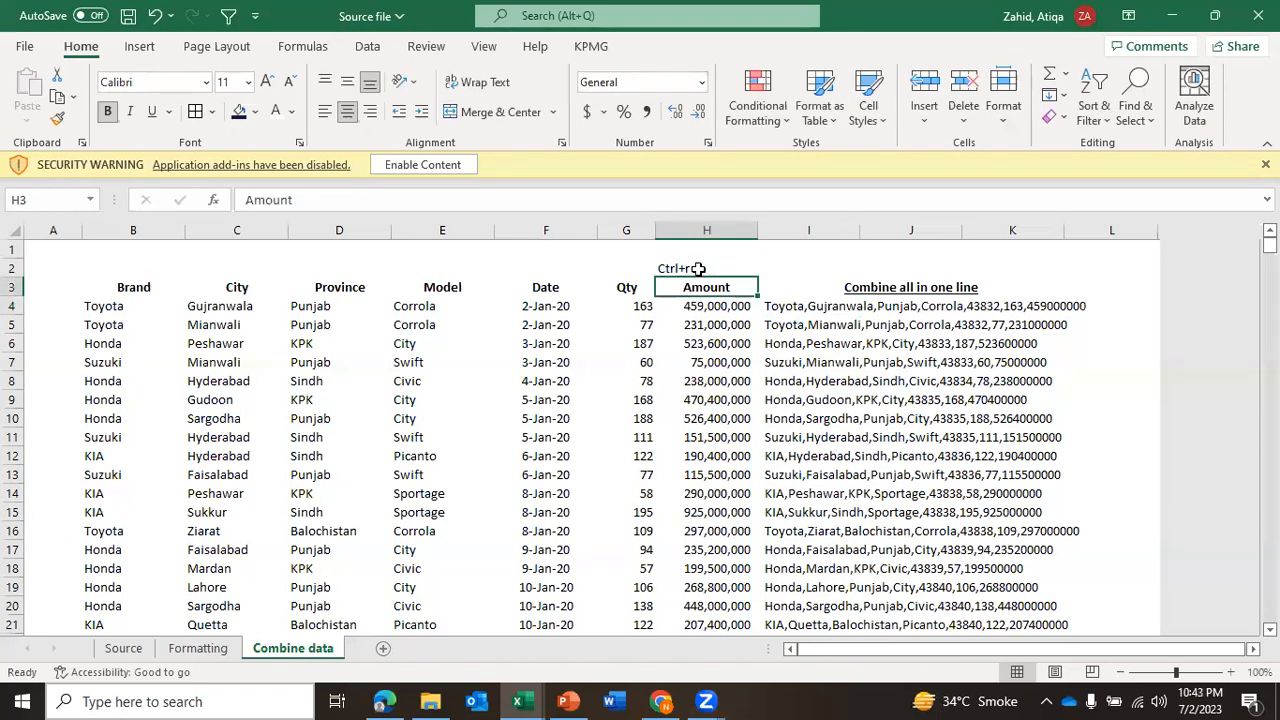
left_click(697, 269)
key("Delete")
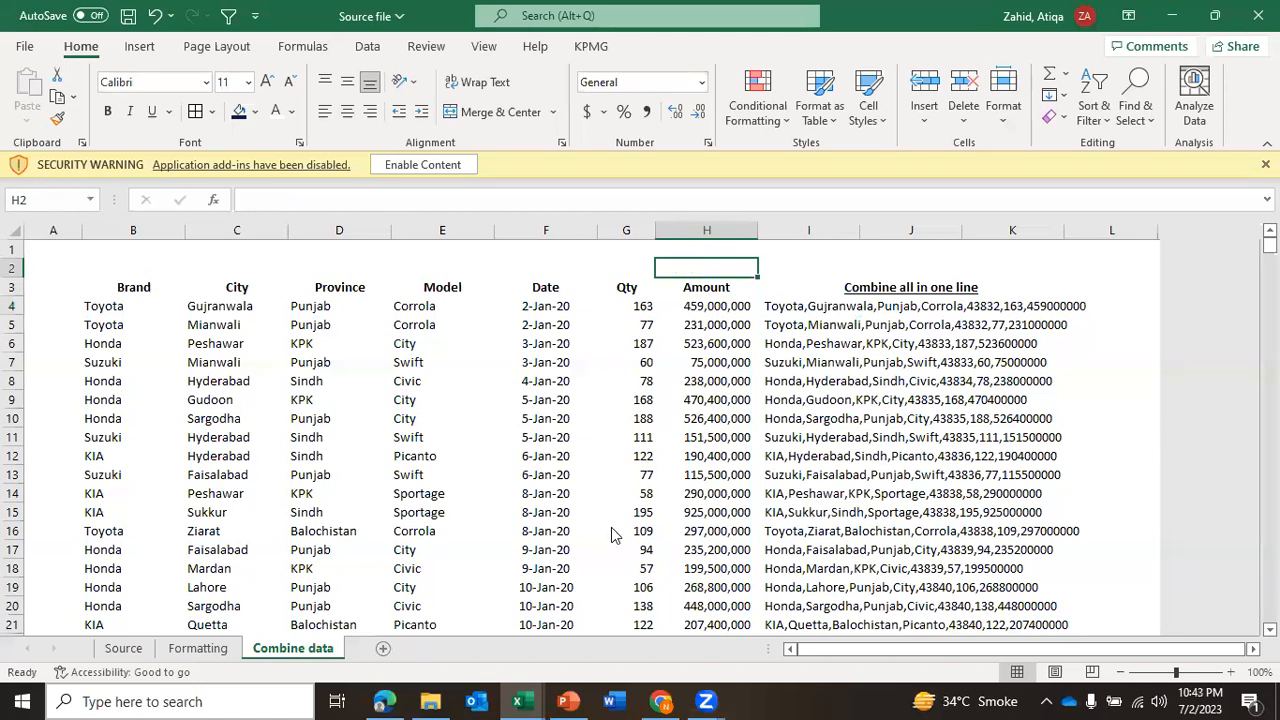
Set the date in F4 to the General number format and compare it with the date value in the row 4 combined line.
key("alt+Tab")
left_click(791, 322)
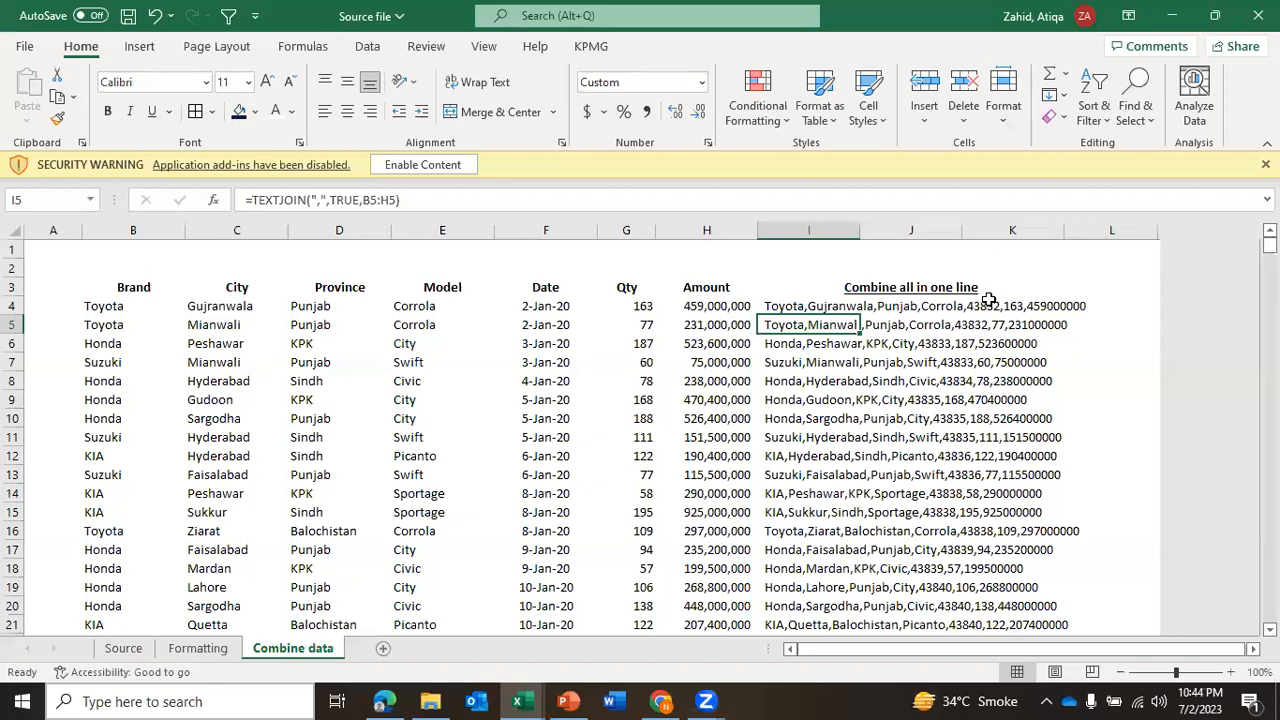
left_click(548, 309)
left_click(702, 82)
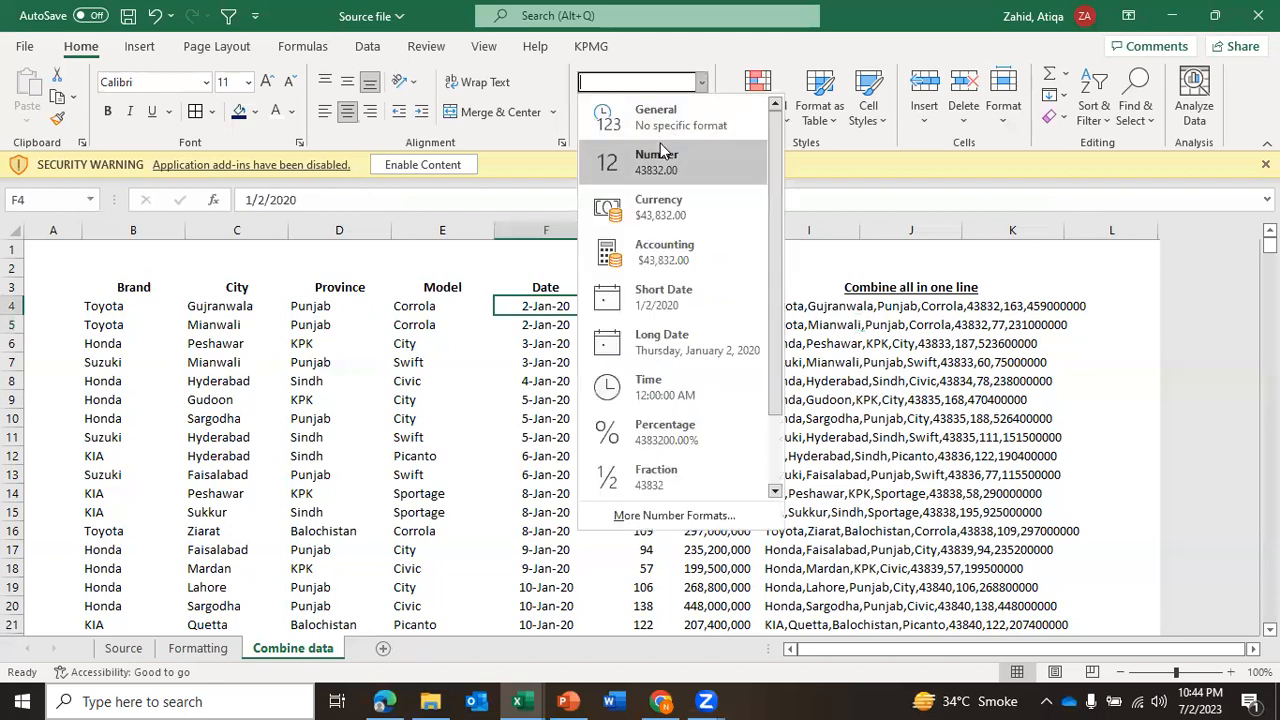
left_click(652, 118)
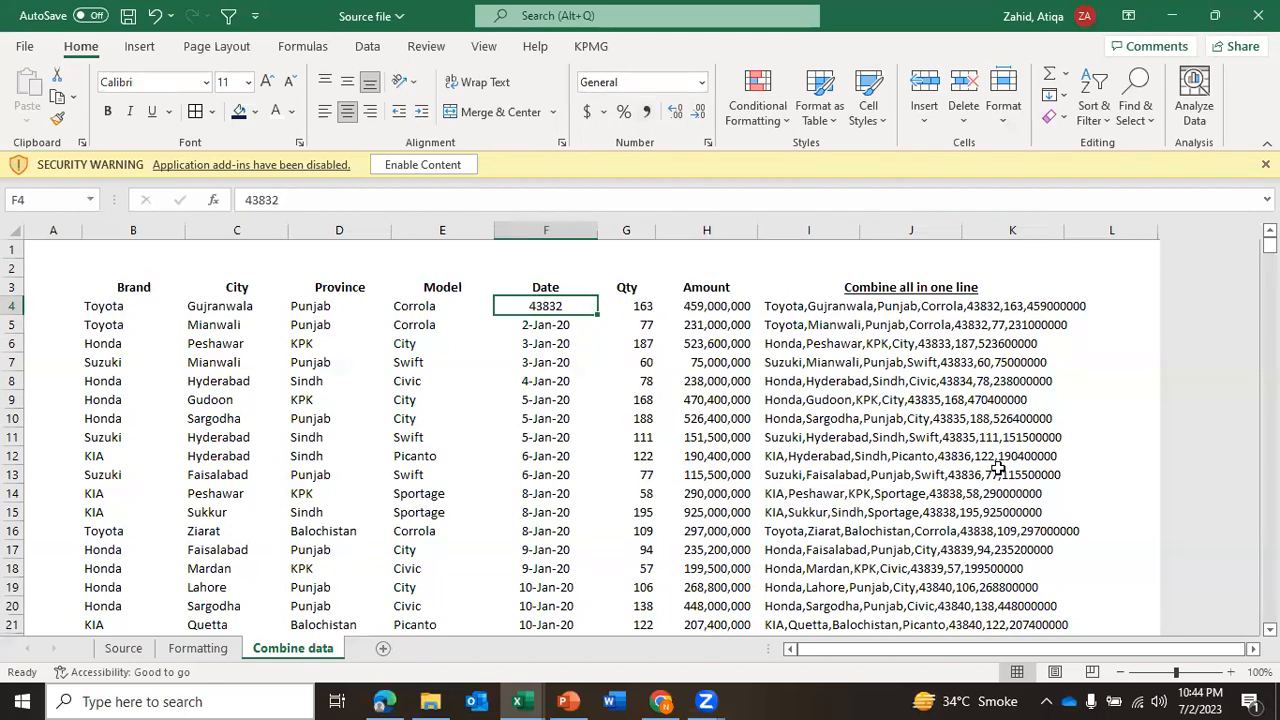
left_click(985, 311)
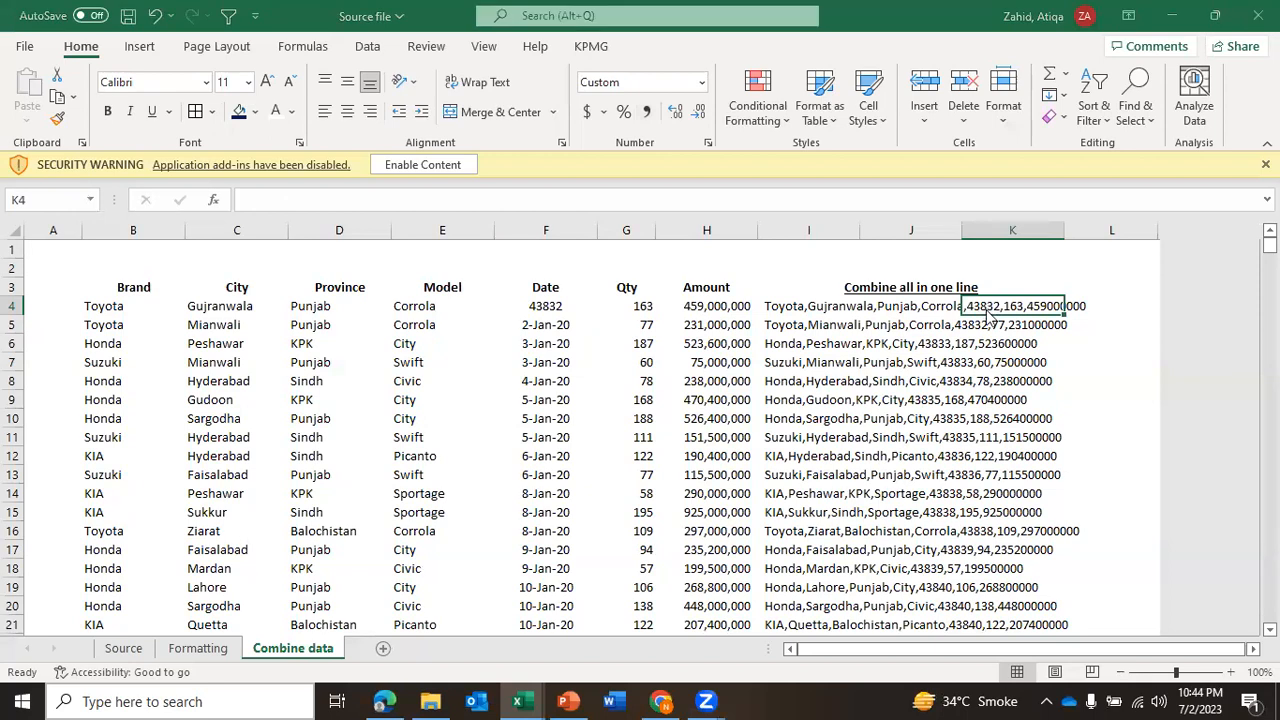
Switch to the Excel data entry presentation in PowerPoint and show the Shortcuts slide.
key("alt+Tab")
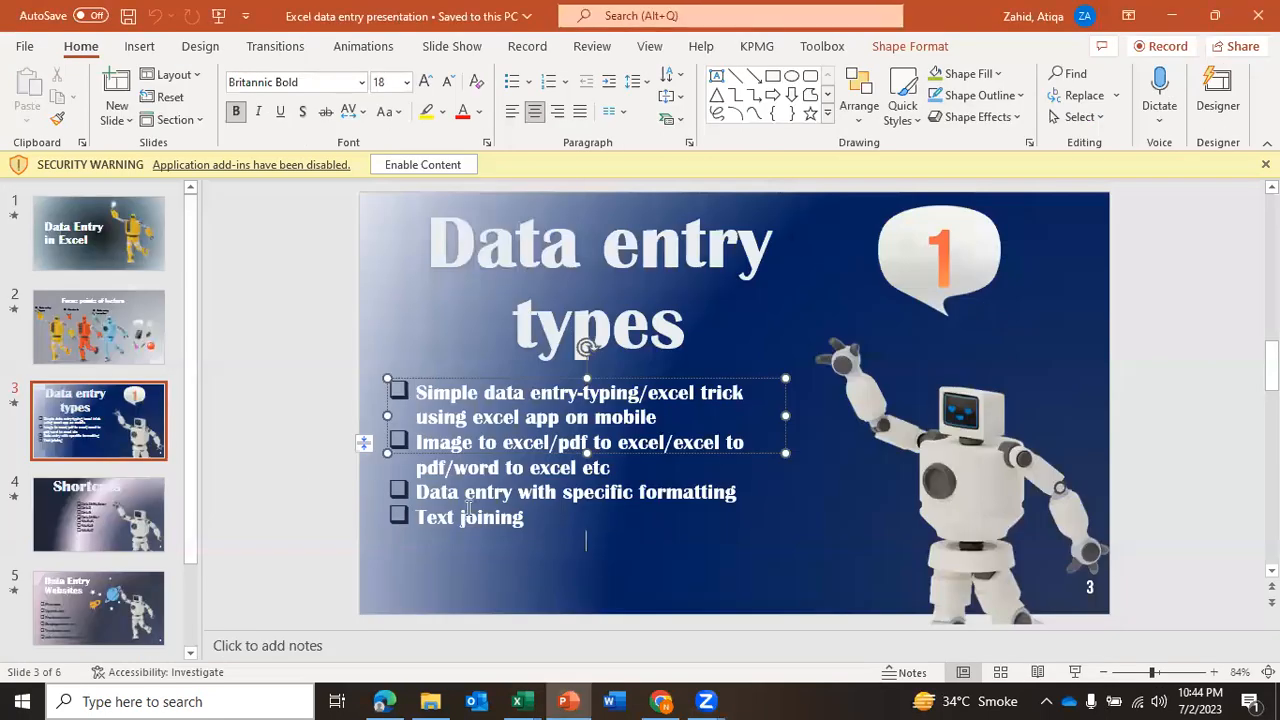
left_click(467, 509)
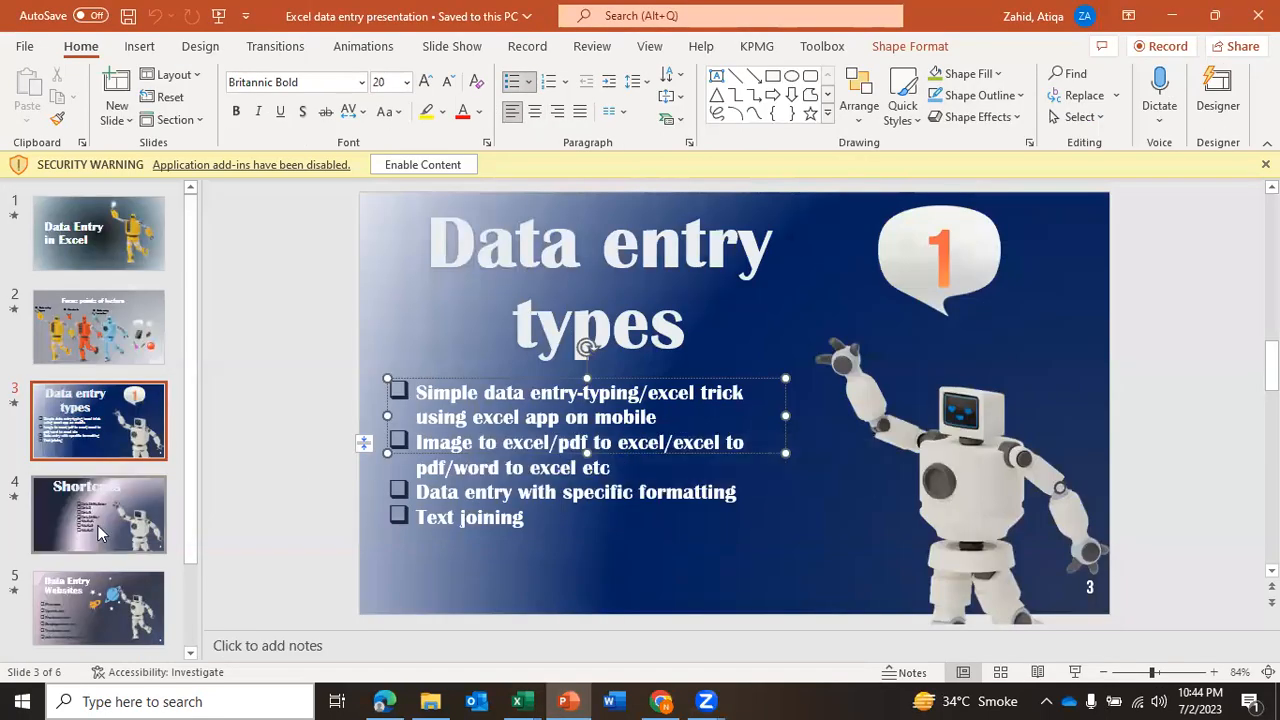
left_click(98, 525)
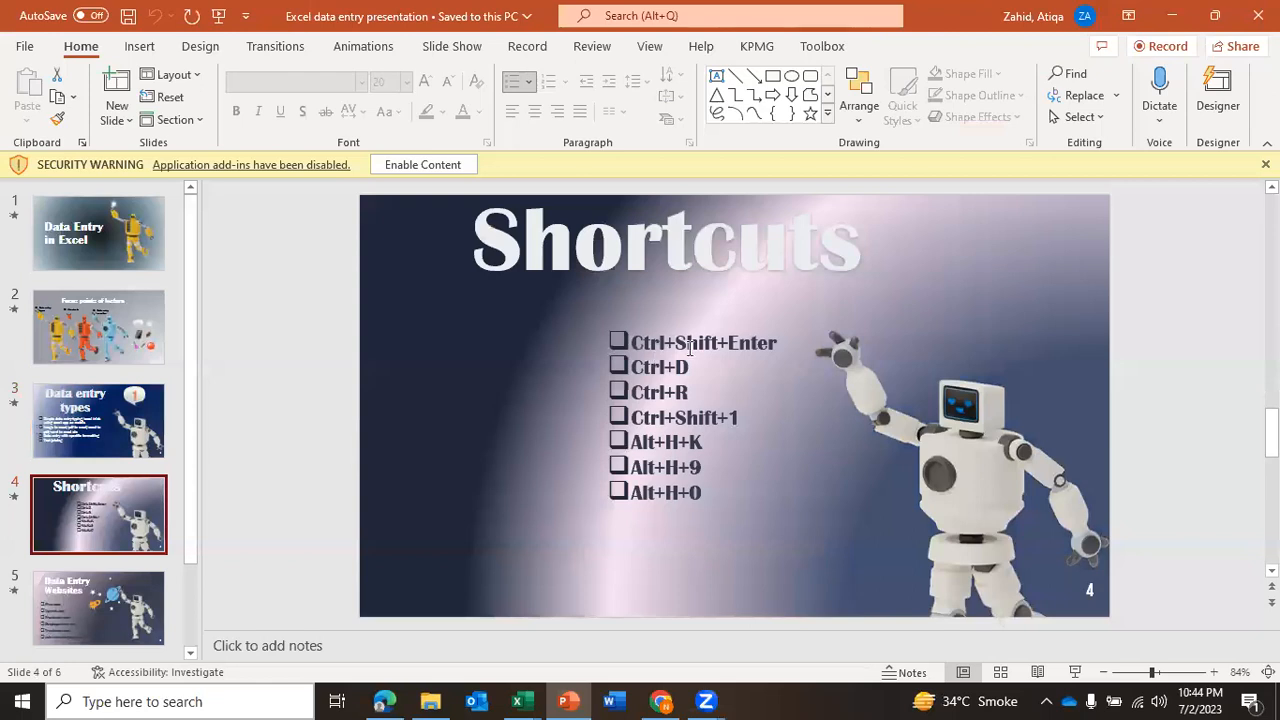
Switch back to Excel, create a blank workbook and fill E3:E17 with 10000 in one entry.
key("alt+Tab")
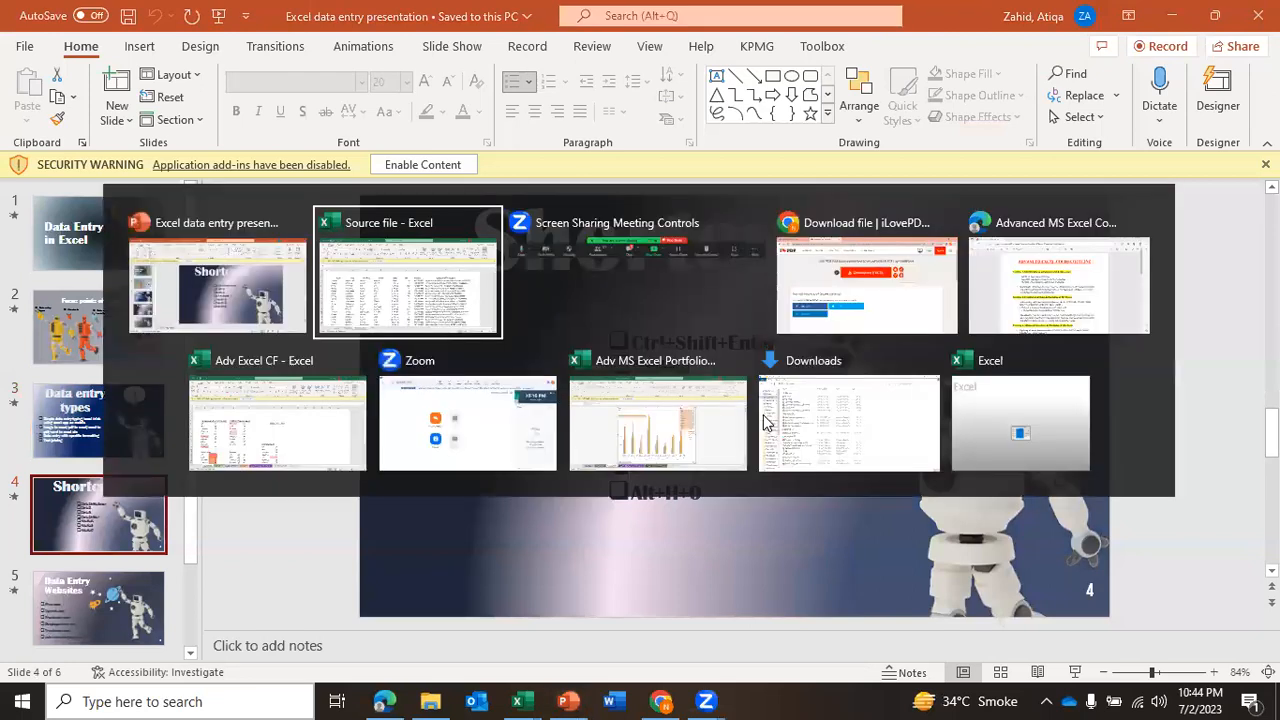
key("ctrl+n")
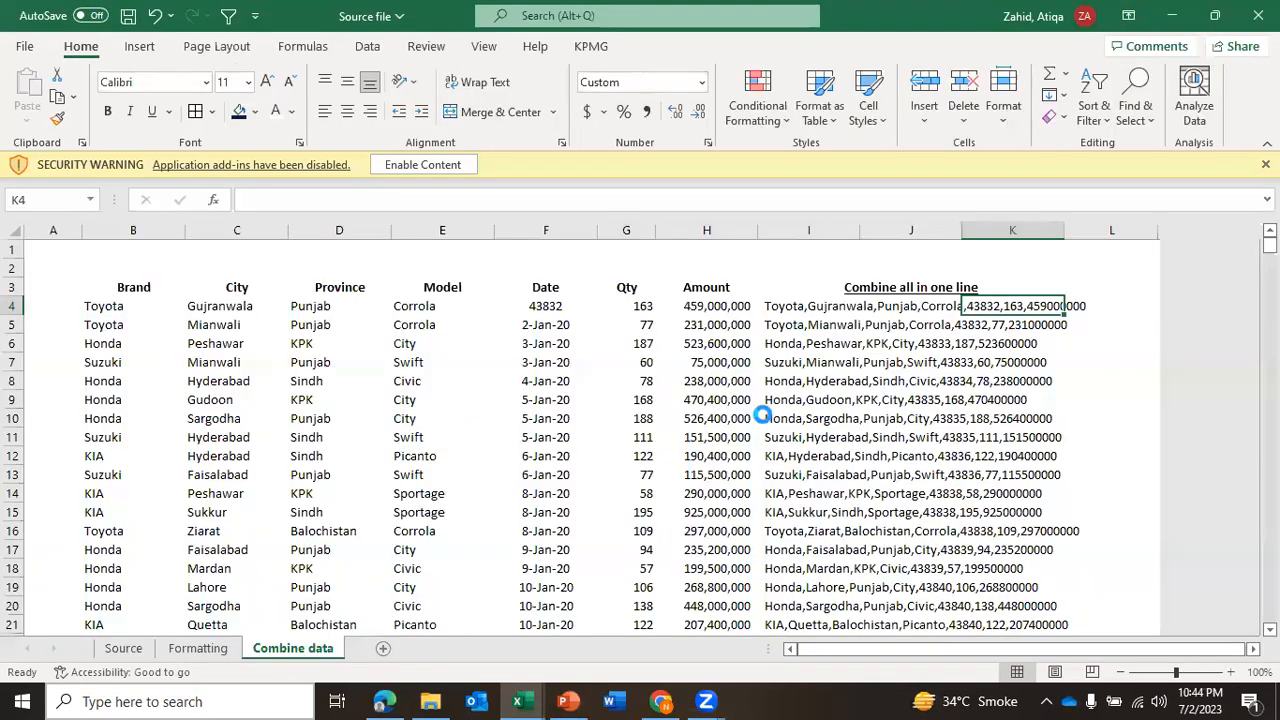
left_click_drag(285, 288, 293, 566)
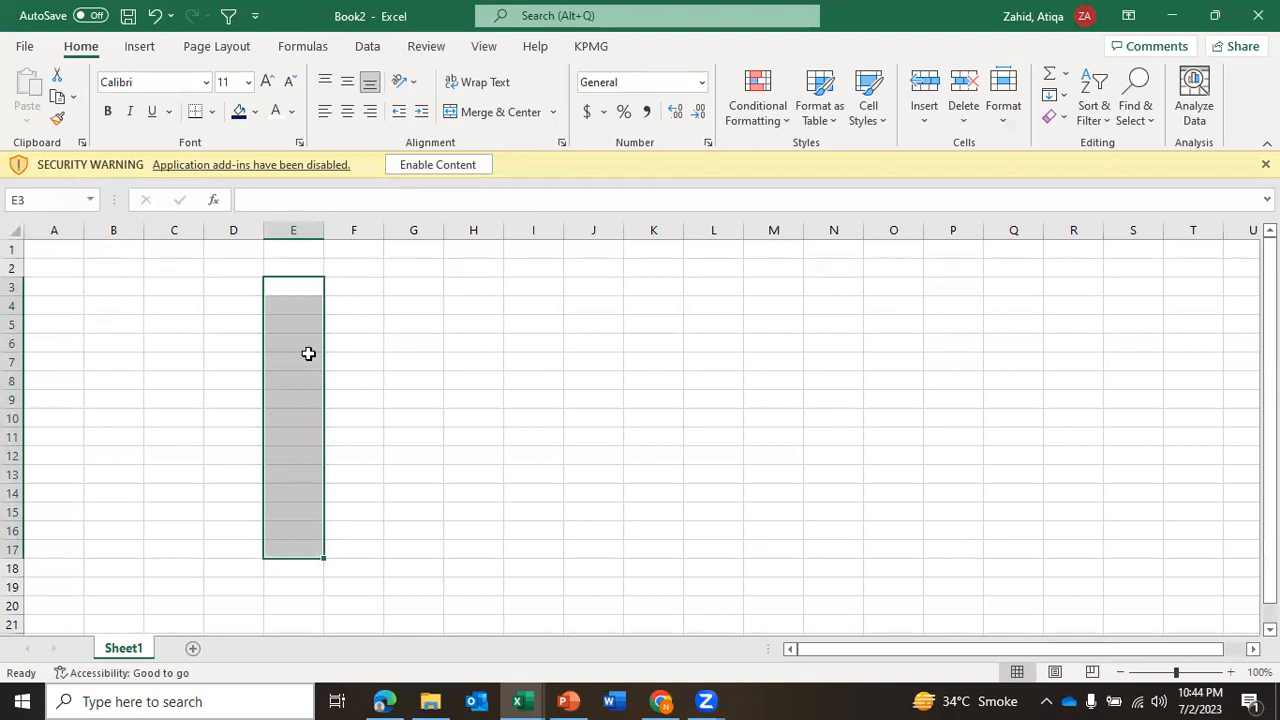
type("10000")
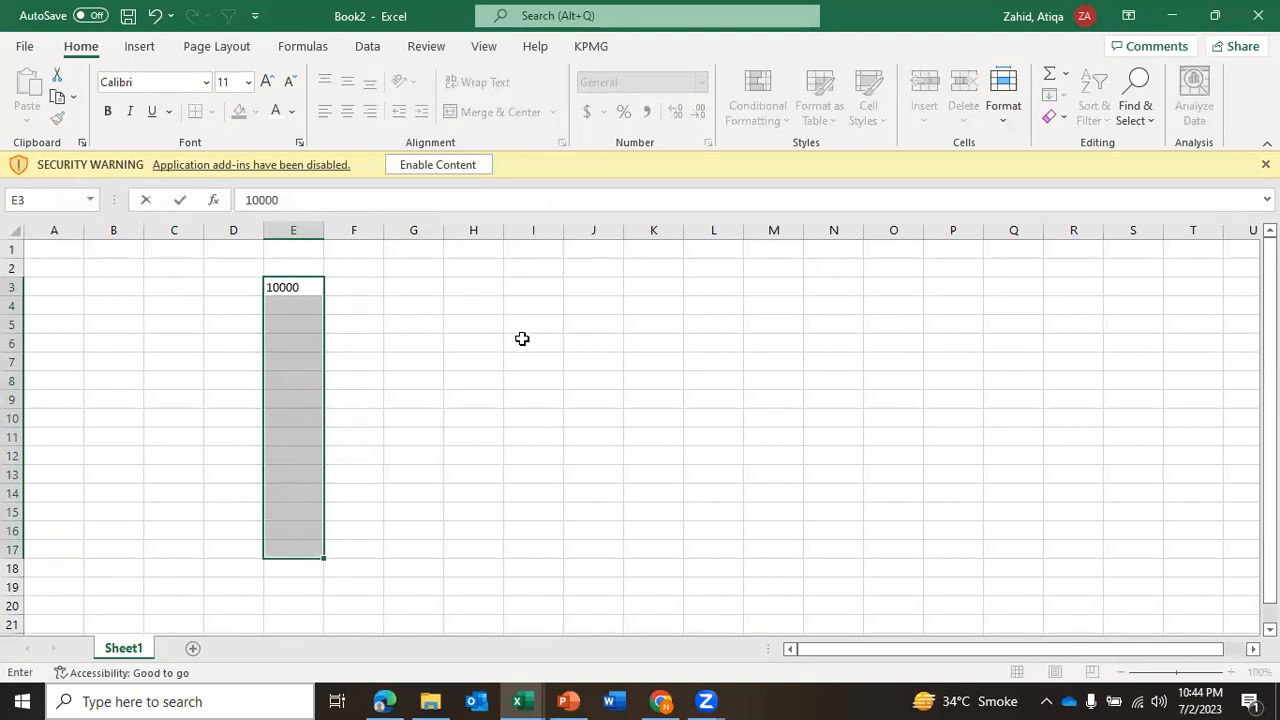
key("ctrl+Return")
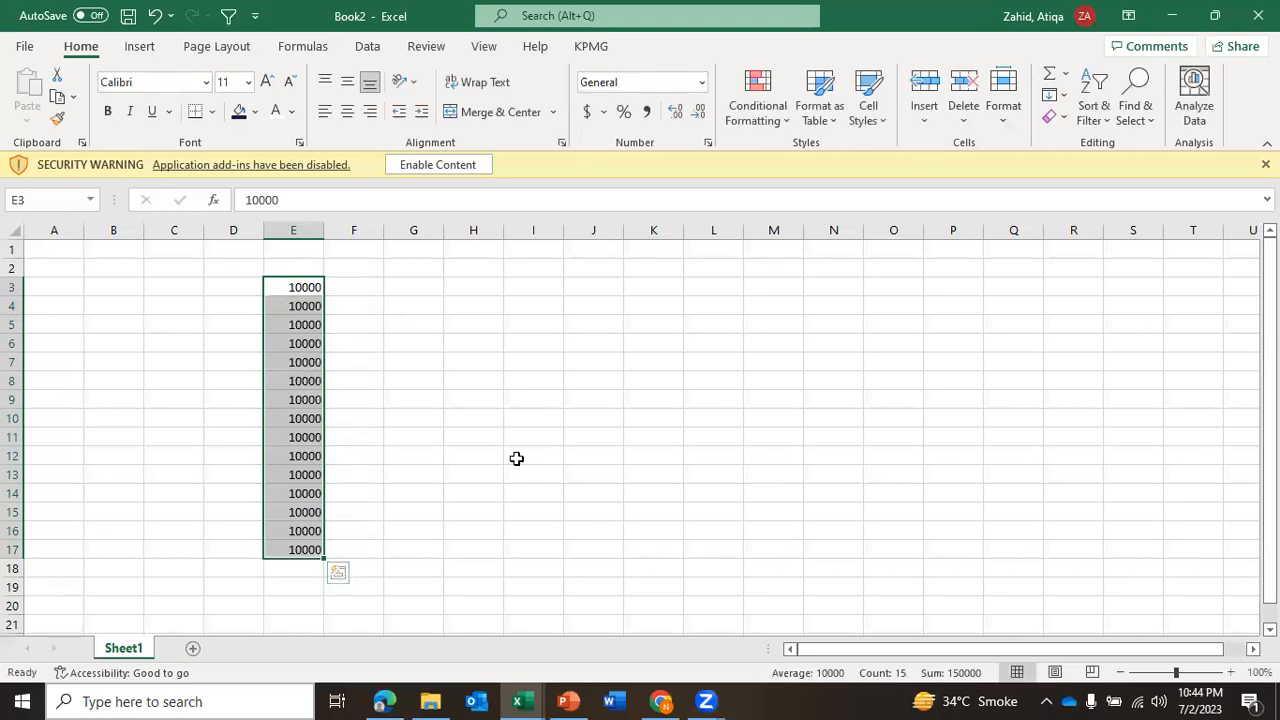
Fill cells H4:H19 with 1000 in one entry.
left_click_drag(486, 297, 476, 590)
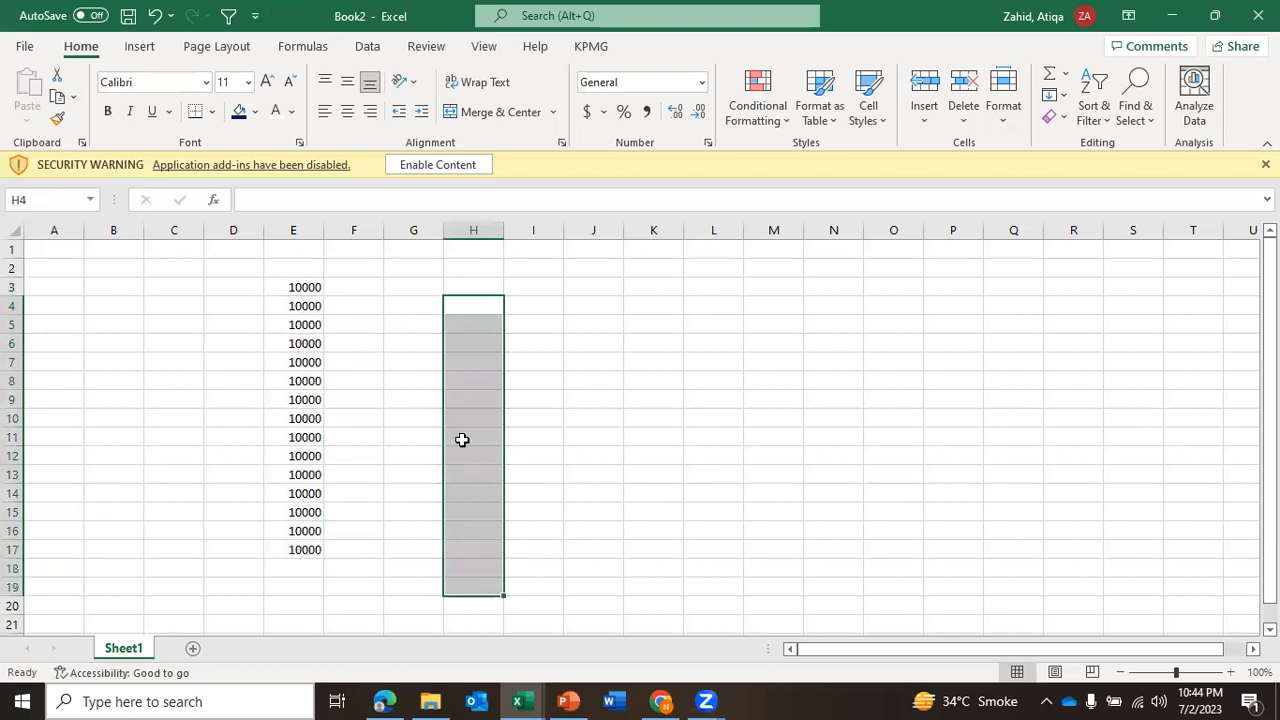
type("1000")
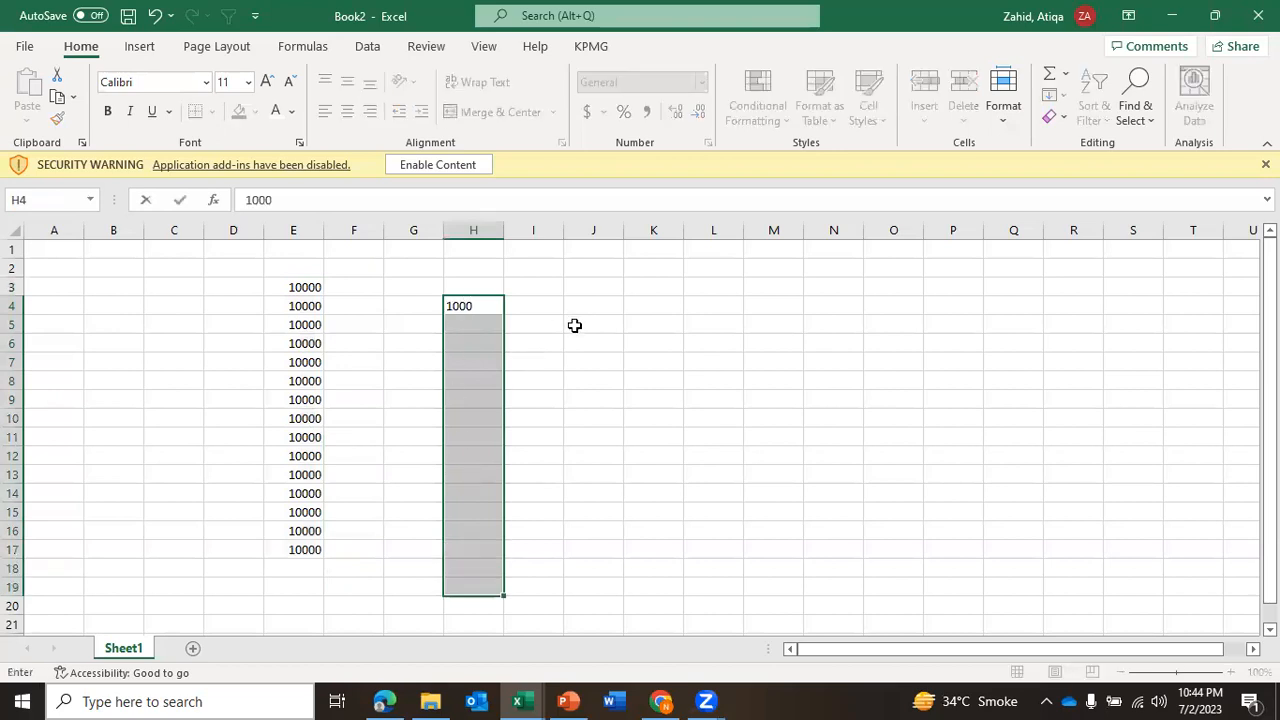
key("ctrl+Return")
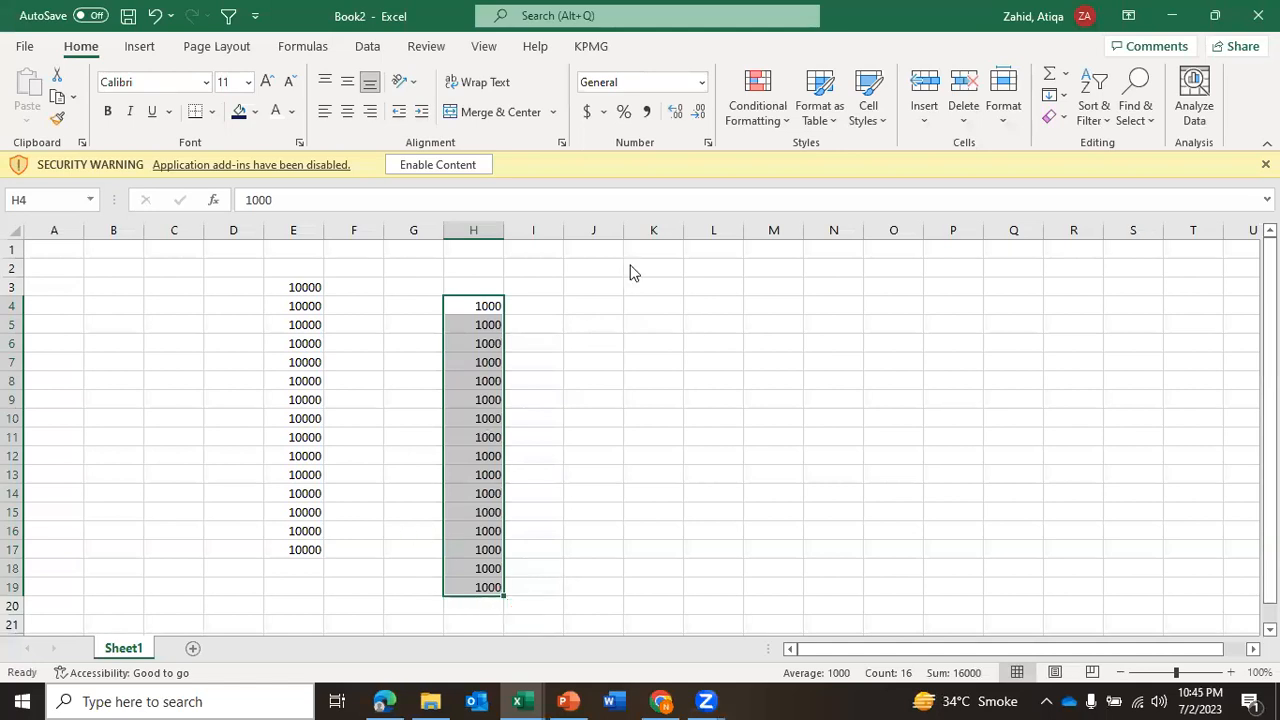
Consult the Shortcuts slide in PowerPoint, then format H4 in Book2 as Number with a thousands separator and no decimals.
key("alt+Tab")
key("alt+Tab")
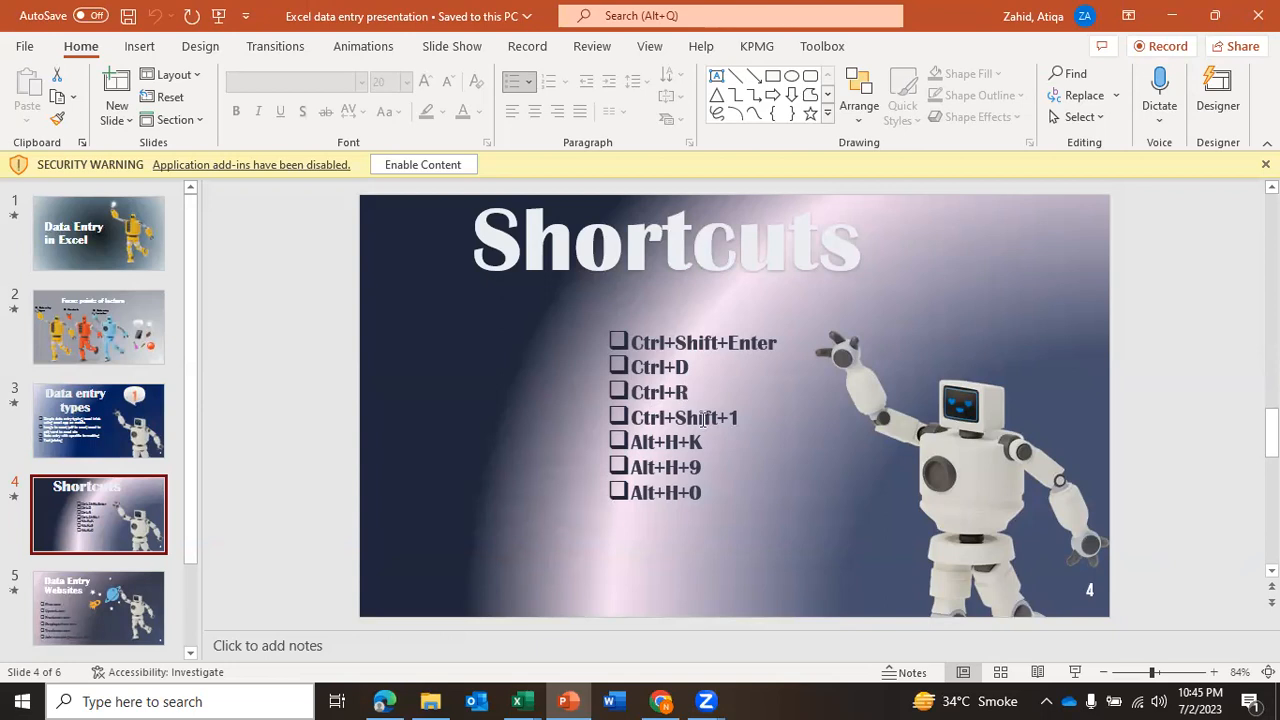
left_click(517, 701)
left_click(482, 310)
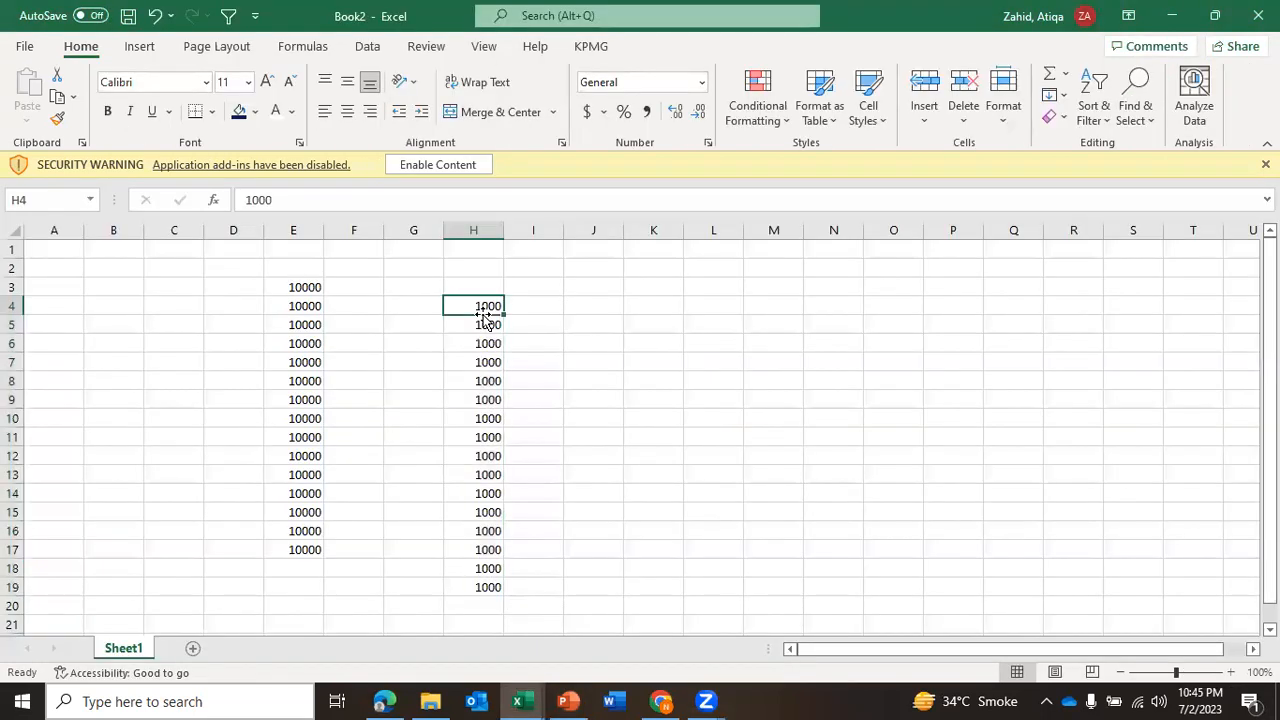
key("ctrl+shift+1")
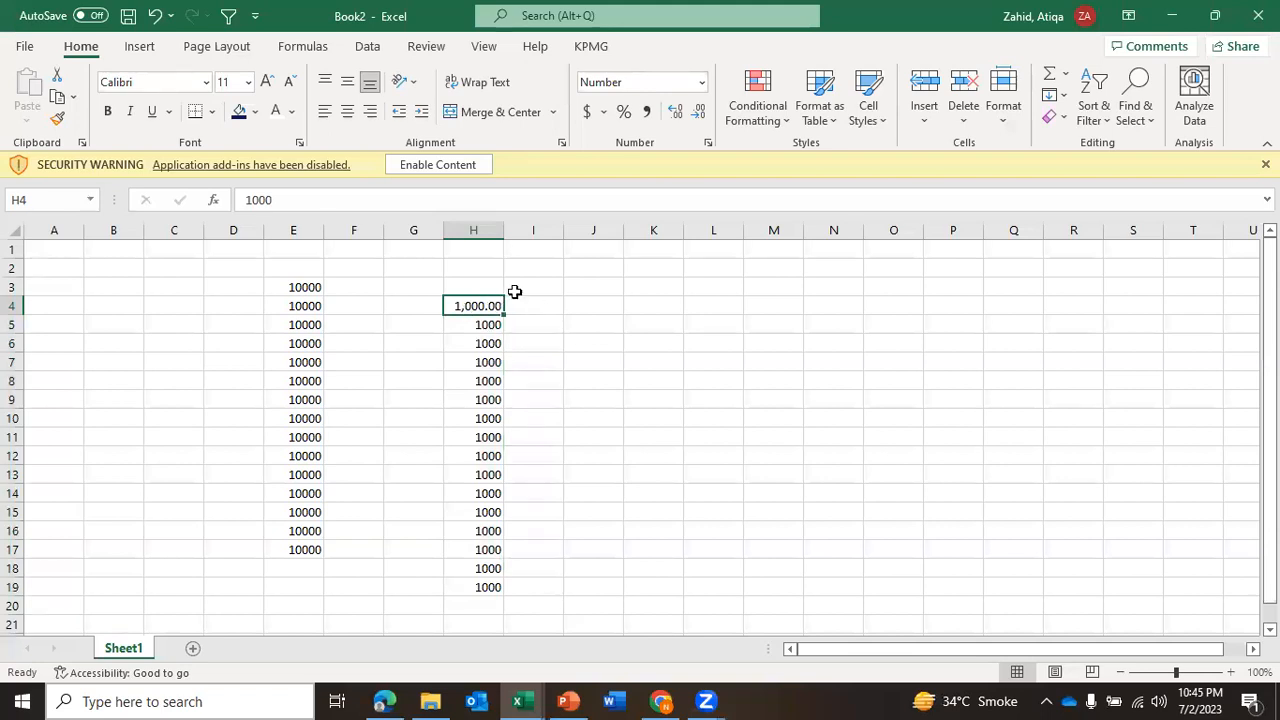
left_click(699, 112)
left_click(699, 112)
Check the Shortcuts slide in PowerPoint again, then apply the comma-style Accounting format to H5 in Book2.
key("alt+Tab")
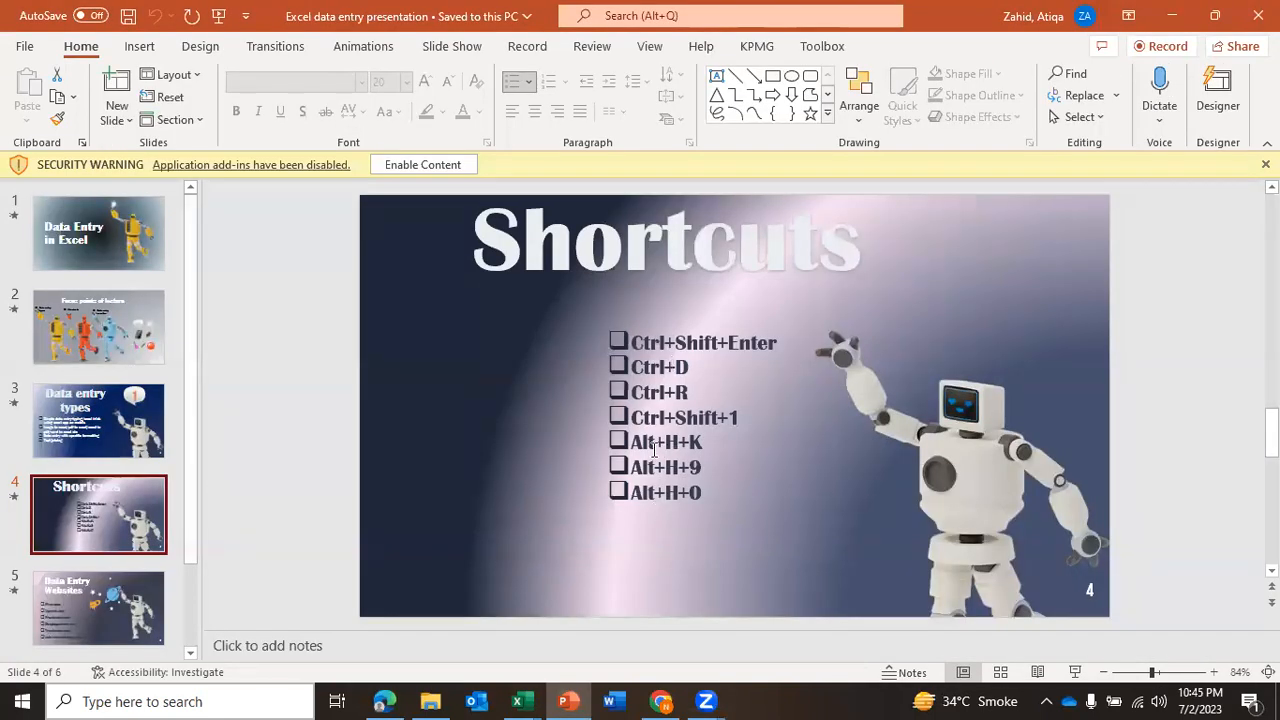
key("alt+Tab")
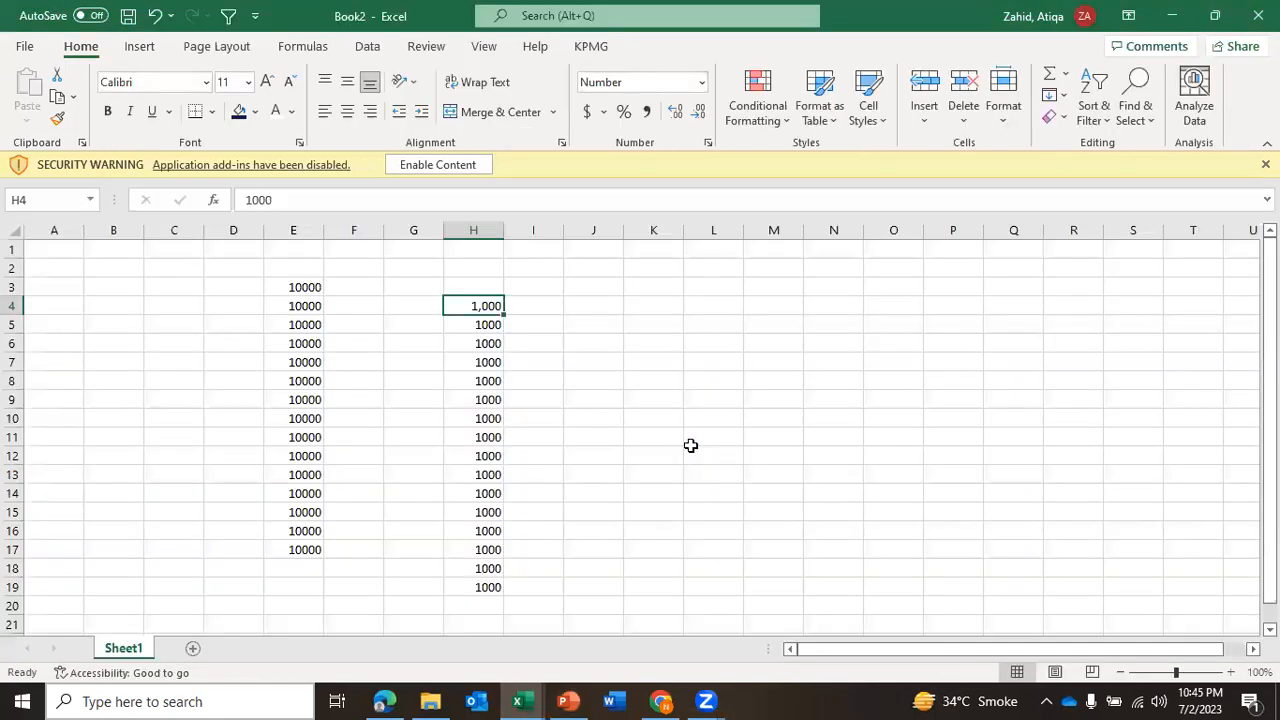
key("Down")
key("alt")
key("h")
key("k")
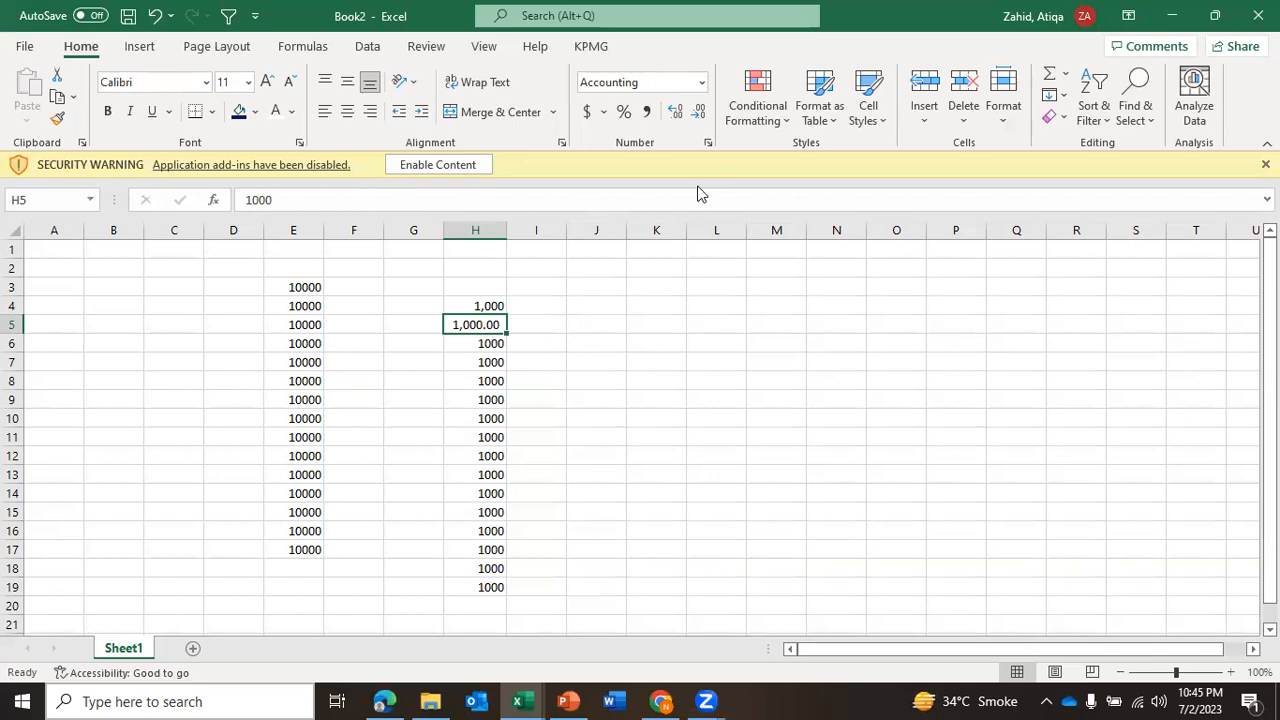
Examine the Accounting format's currency symbol options for H5 without changing them, then switch to the Shortcuts slide in PowerPoint.
left_click(707, 145)
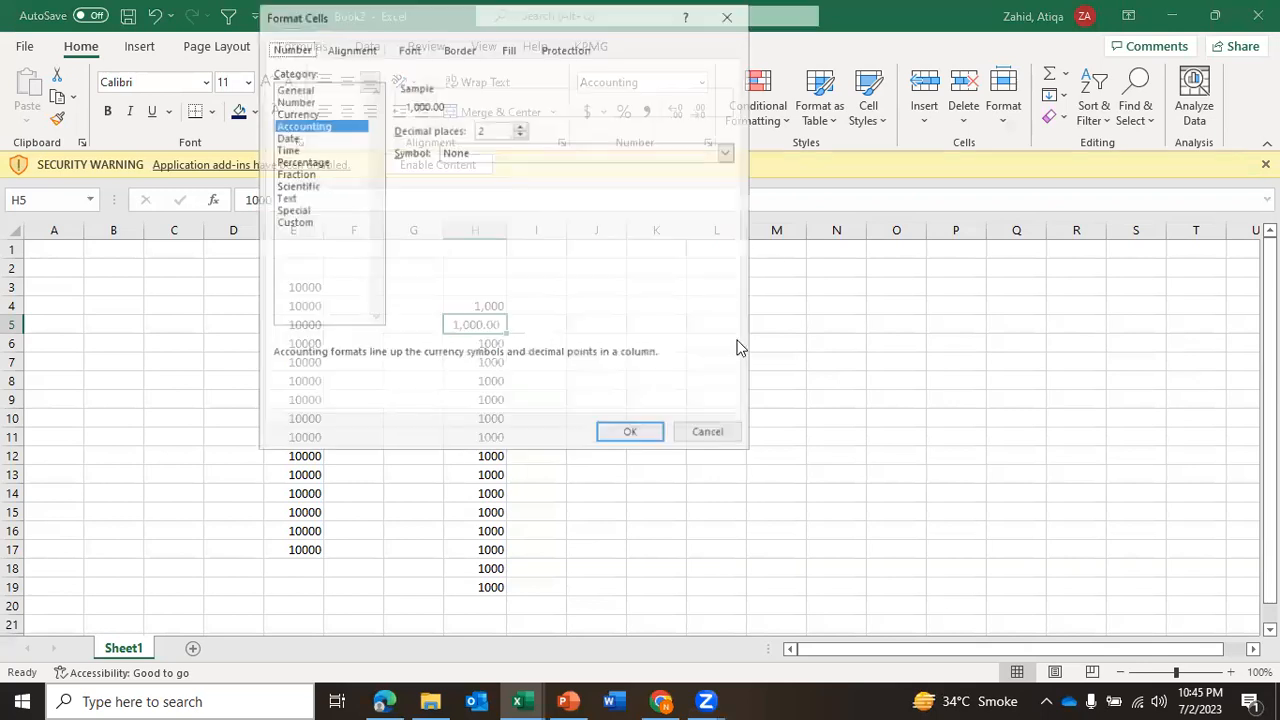
left_click(730, 18)
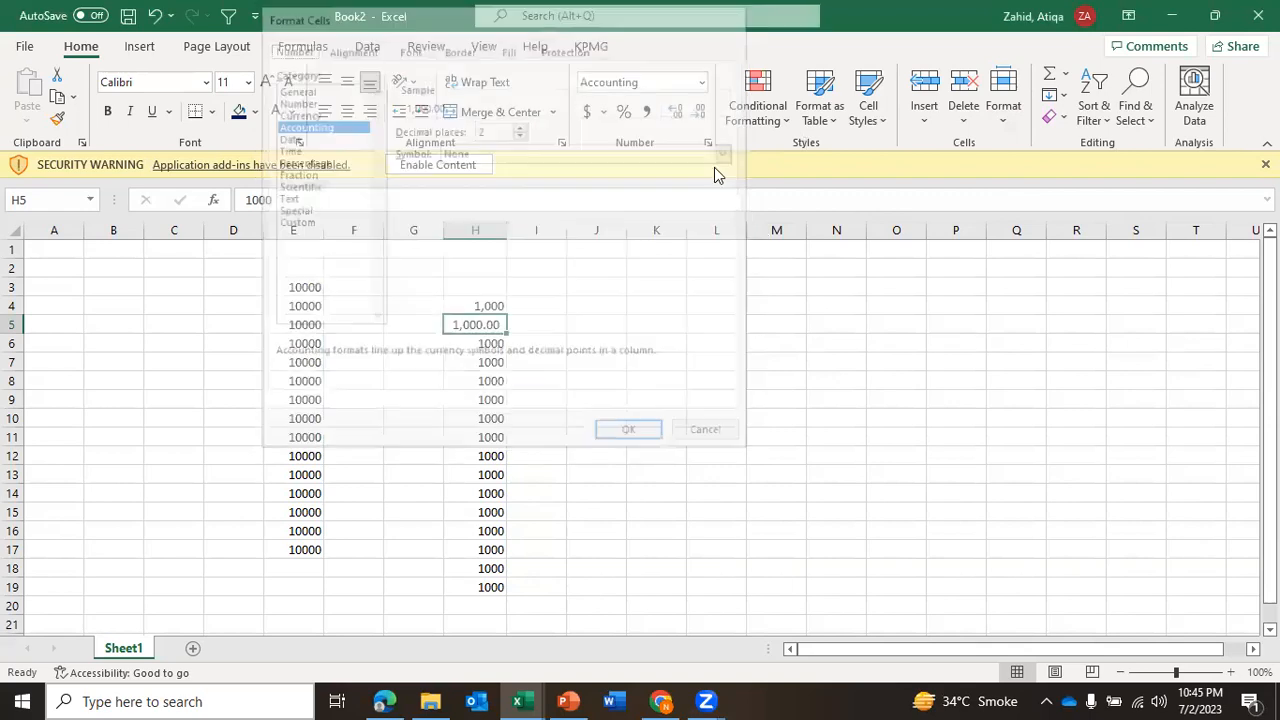
key("ctrl+1")
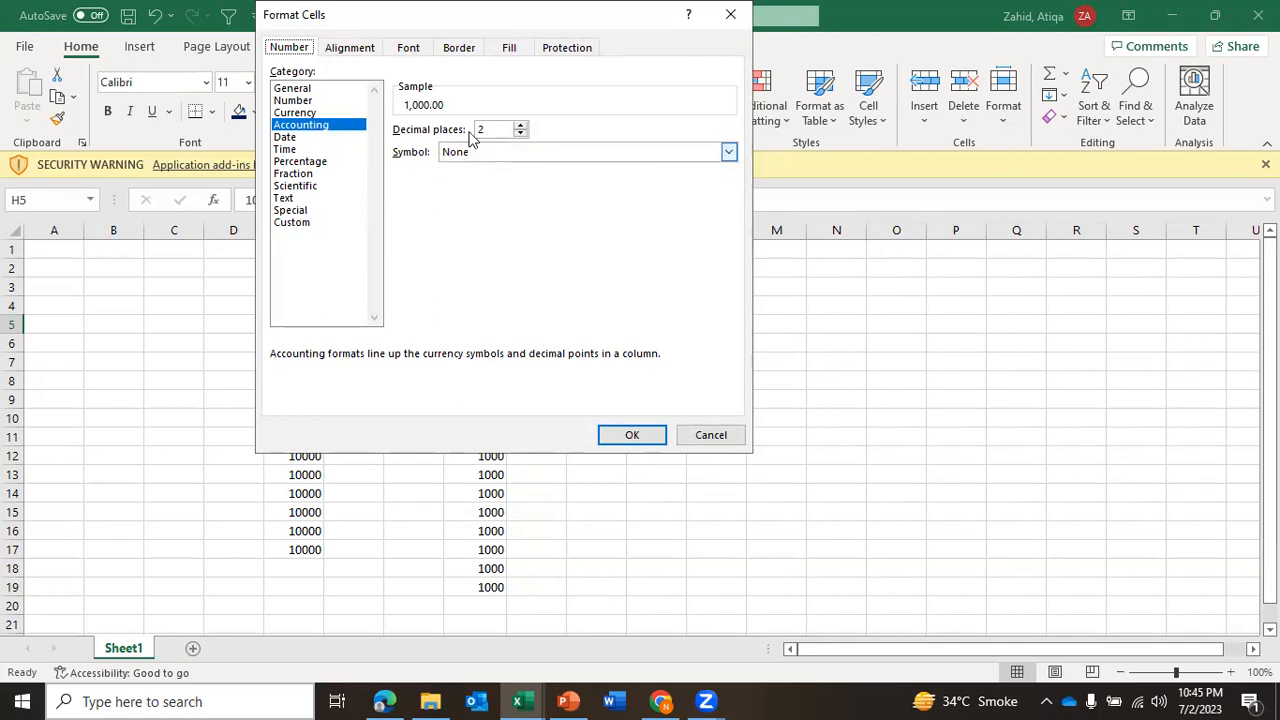
left_click_drag(486, 23, 797, 53)
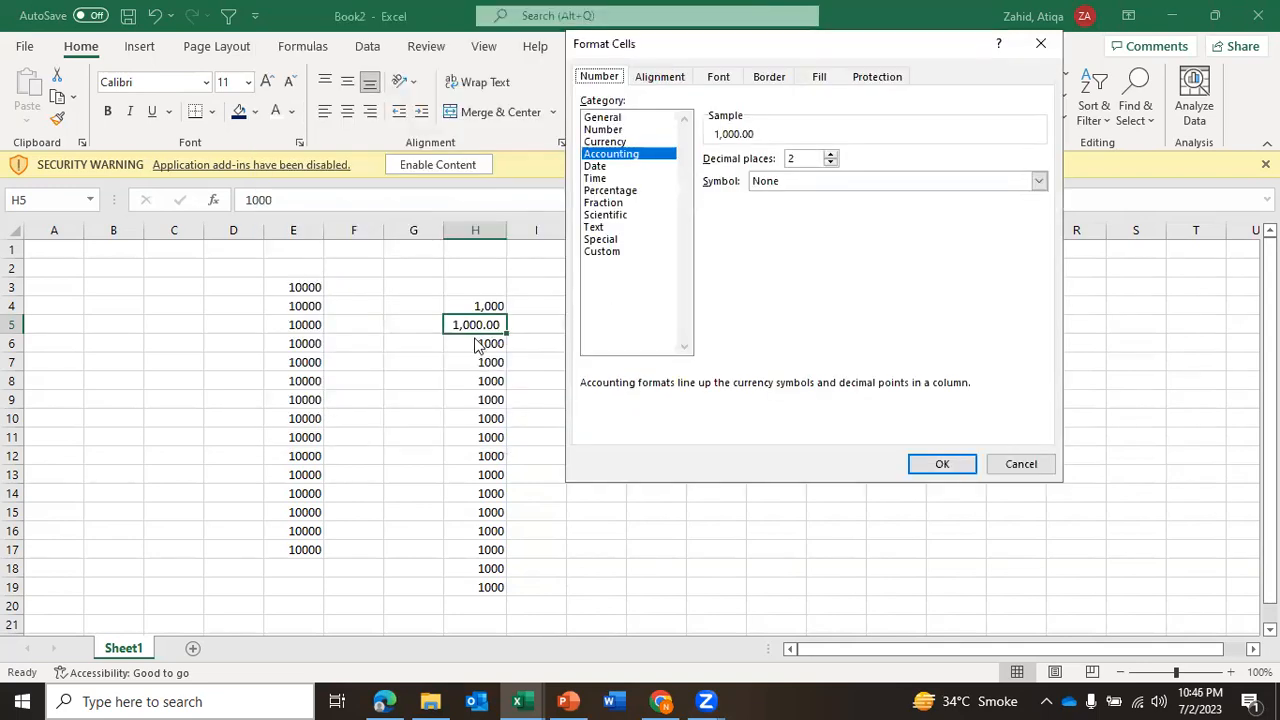
left_click(1039, 181)
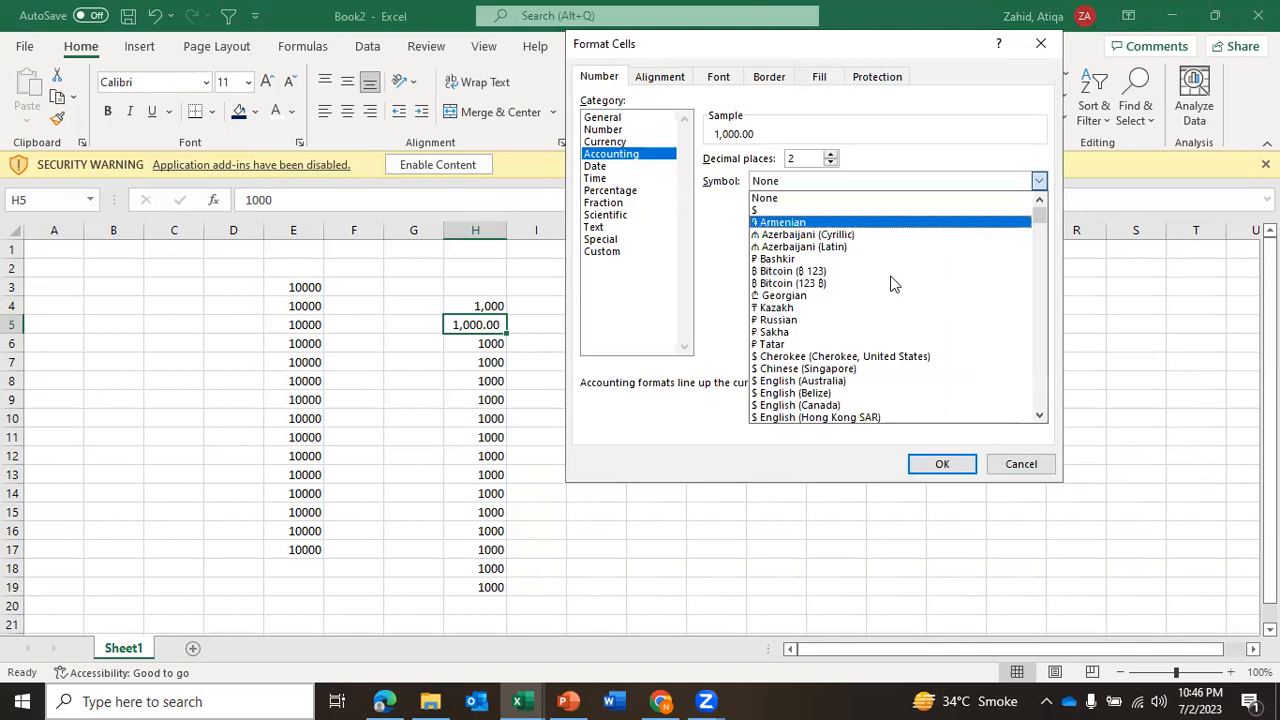
left_click(720, 274)
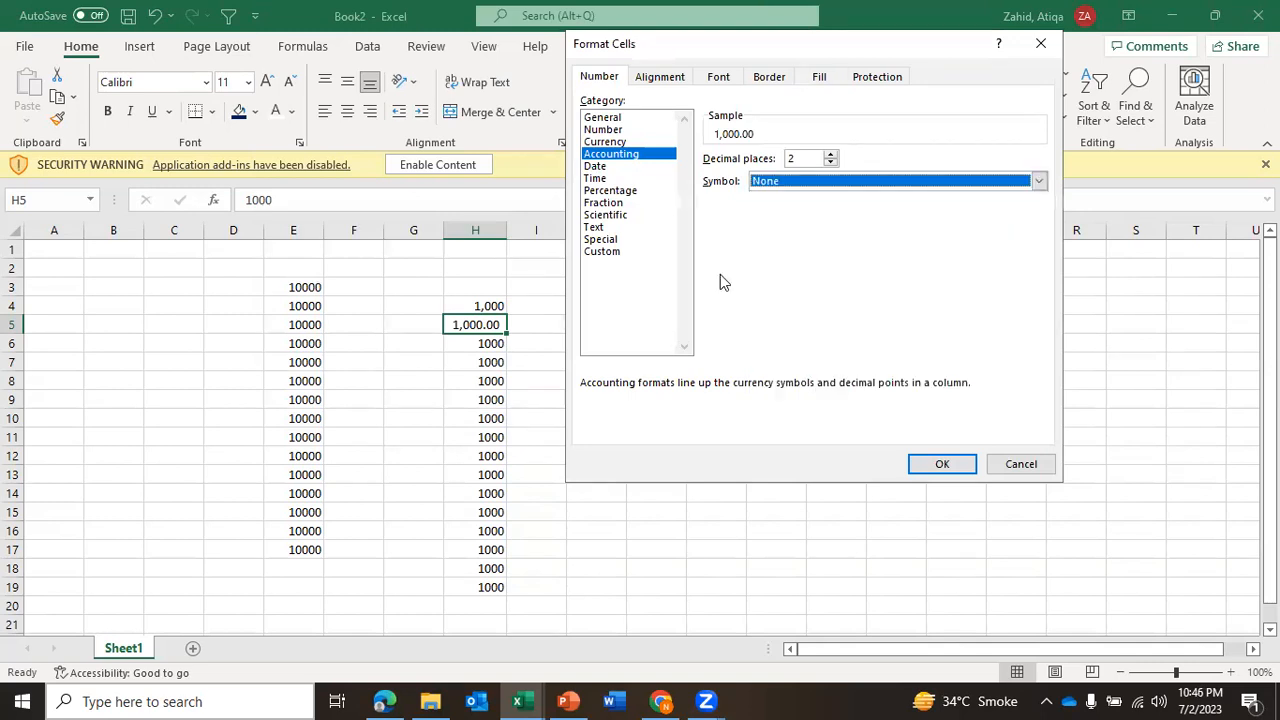
left_click(1039, 181)
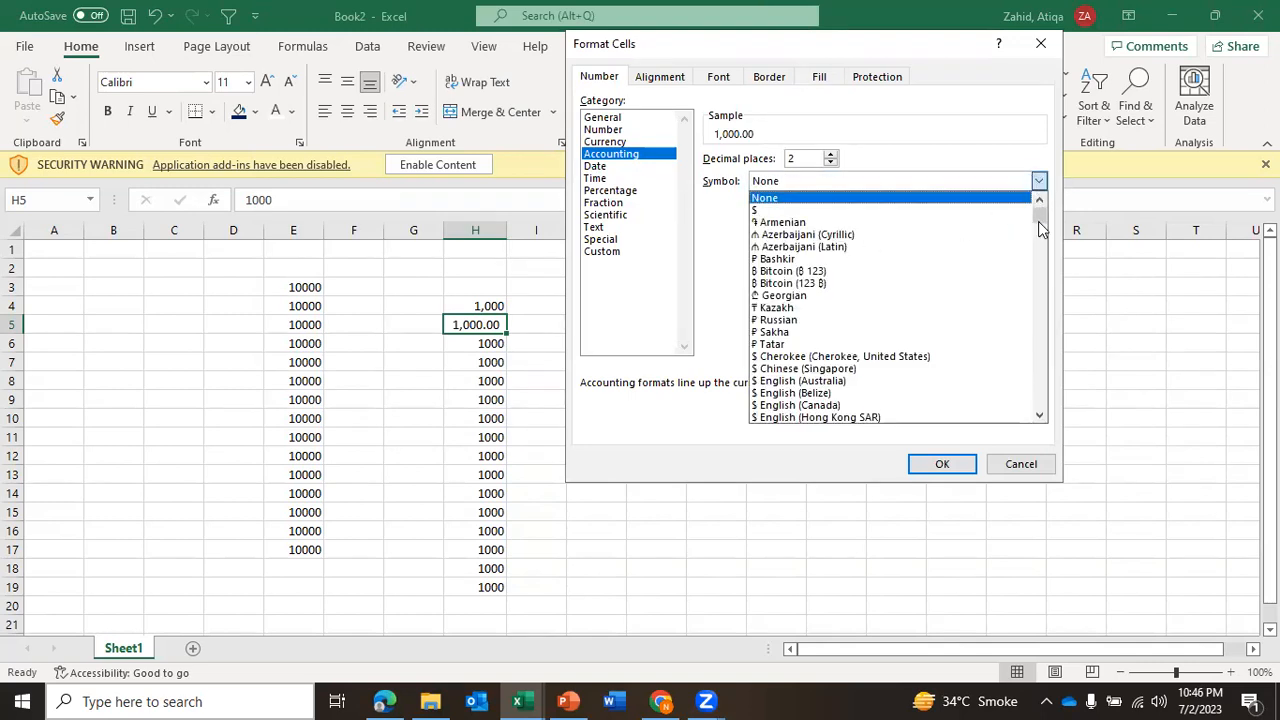
left_click(703, 268)
key("Escape")
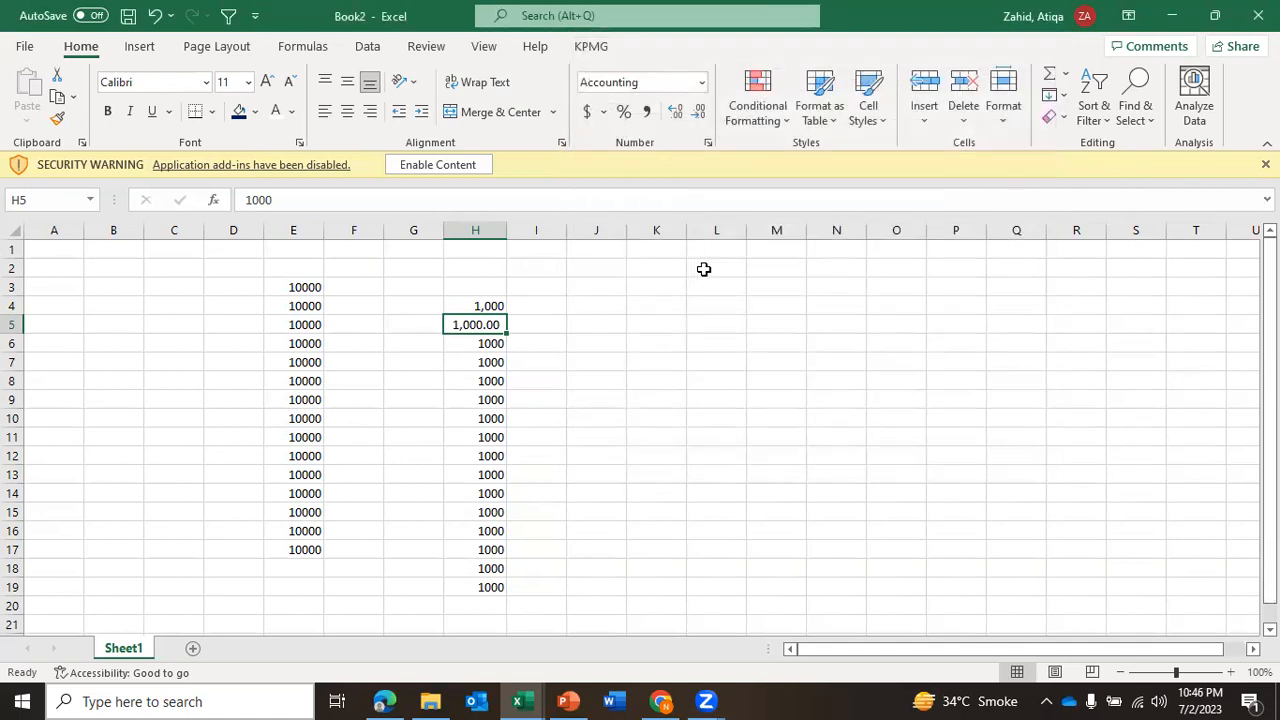
key("alt+Tab")
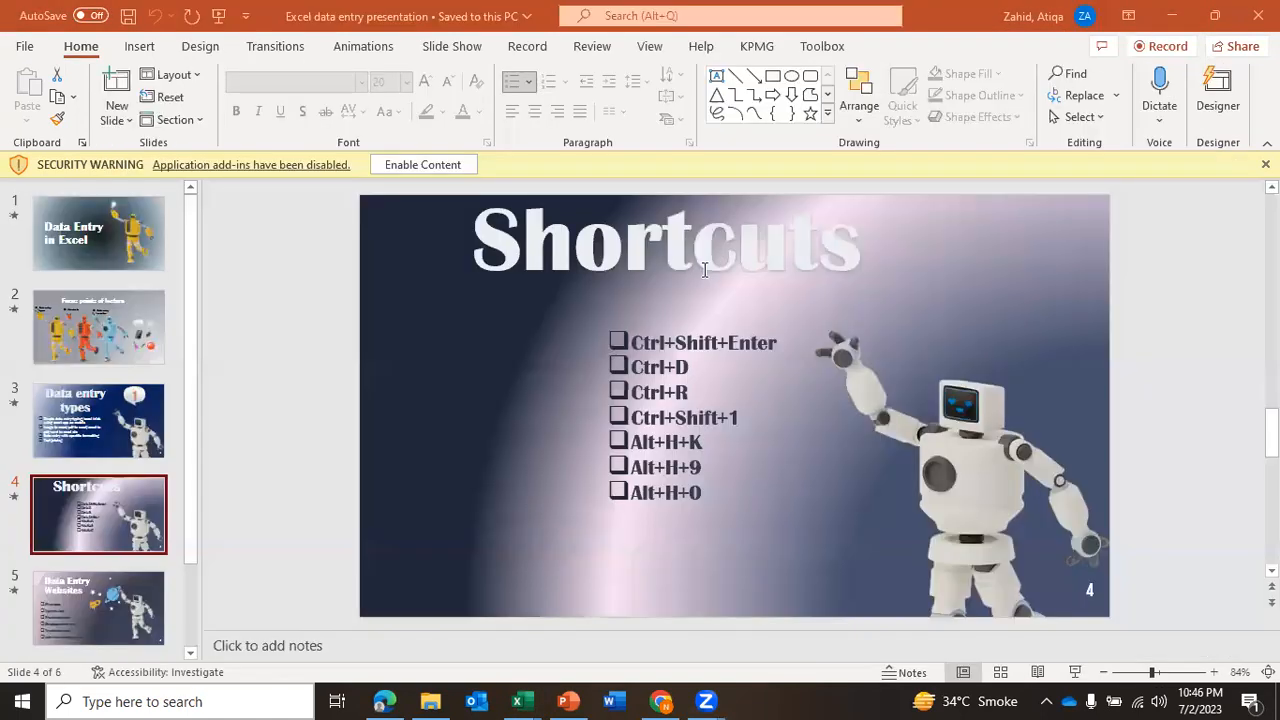
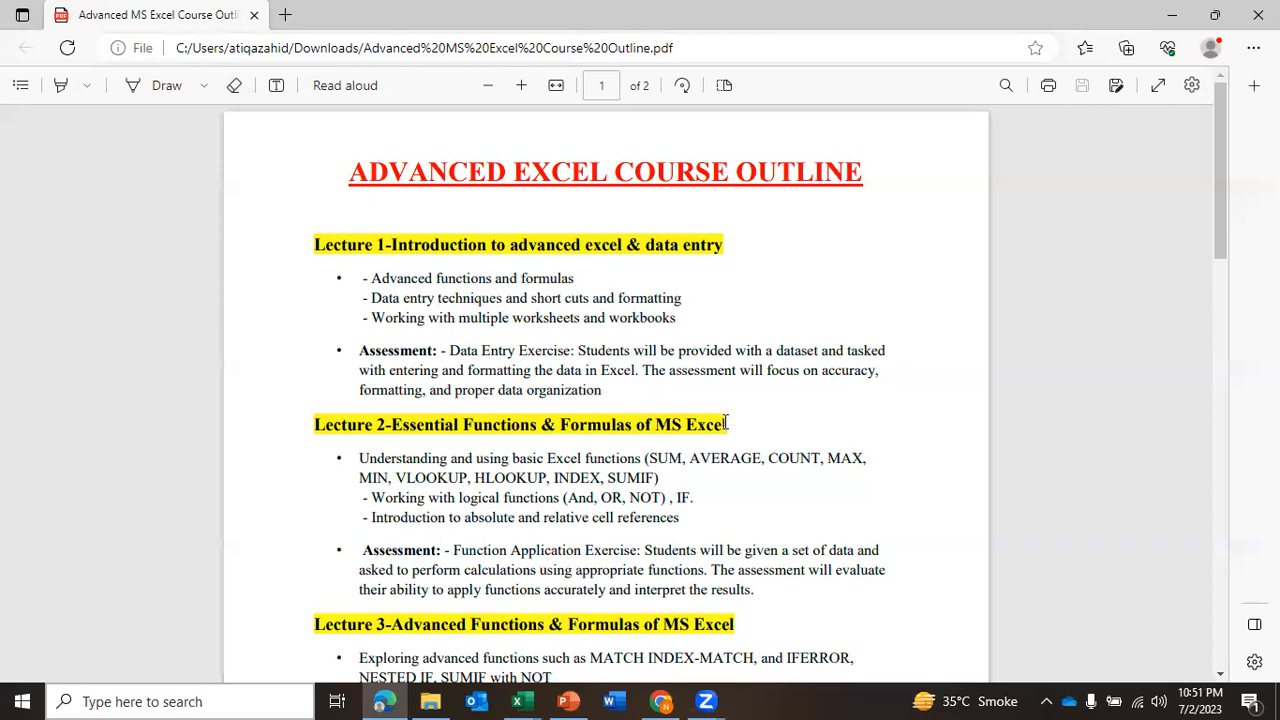
Read through the Advanced Excel Course Outline PDF in the browser, from the Lecture 2 topics to Lecture 8.
left_click_drag(1216, 174, 1224, 231)
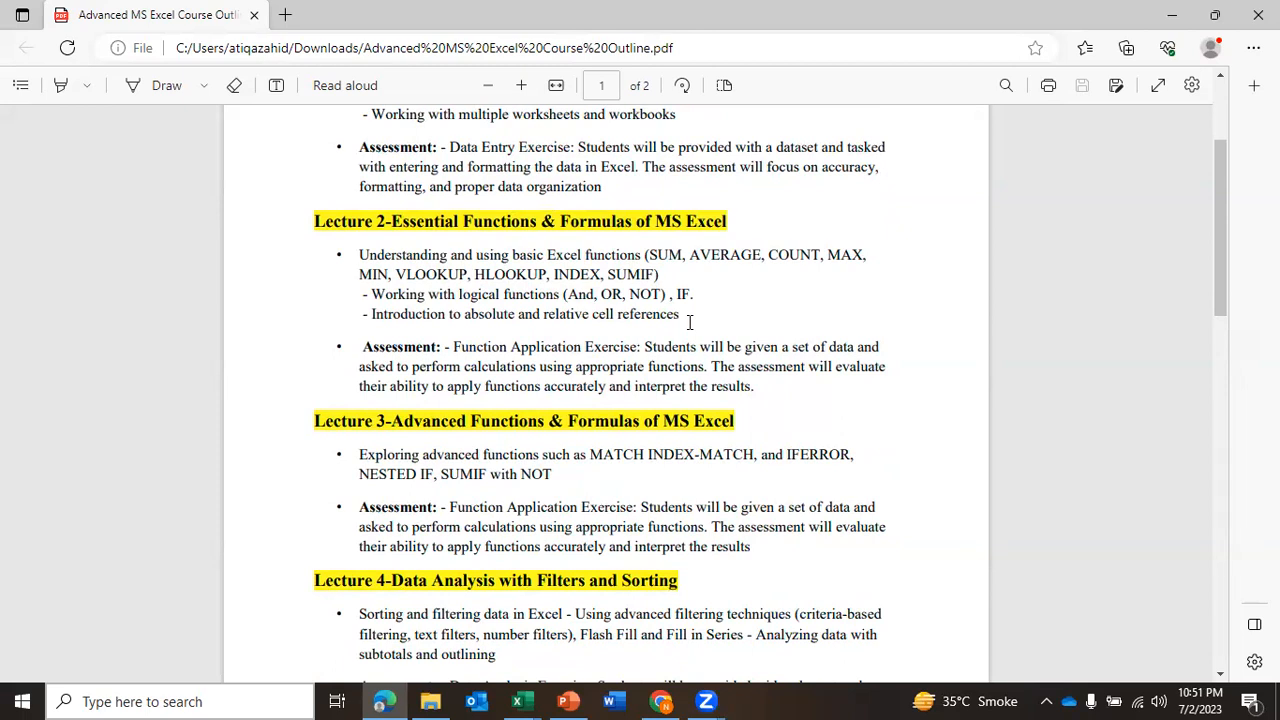
left_click_drag(358, 254, 705, 321)
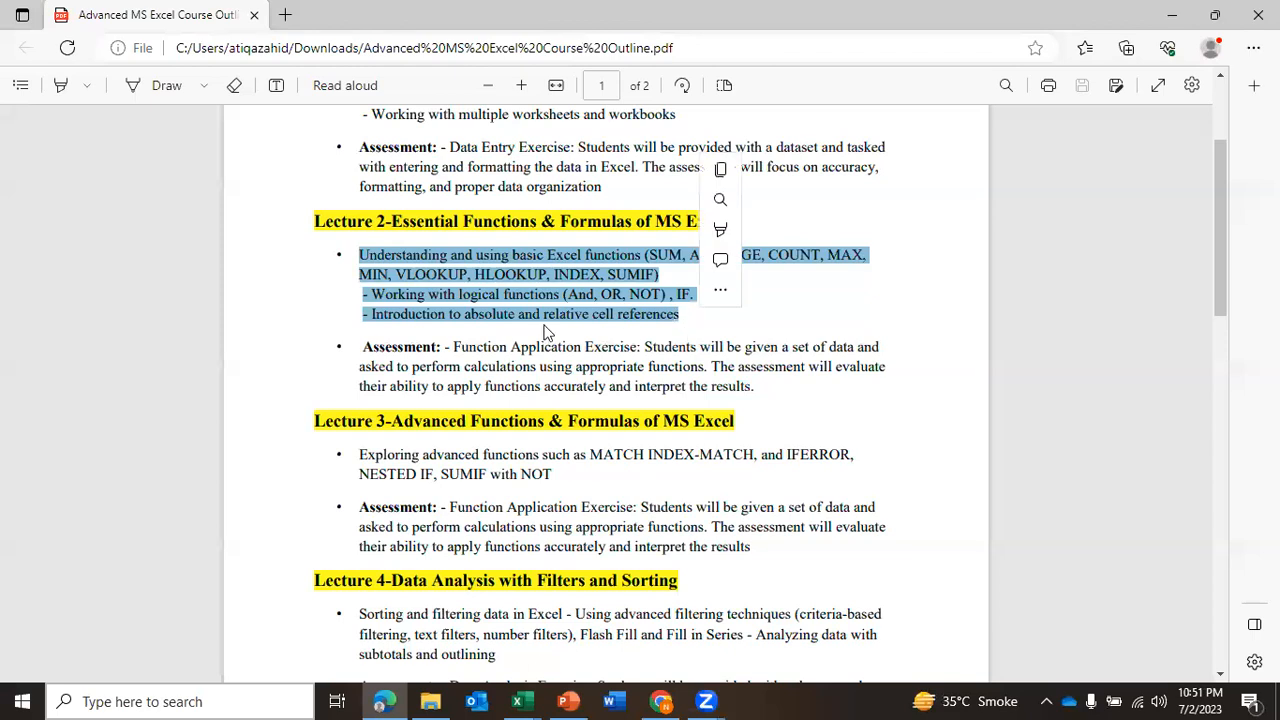
left_click(705, 321)
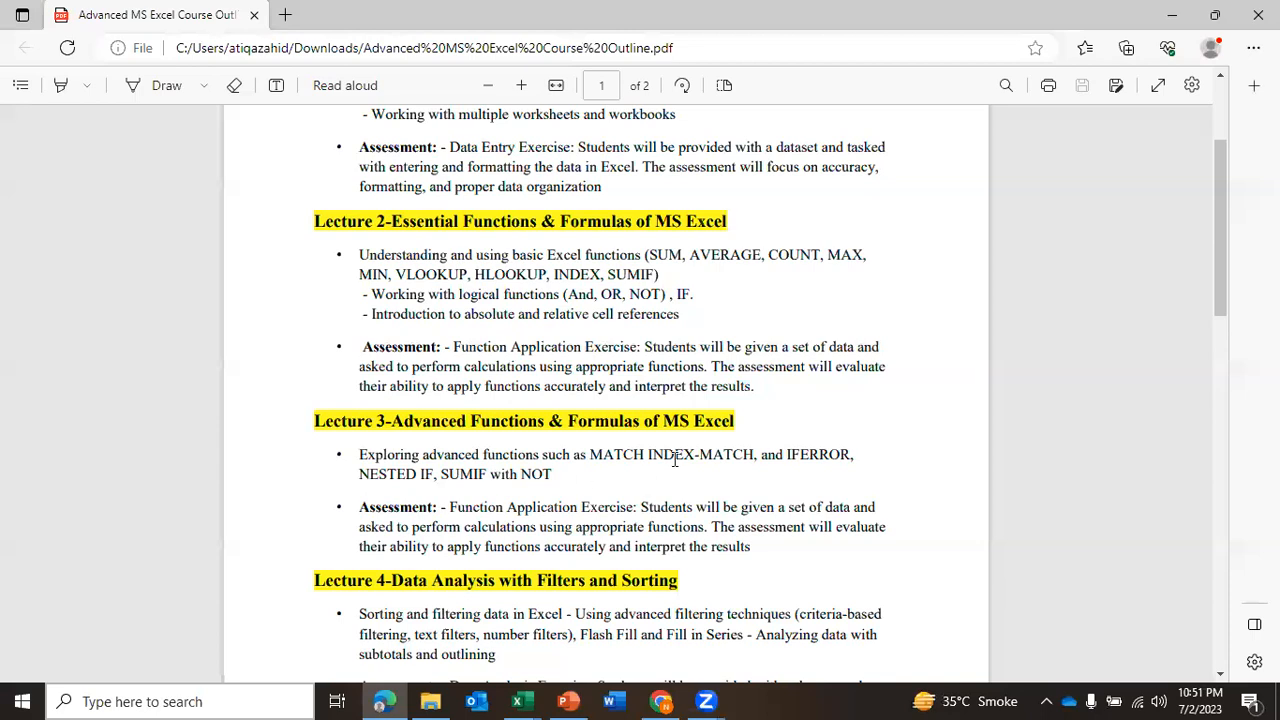
left_click_drag(1216, 240, 1211, 381)
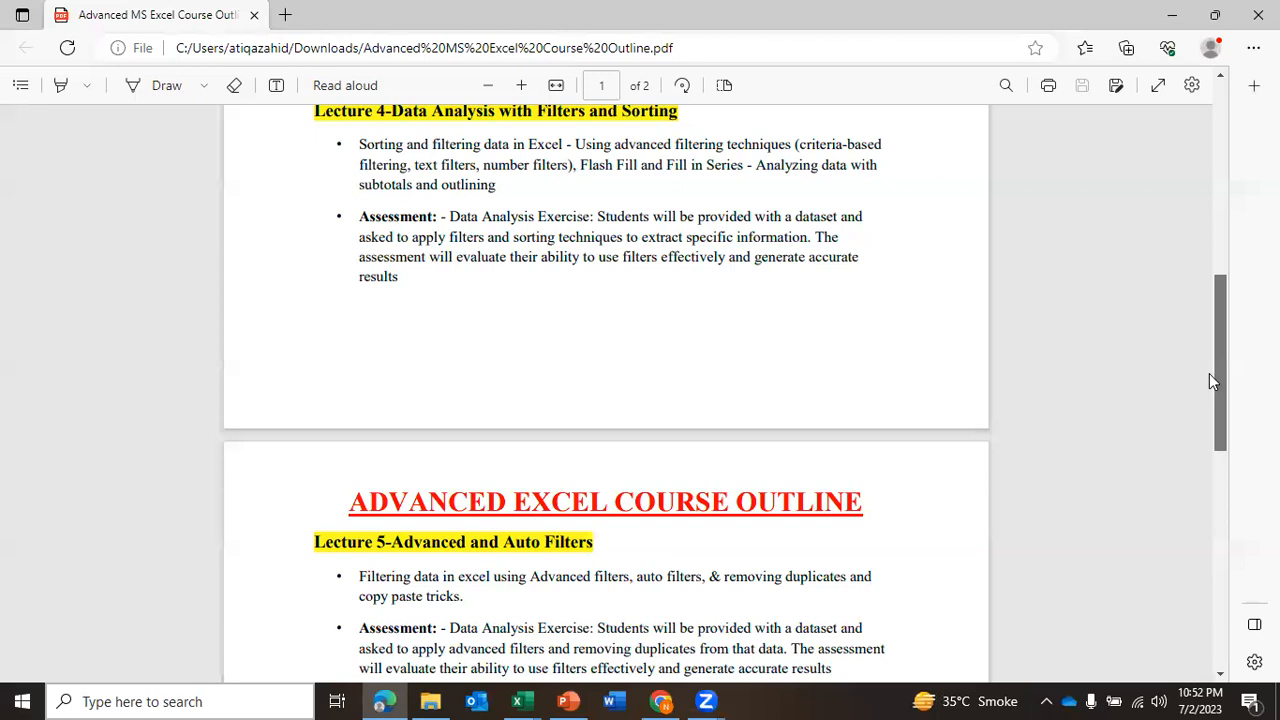
left_click_drag(1209, 374, 1209, 403)
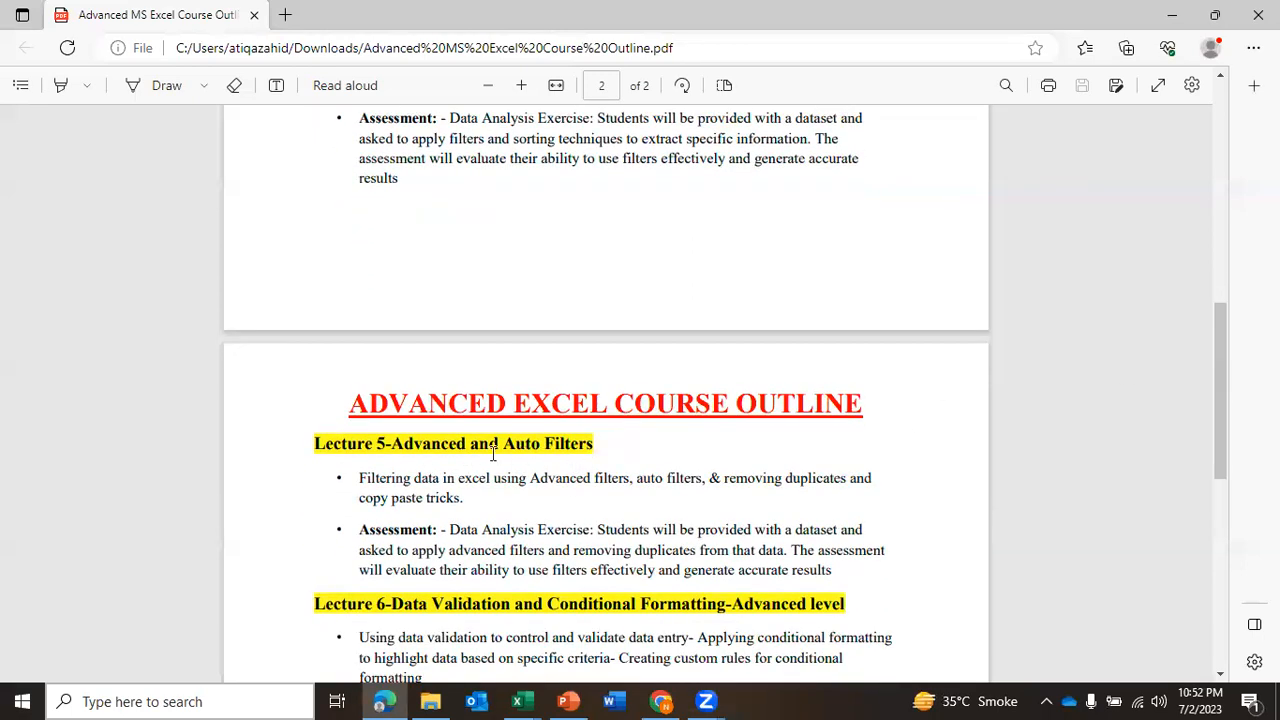
left_click_drag(1218, 388, 1218, 540)
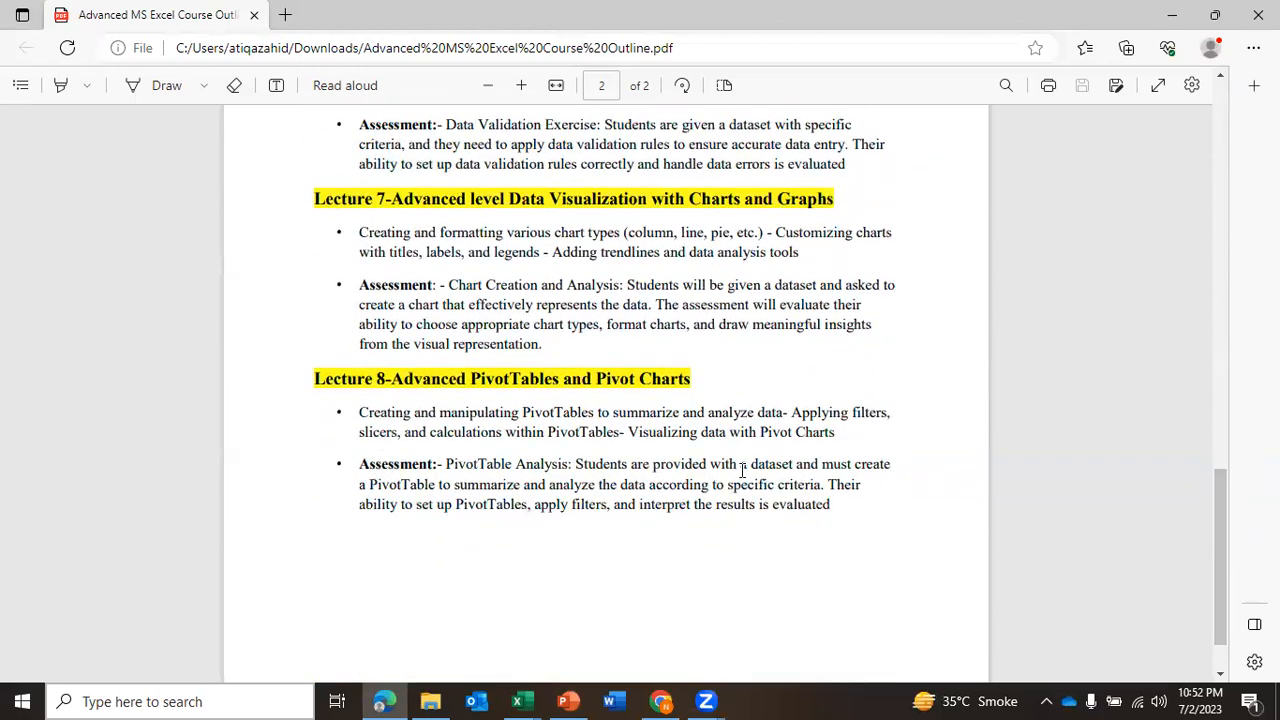
Switch to the Adv MS Excel Portfolio workbook in Excel and filter the Pivot table sheet to the Civic model.
key("alt+Tab")
key("Down")
key("Down")
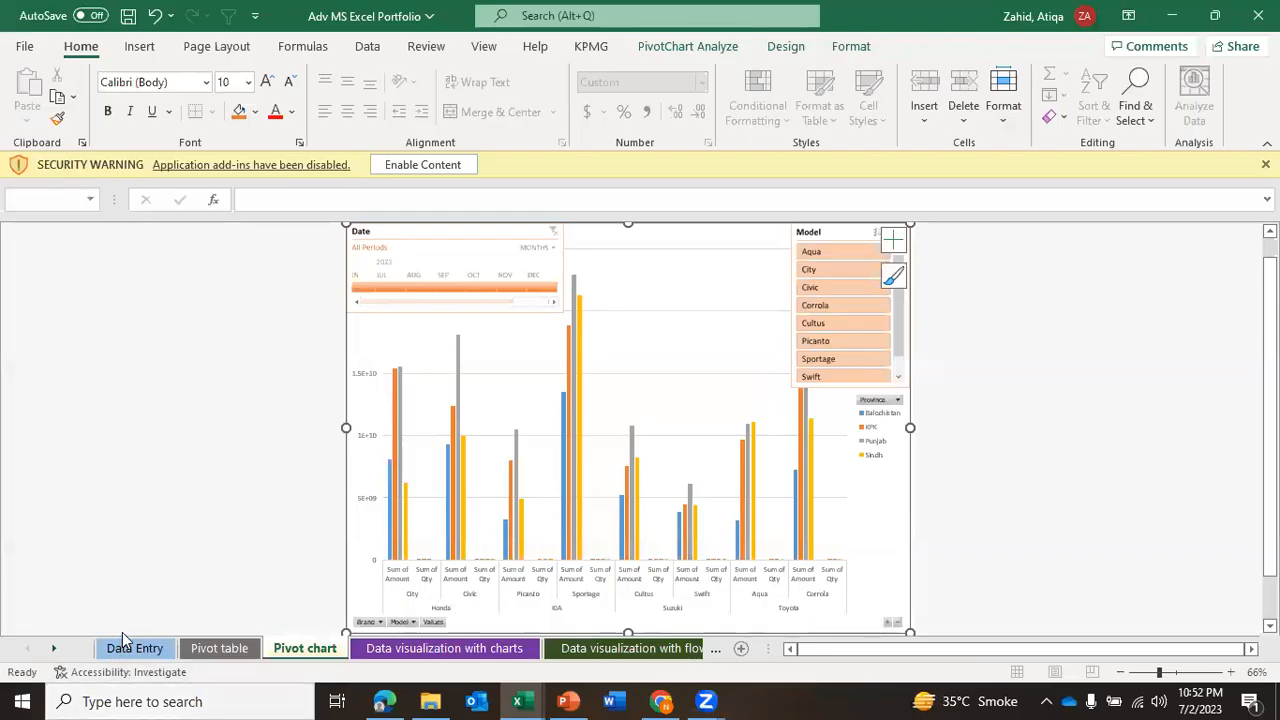
left_click(123, 644)
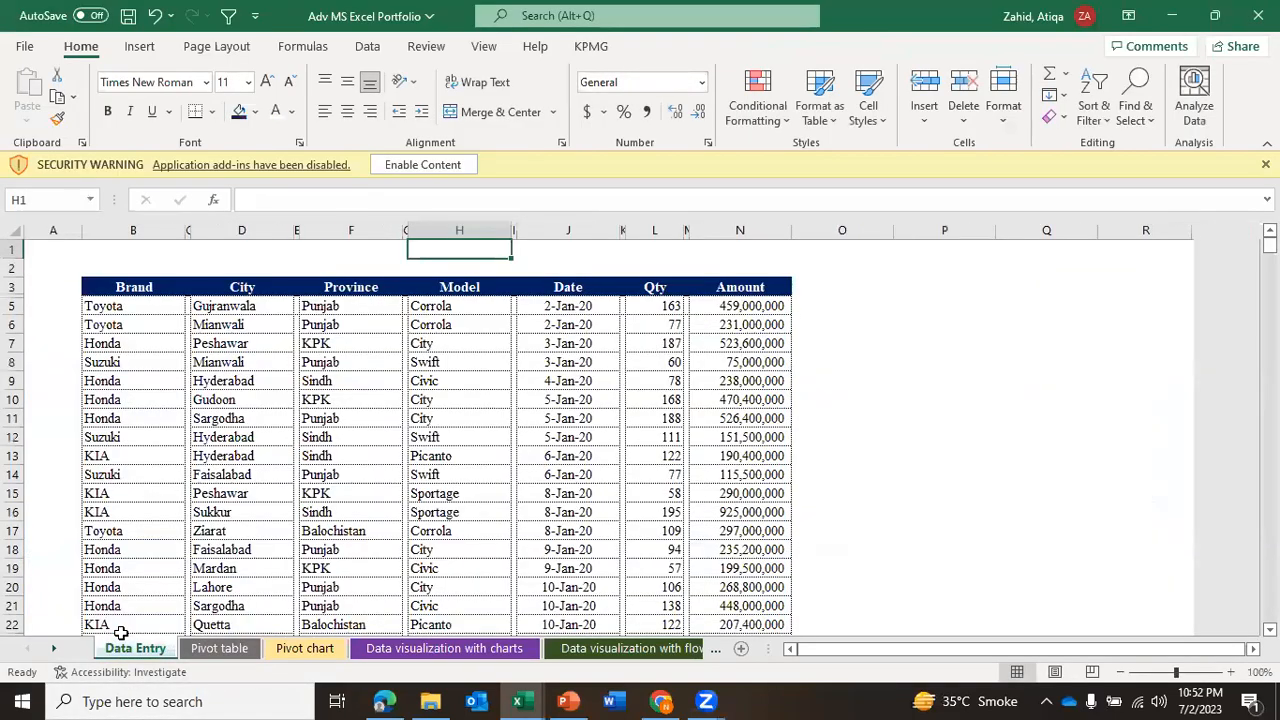
key("ctrl+Page_Down")
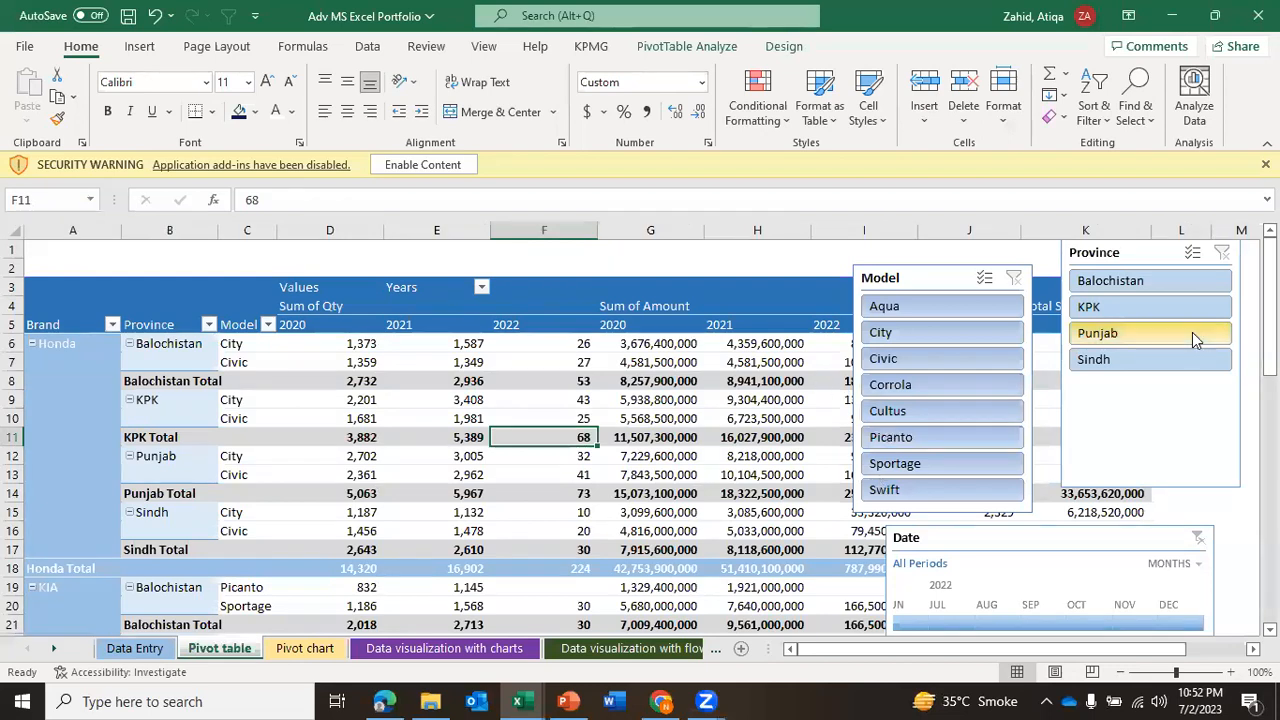
mouse_move(1270, 300)
left_mouse_down()
mouse_move(1270, 547)
mouse_move(1270, 300)
left_mouse_up()
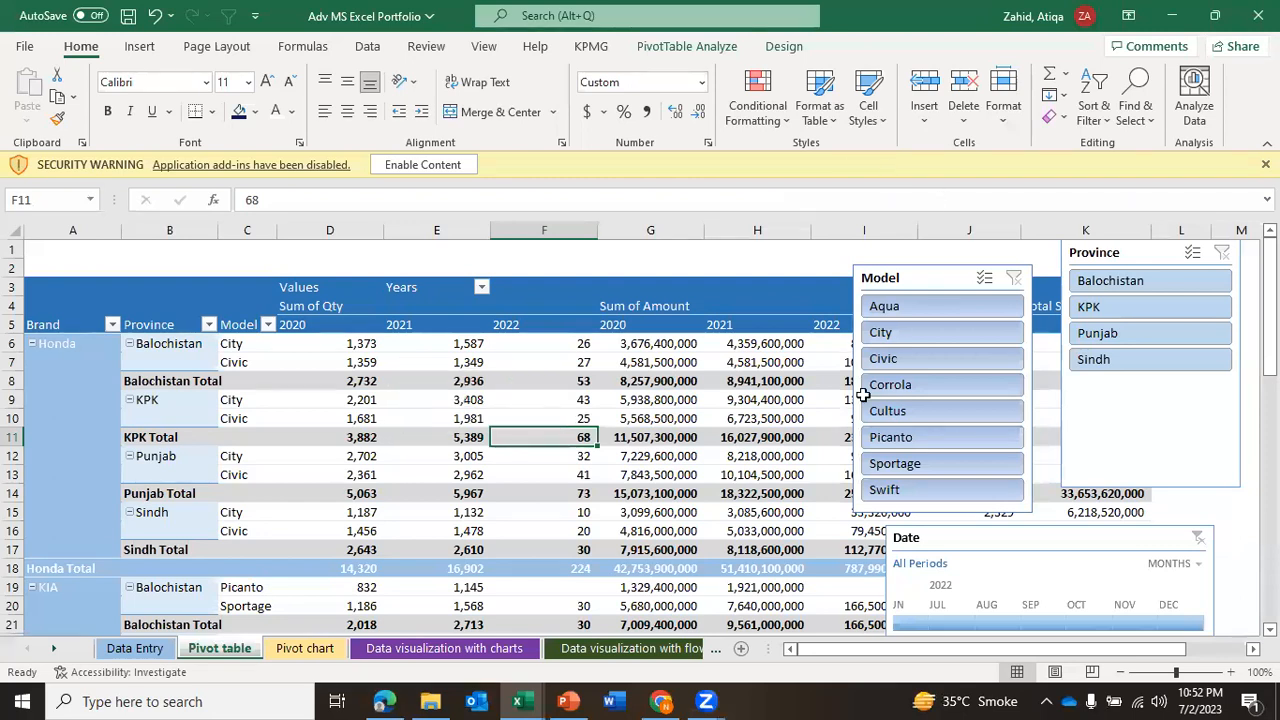
left_click(913, 360)
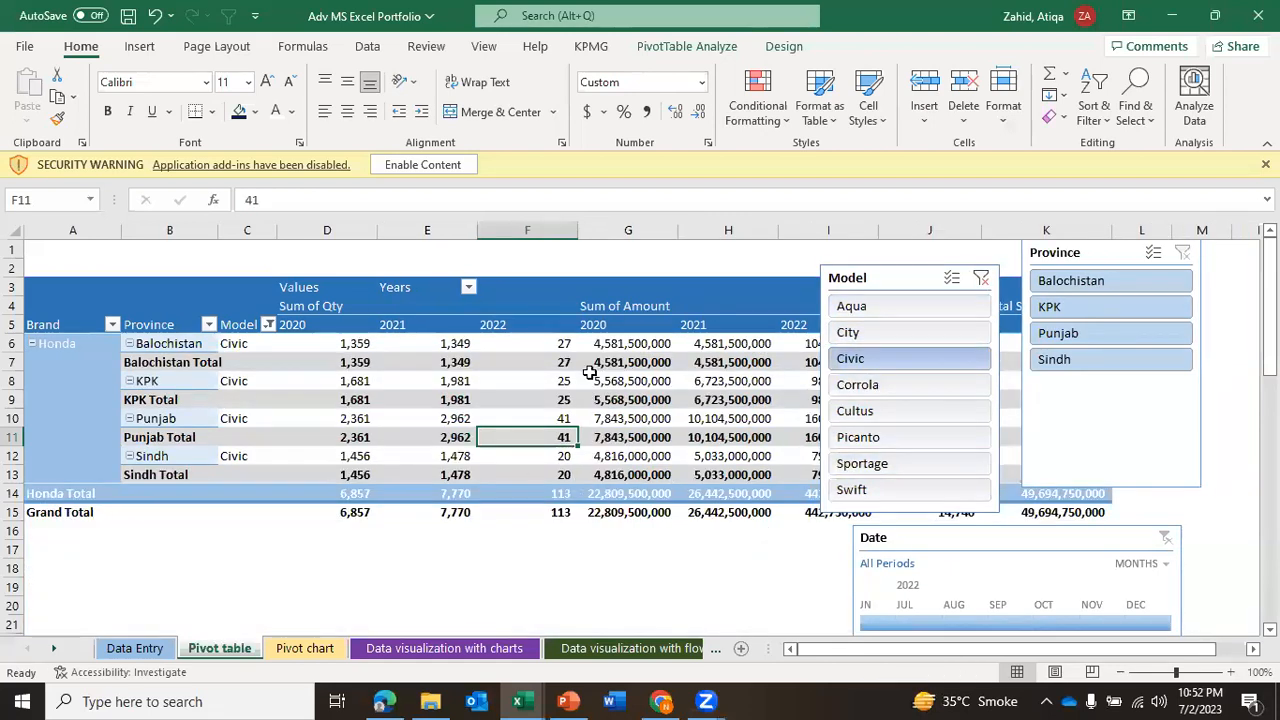
Examine the pivot chart with its Model slicer, and the pie and variance charts on the Data visualization with charts sheet.
key("ctrl+Page_Down")
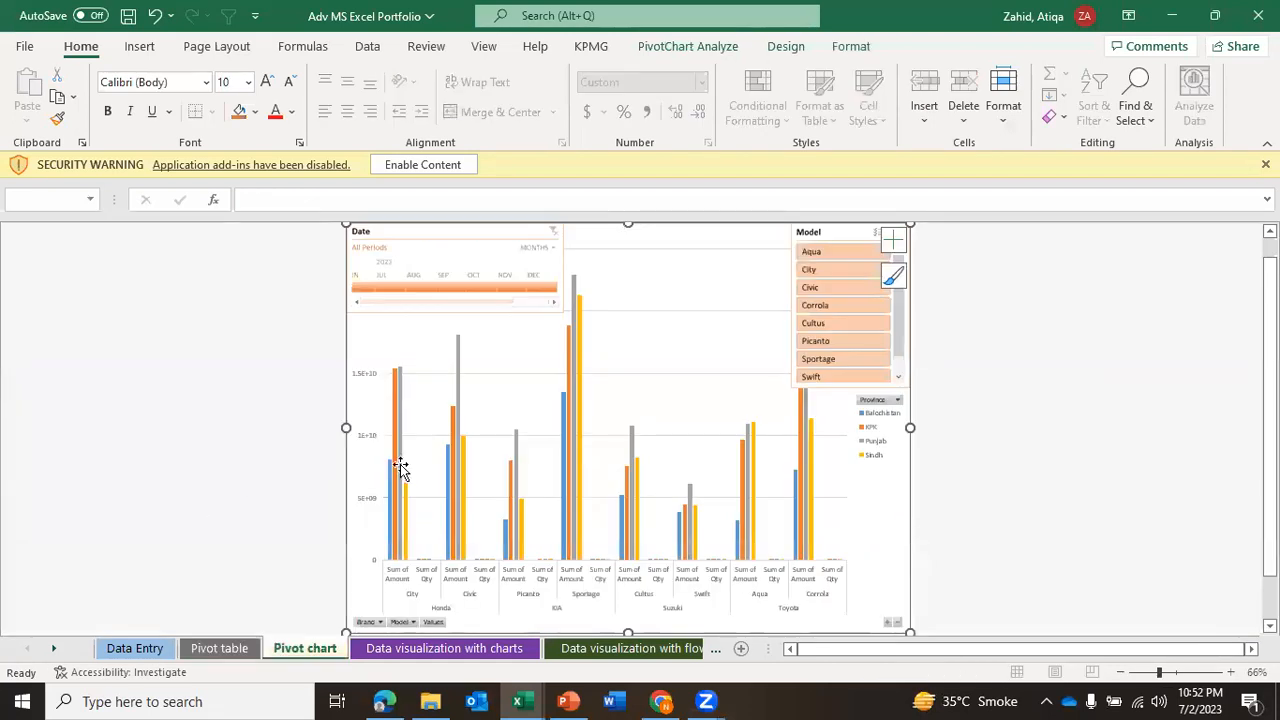
left_click(634, 413)
left_click(808, 326)
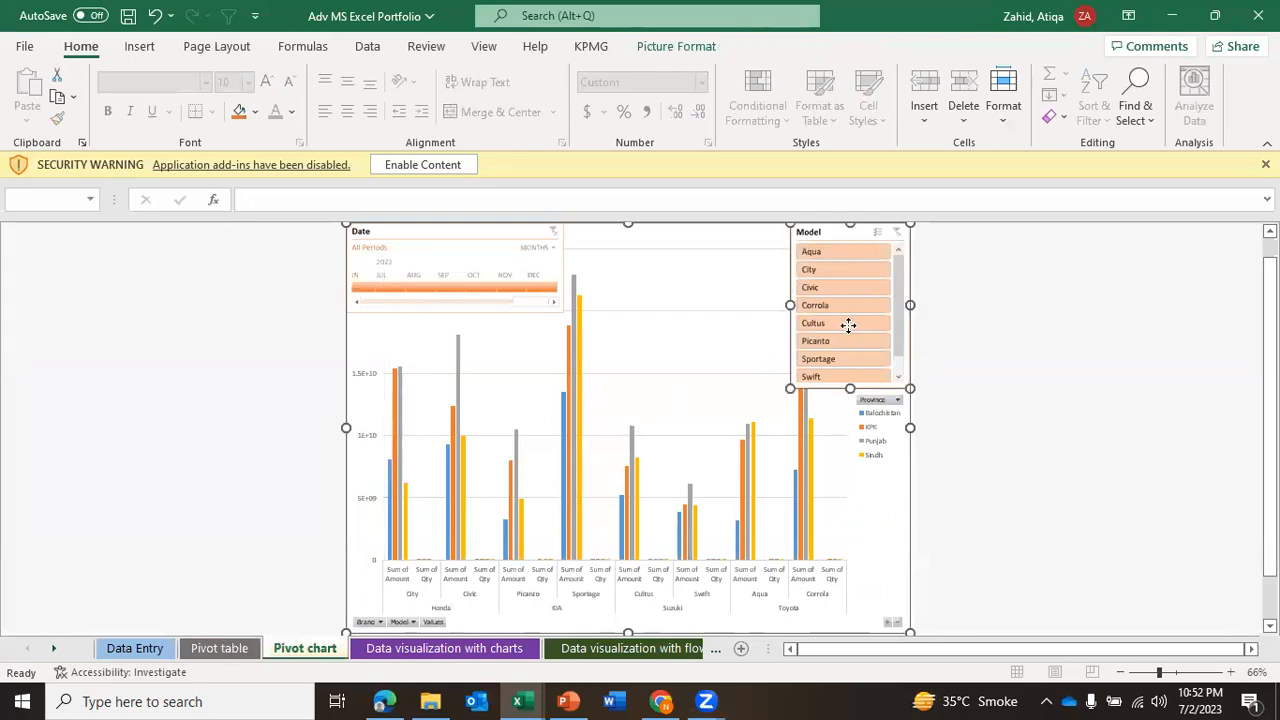
key("ctrl+Page_Down")
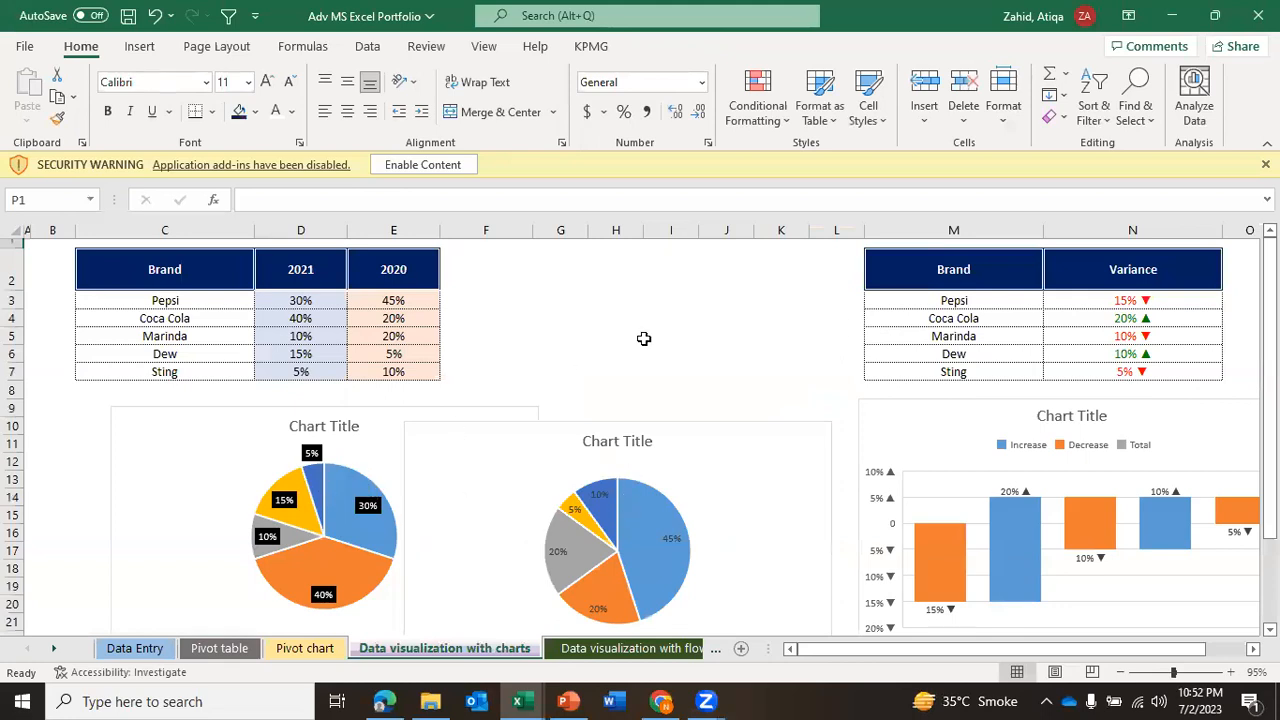
left_click(645, 338)
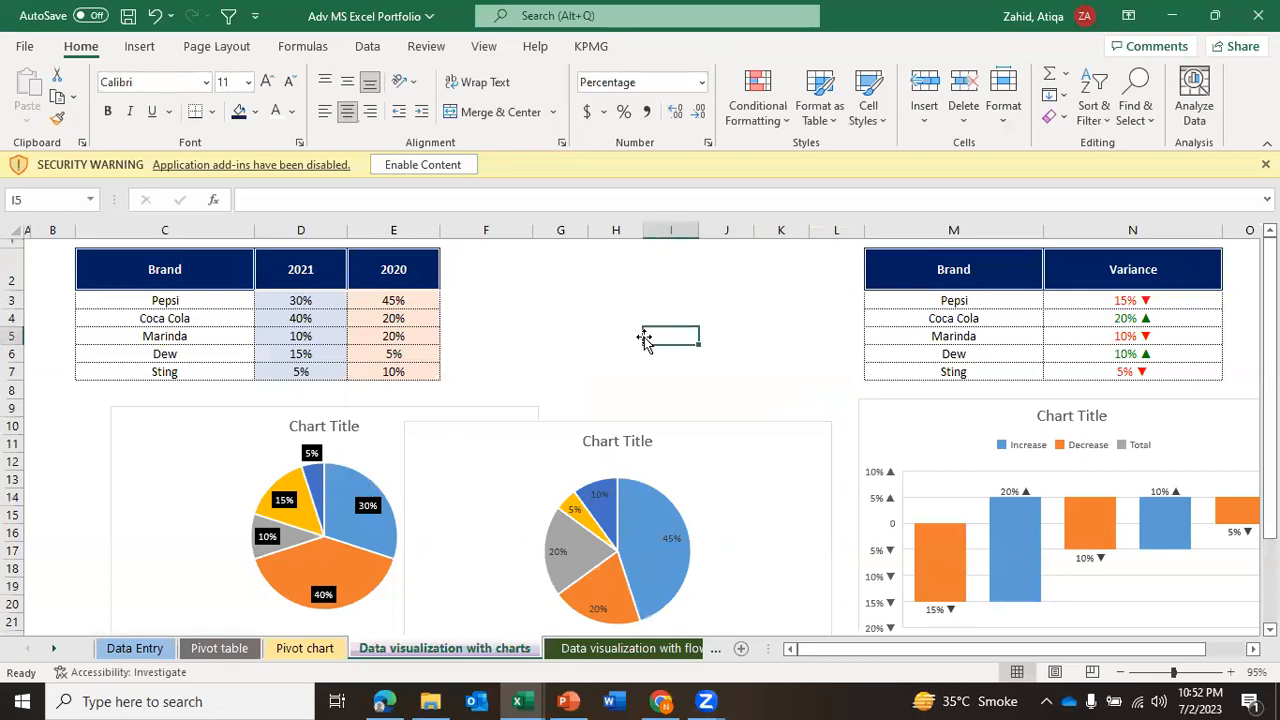
left_click(920, 430)
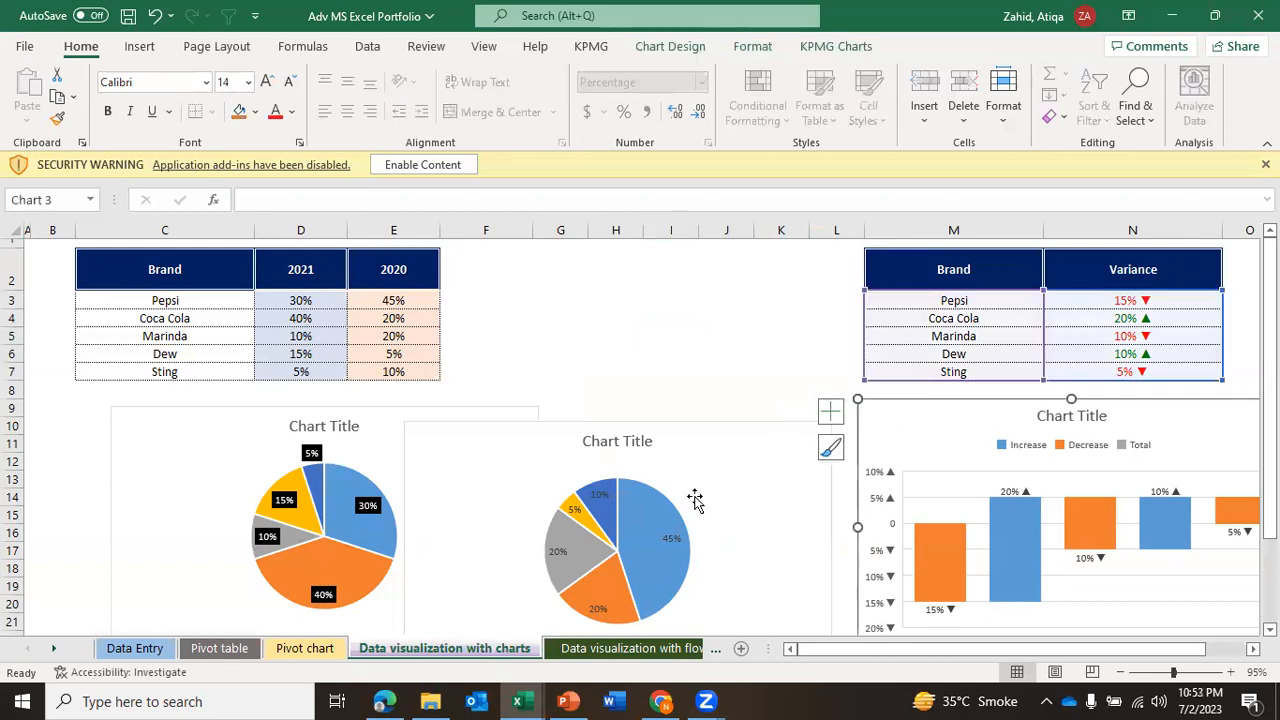
left_click(697, 500)
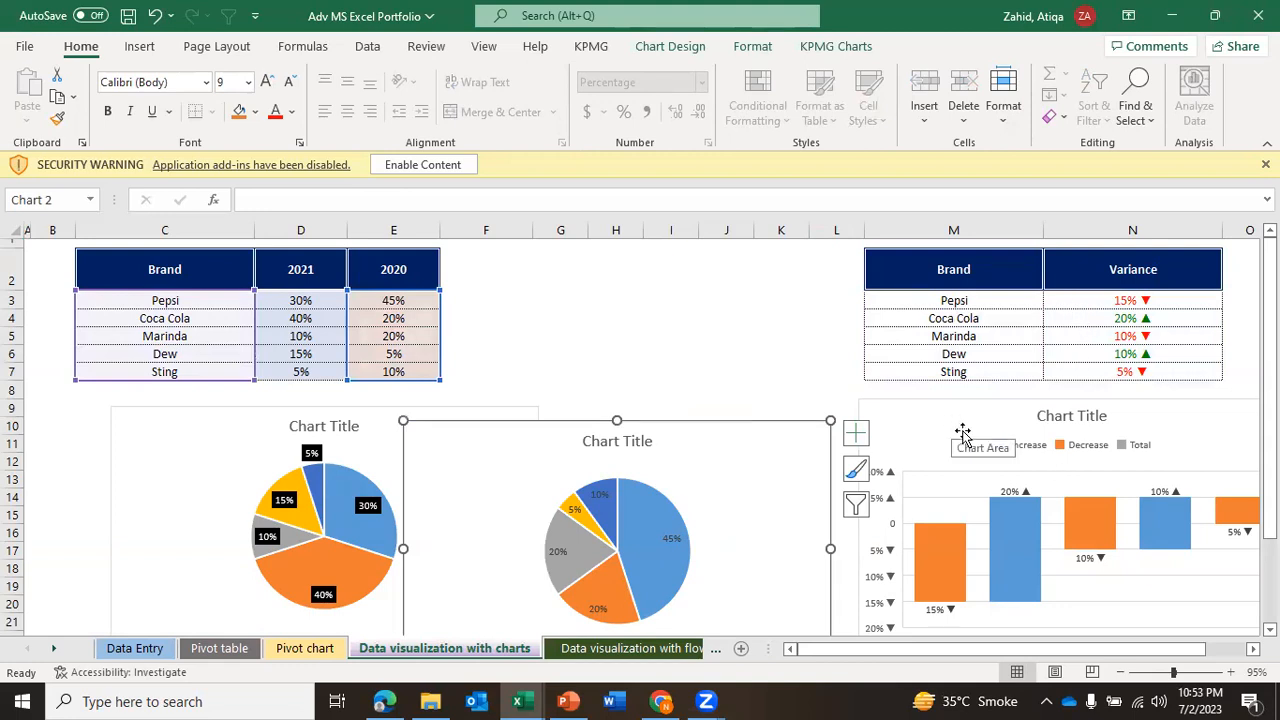
left_click(731, 371)
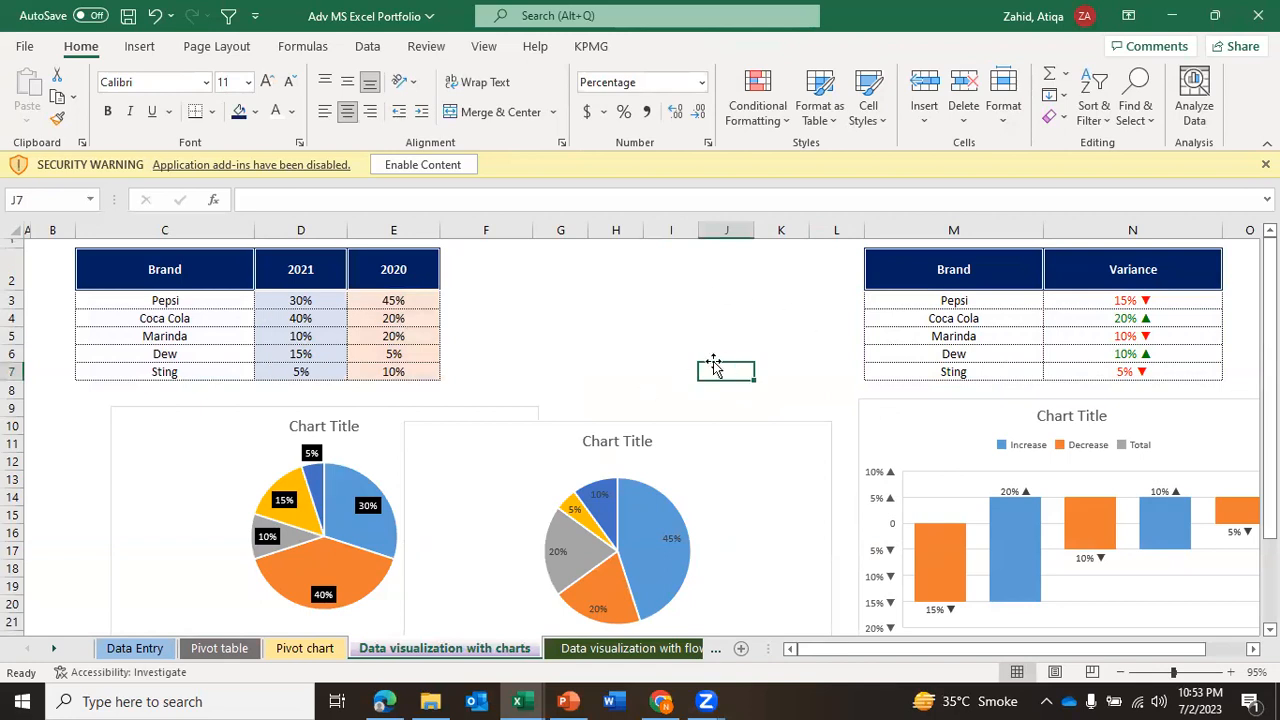
Review the flowchart and Index Match sheets, and examine the thousands variance columns L7:M13 on the Custom formatting sheet.
key("ctrl+Page_Down")
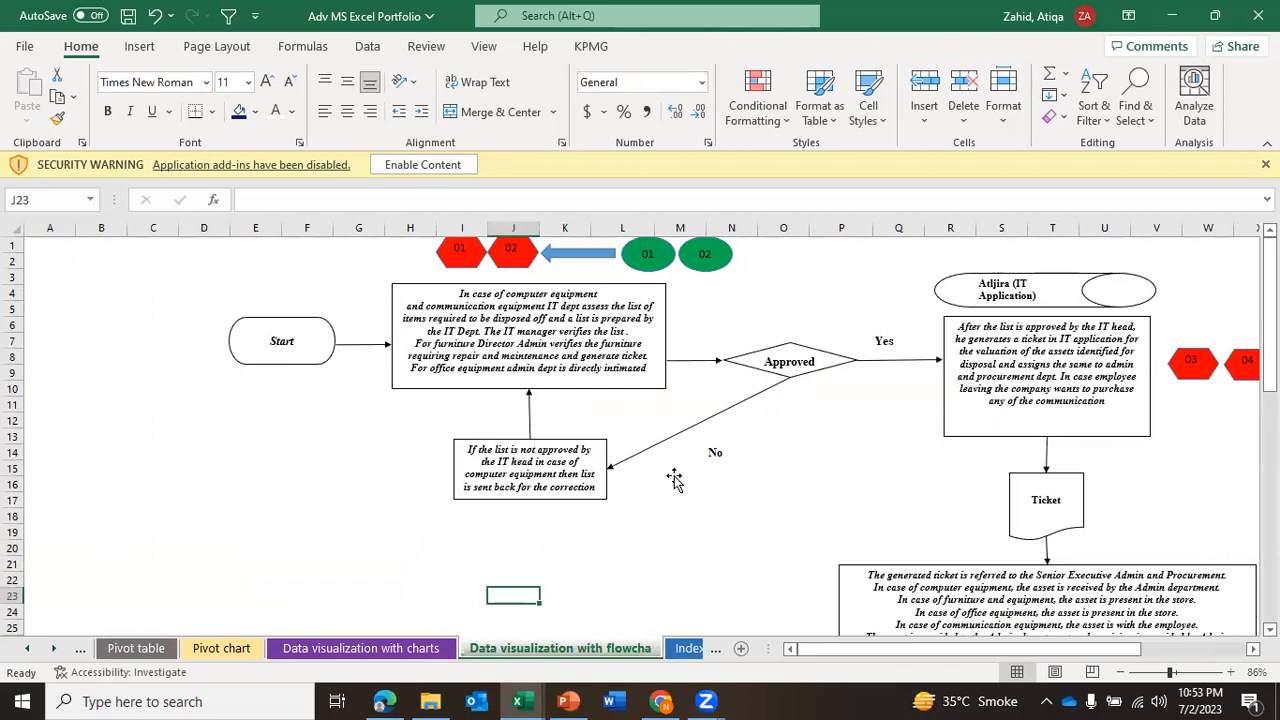
key("ctrl+Page_Down")
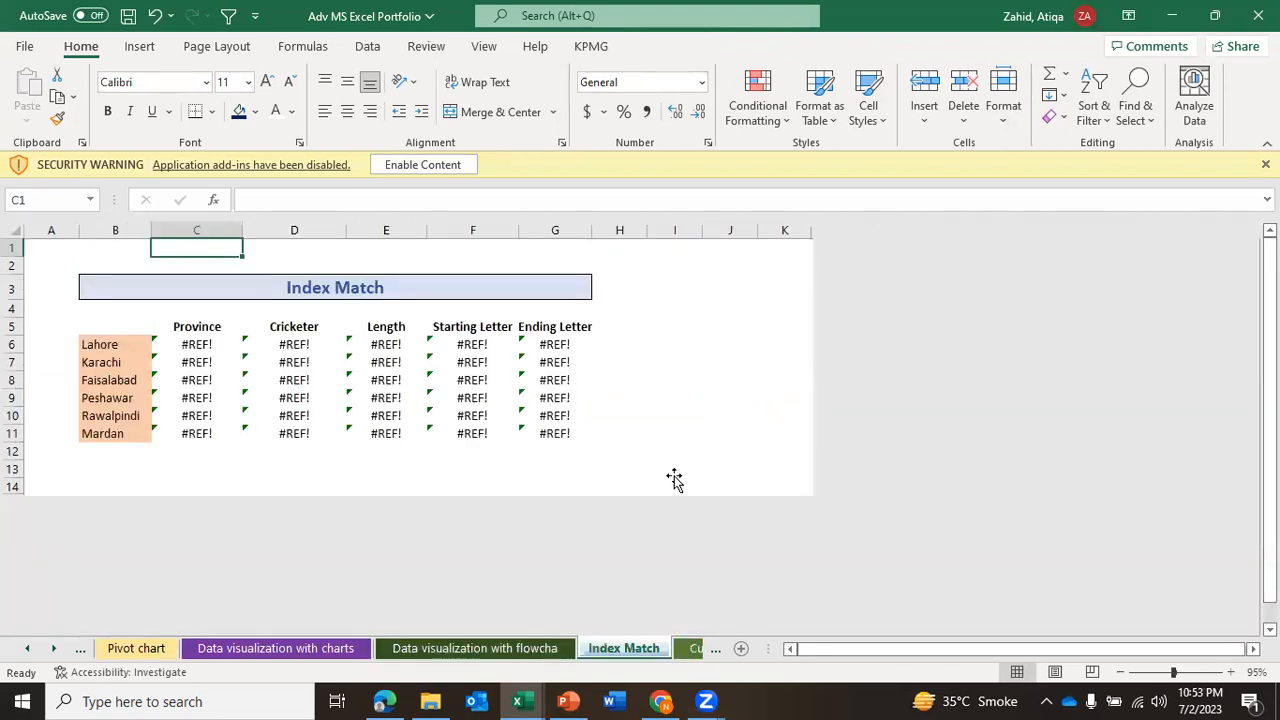
key("ctrl+Page_Down")
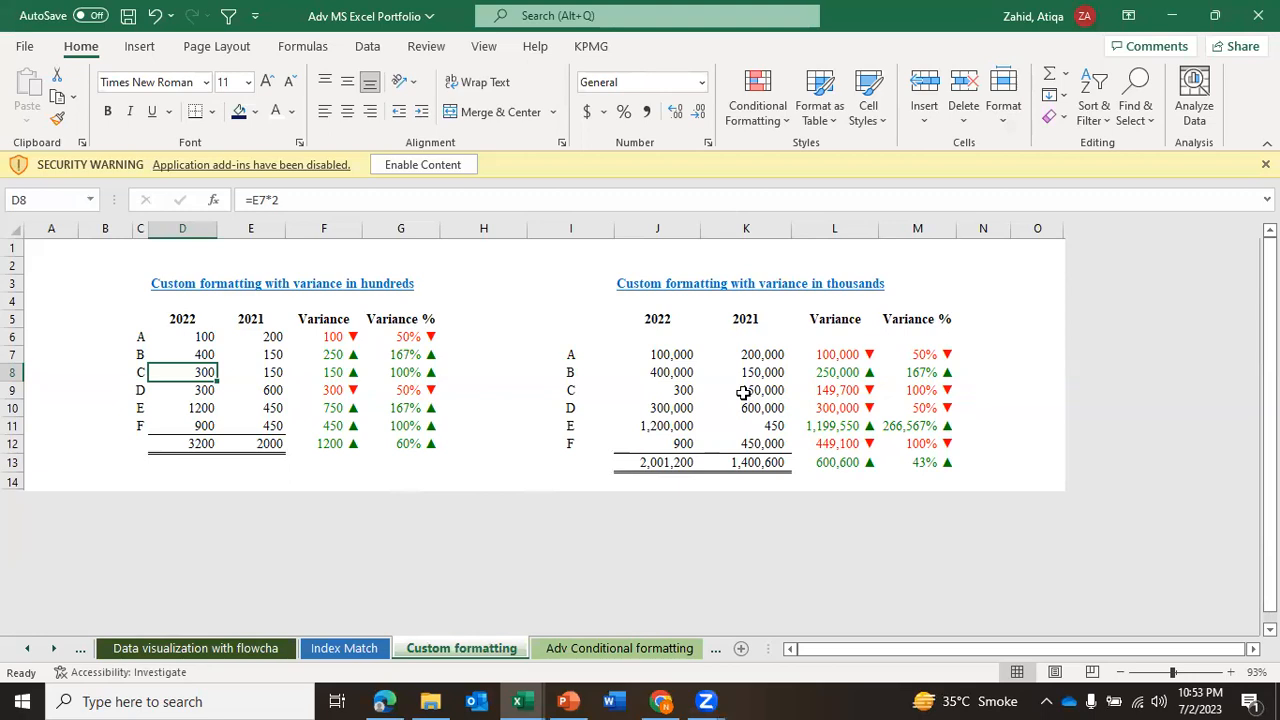
left_click_drag(828, 354, 930, 462)
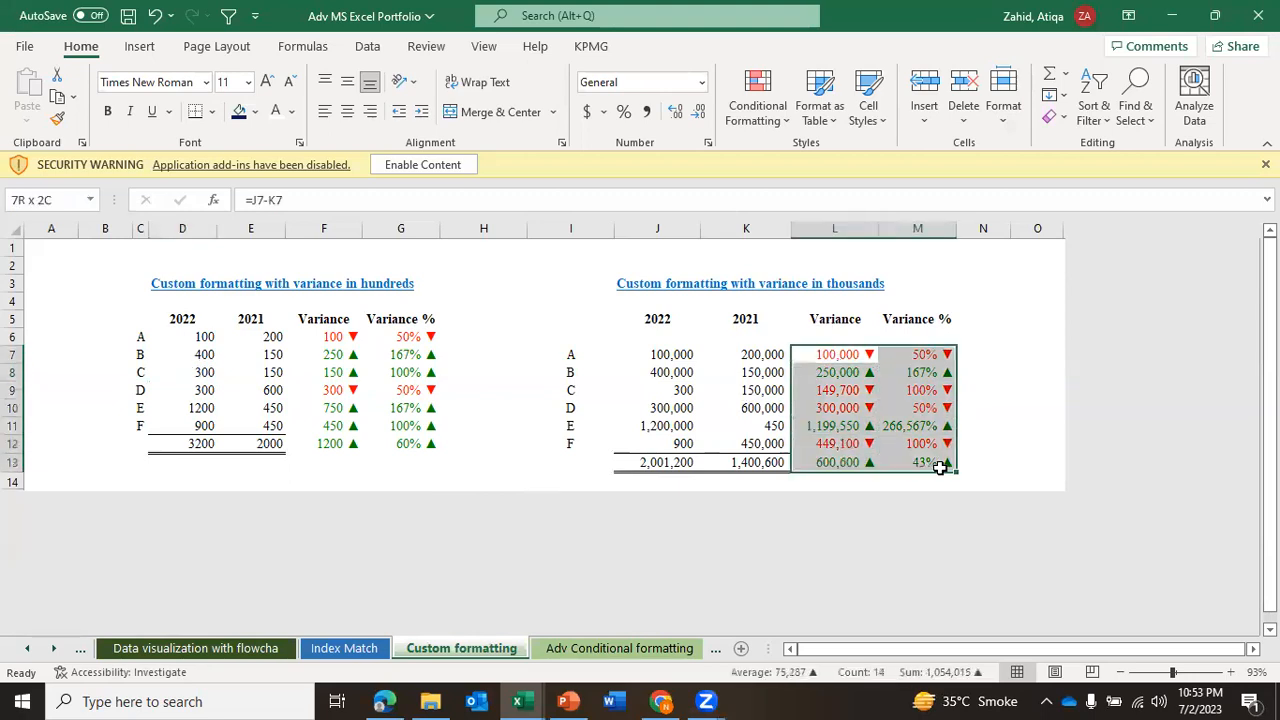
left_click(1035, 462)
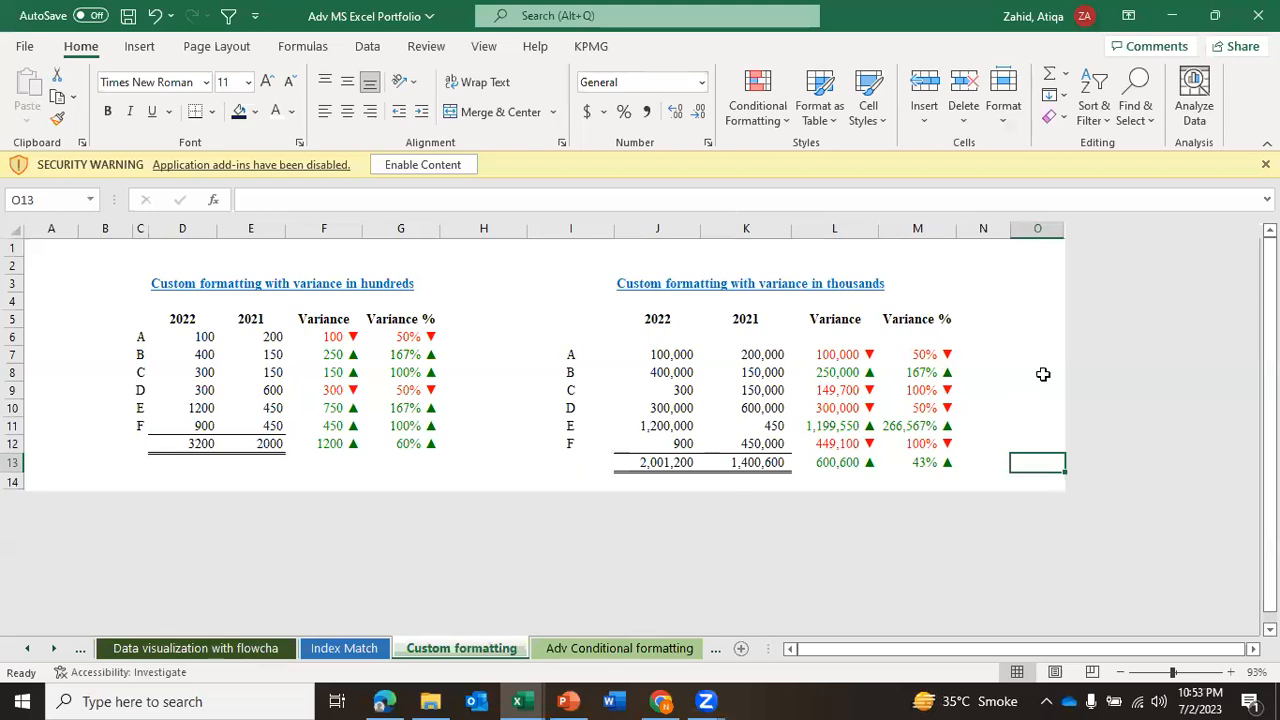
Set Situation 1's criterion cell F3 on the Adv Conditional formatting sheet to the first name listed in C5.
key("ctrl+Page_Down")
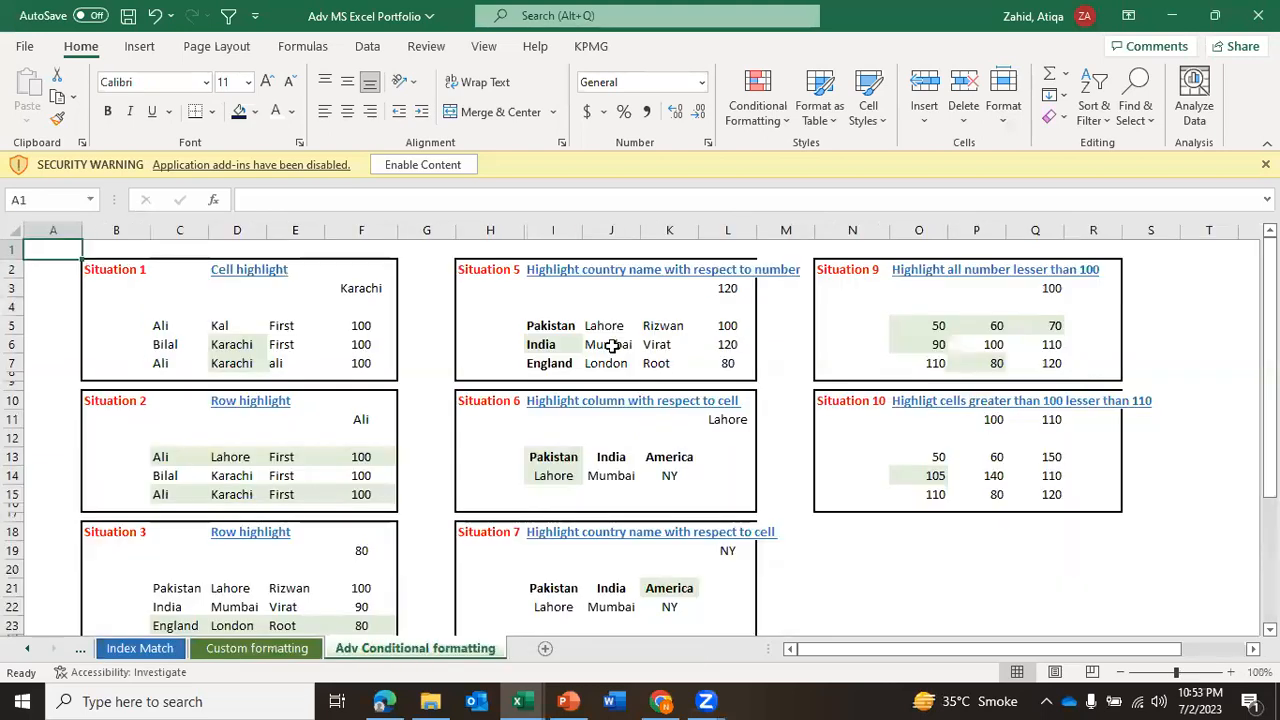
left_click(368, 290)
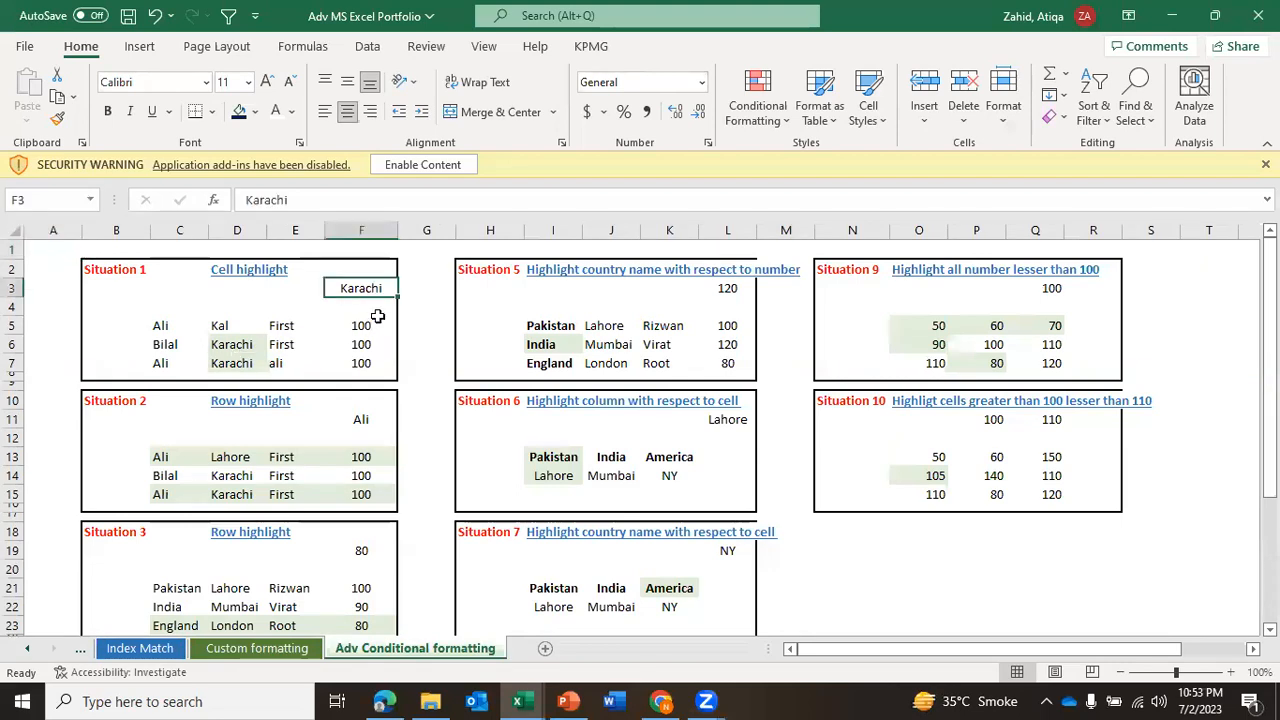
type("al")
key("BackSpace")
key("BackSpace")
type("Ali")
key("Return")
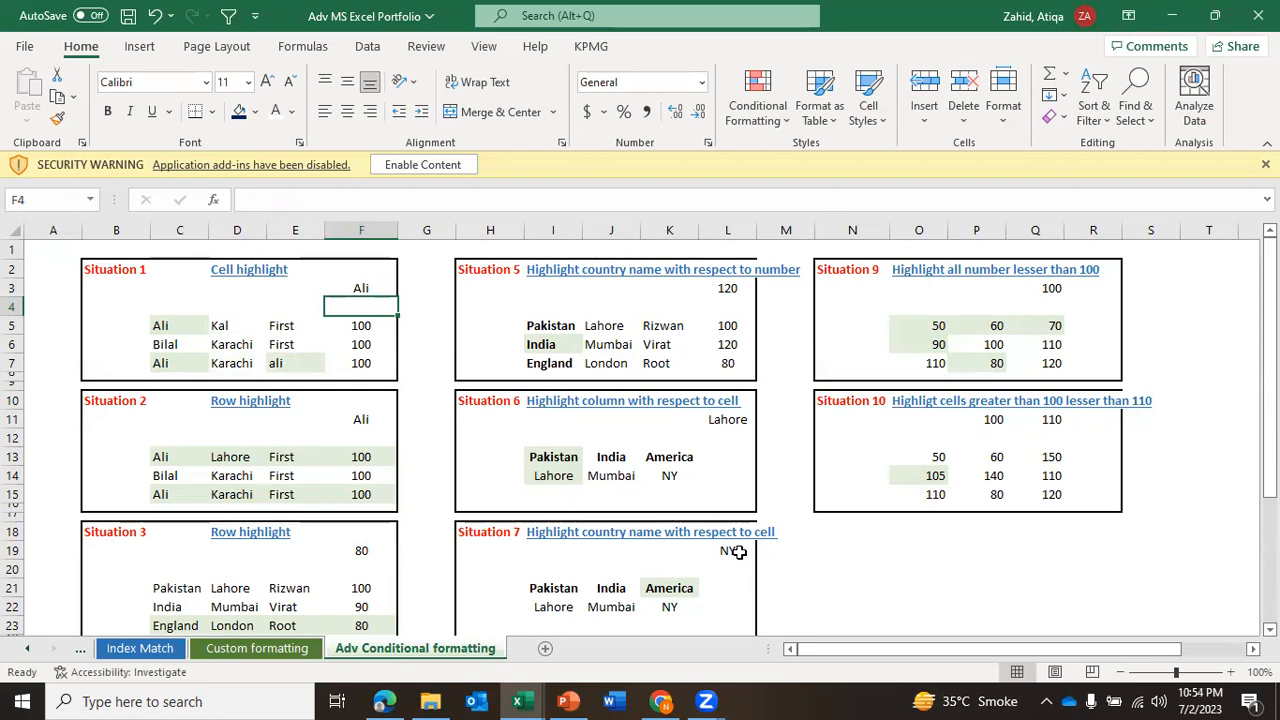
Set Situation 5's criterion cell L3 to 100 to highlight the matching country name.
left_click(731, 290)
type("100")
key("Return")
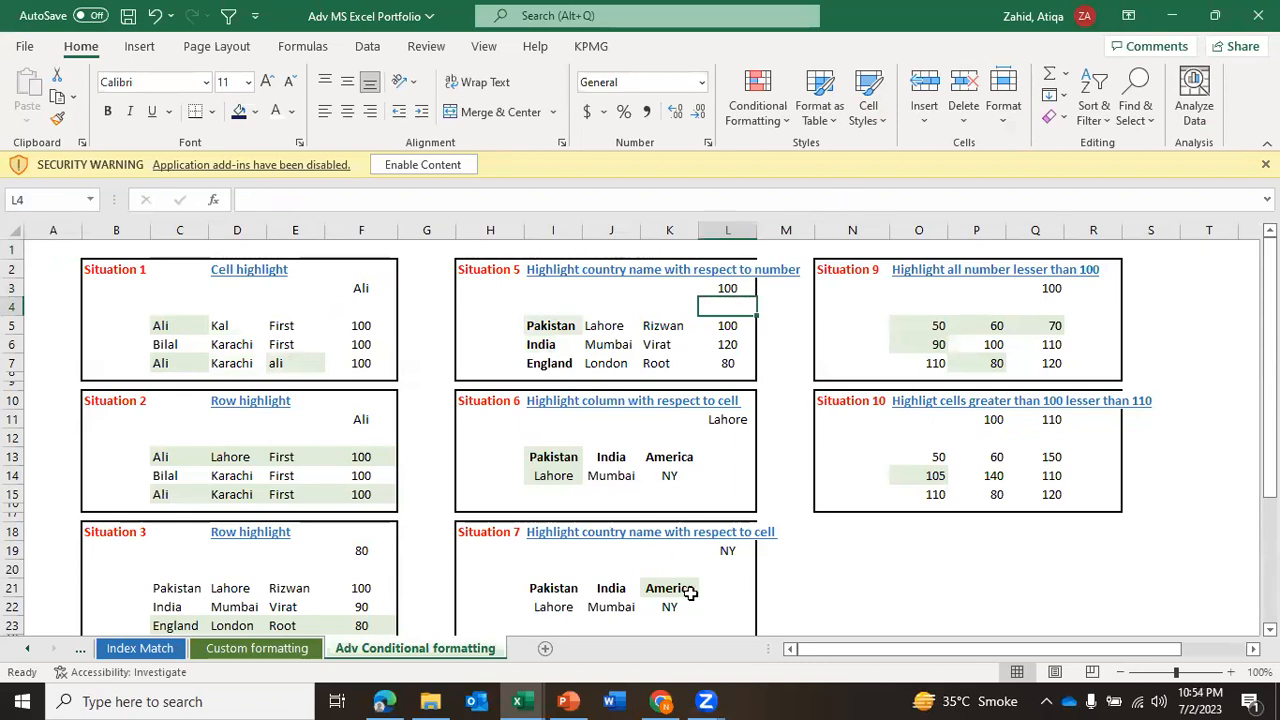
Switch to the Adv Excel CF workbook and examine the Simple CF sheet's text, duplicate, top 10, color scale and icon set examples.
key("alt+Tab")
key("alt+Tab")
key("alt+Tab")
key("alt+Tab")
key("alt+Tab")
key("alt+Tab")
key("alt+Tab")
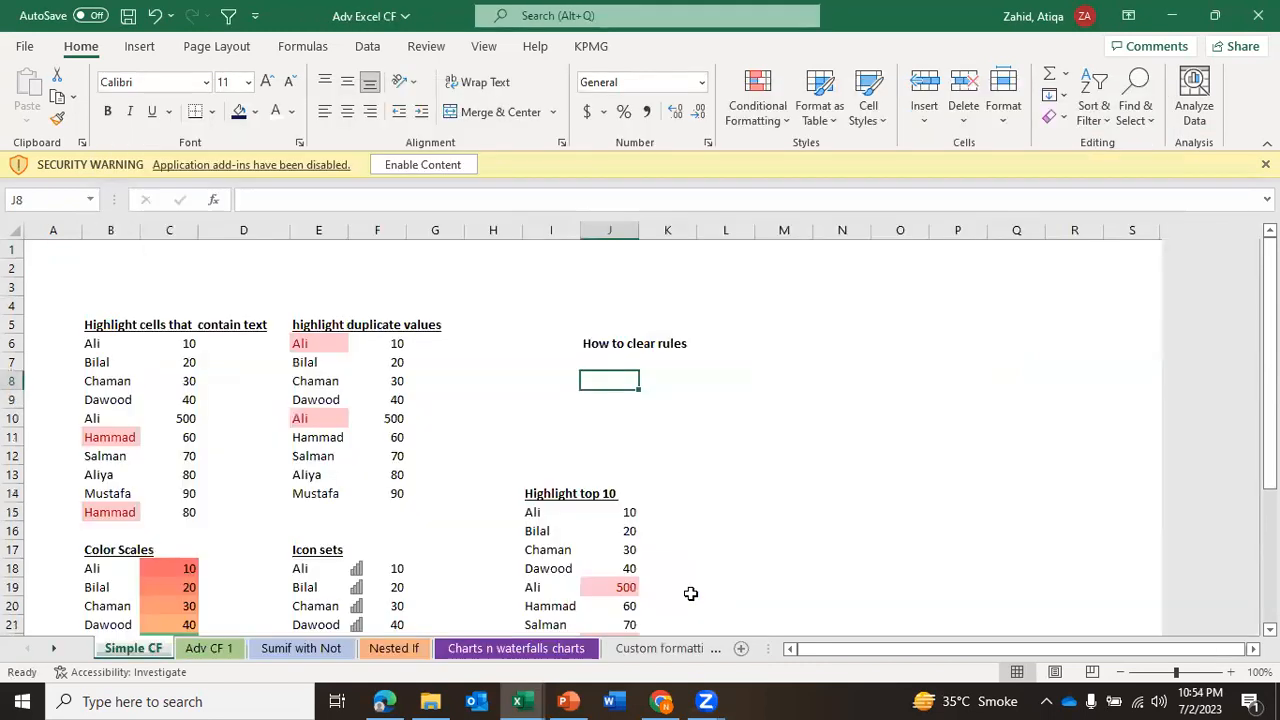
scroll(1232, 418, "down", 4)
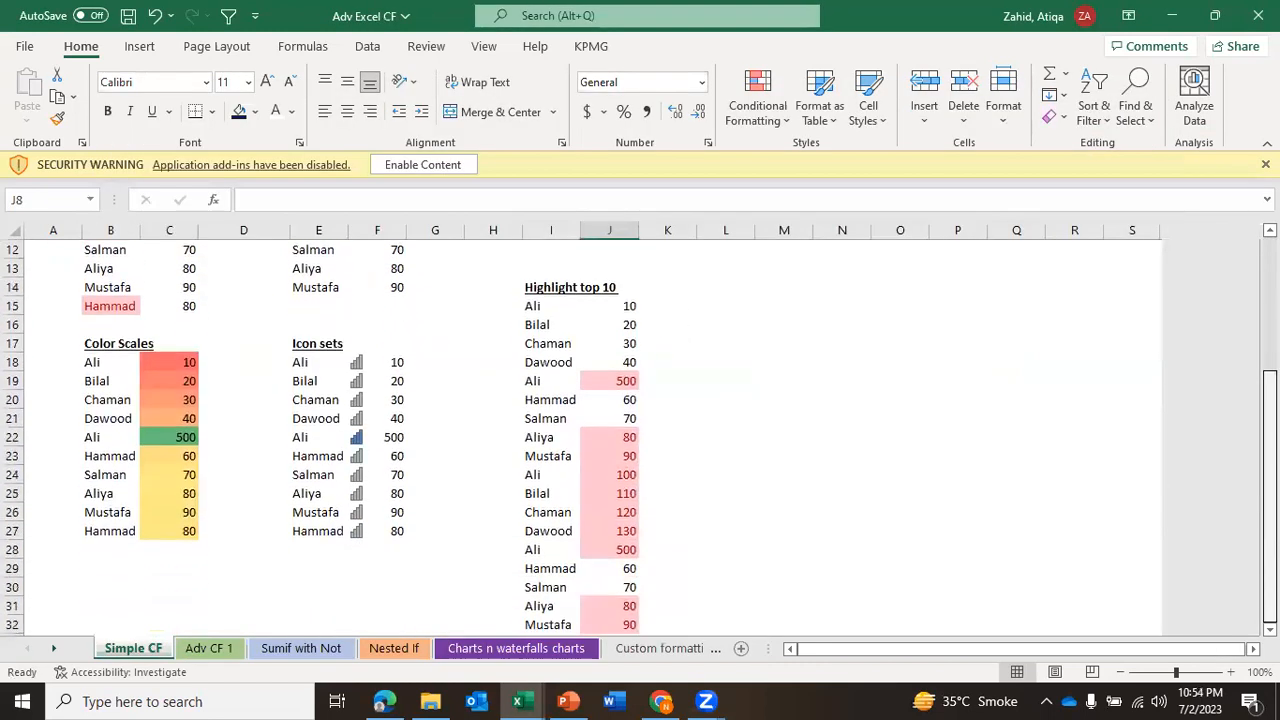
scroll(1232, 418, "up", 1)
scroll(1226, 365, "up", 3)
scroll(1215, 460, "down", 4)
scroll(1215, 350, "up", 4)
Look through the sheets from Adv CF 1 and Sumif with Not to Custom formatting and Variance n custom formatting.
left_click(188, 649)
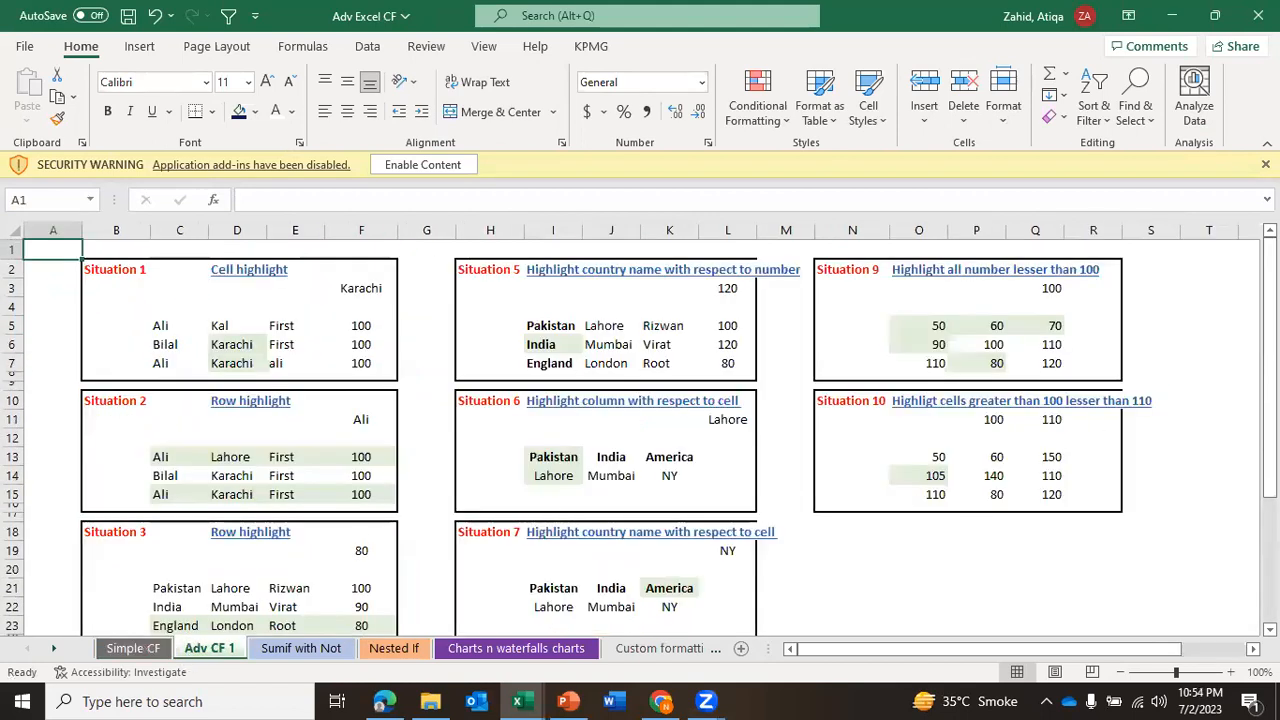
key("ctrl+Page_Down")
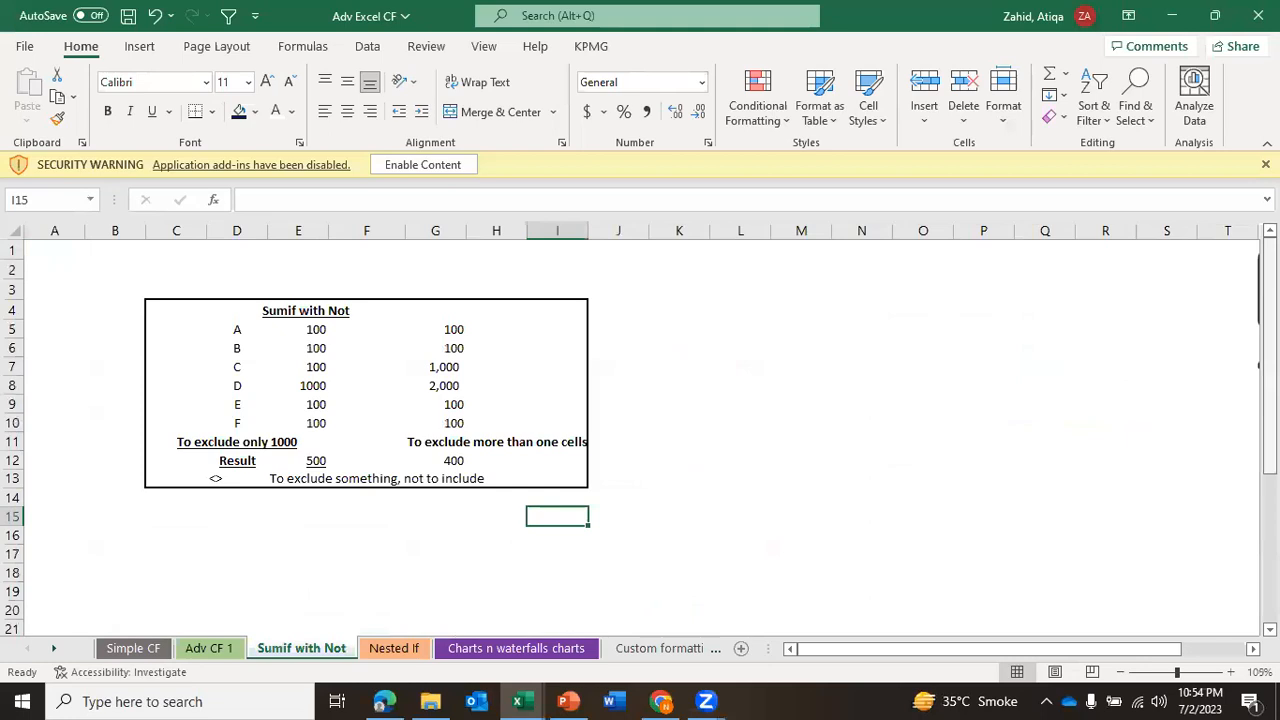
key("ctrl+Page_Down")
key("ctrl+Page_Down")
key("ctrl+Page_Down")
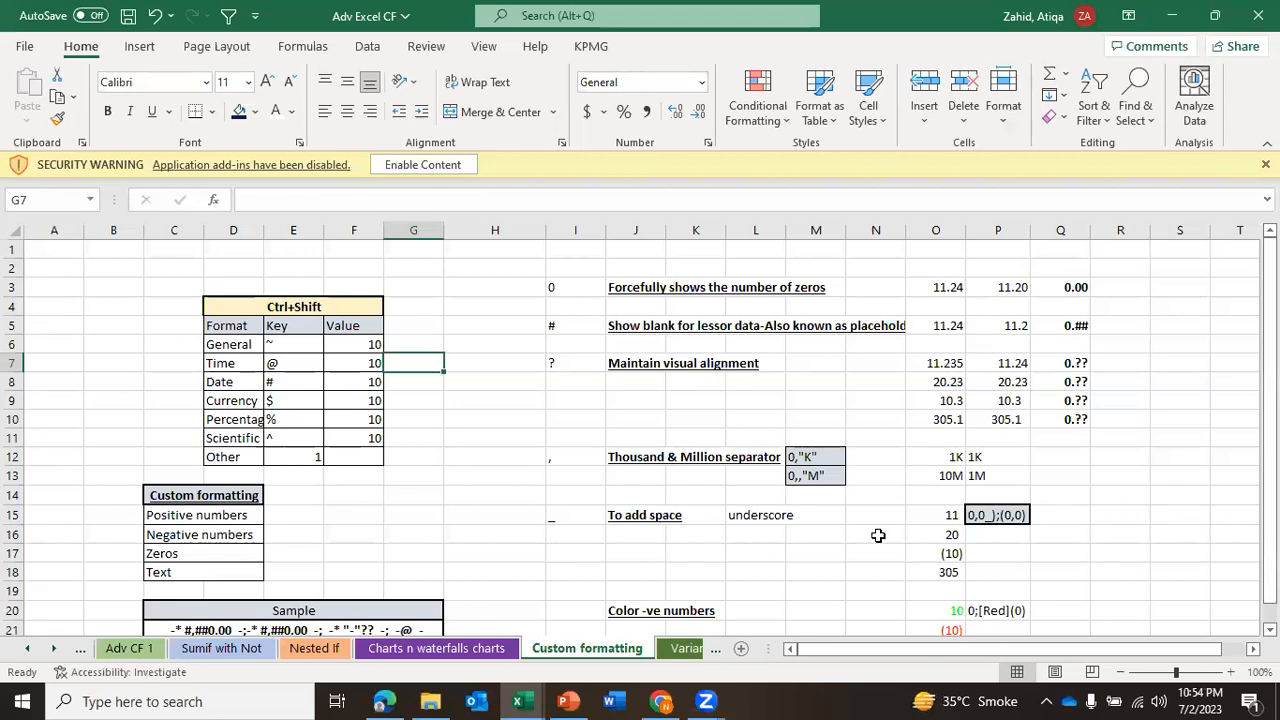
key("ctrl+Page_Down")
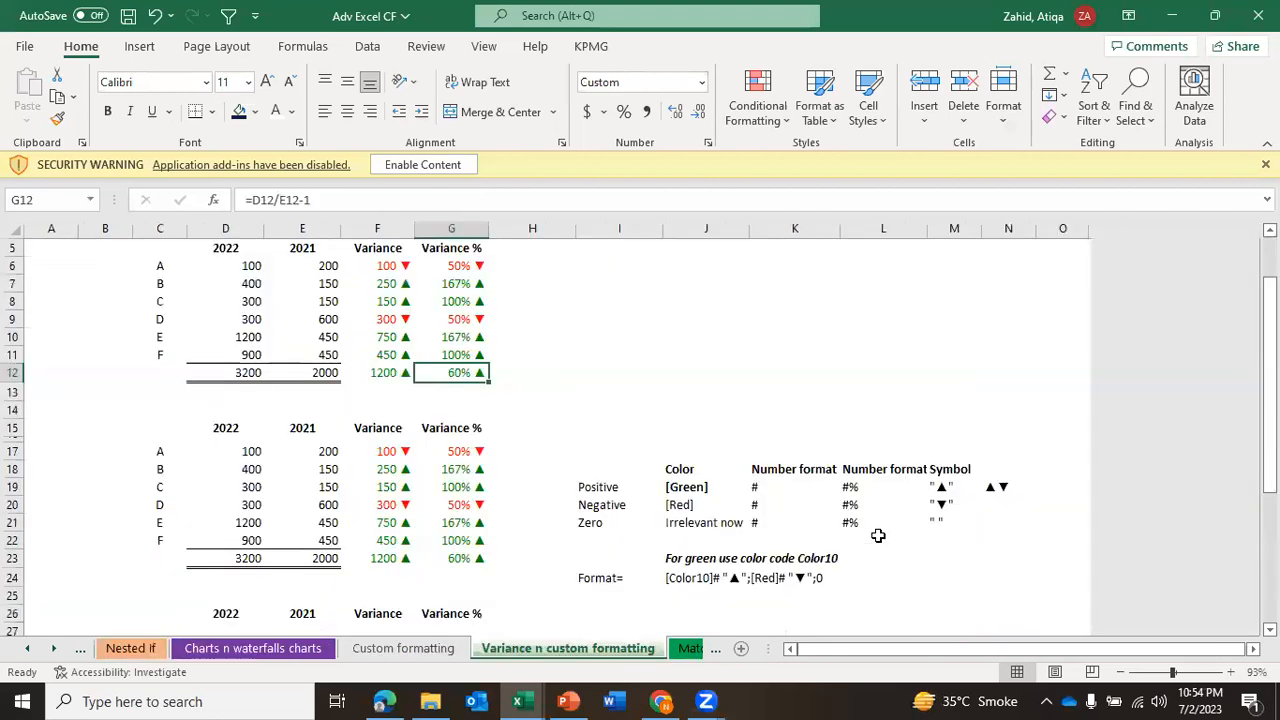
Examine the Match with IFERROR column and its formula in E6 on the Match sheet.
key("ctrl+Page_Down")
key("Up")
key("Up")
key("Up")
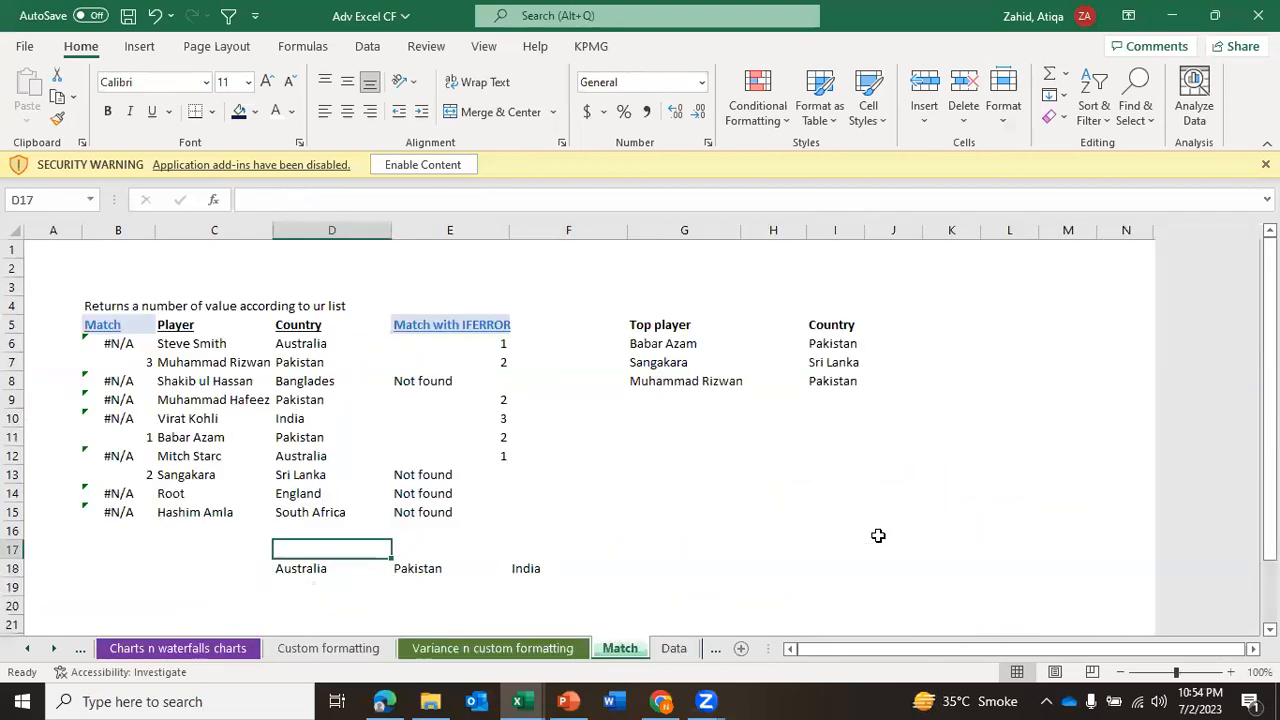
key("Right")
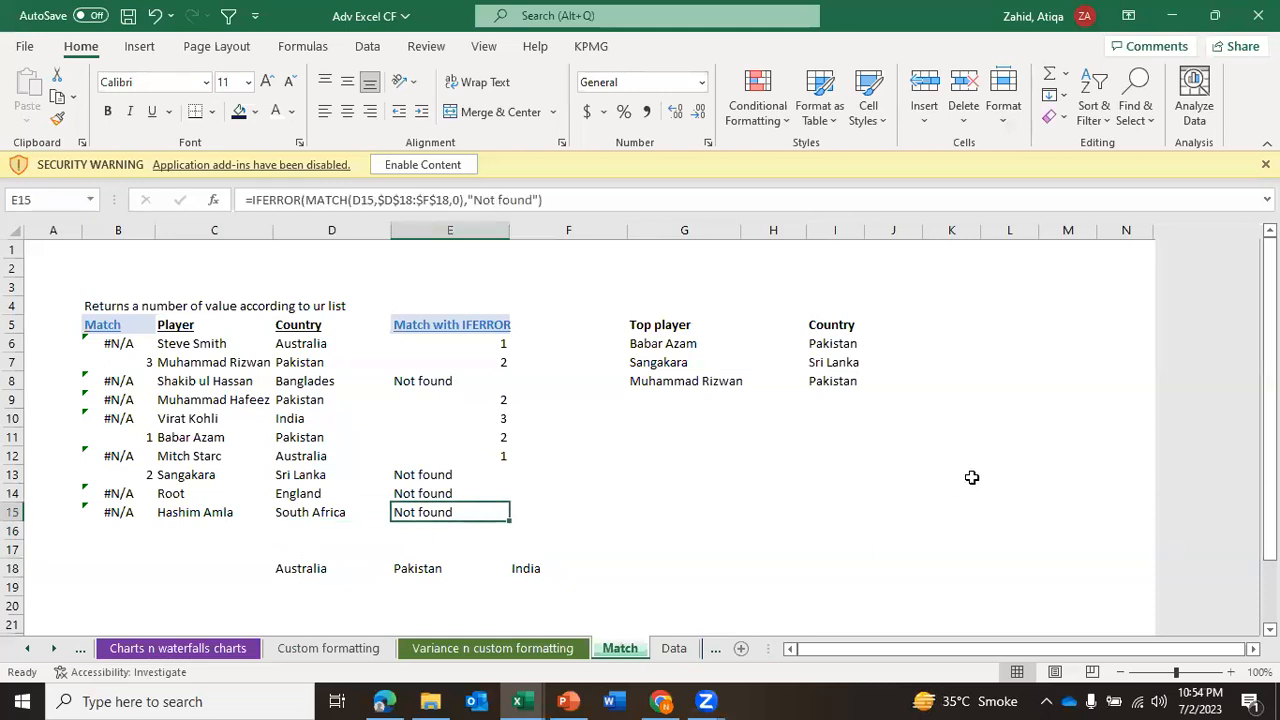
left_click(479, 341)
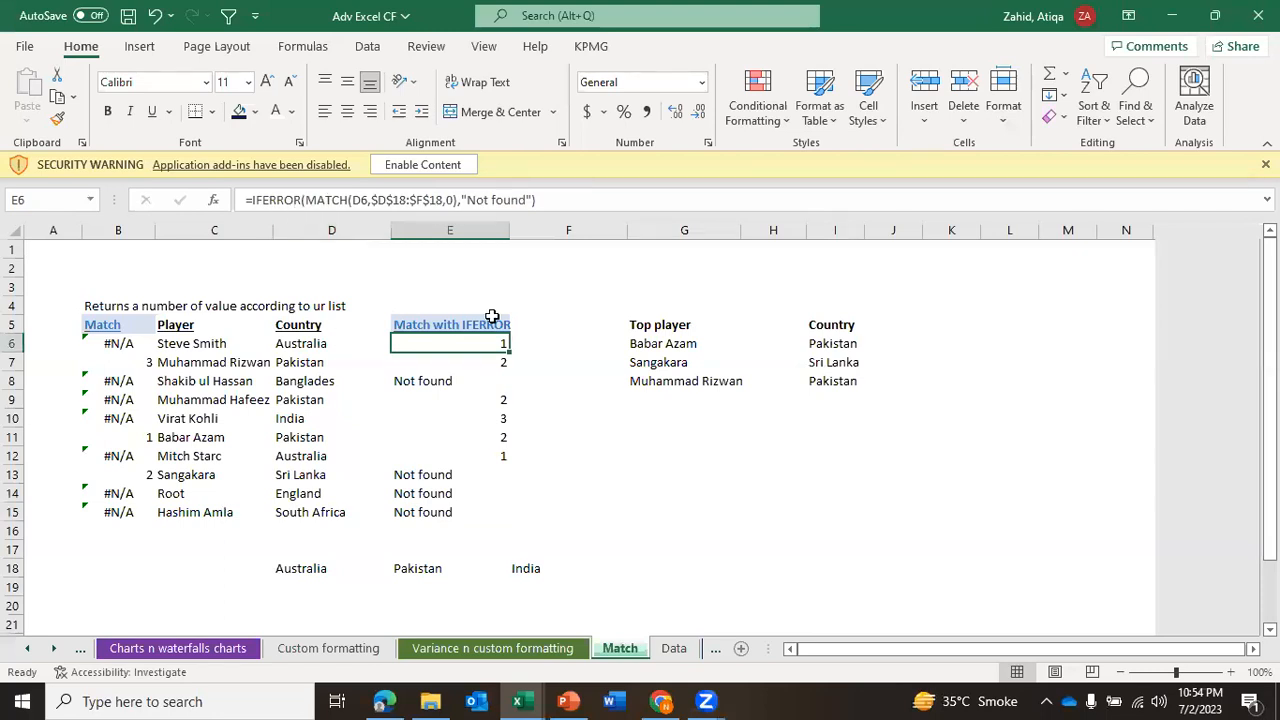
left_click(434, 323)
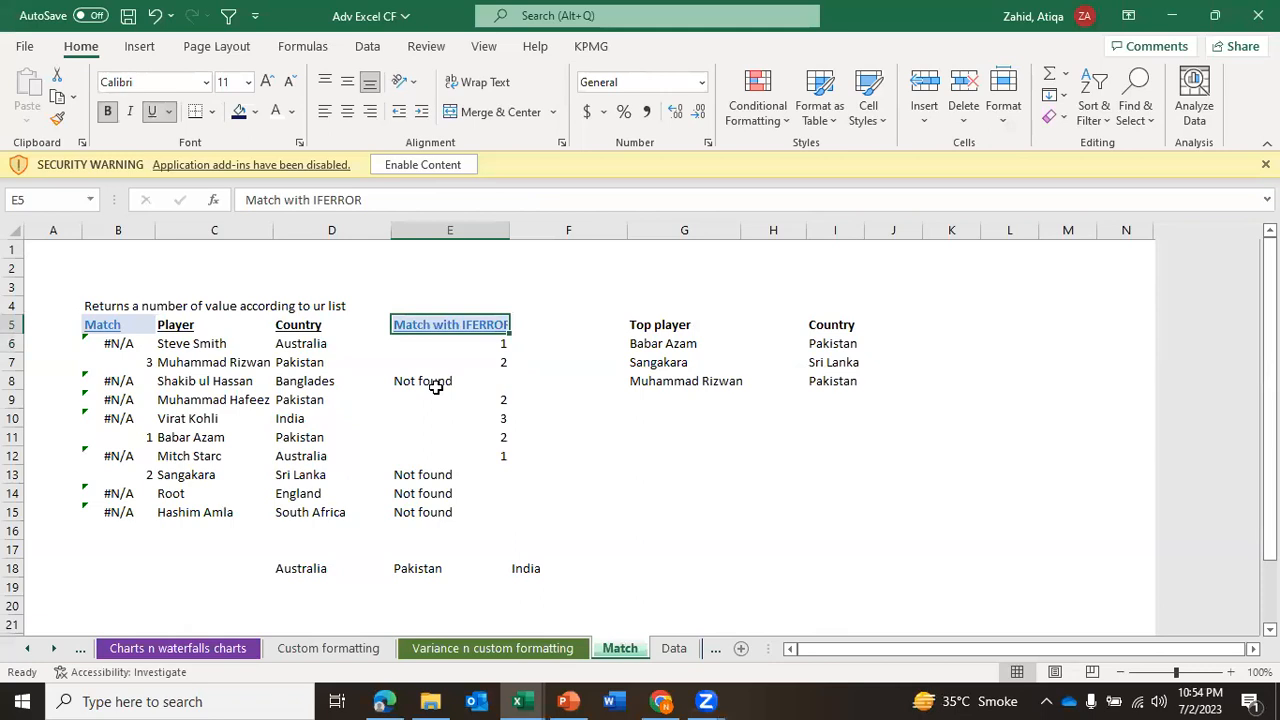
key("Down")
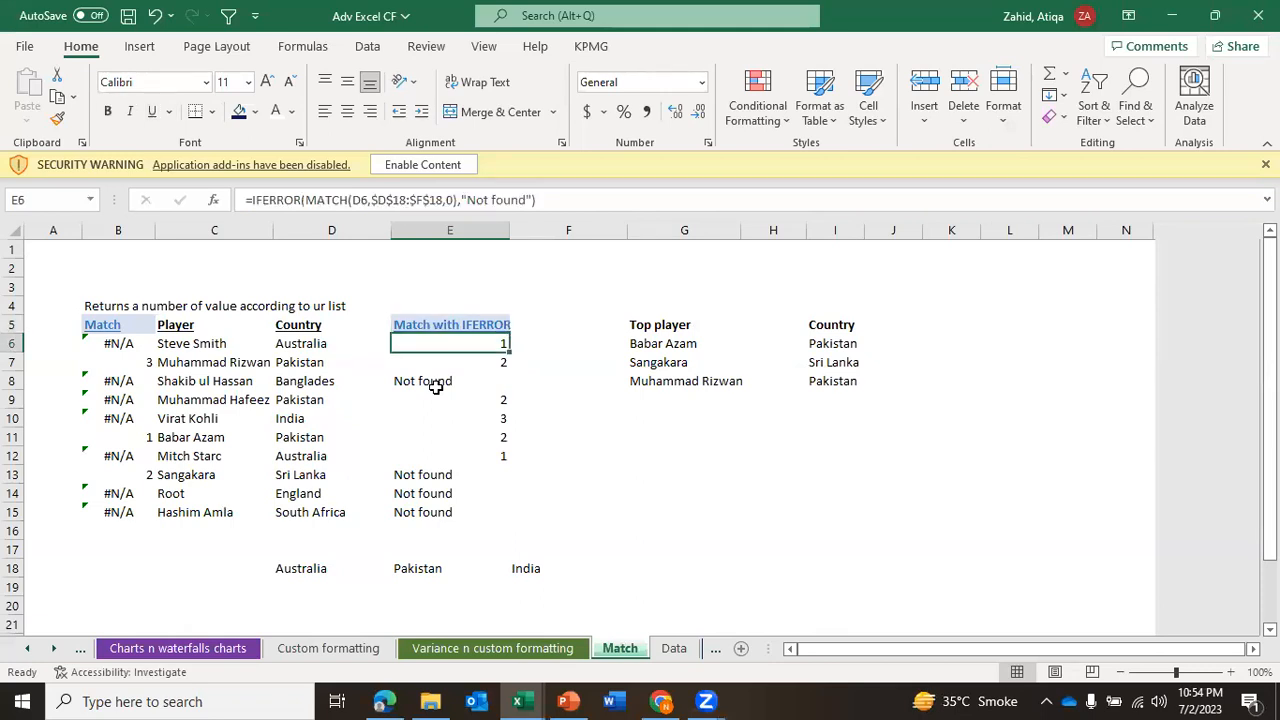
Review the Data and Vlookup in diff sheets sheets, and examine the INDEX MATCH formulas in the Index Match sheet's Province column.
key("ctrl+Page_Down")
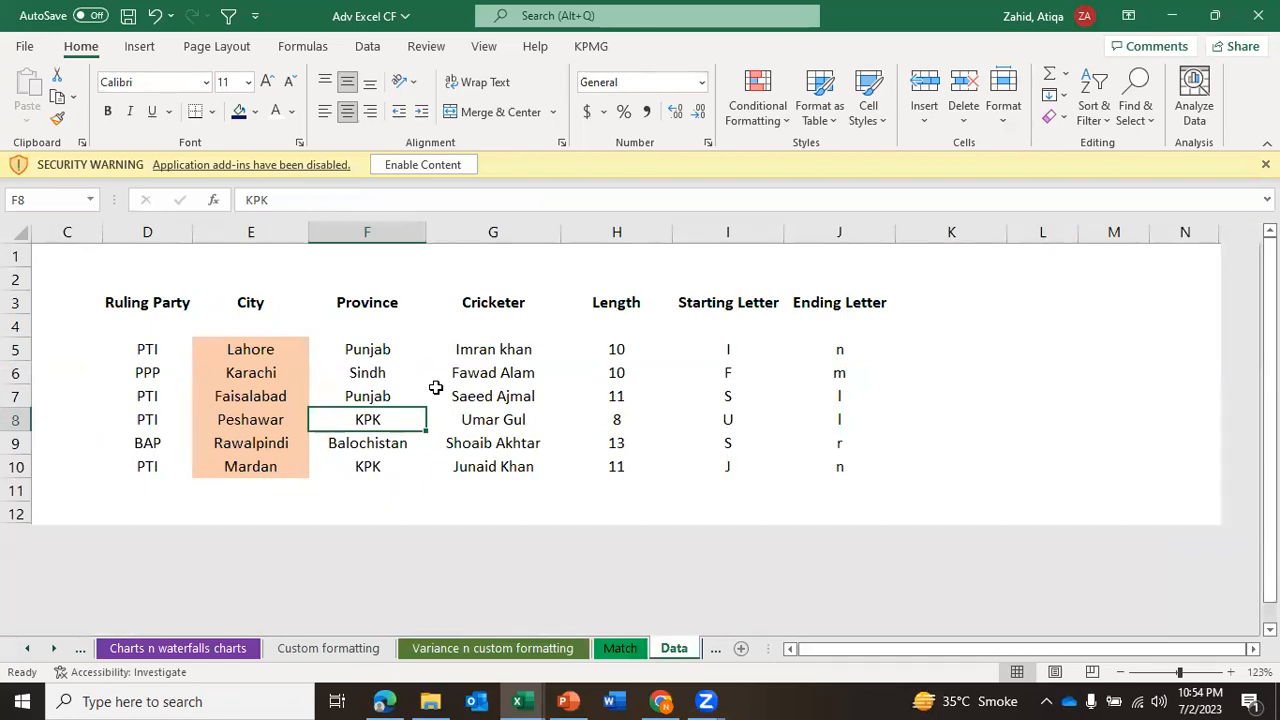
key("ctrl+Page_Down")
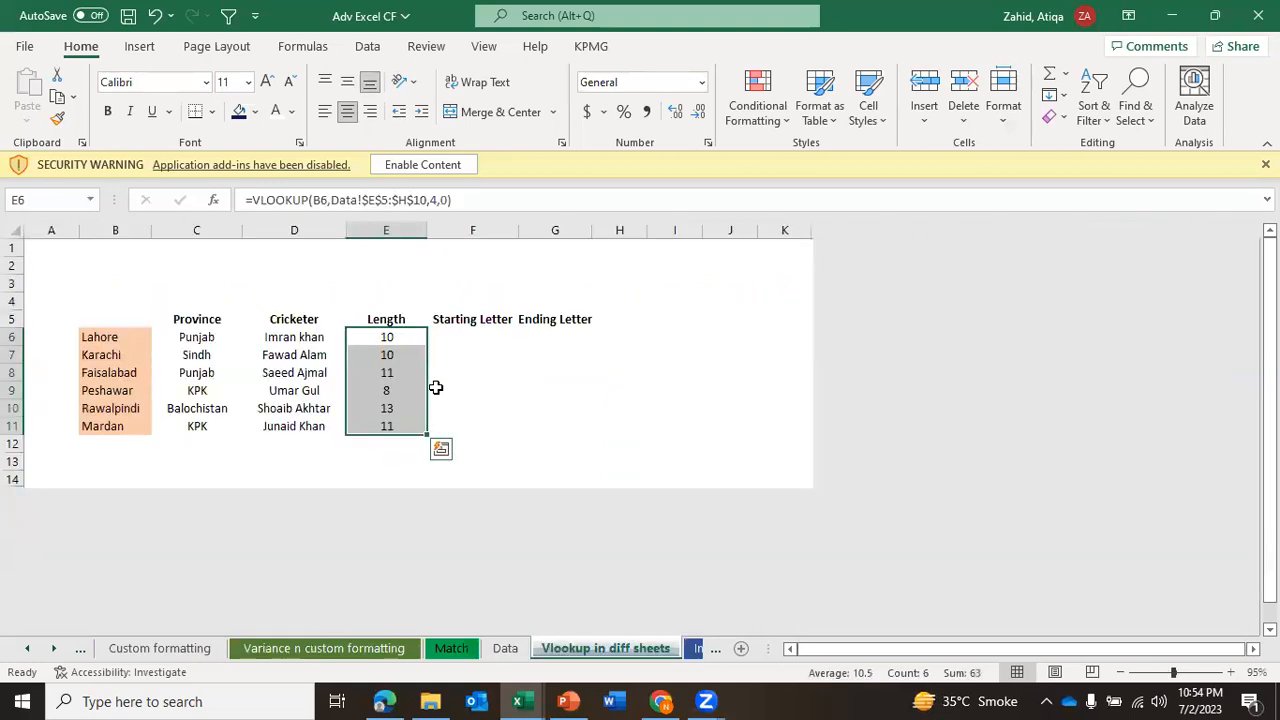
key("ctrl+Page_Down")
key("Down")
key("Left")
key("Left")
key("Left")
key("Left")
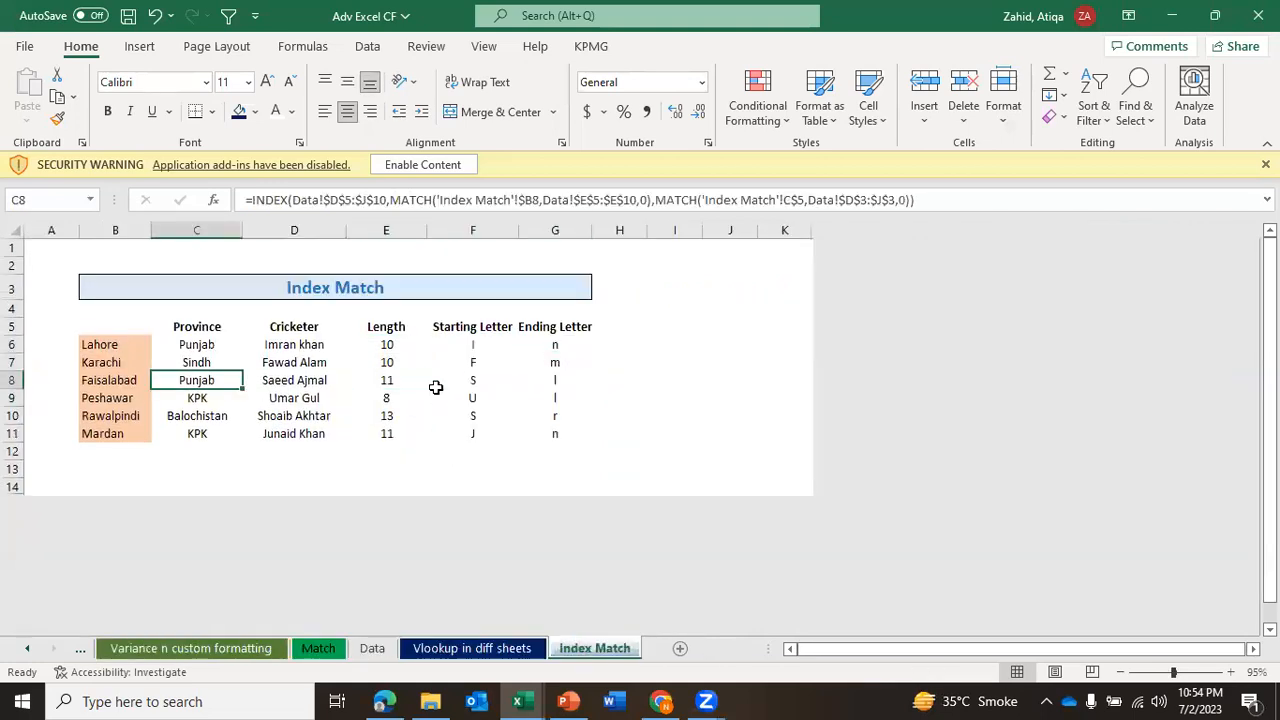
key("Up")
key("Up")
key("alt+Tab")
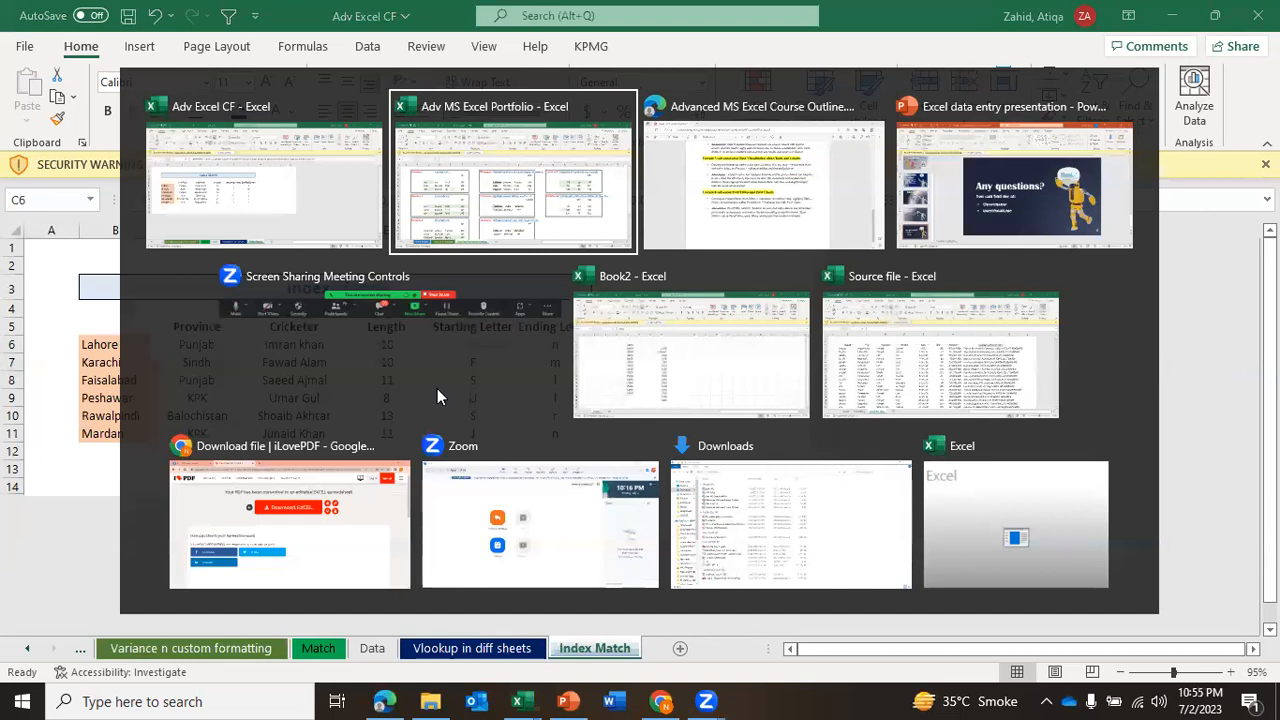
key("Right")
key("Down")
key("Left")
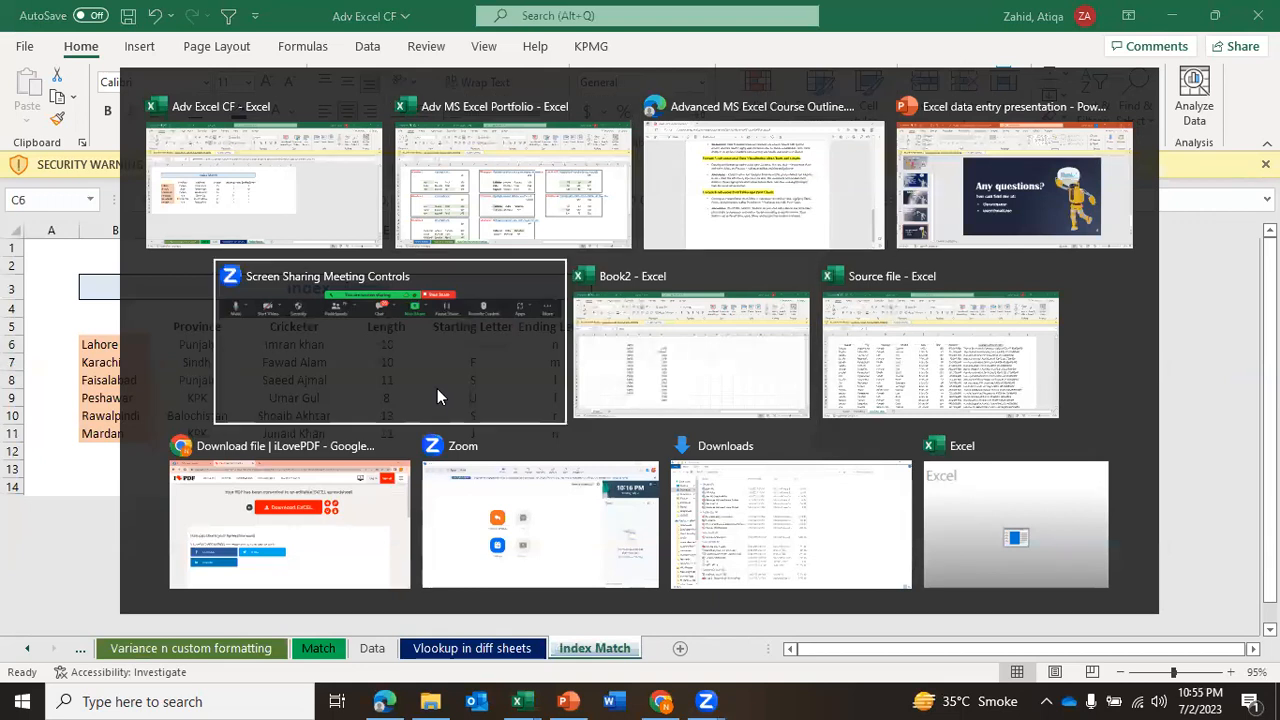
left_click(437, 392)
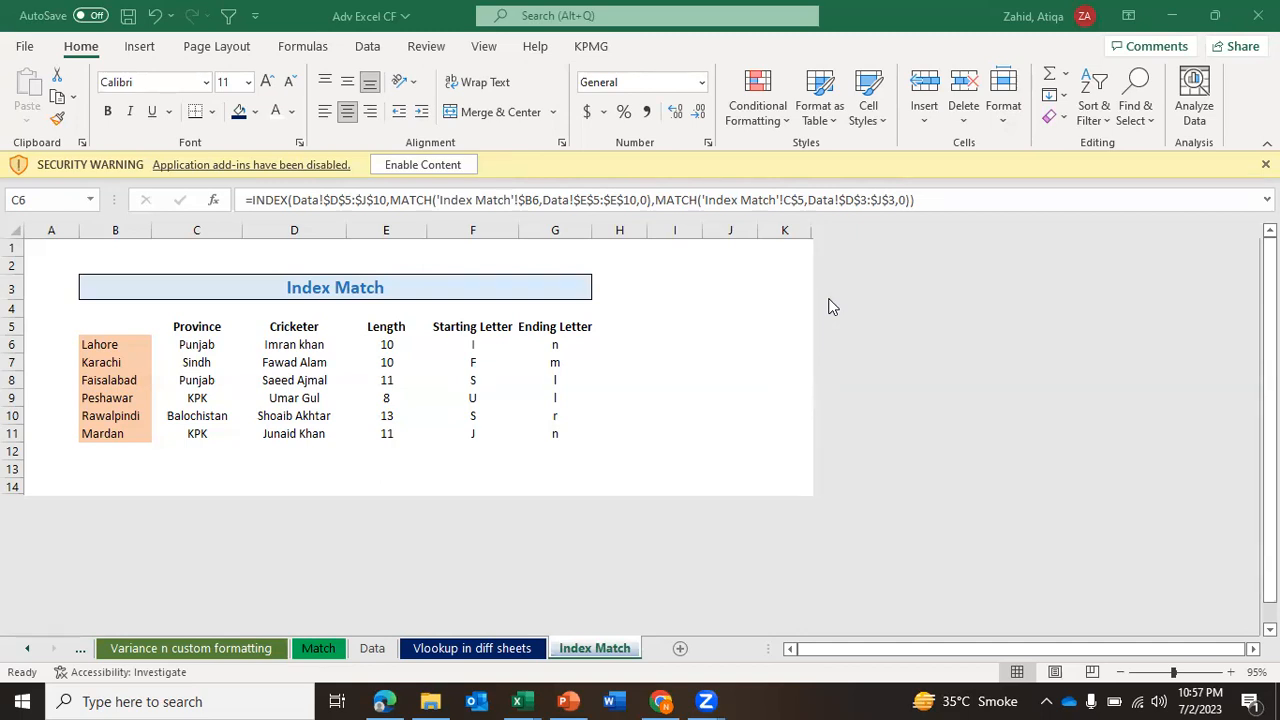
Switch from the Adv Excel CF workbook to the Book2 workbook.
left_click(404, 416)
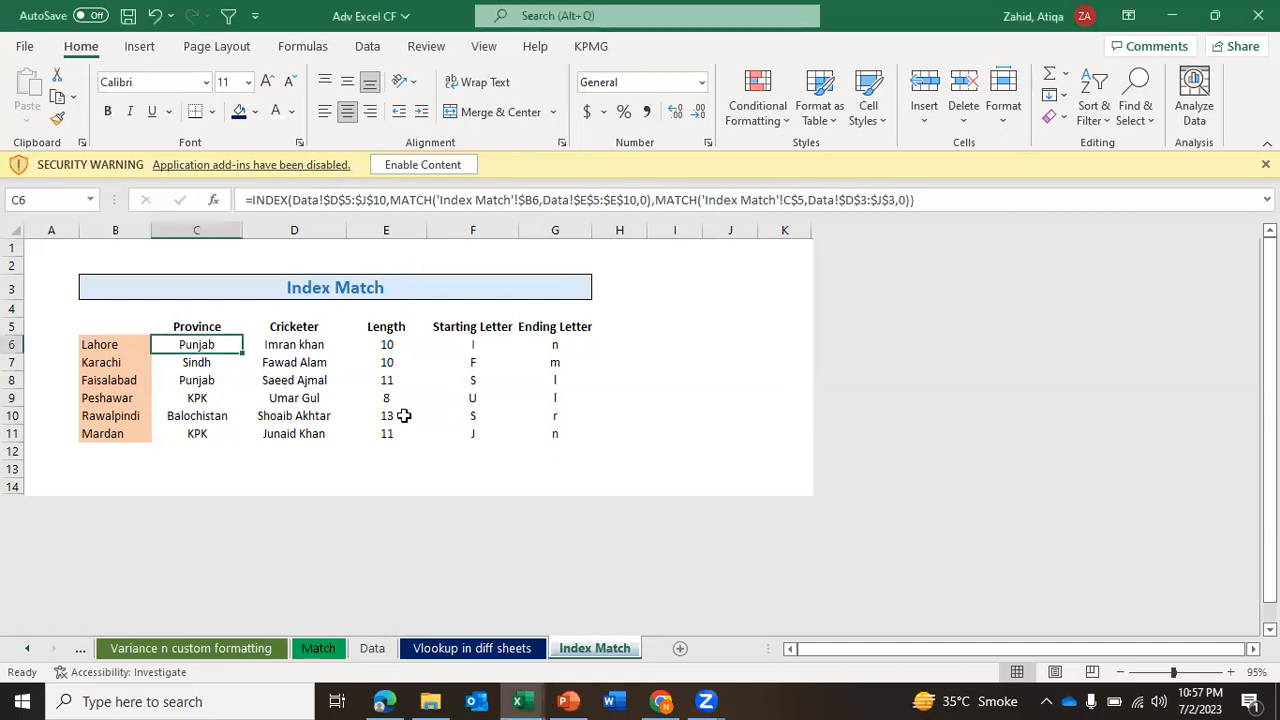
key("alt+Tab")
key("alt+Tab")
key("alt+Tab")
key("alt+Tab")
key("alt+Tab")
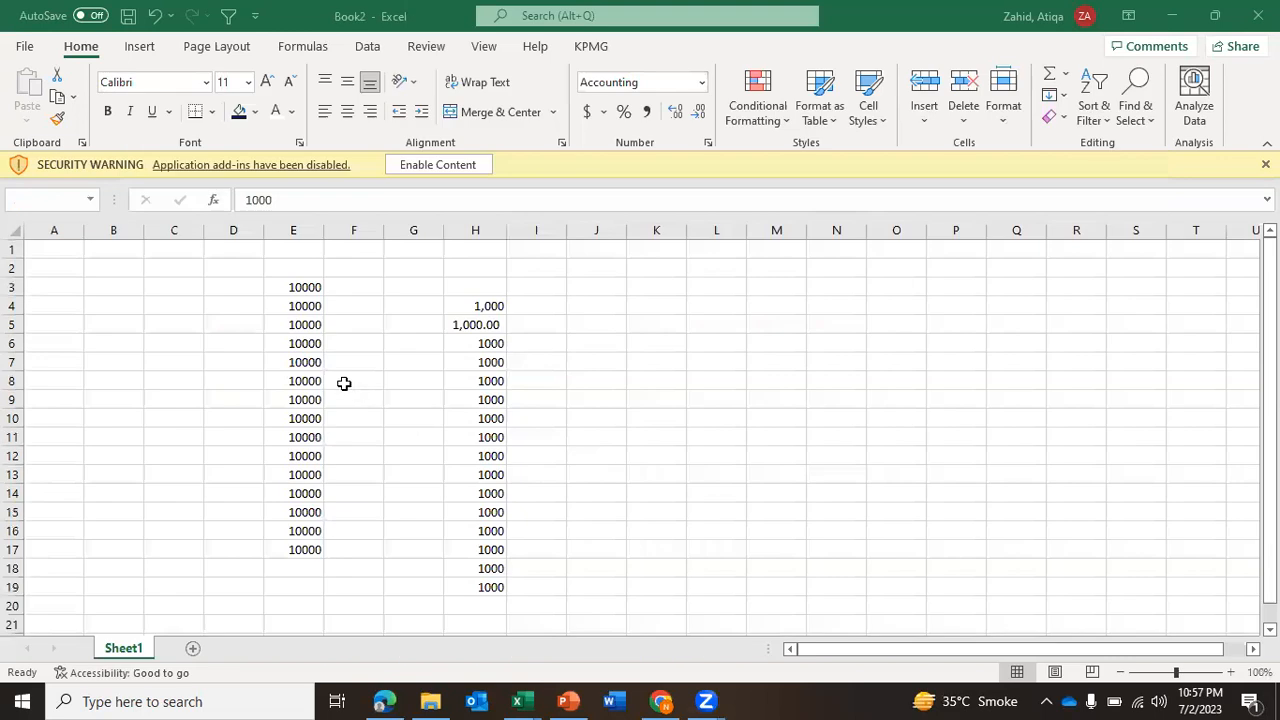
Fill all cells of C4:C16 on Sheet1 with the same first name in a single entry.
left_click_drag(160, 303, 175, 531)
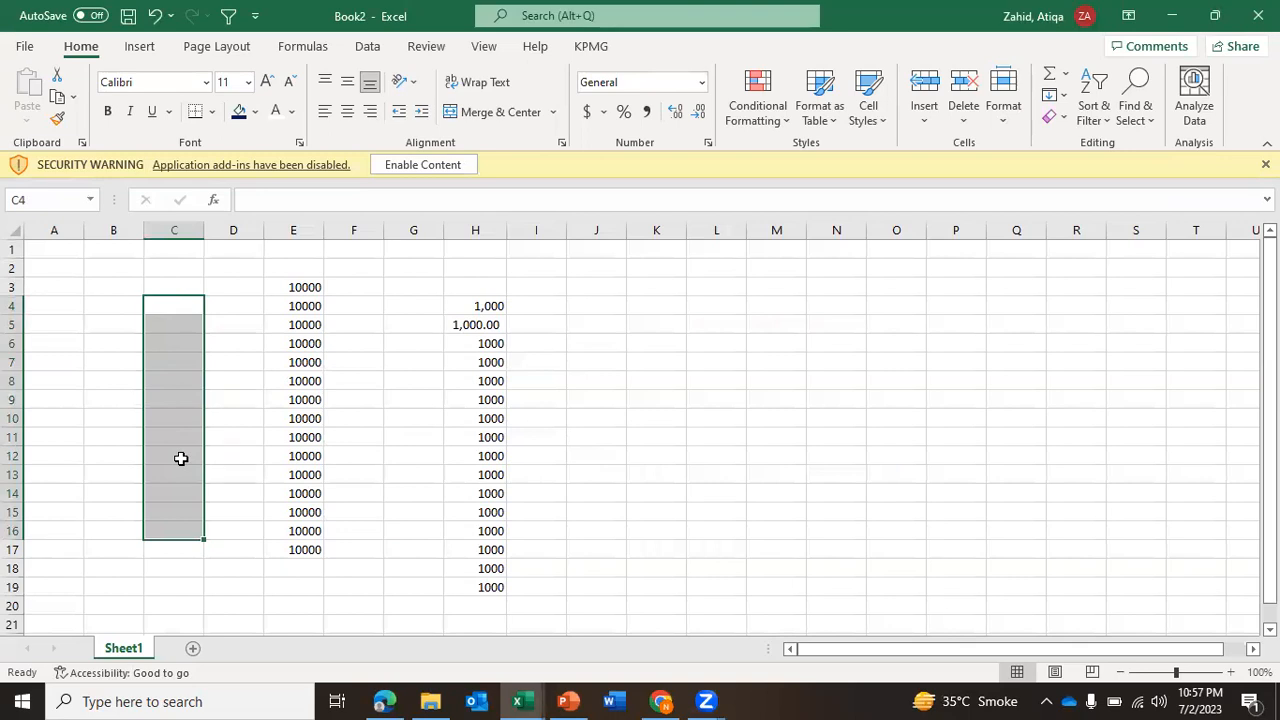
type("All")
key("Escape")
type("All")
key("BackSpace")
key("BackSpace")
type("li")
key("Escape")
type("Ali")
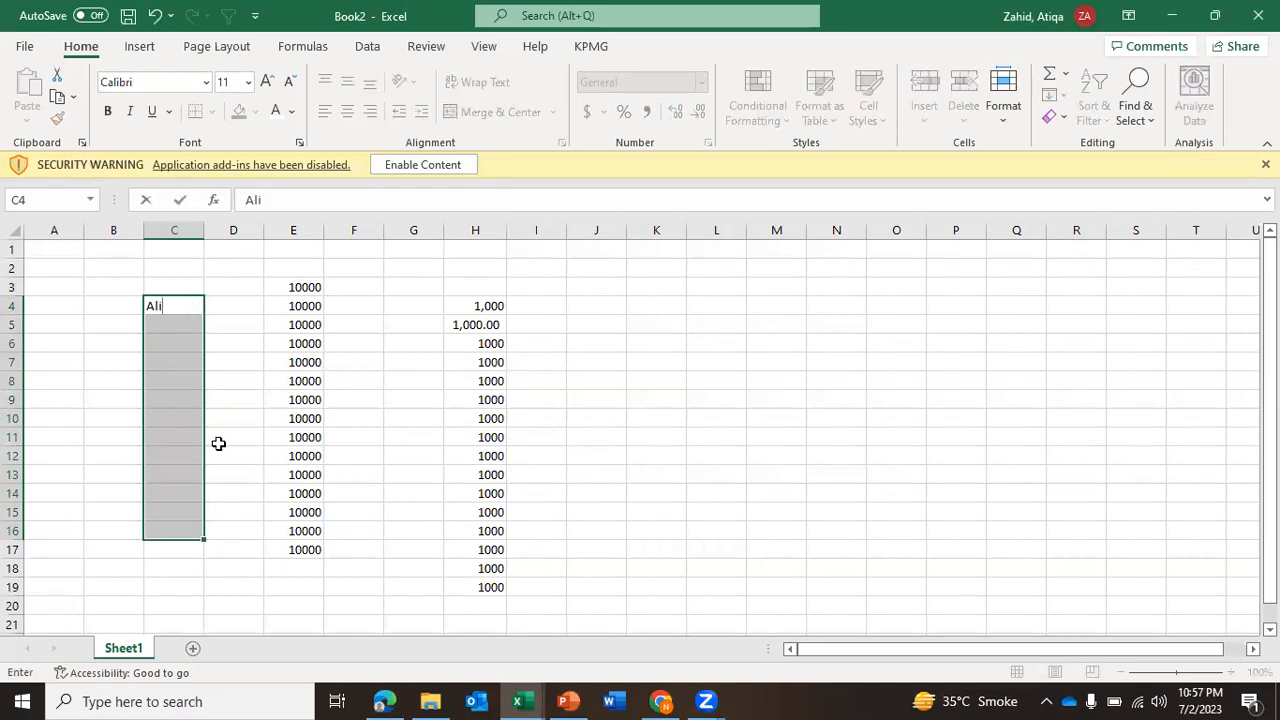
key("ctrl+Return")
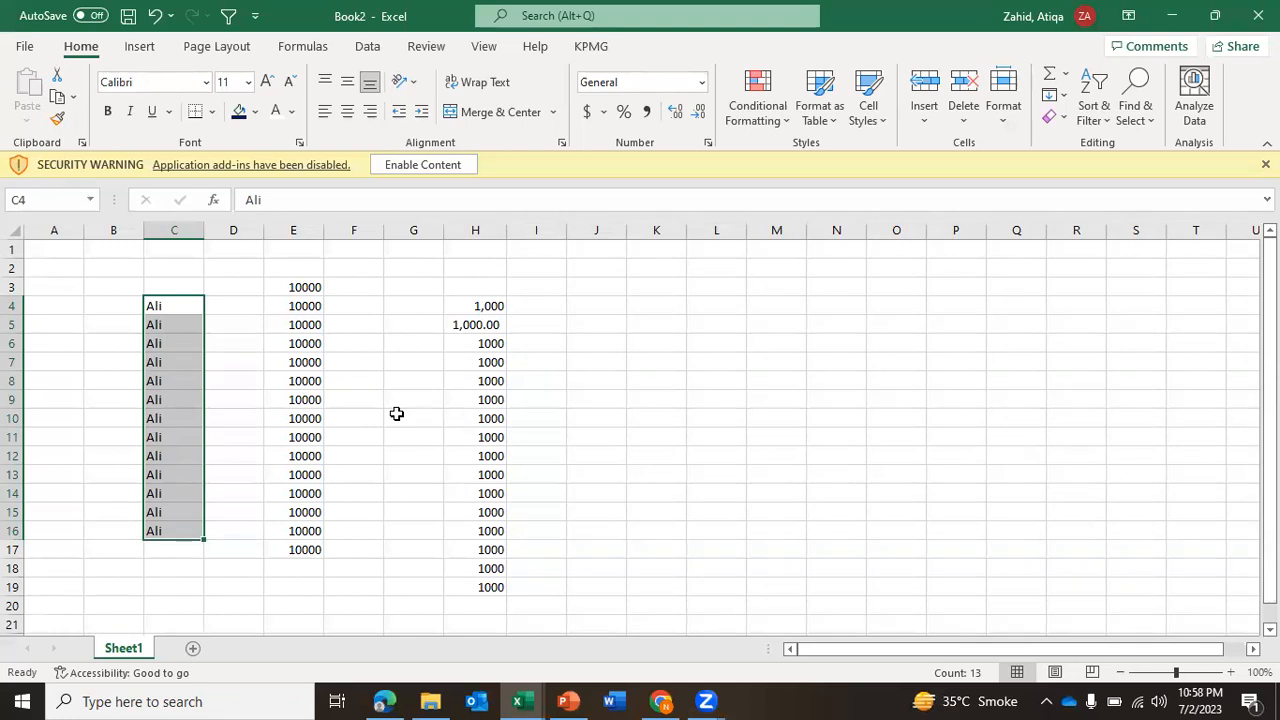
Hide every column from H to XFD on Sheet1, and undo the hiding.
key("ctrl+n")
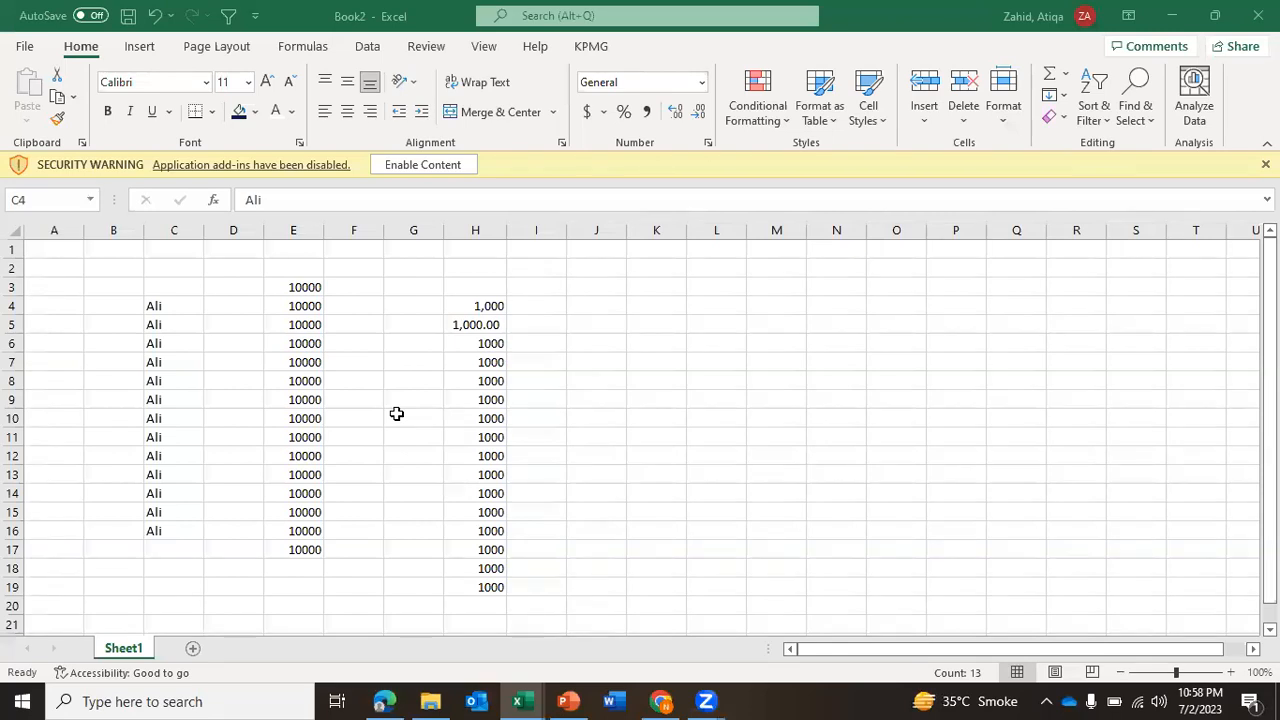
left_click(433, 388)
left_click(423, 320)
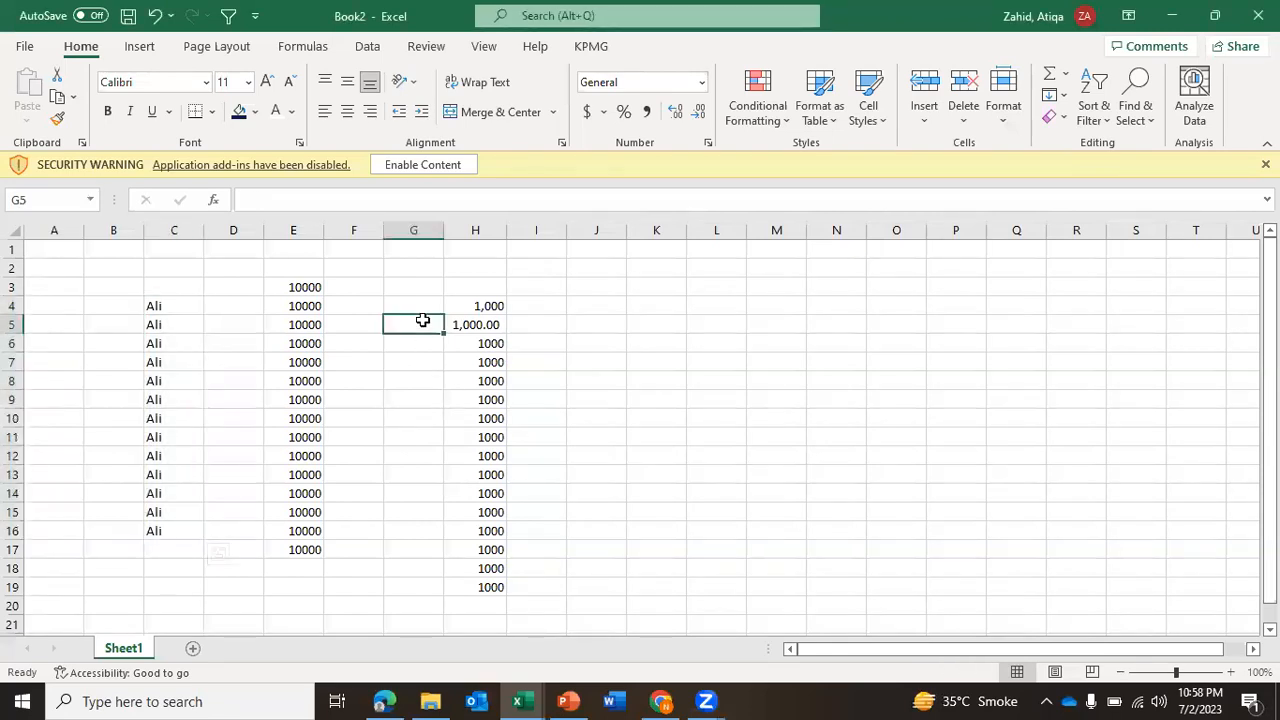
left_click(447, 338)
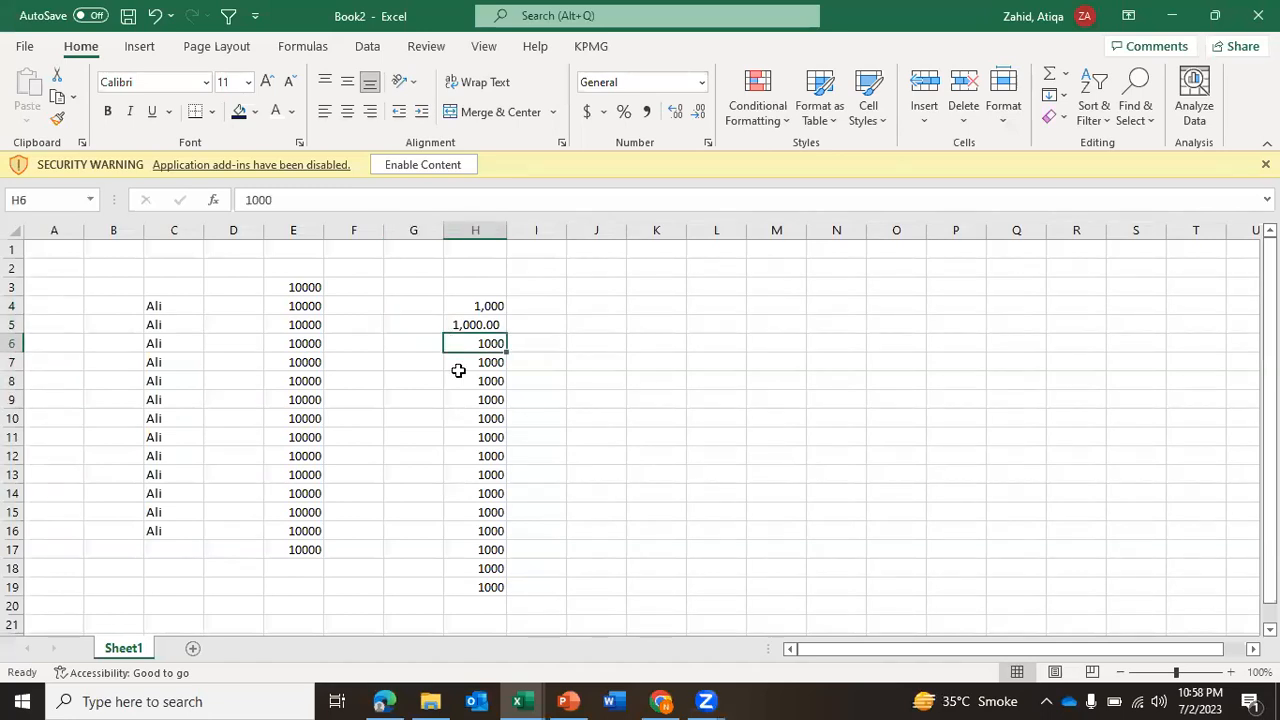
key("ctrl+shift+Right")
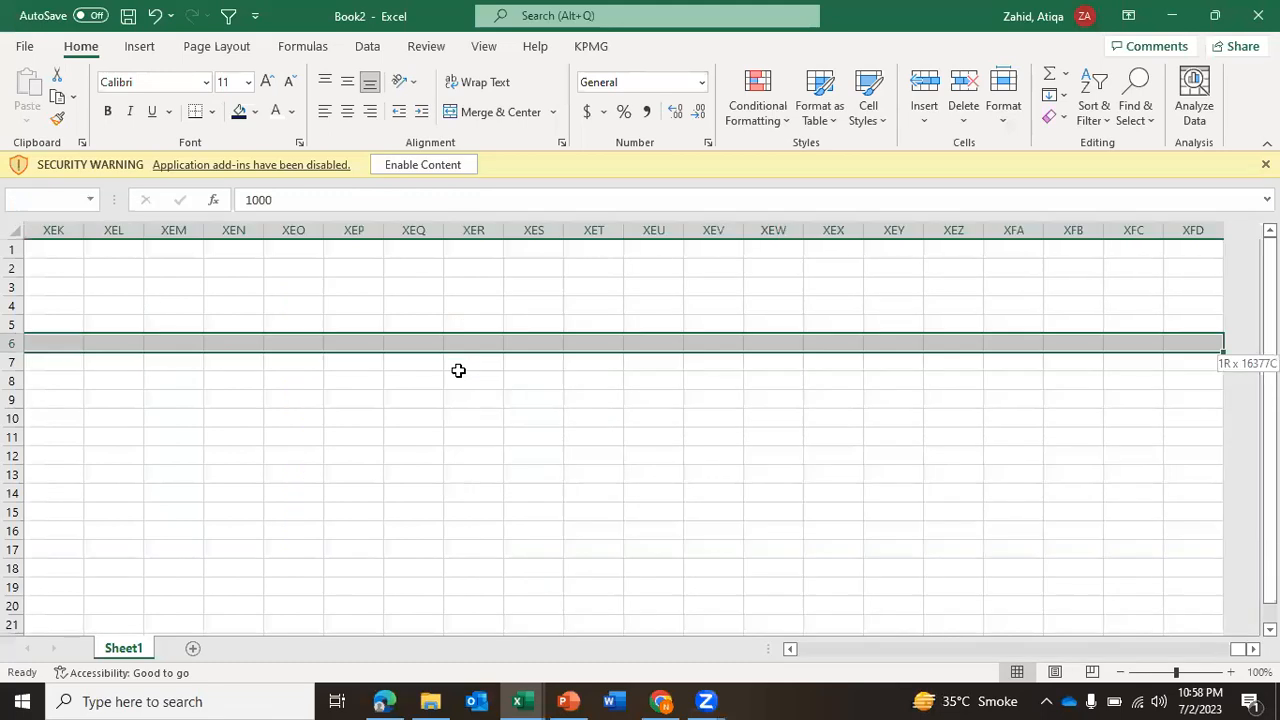
key("ctrl+space")
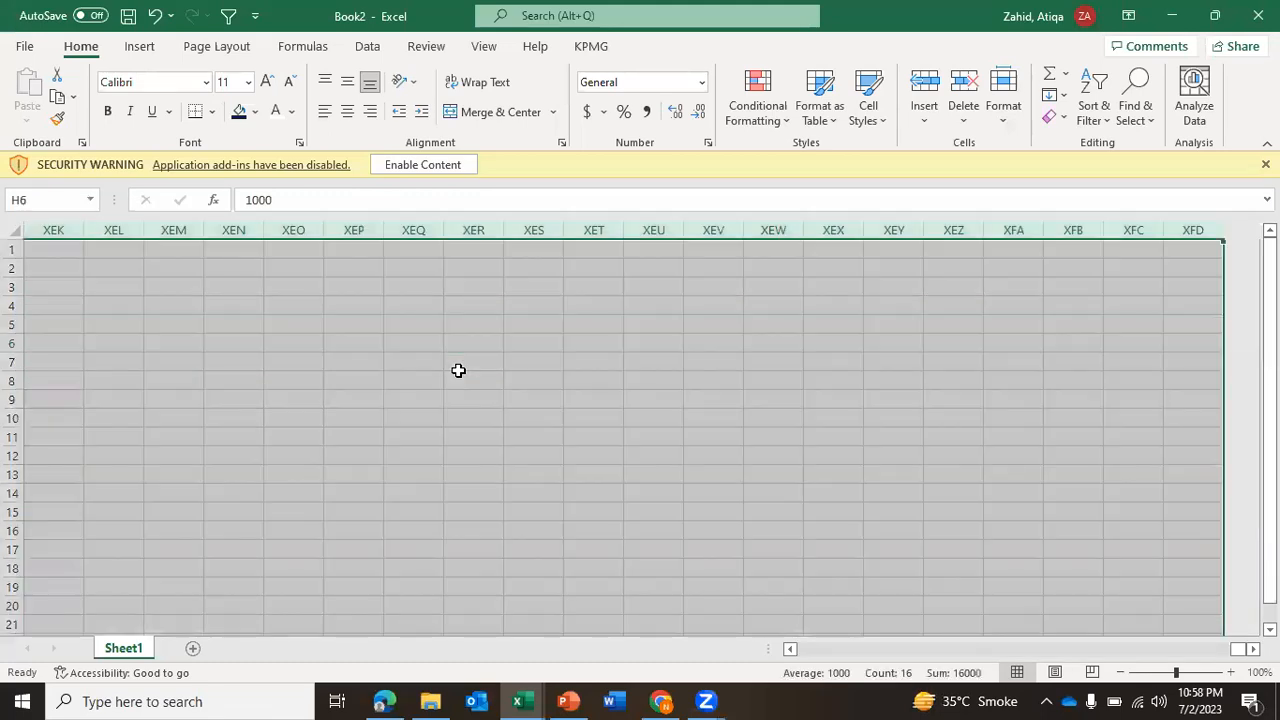
key("ctrl+0")
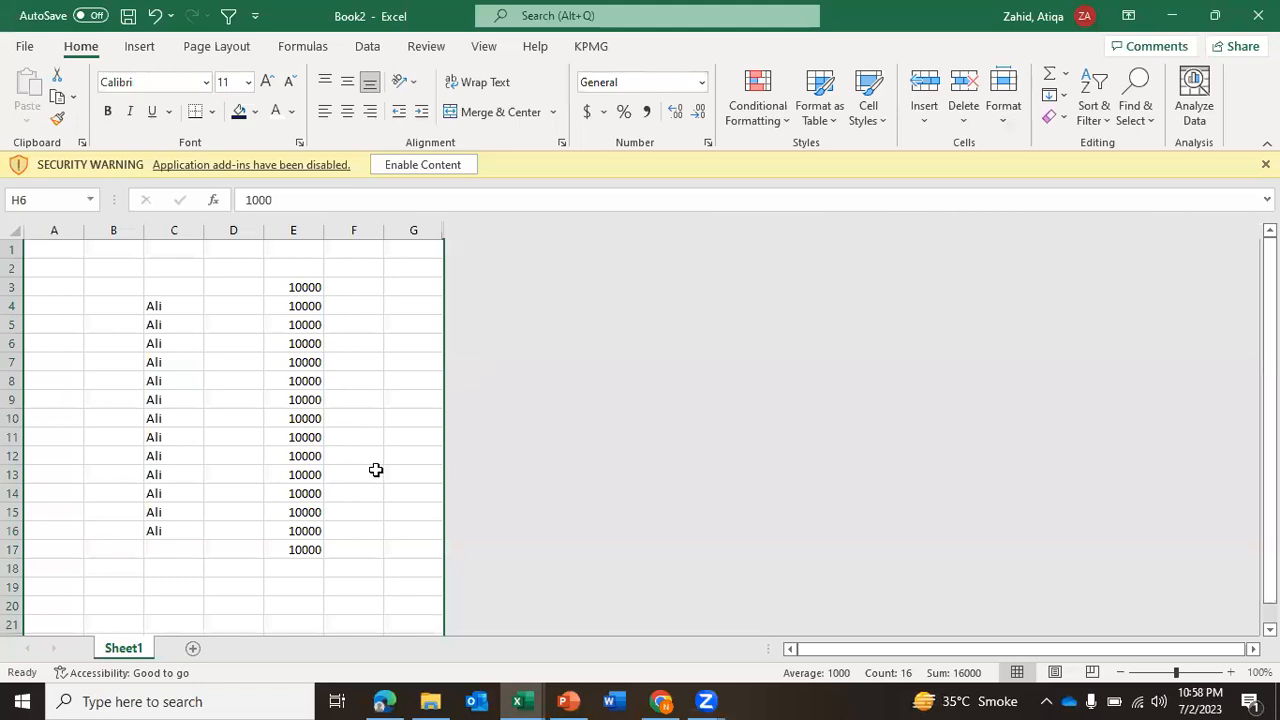
left_click(414, 325)
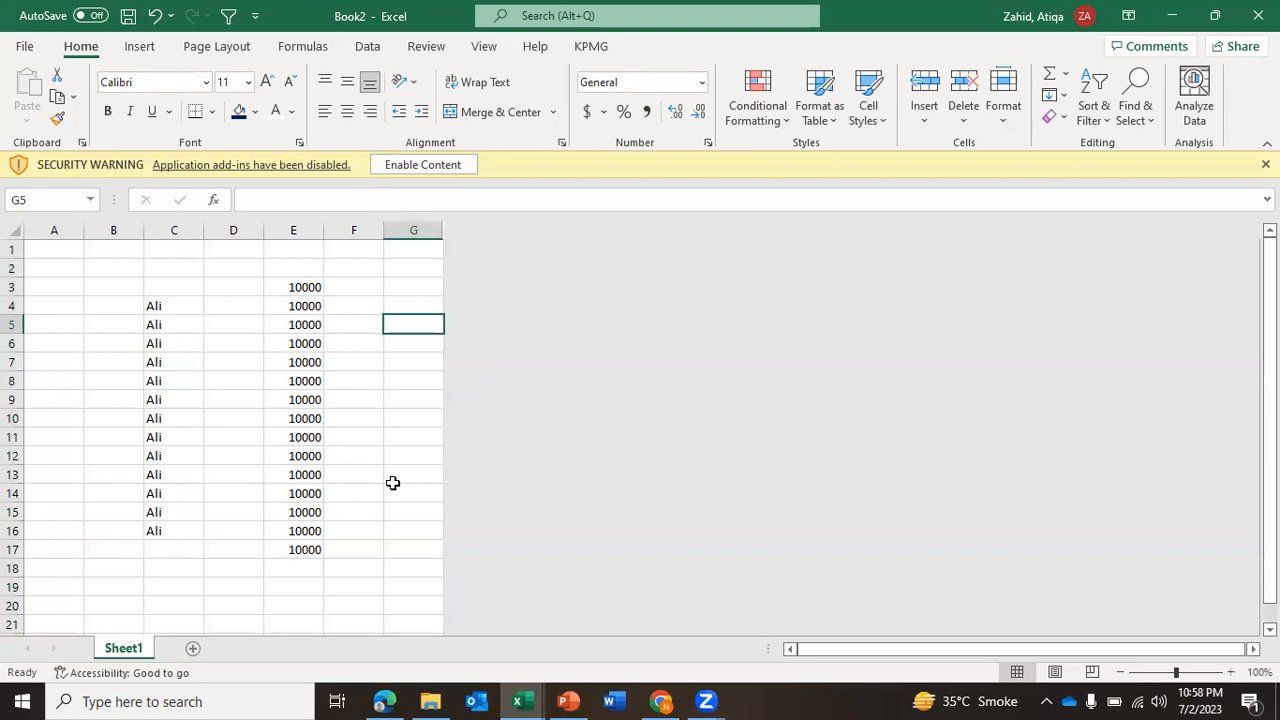
key("ctrl+z")
Extend the selection from H6 to the sheet's last column, and hide columns H through XFD.
left_click(456, 341)
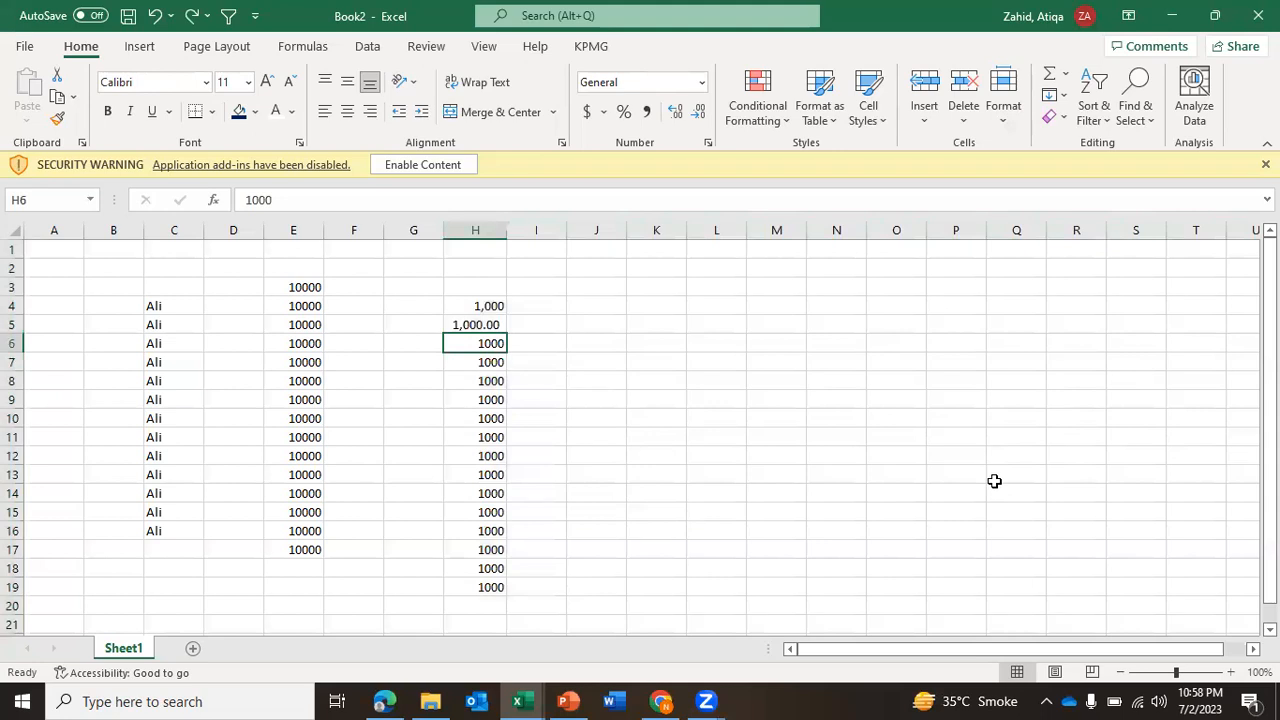
key("ctrl+shift+Right")
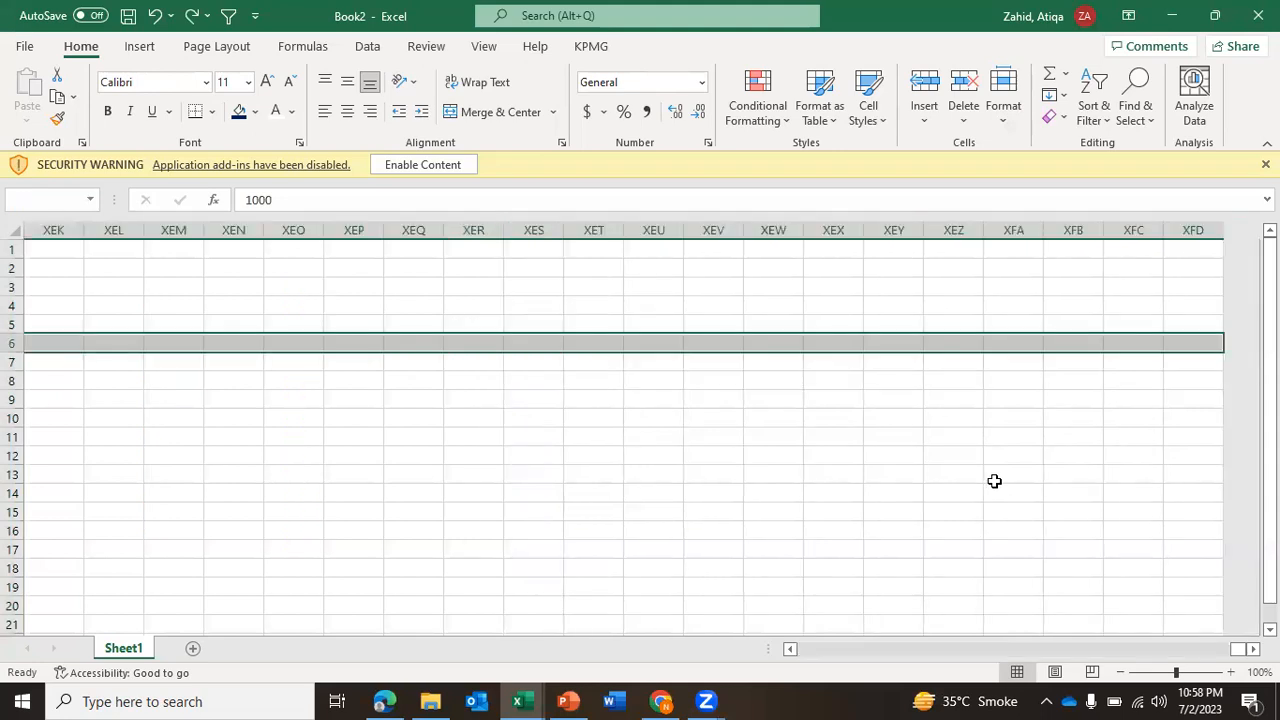
key("ctrl+a")
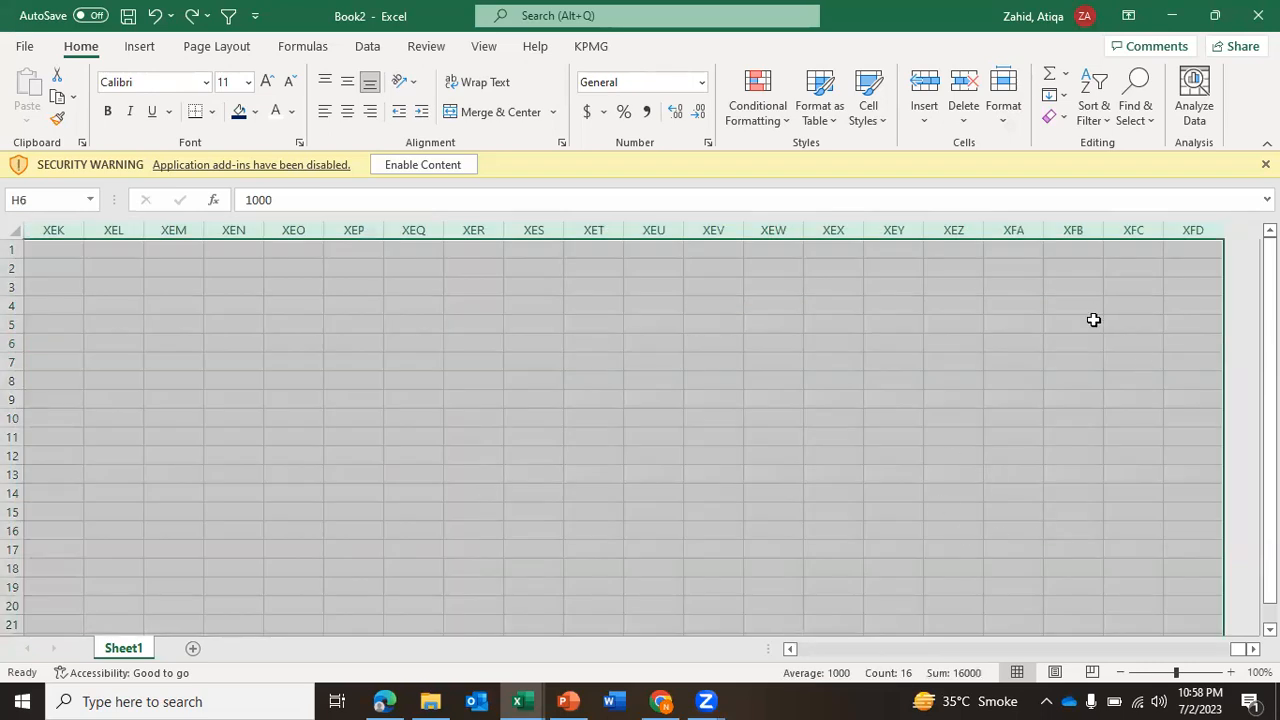
key("ctrl+0")
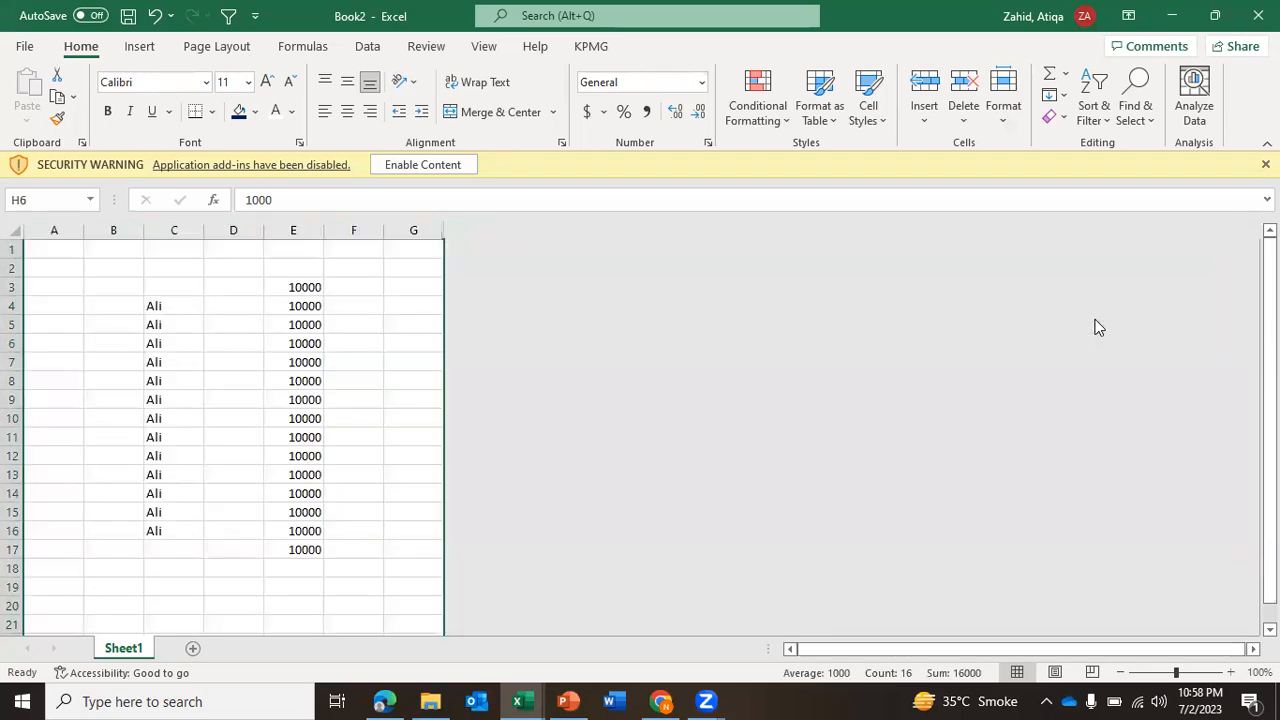